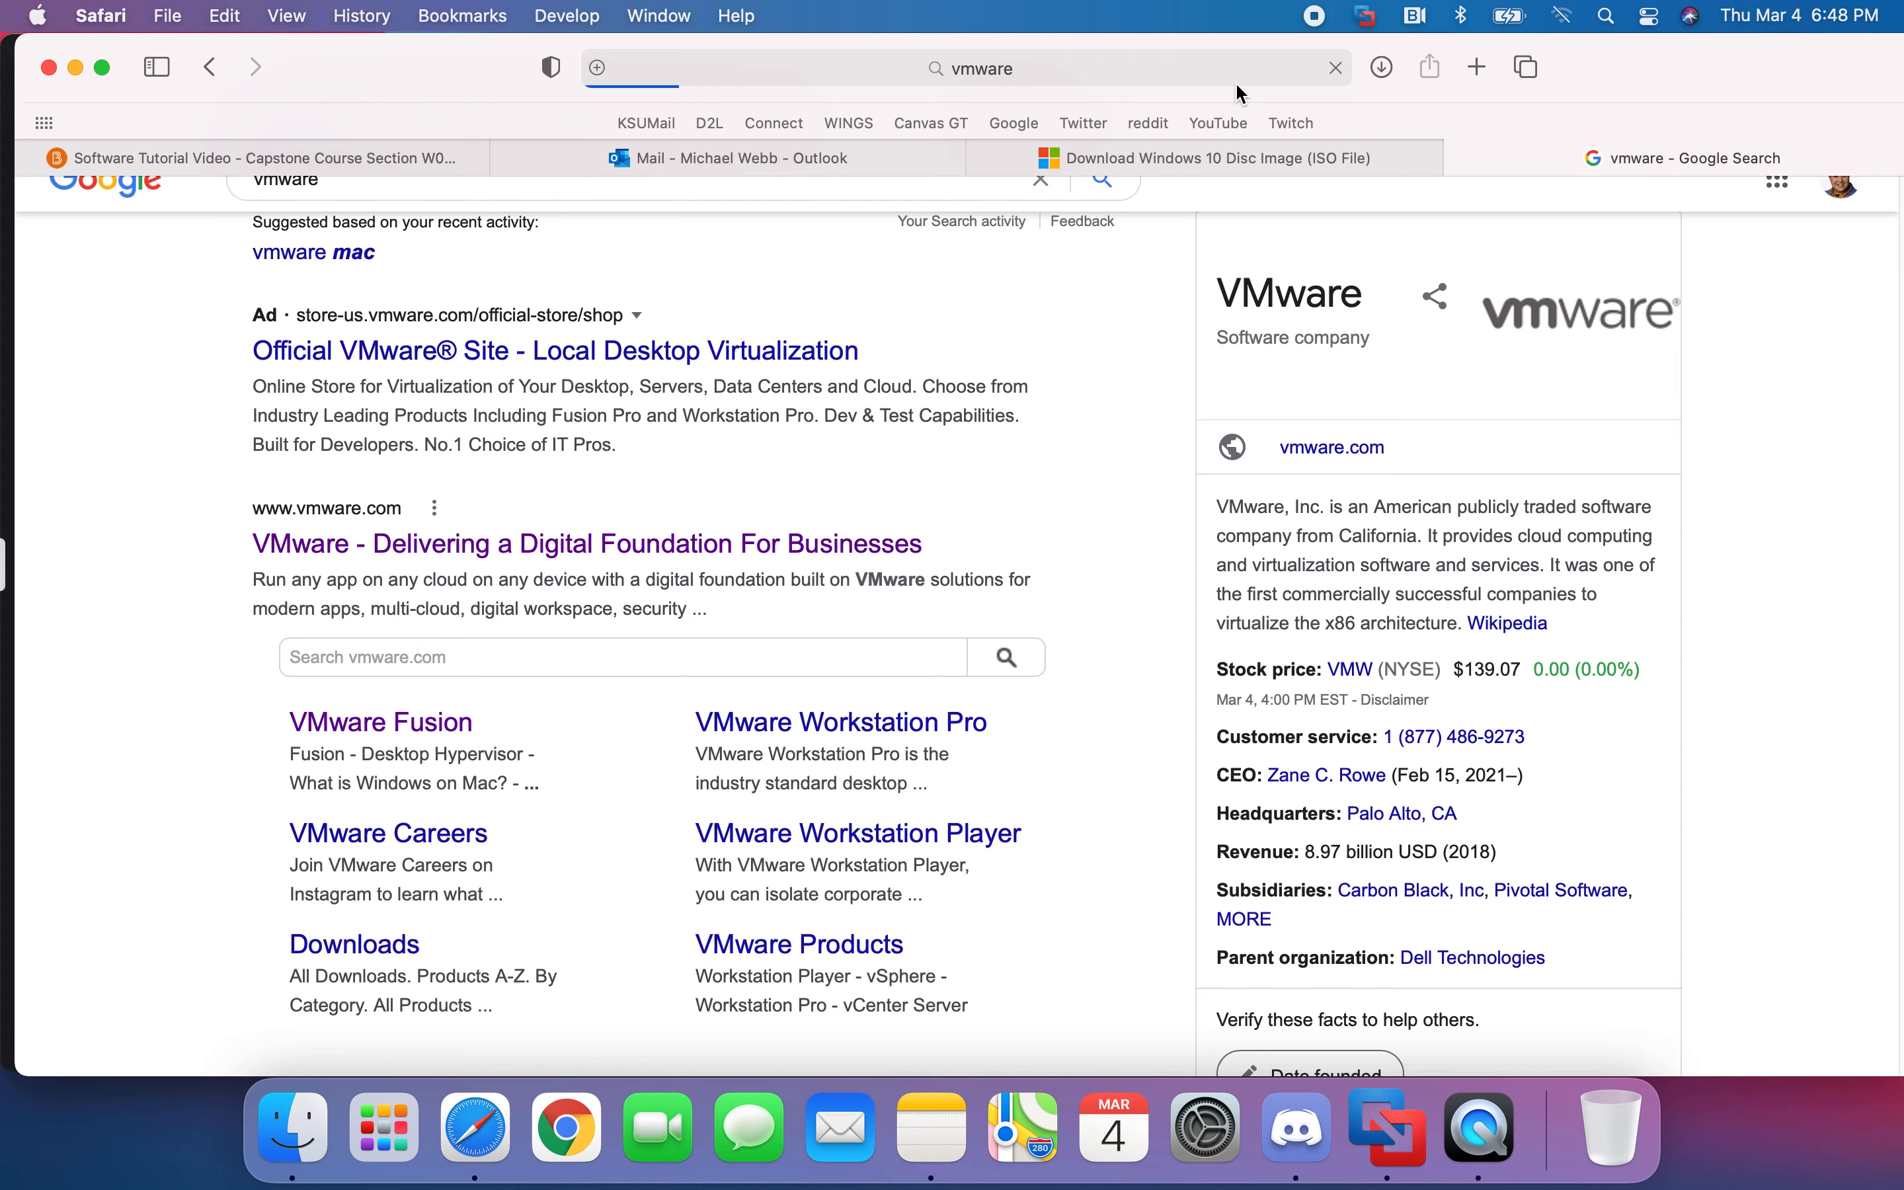
- Re-run the vmware Google search from Safari's address bar
click(1246, 79)
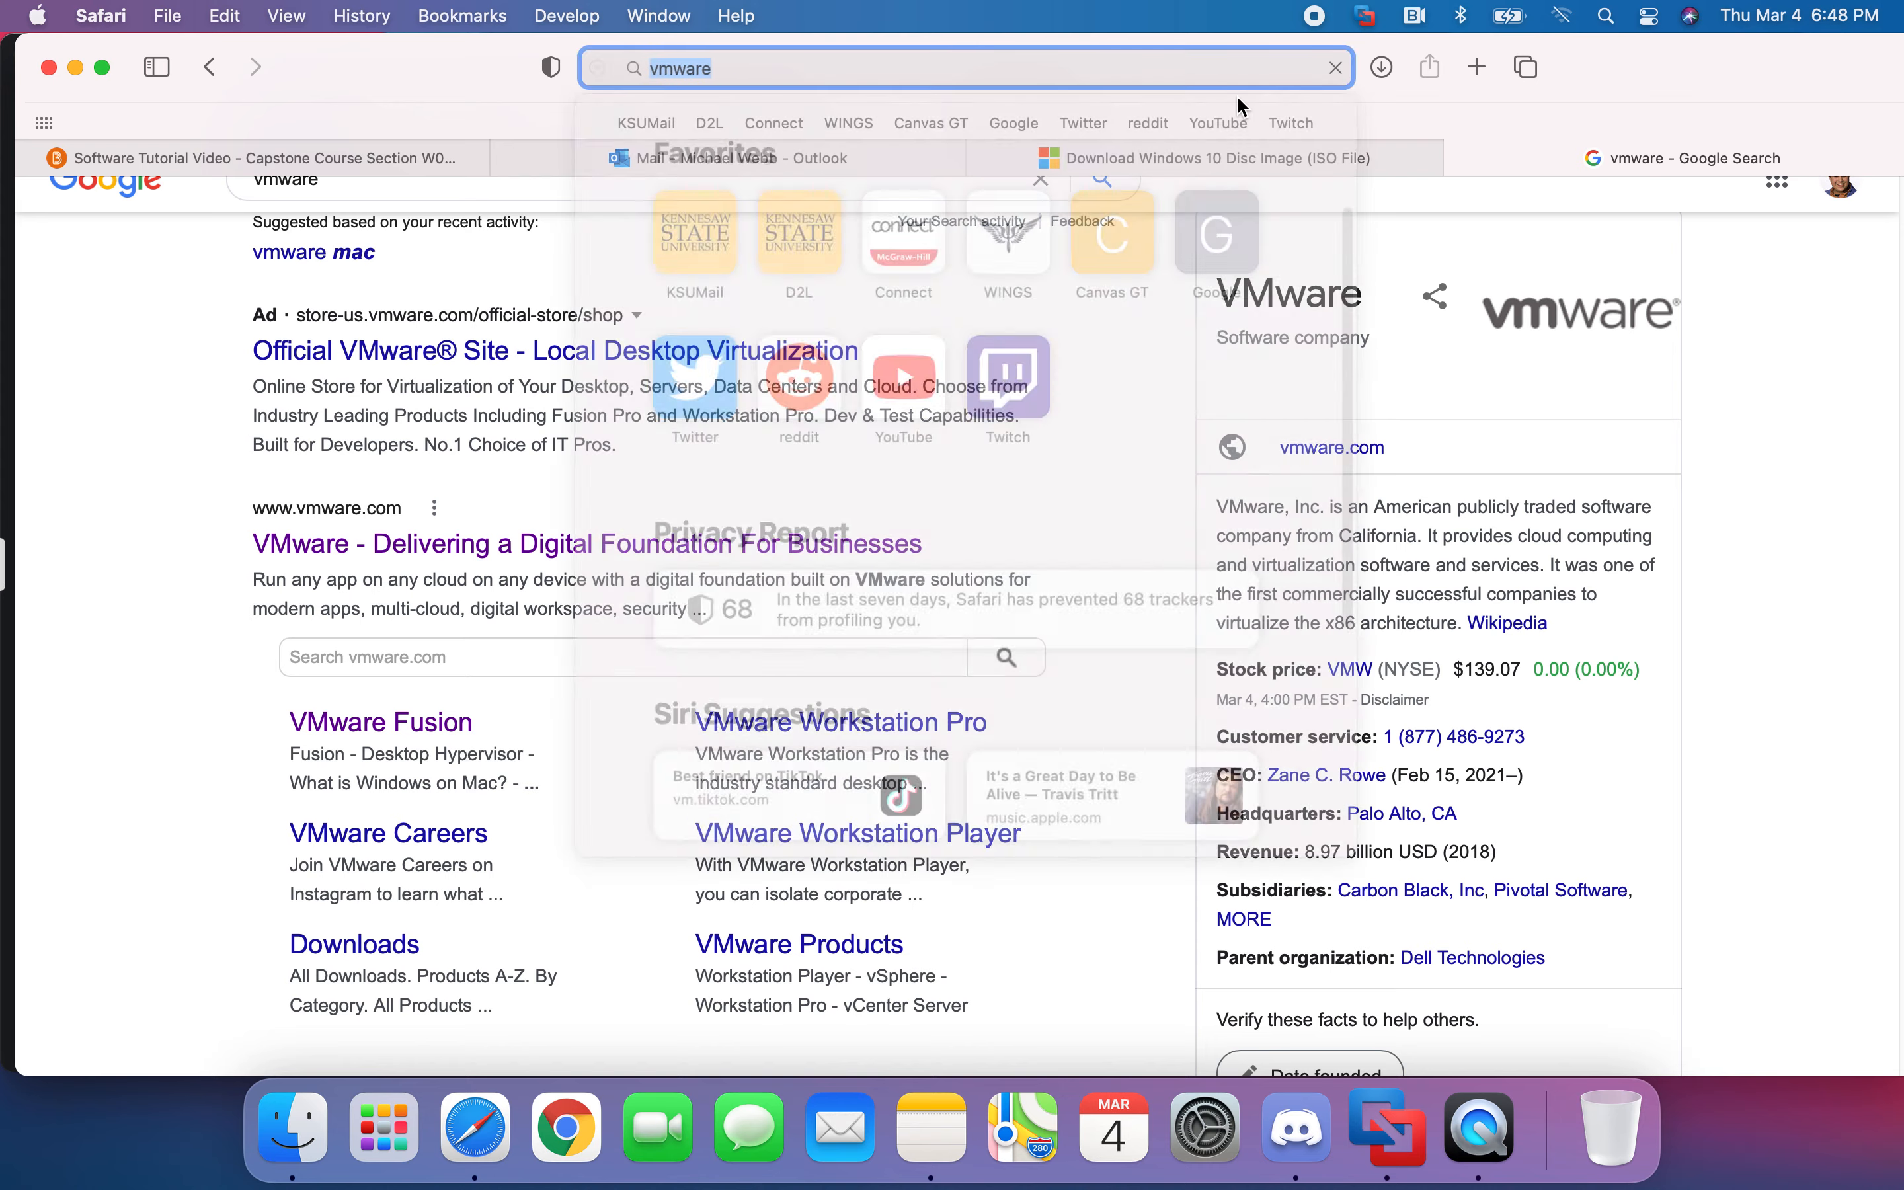
key(Return)
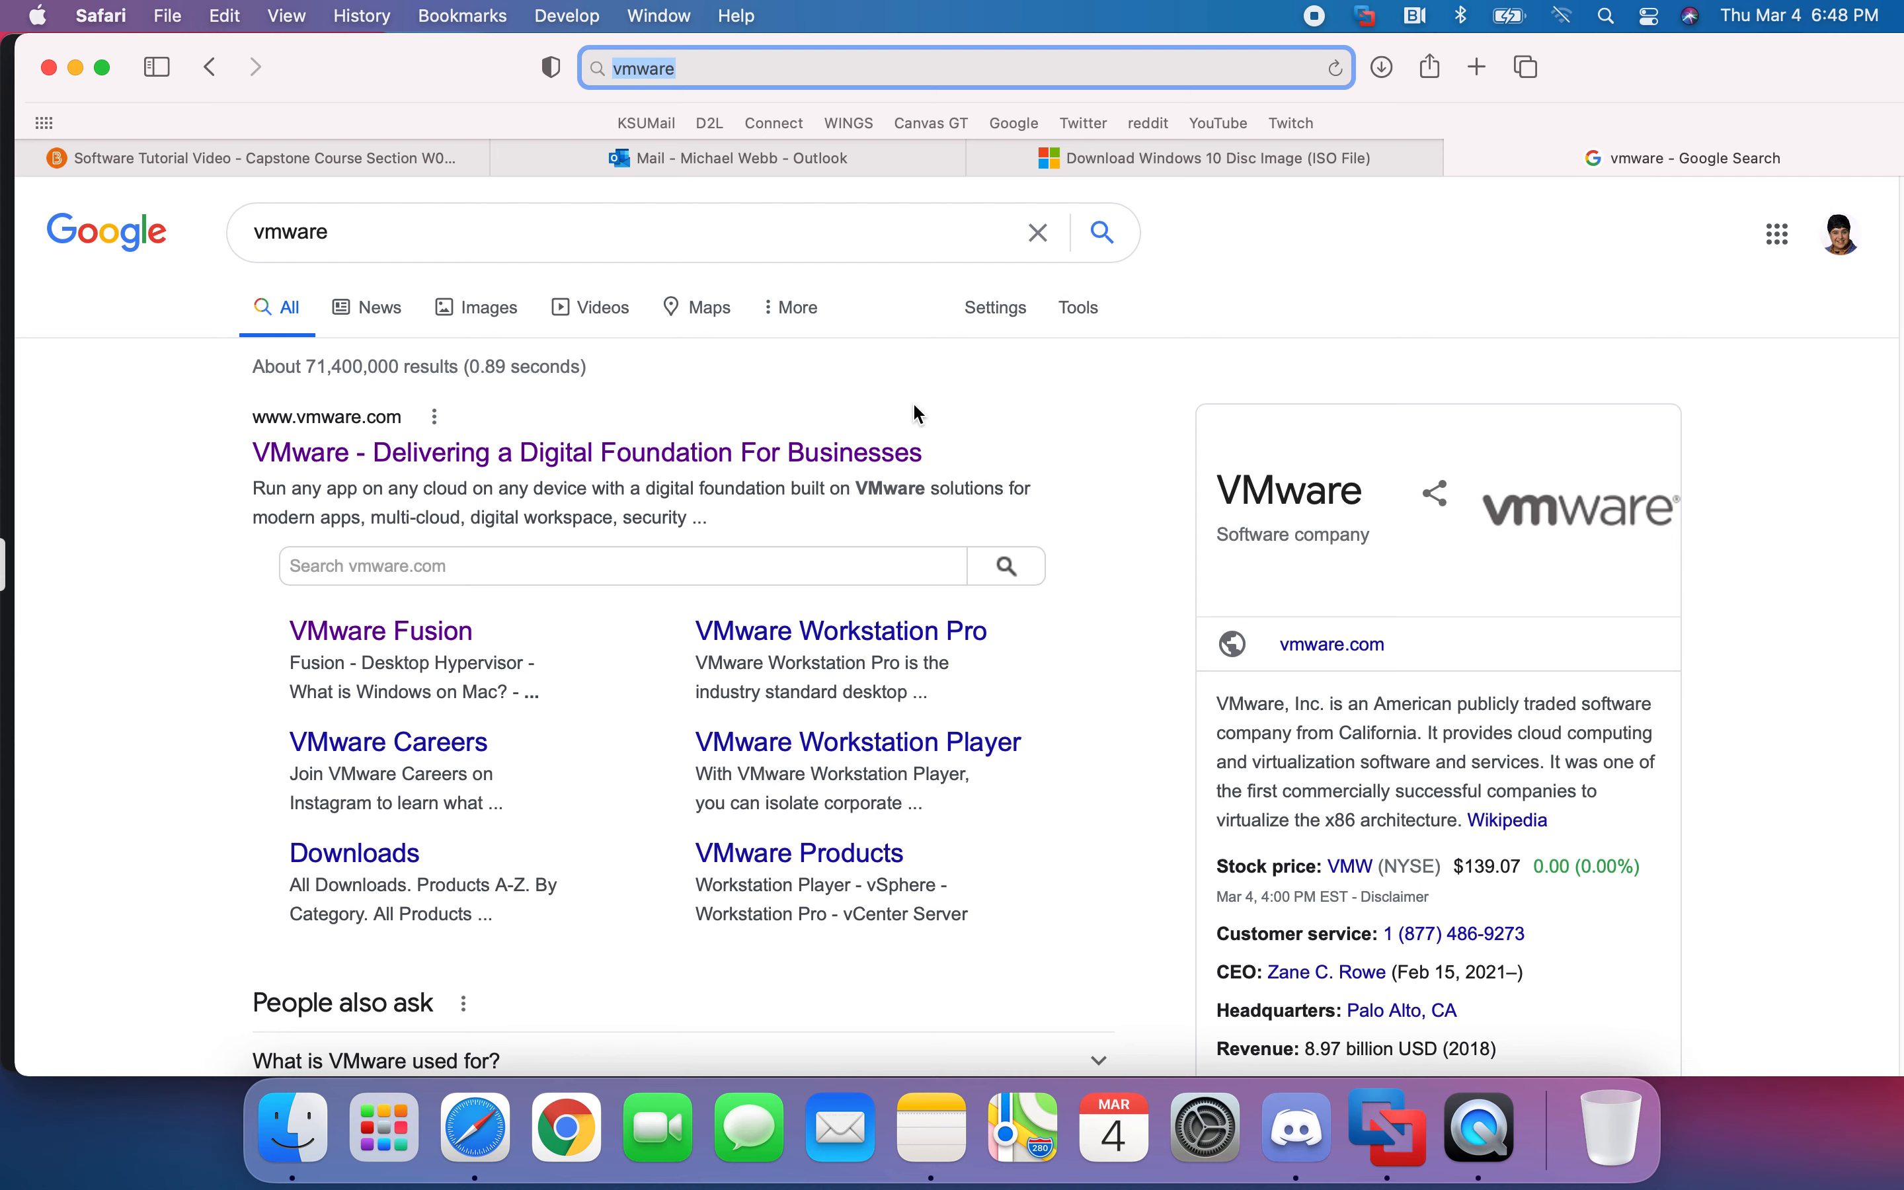
click(1068, 443)
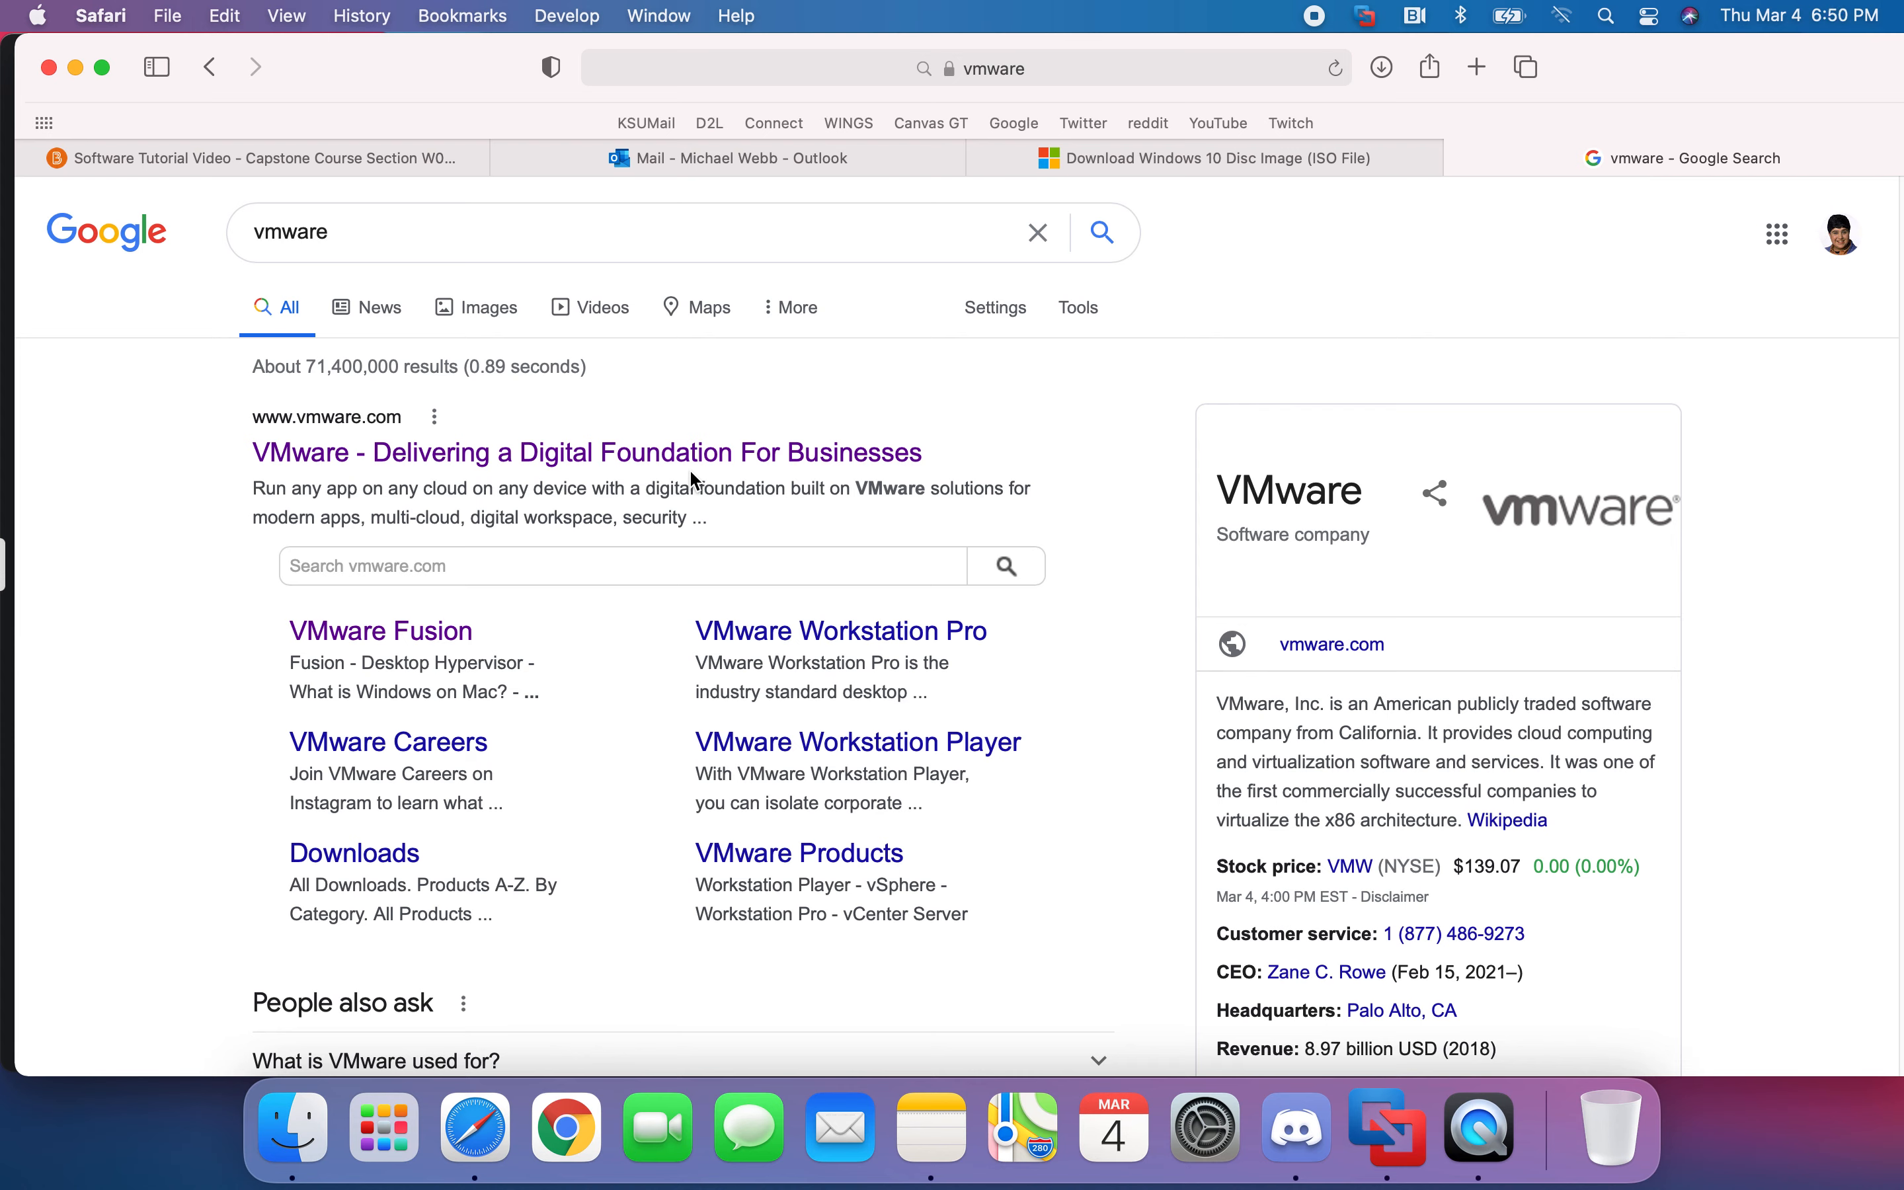
- Open the VMware result, glance at the Windows 10 download page, then return to the vmware results
click(827, 461)
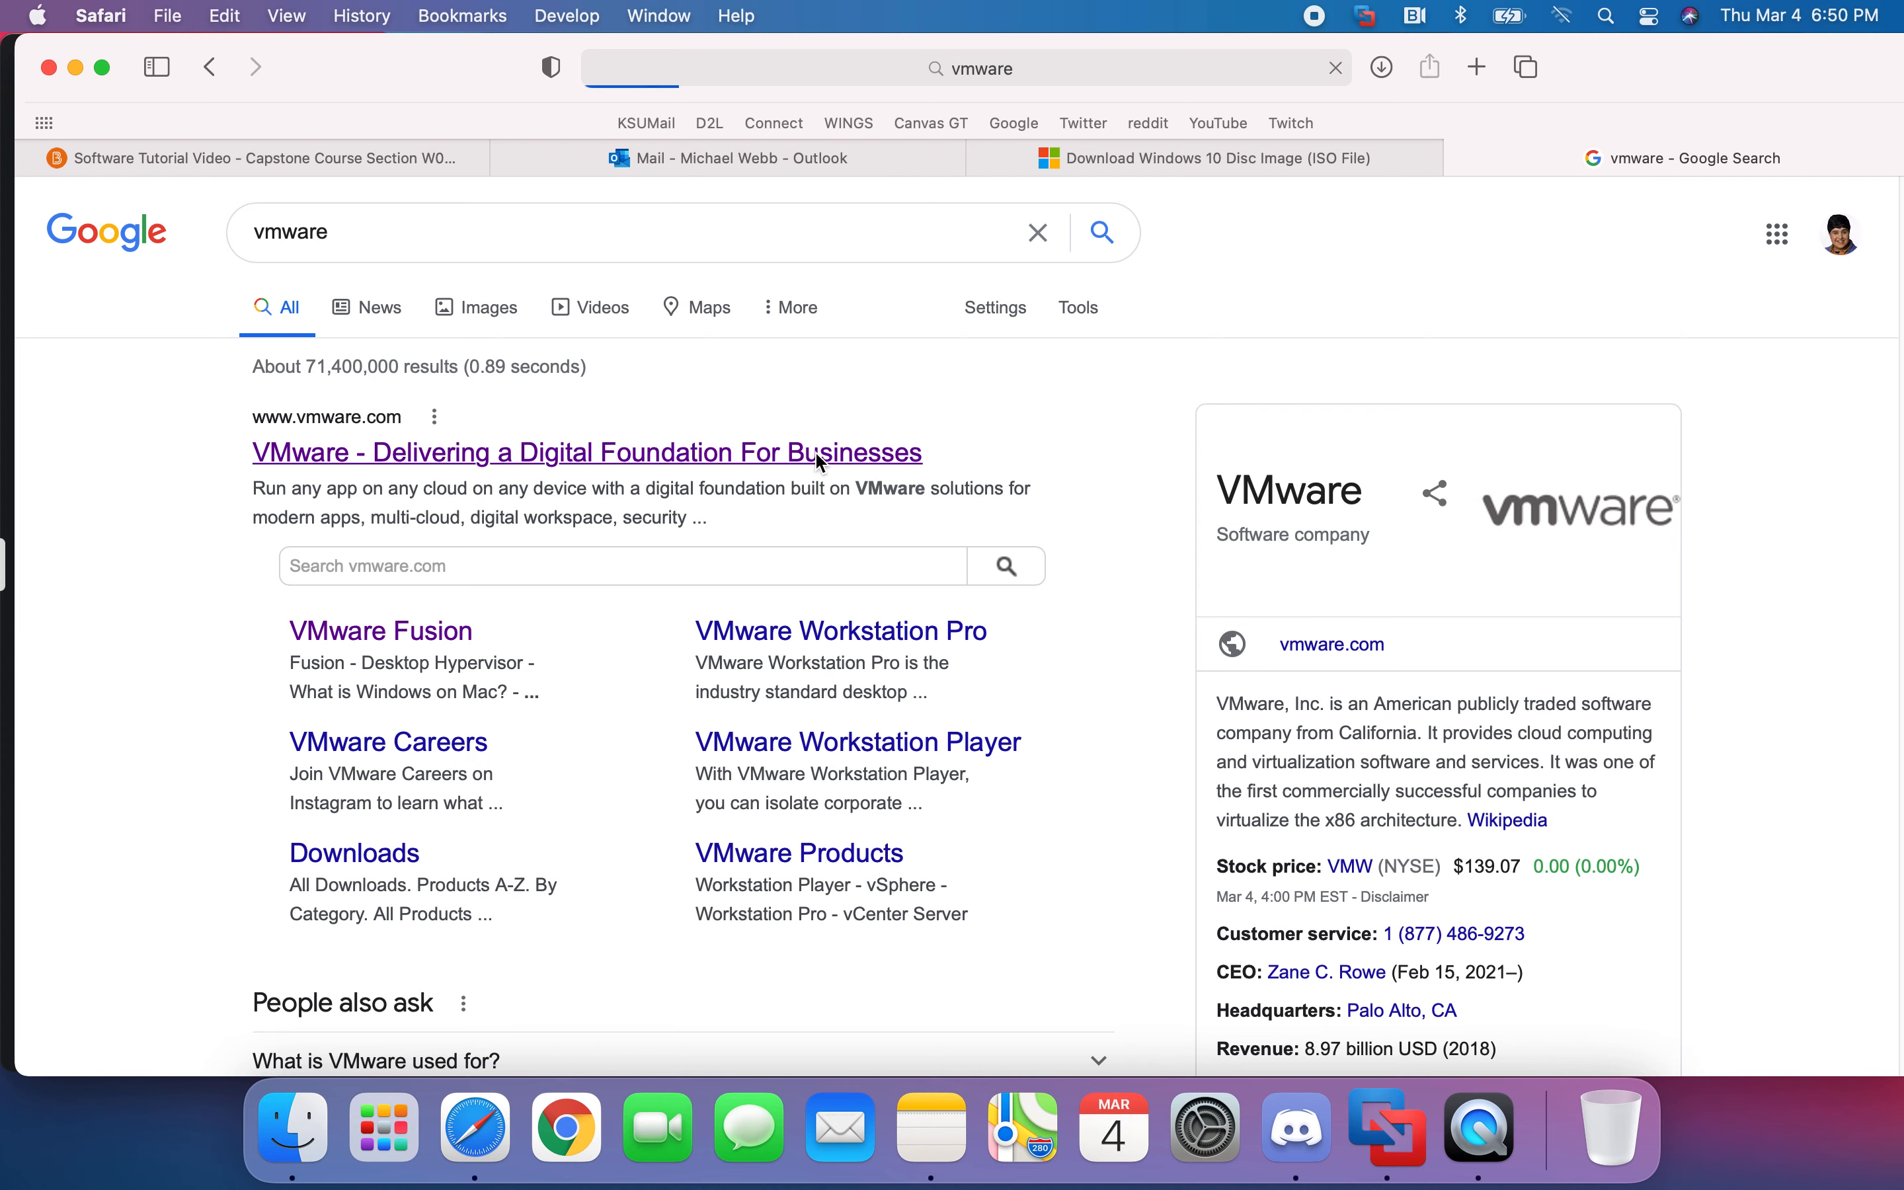
click(1201, 161)
click(1479, 160)
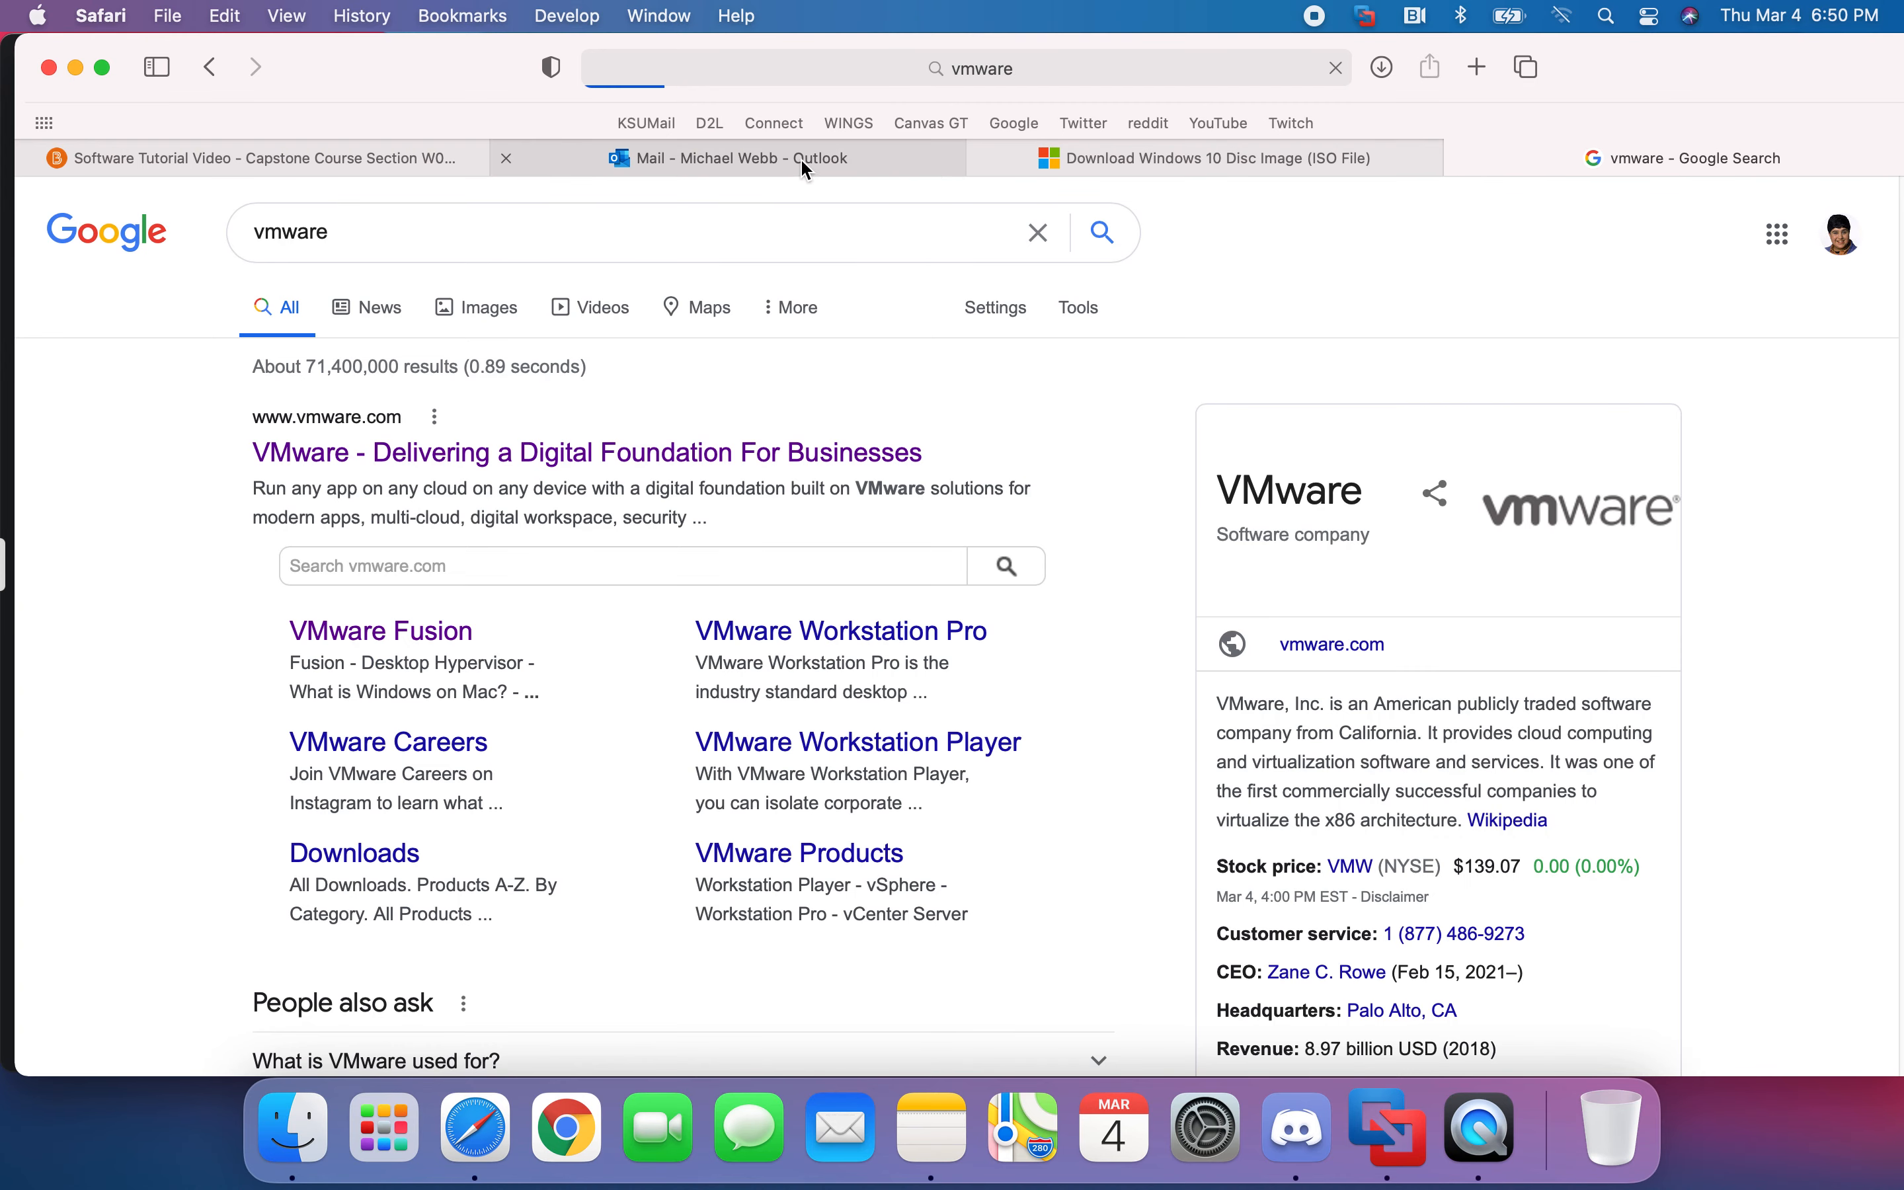
- Open the official VMware result in a new tab and switch to that tab
right_click(535, 439)
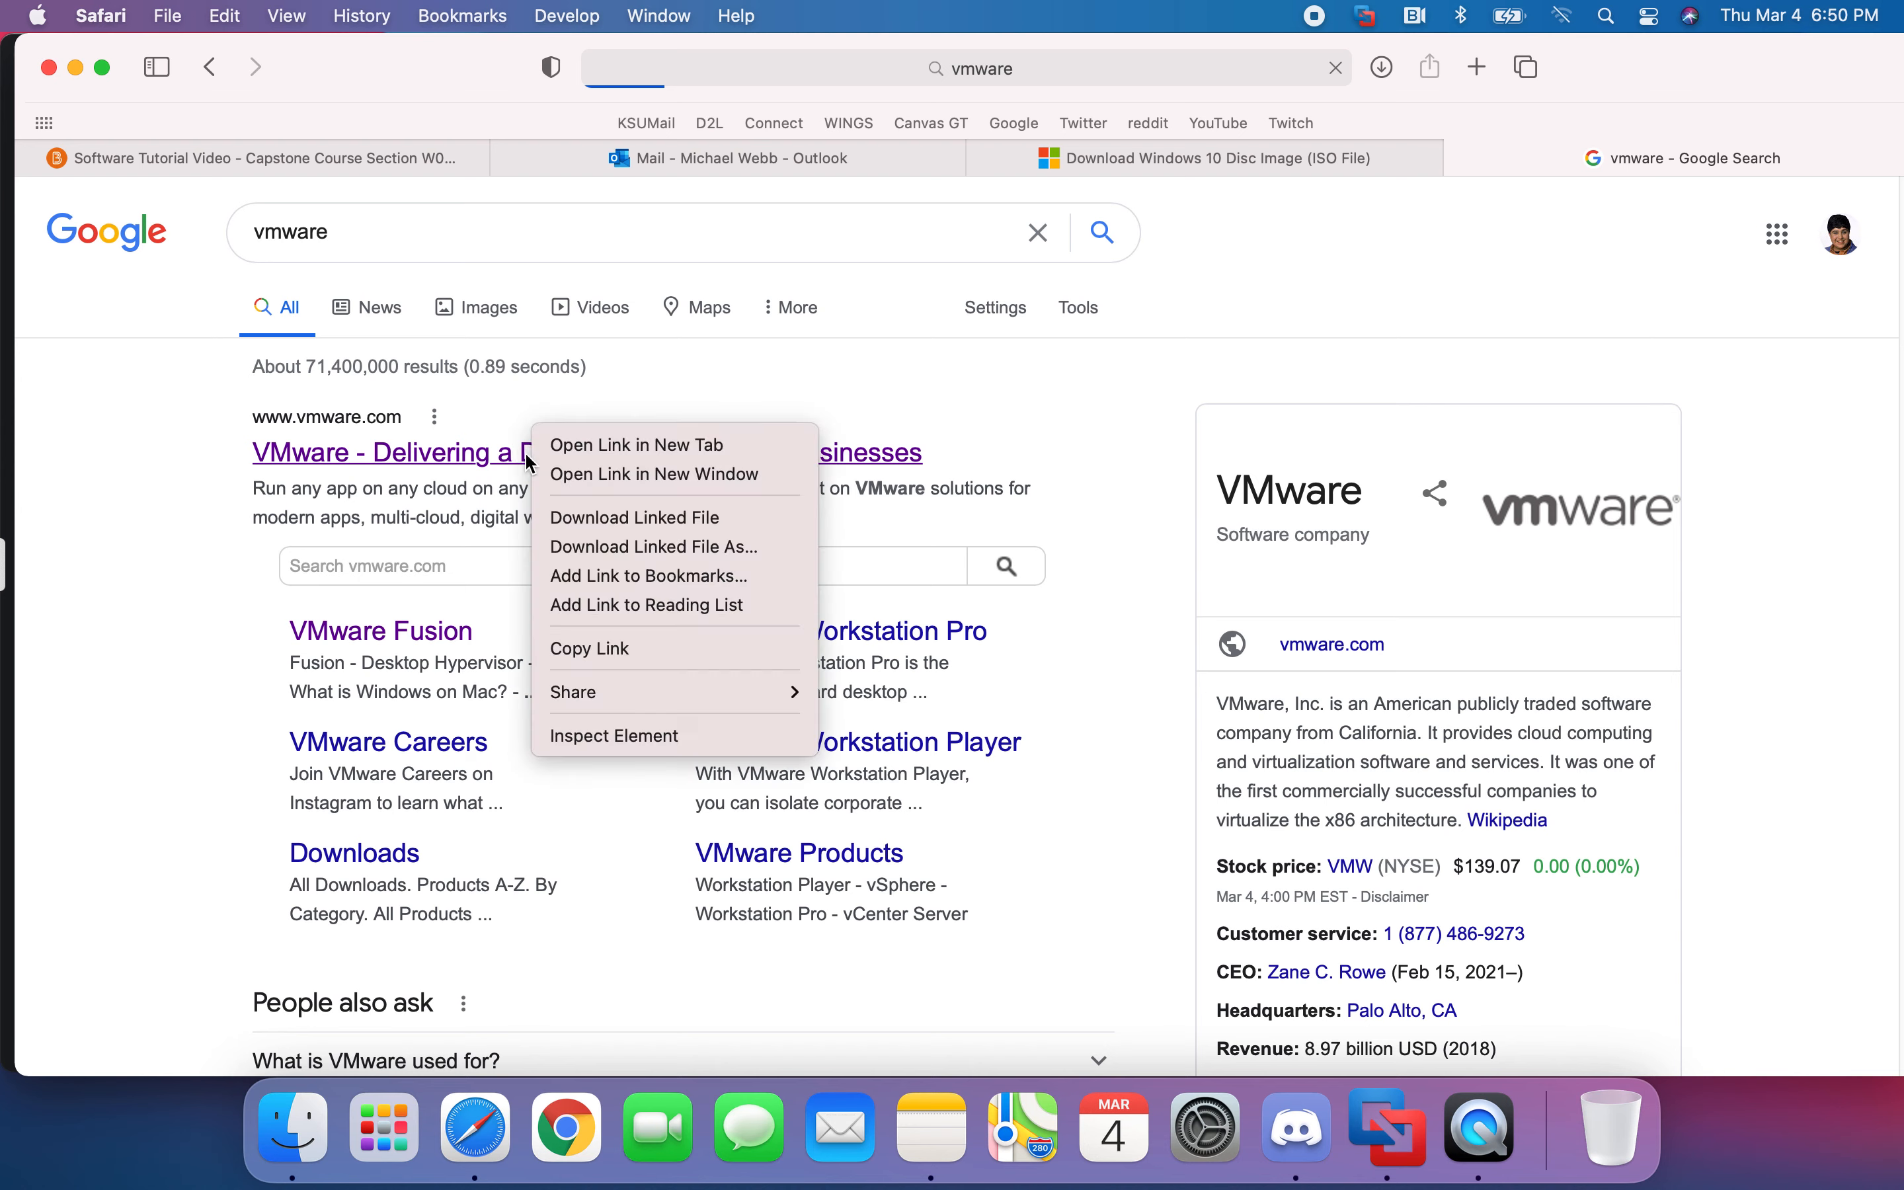
click(606, 443)
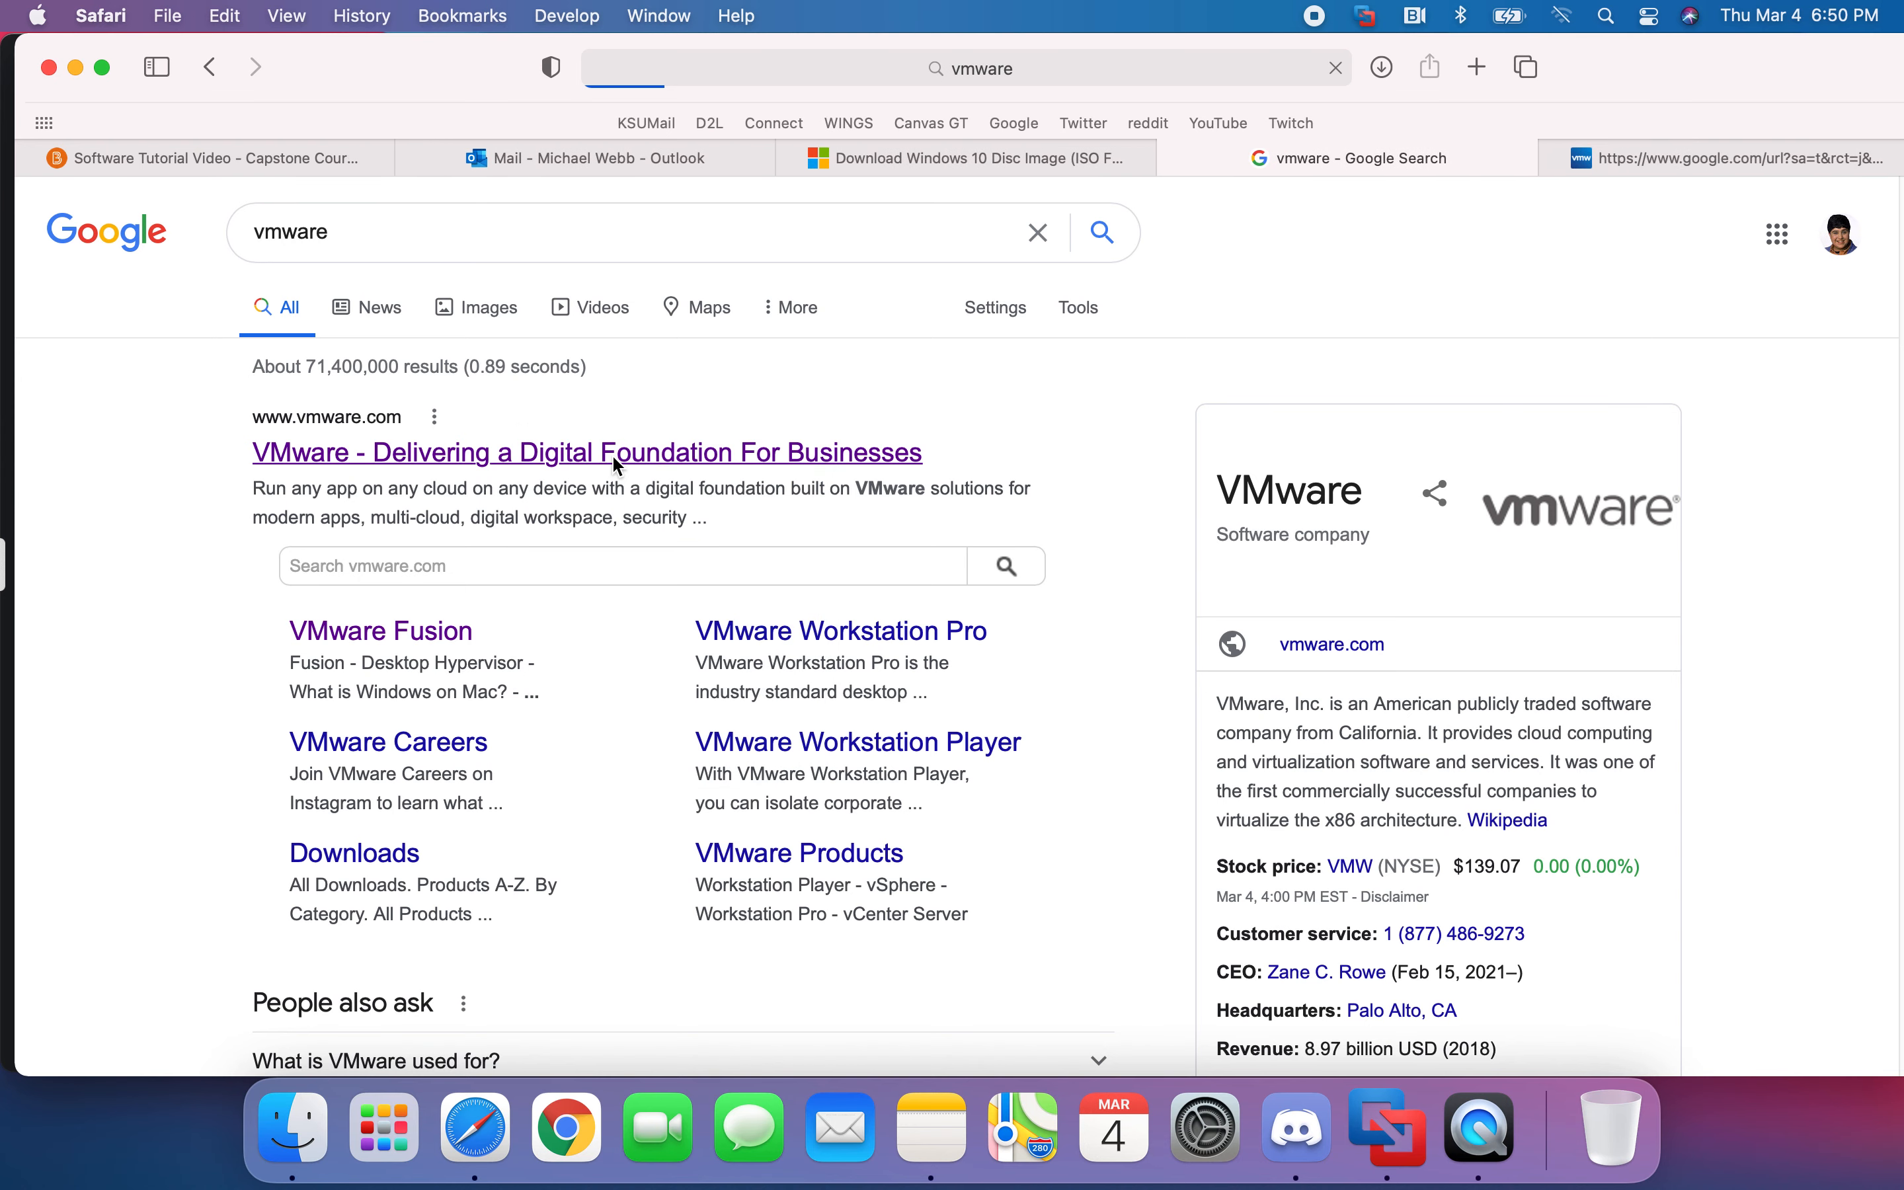
click(1598, 161)
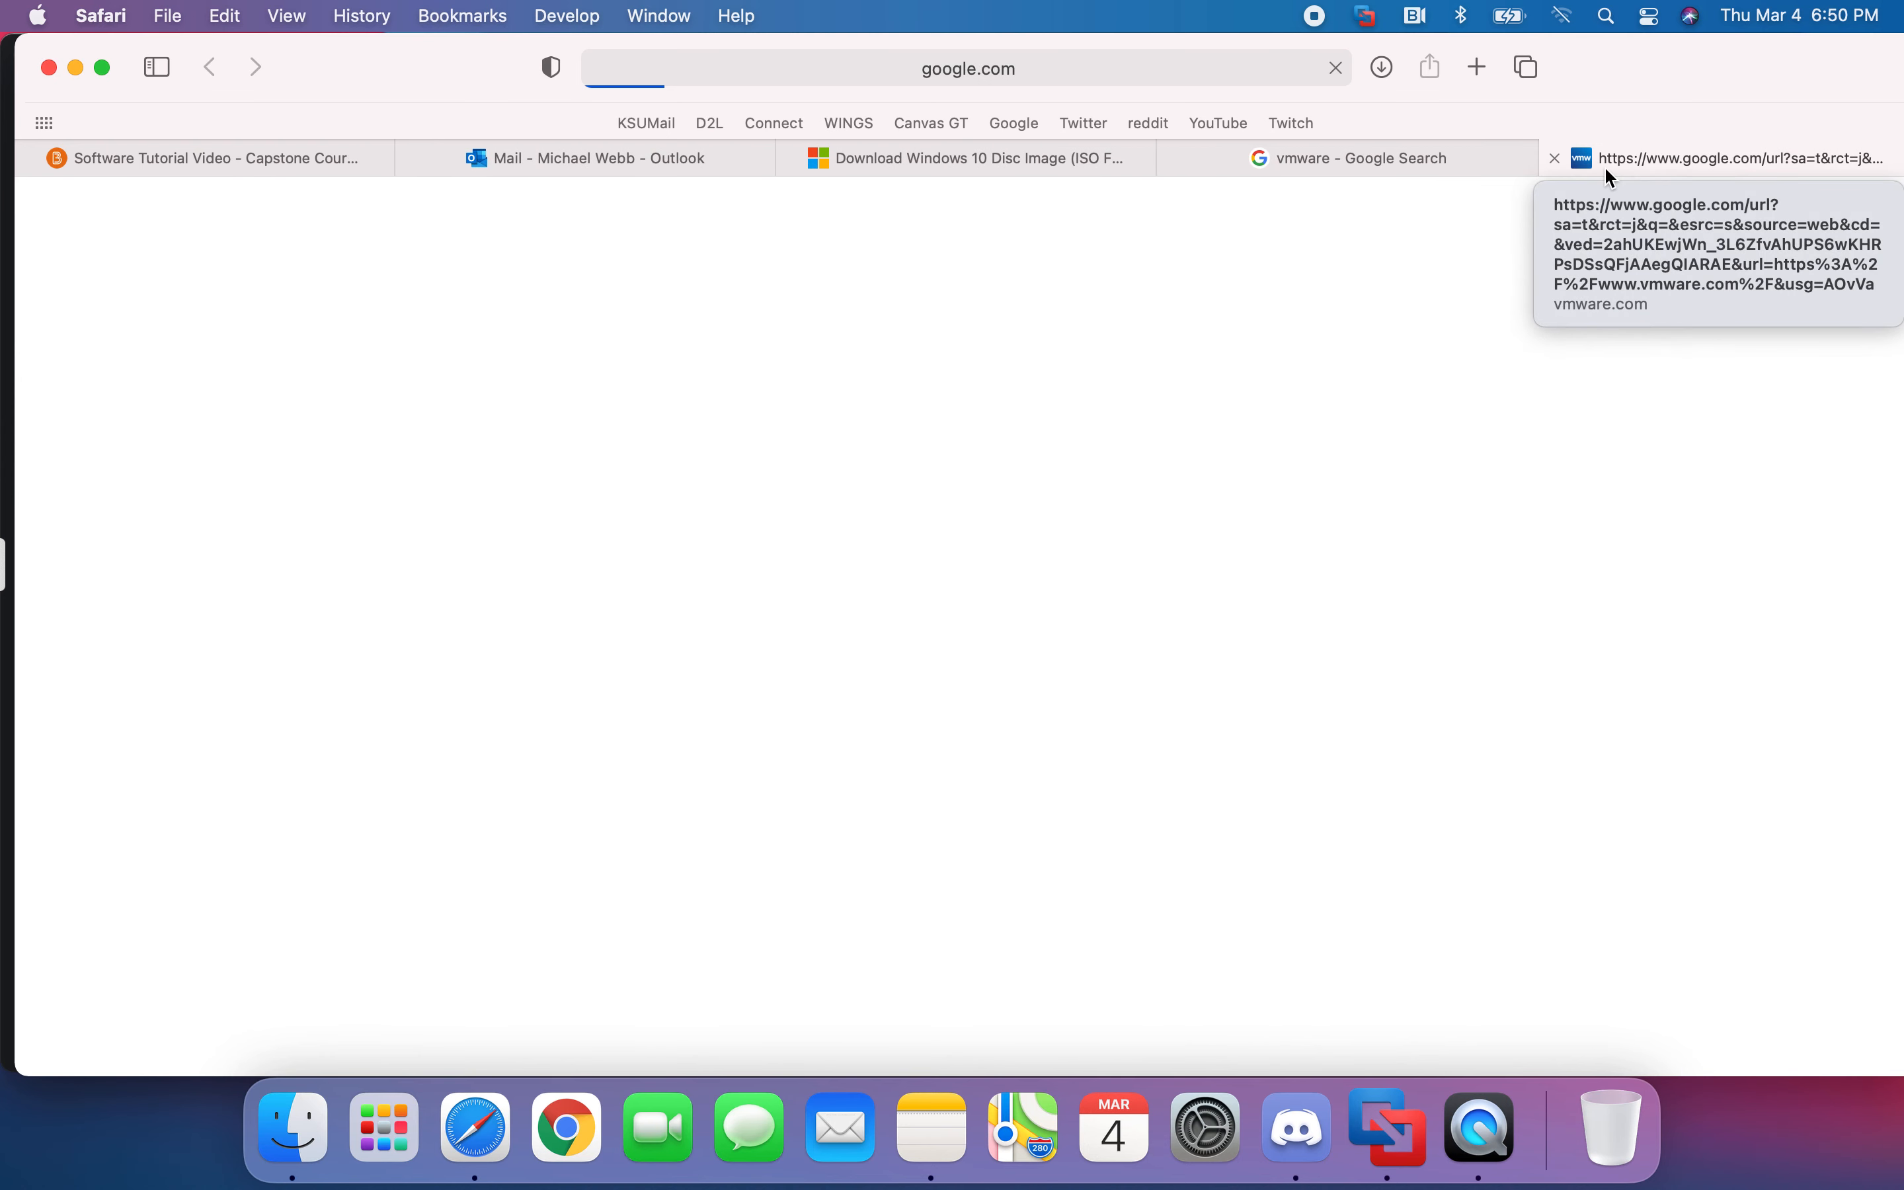
click(1566, 16)
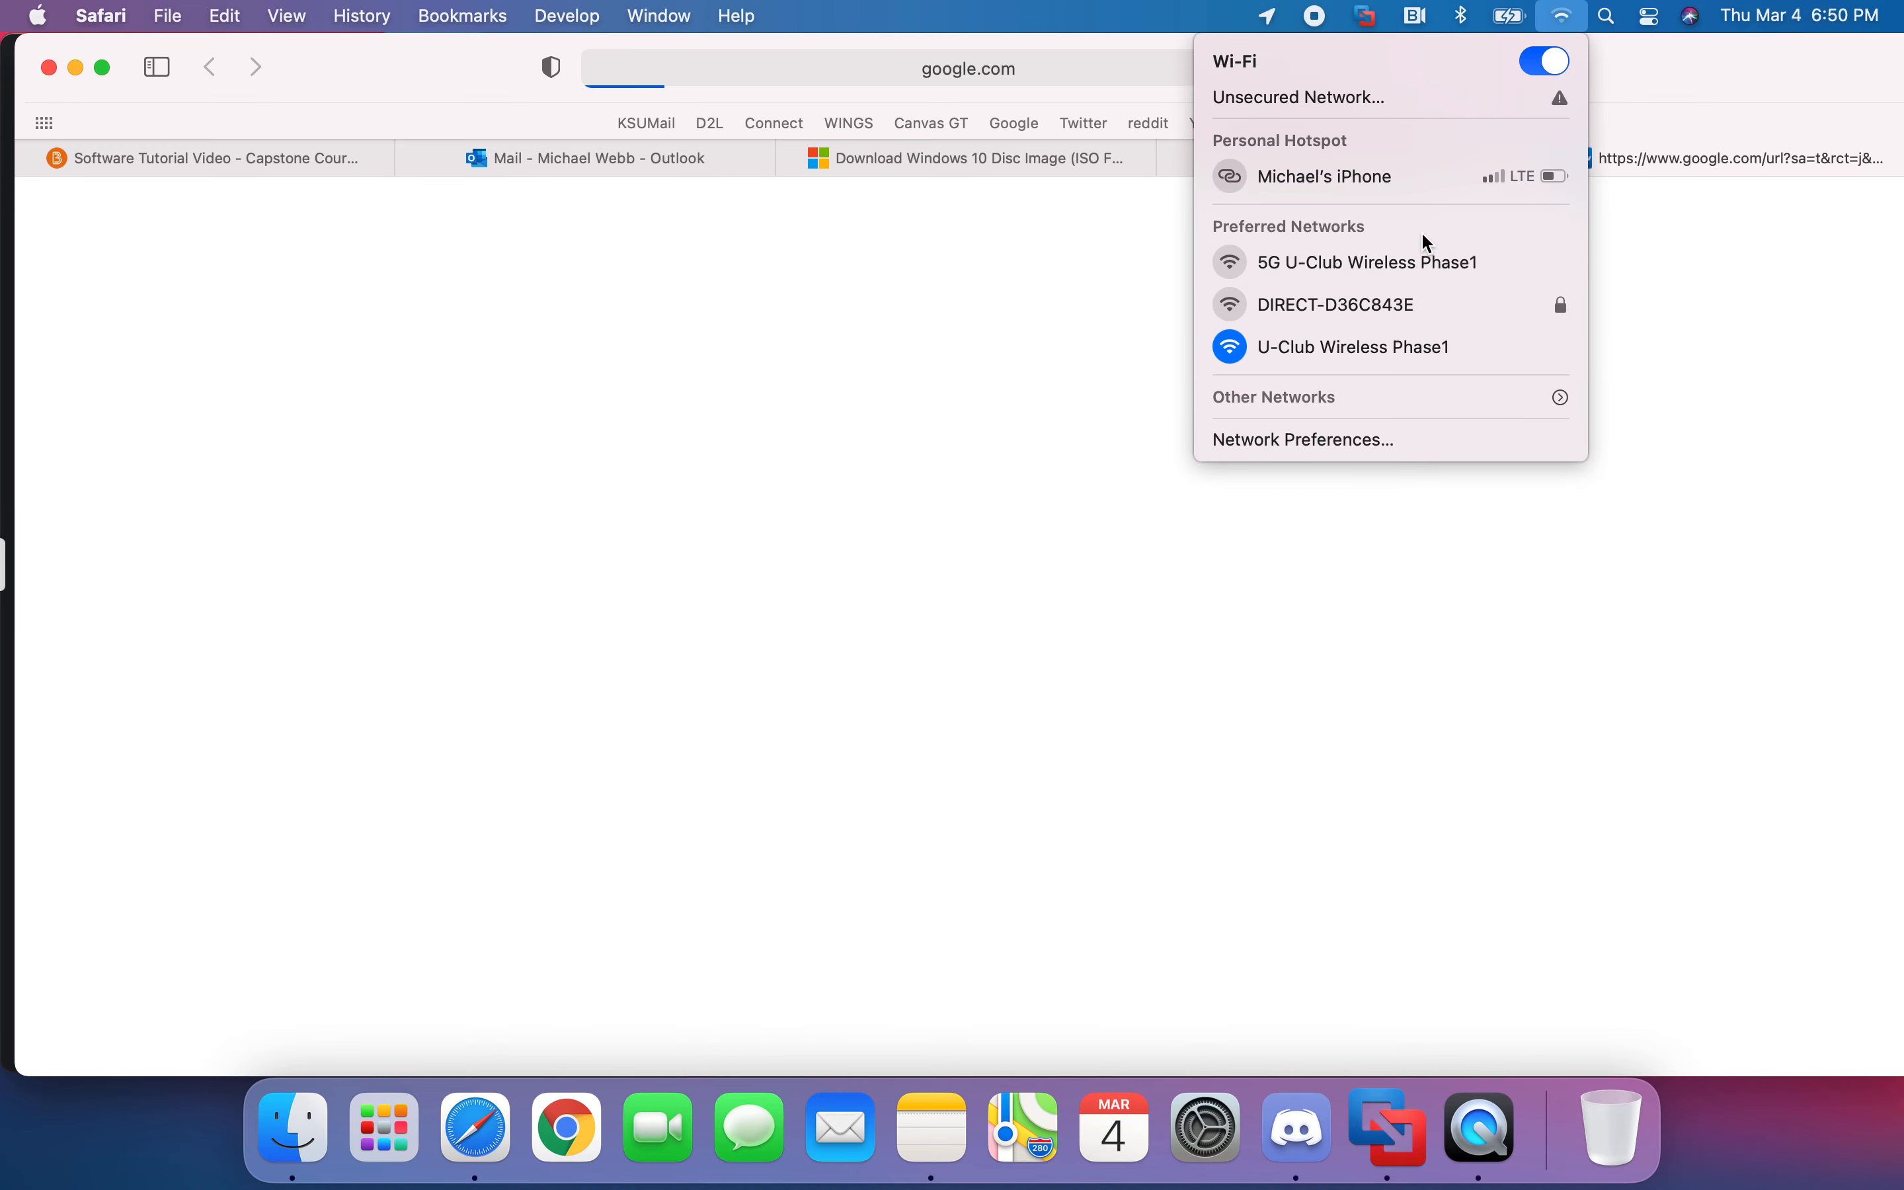
- Join the 5G U-Club Wireless Phase1 Wi-Fi, reload the page, and return to the vmware results tab
click(1405, 268)
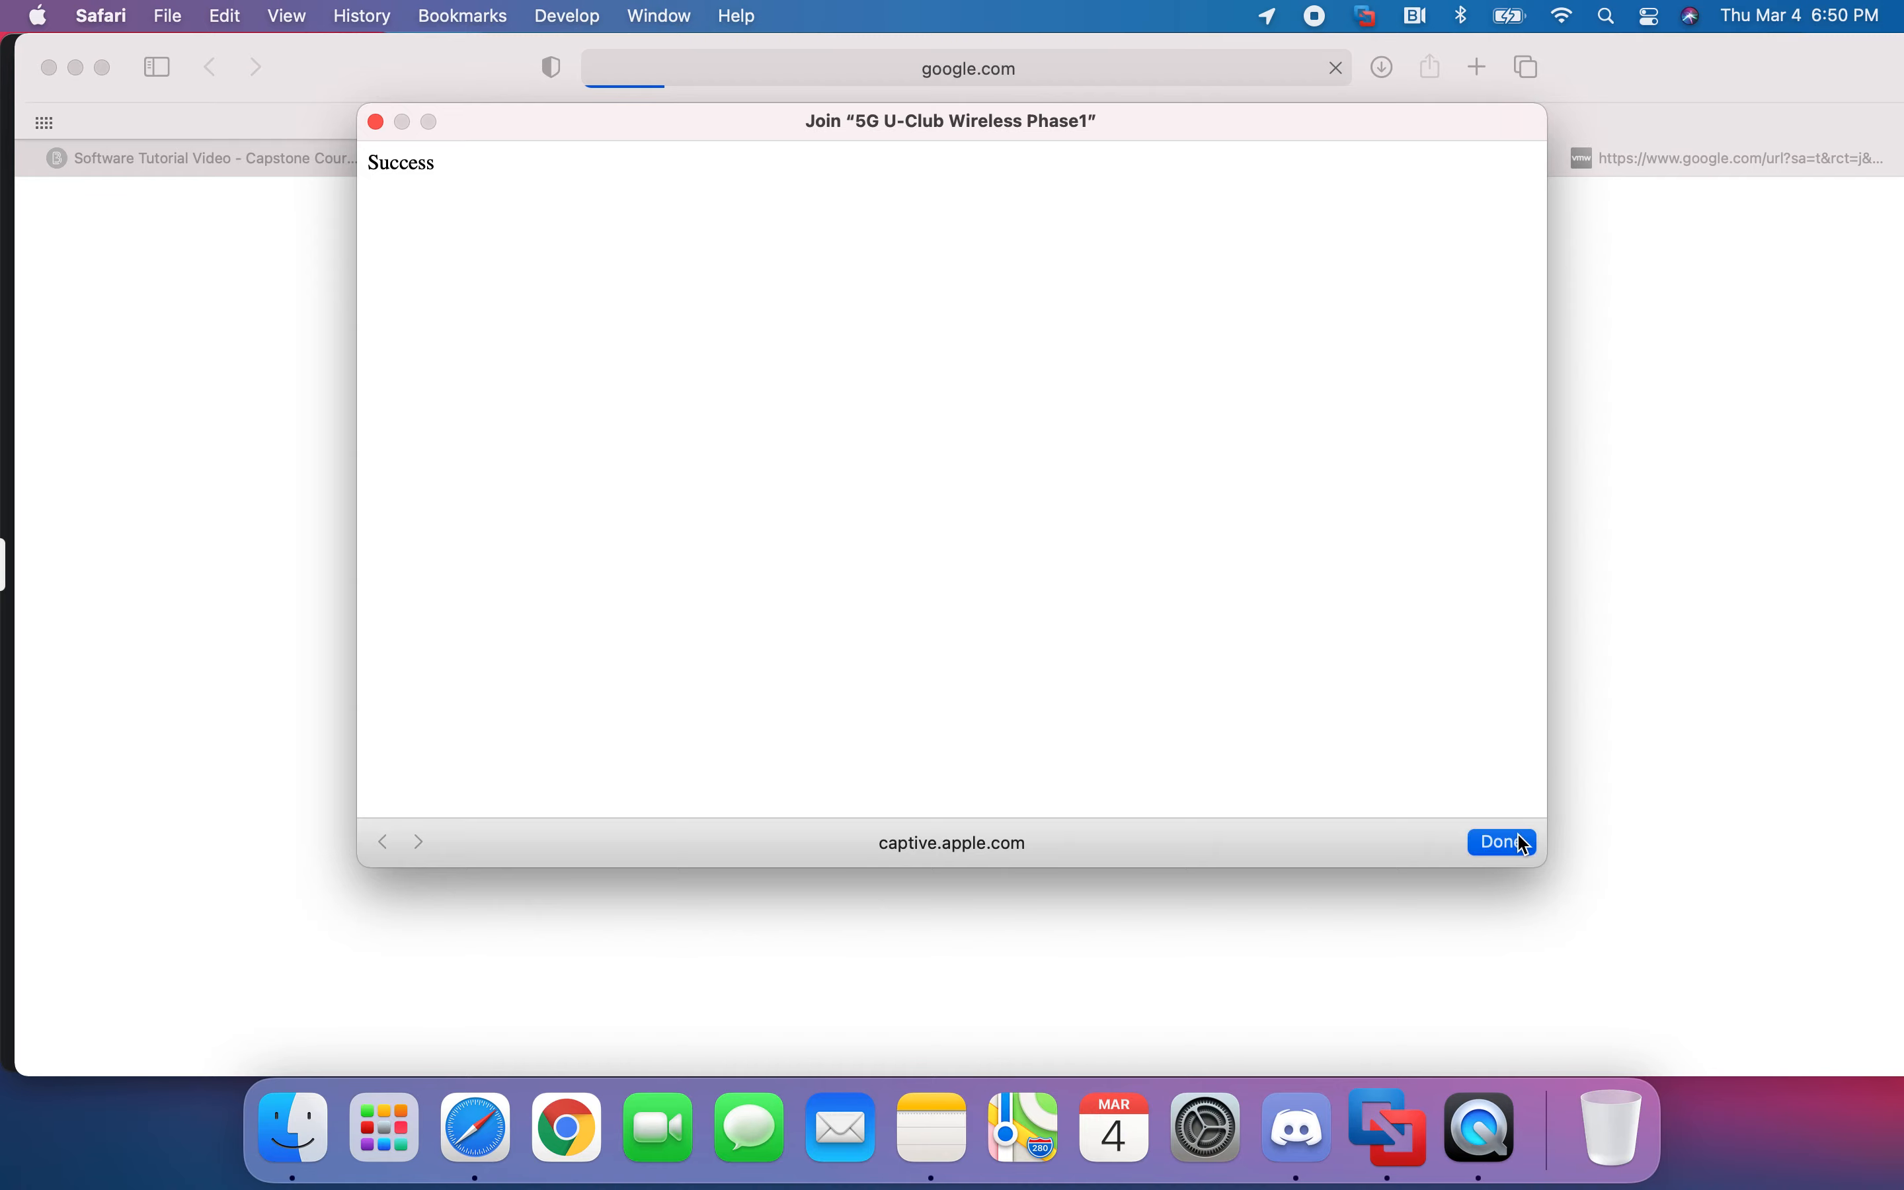
click(1502, 843)
click(1123, 79)
key(Return)
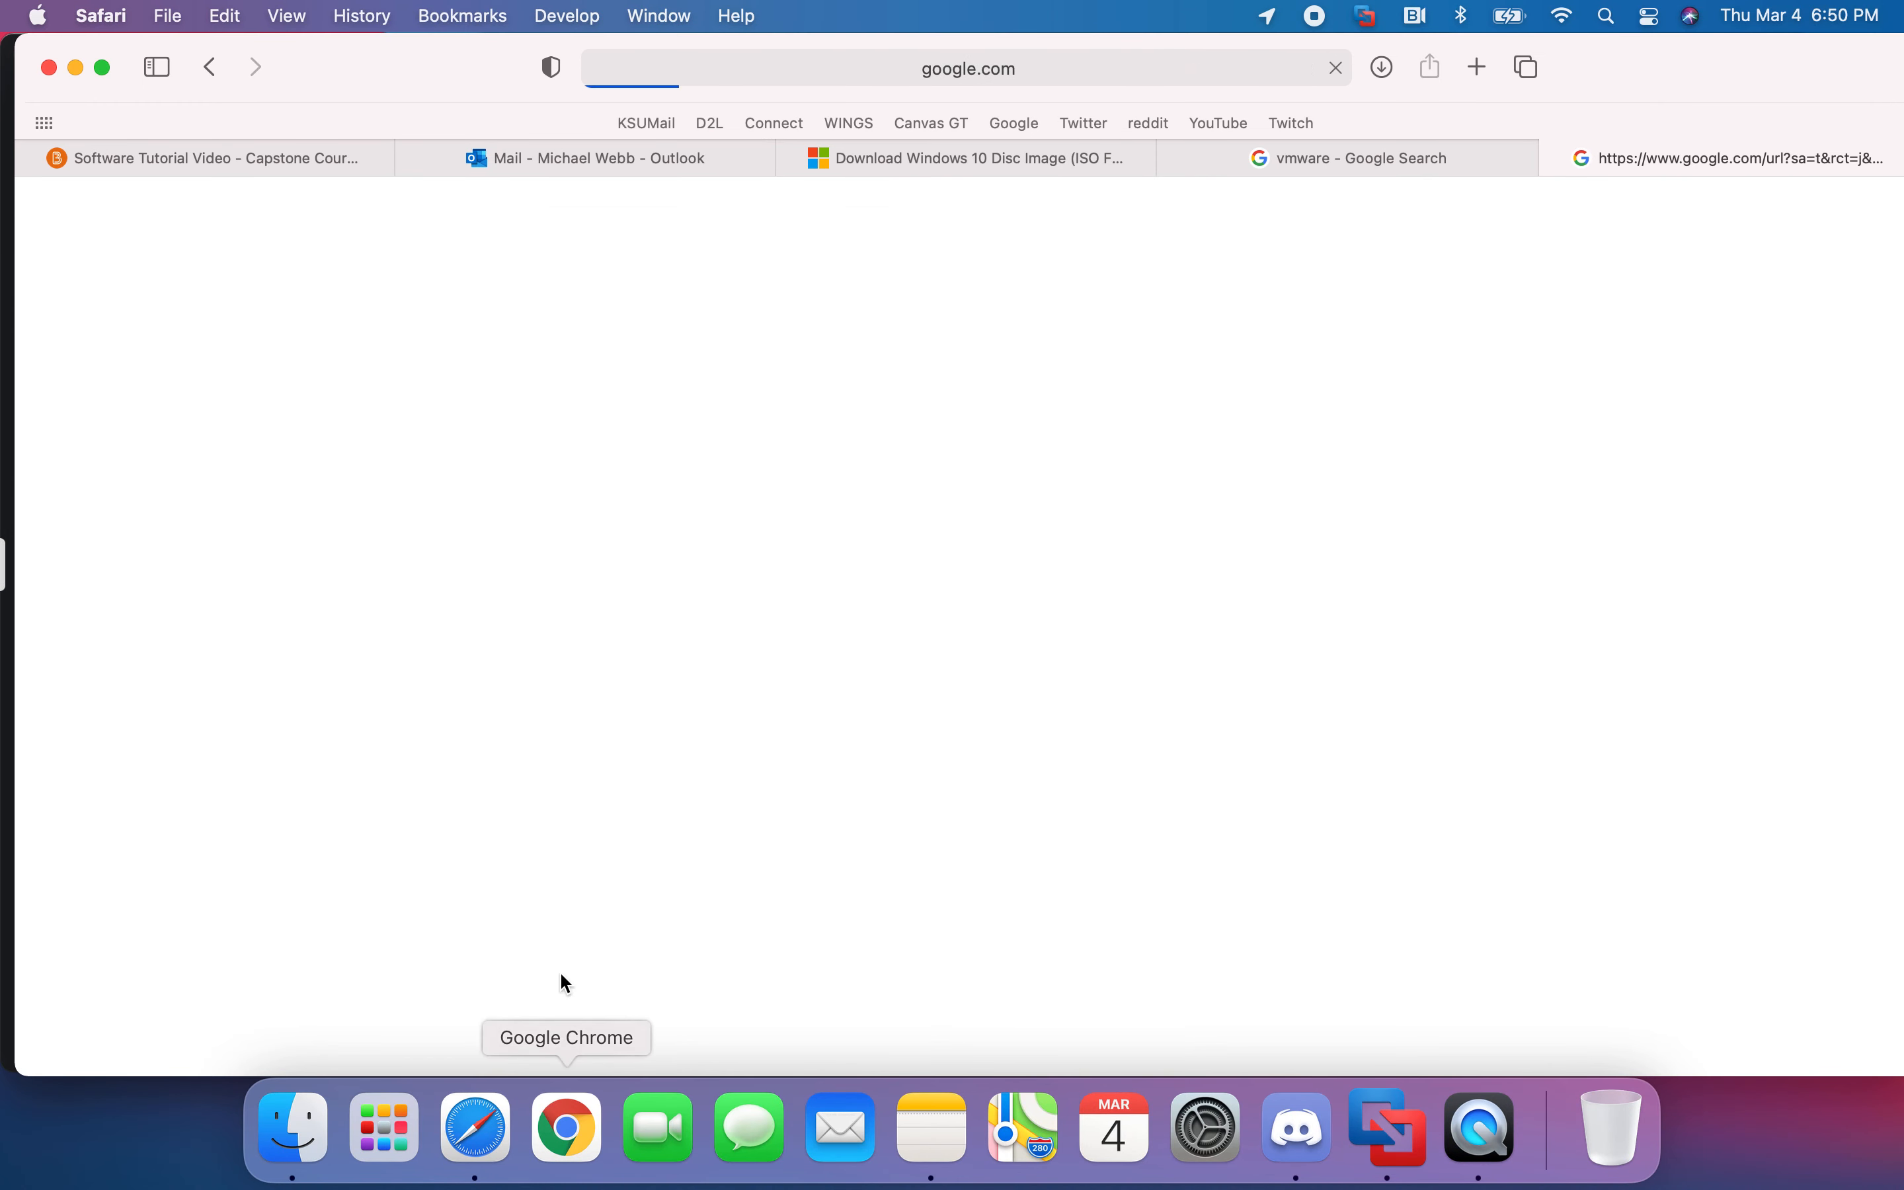
click(1531, 166)
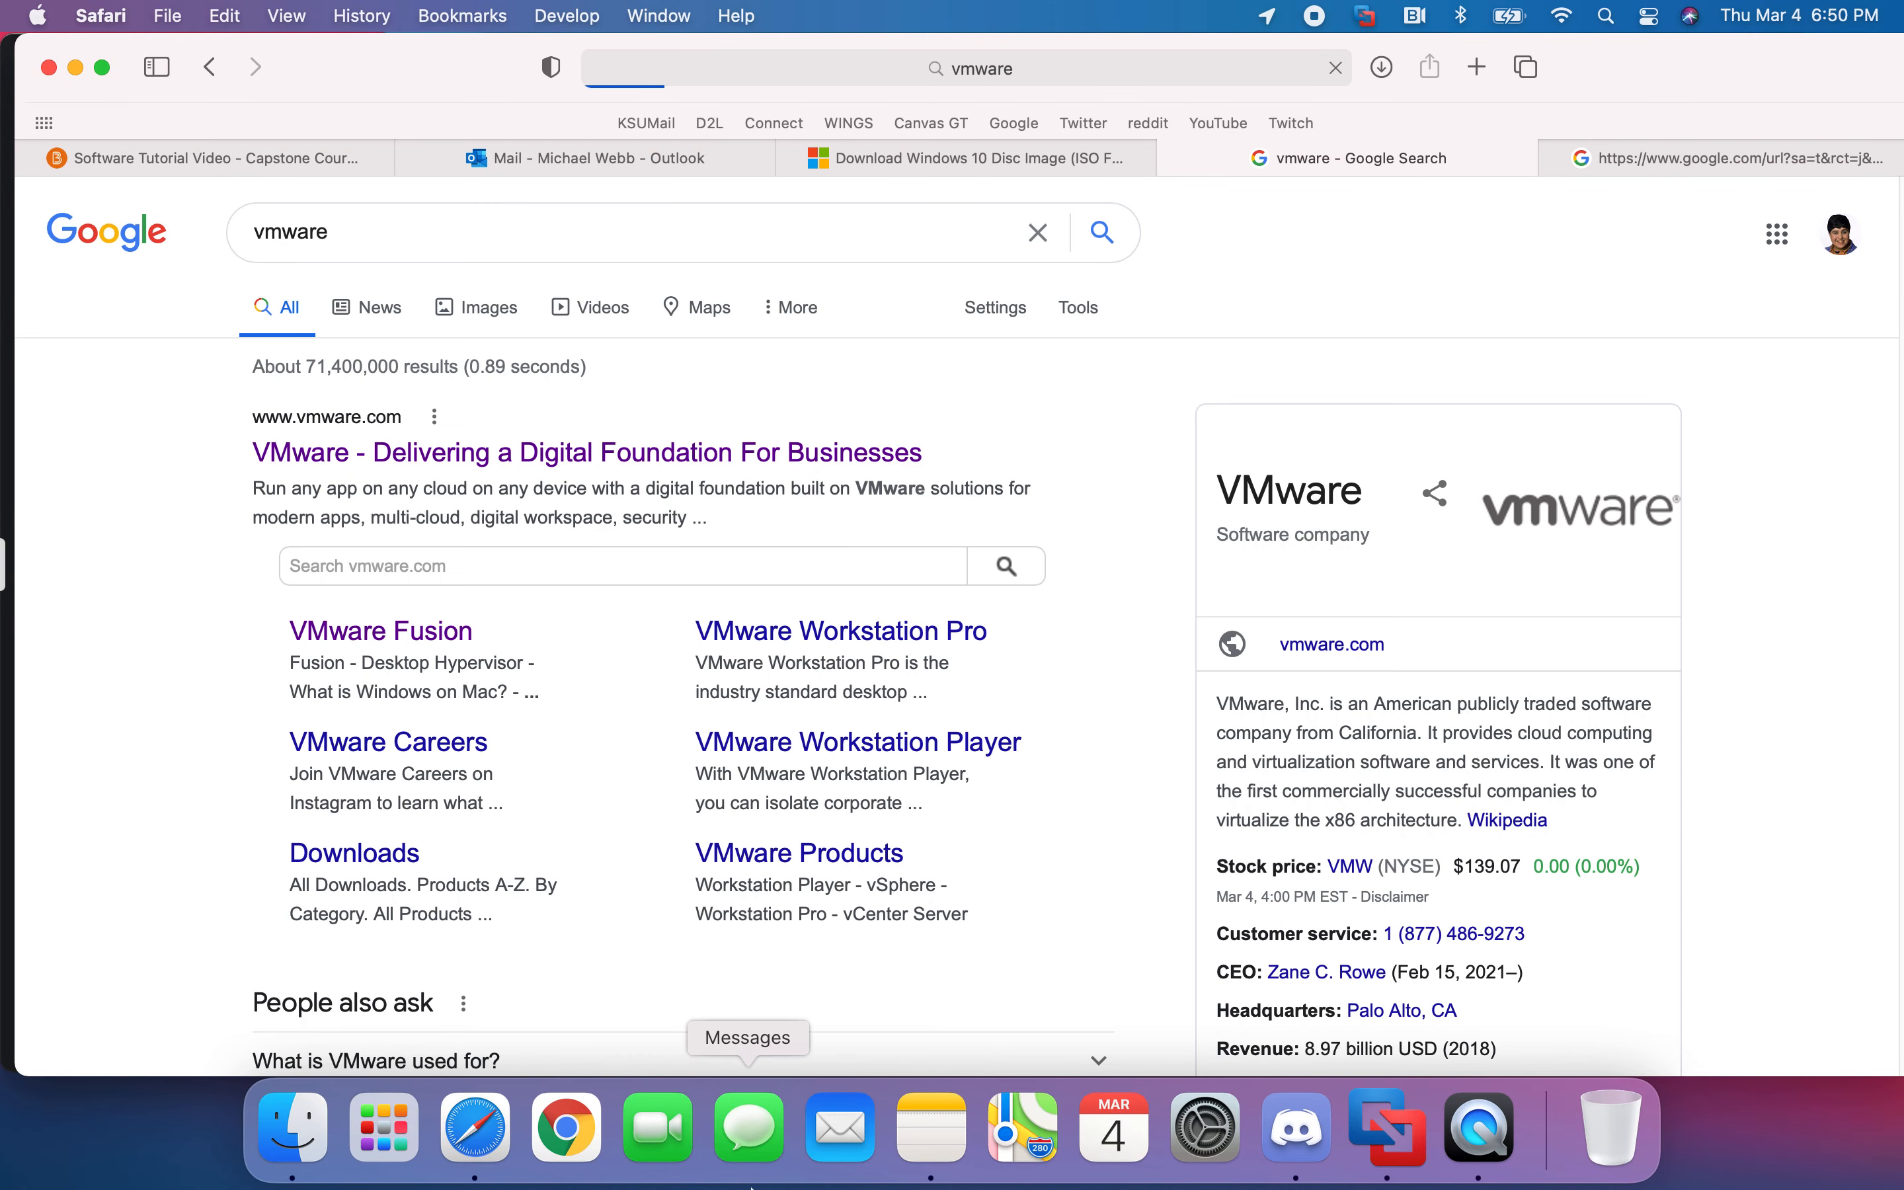
- Launch Chrome, search Google for vmware, and open the official vmware.com result
click(565, 1129)
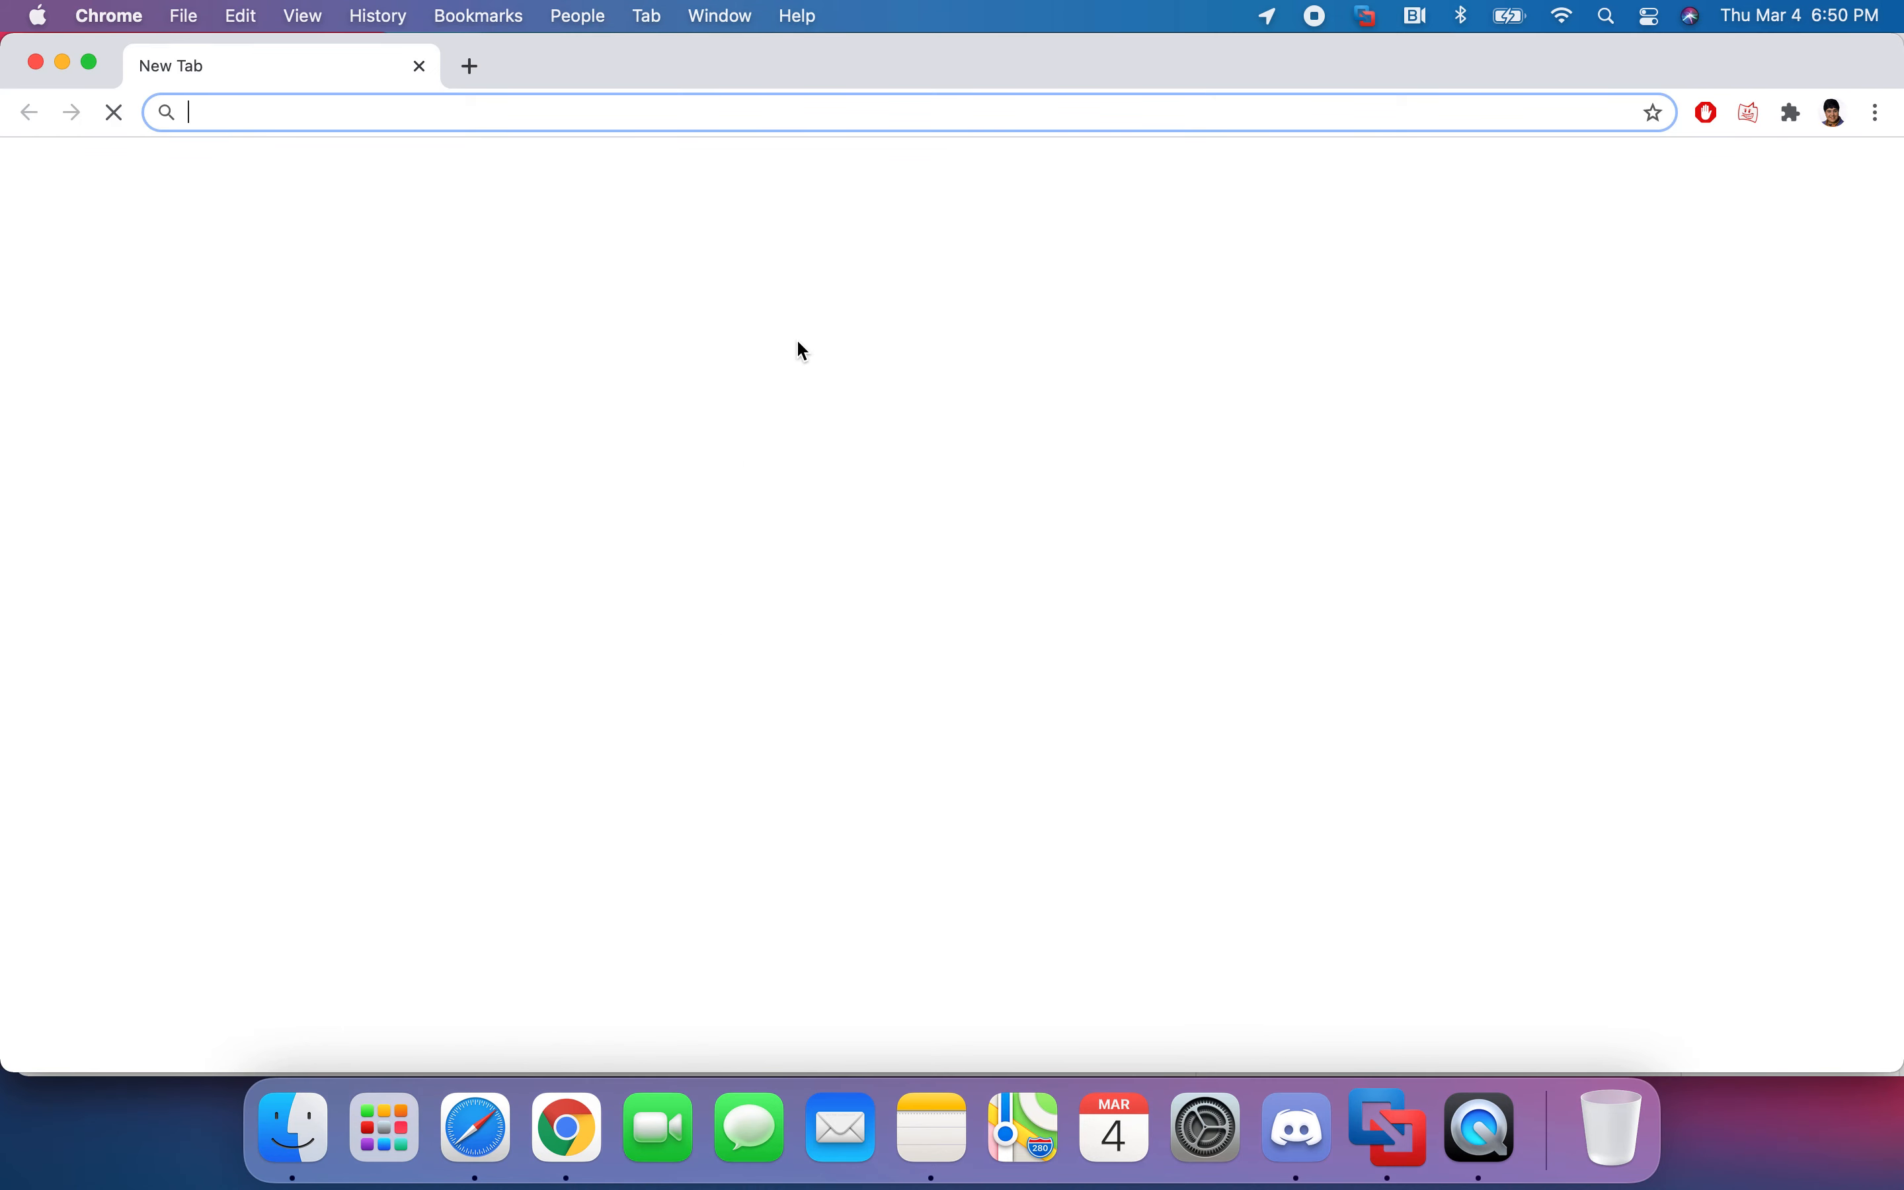
text(vmware)
key(Return)
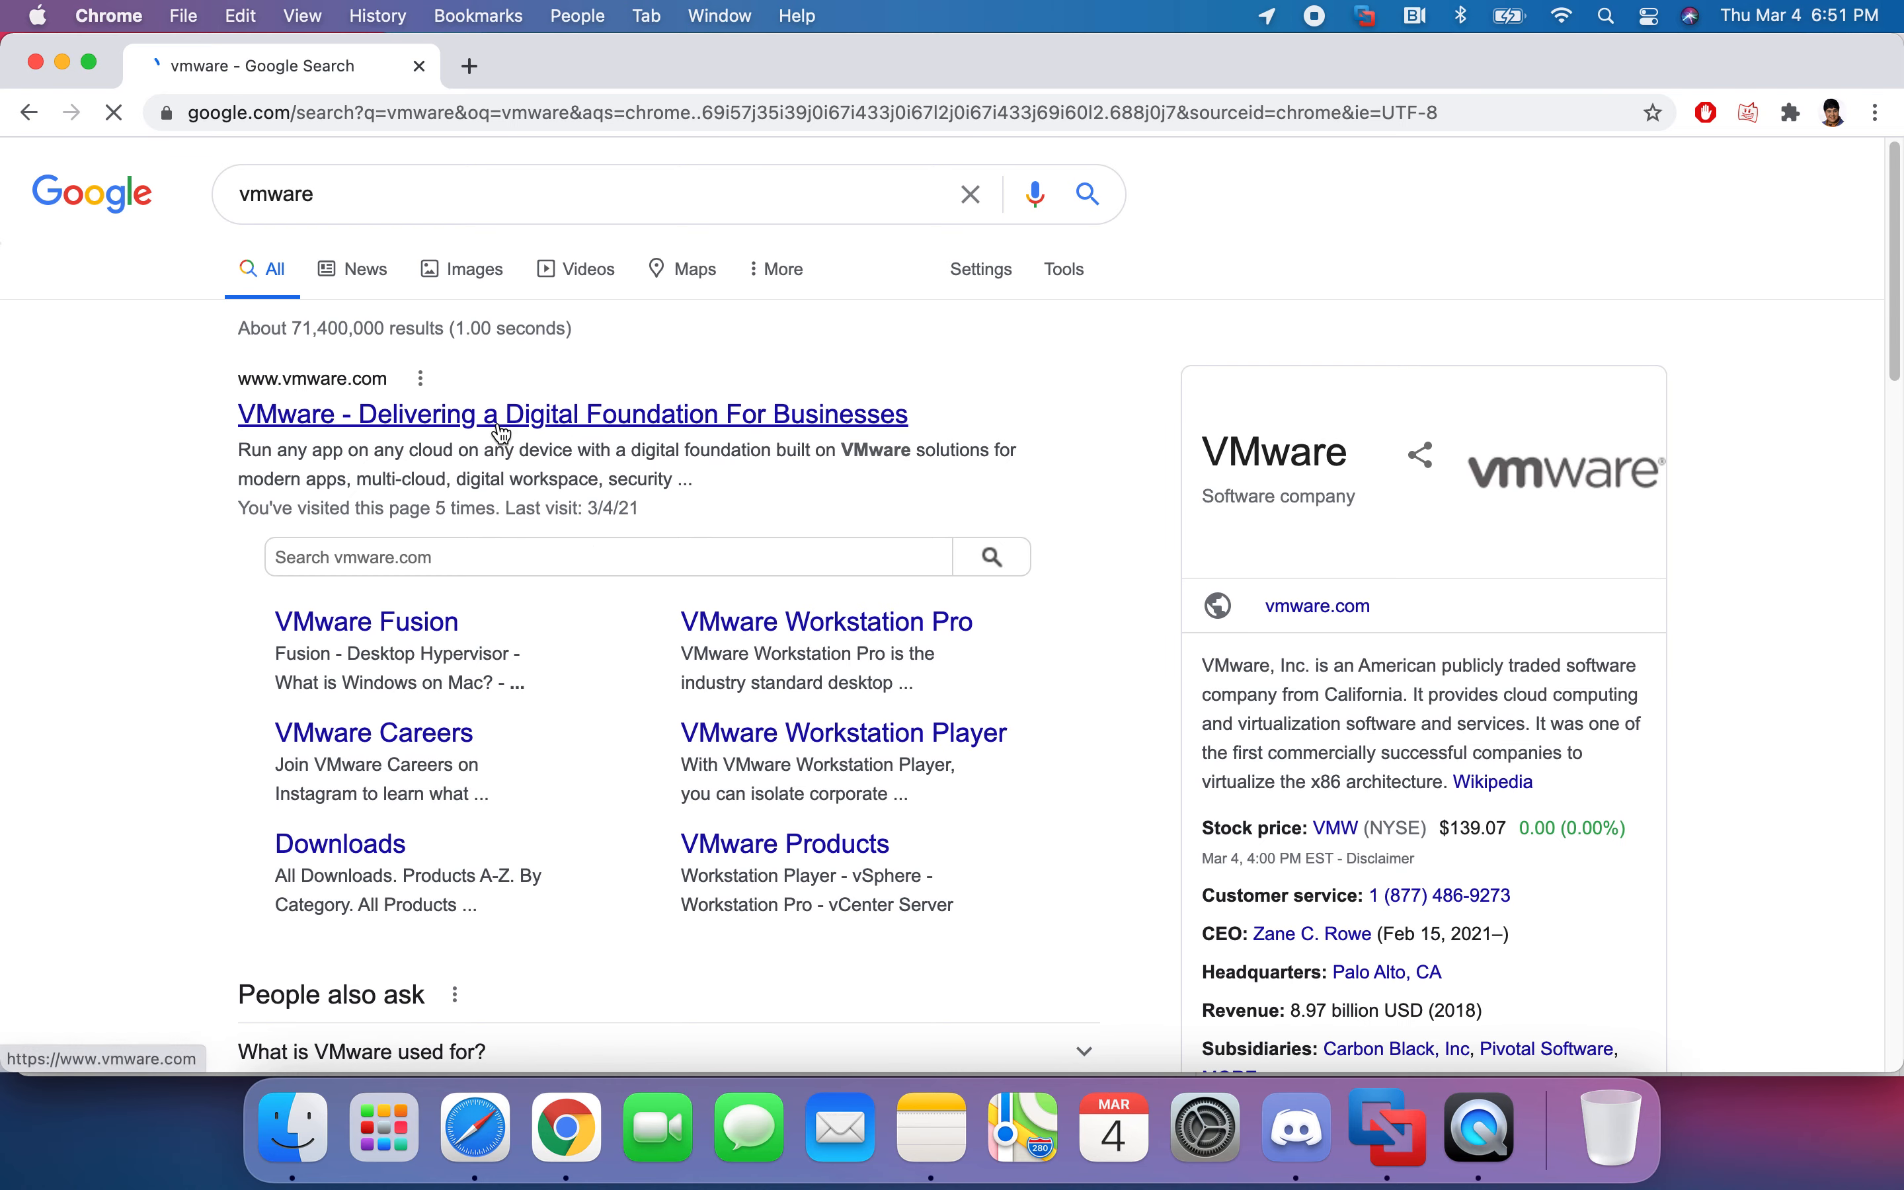
click(502, 429)
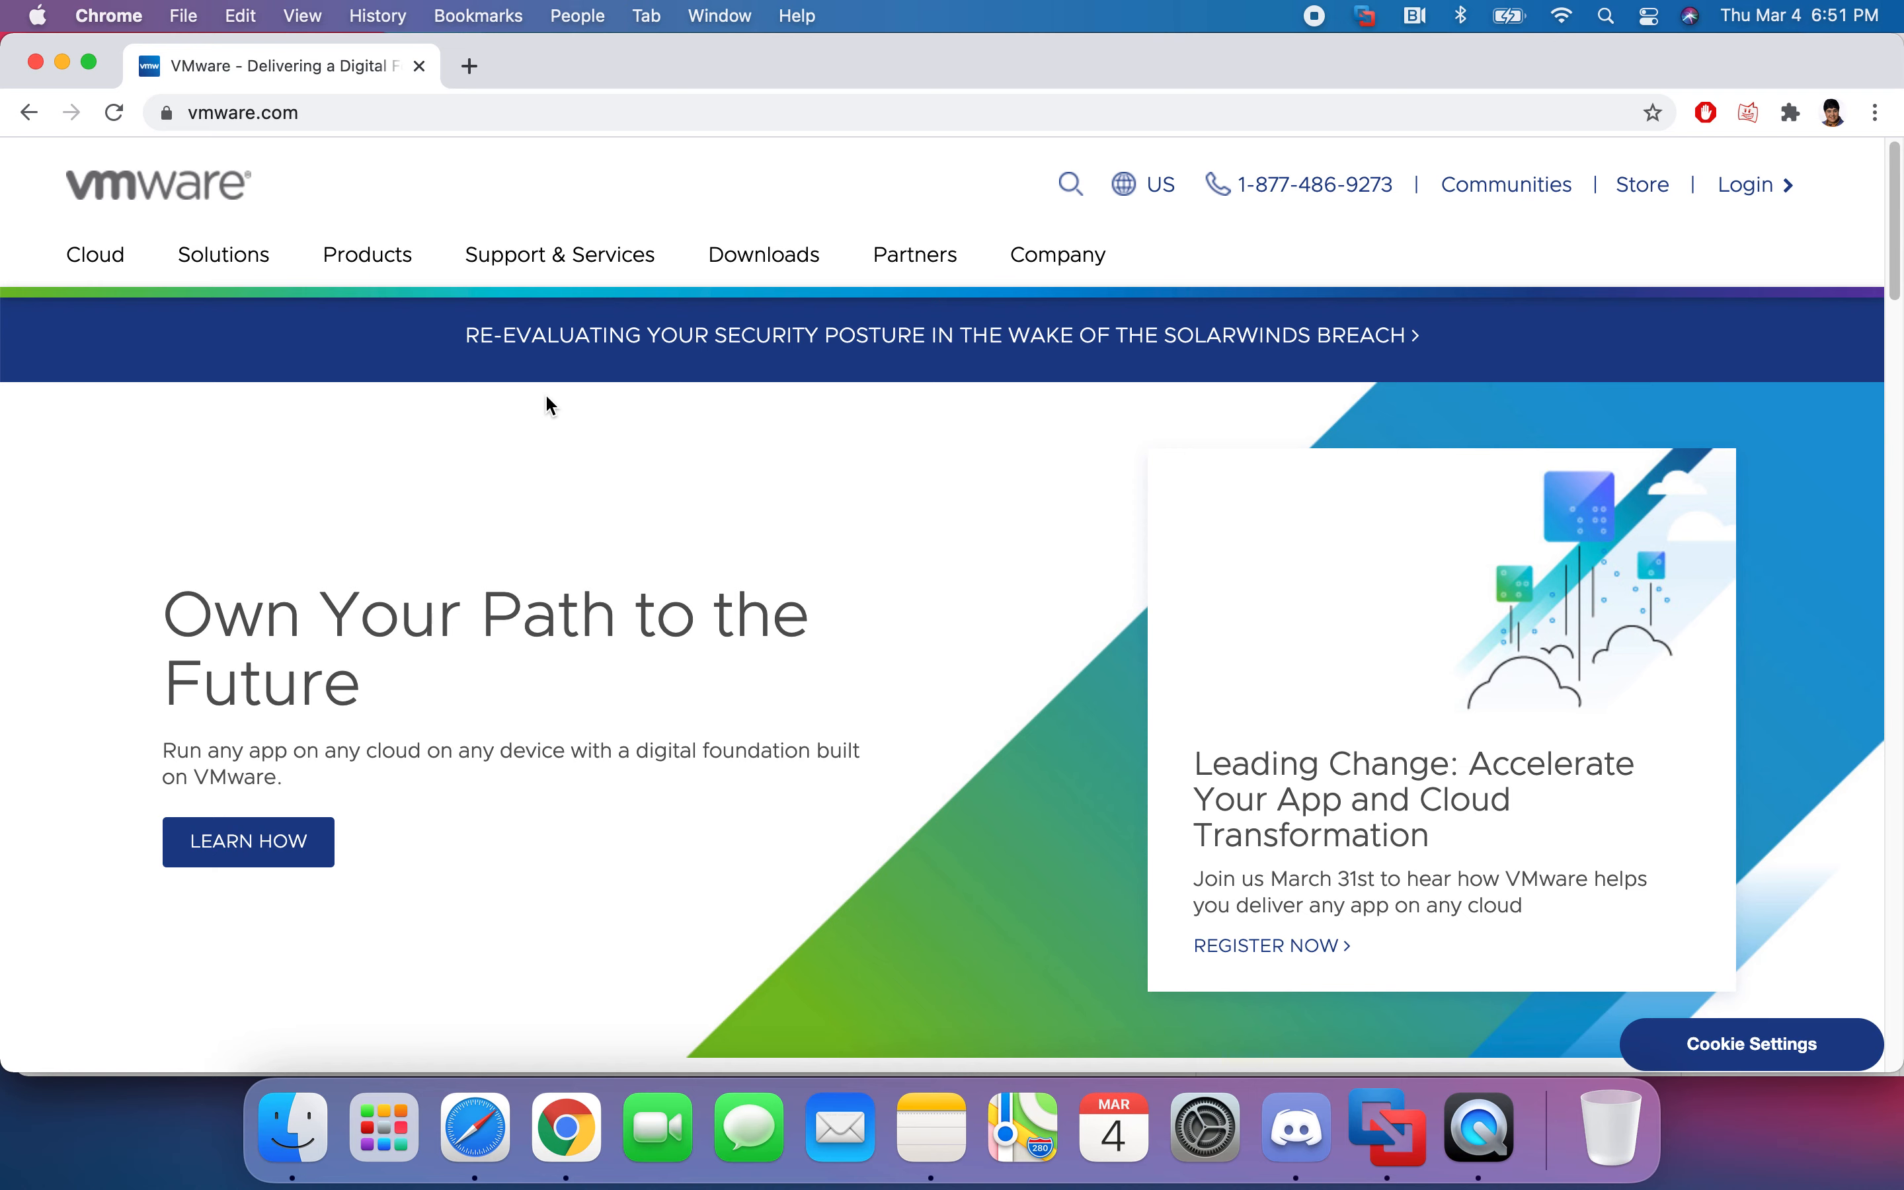
- Sign in to VMware Customer Connect from the Login menu using the saved autofilled credentials
click(1740, 186)
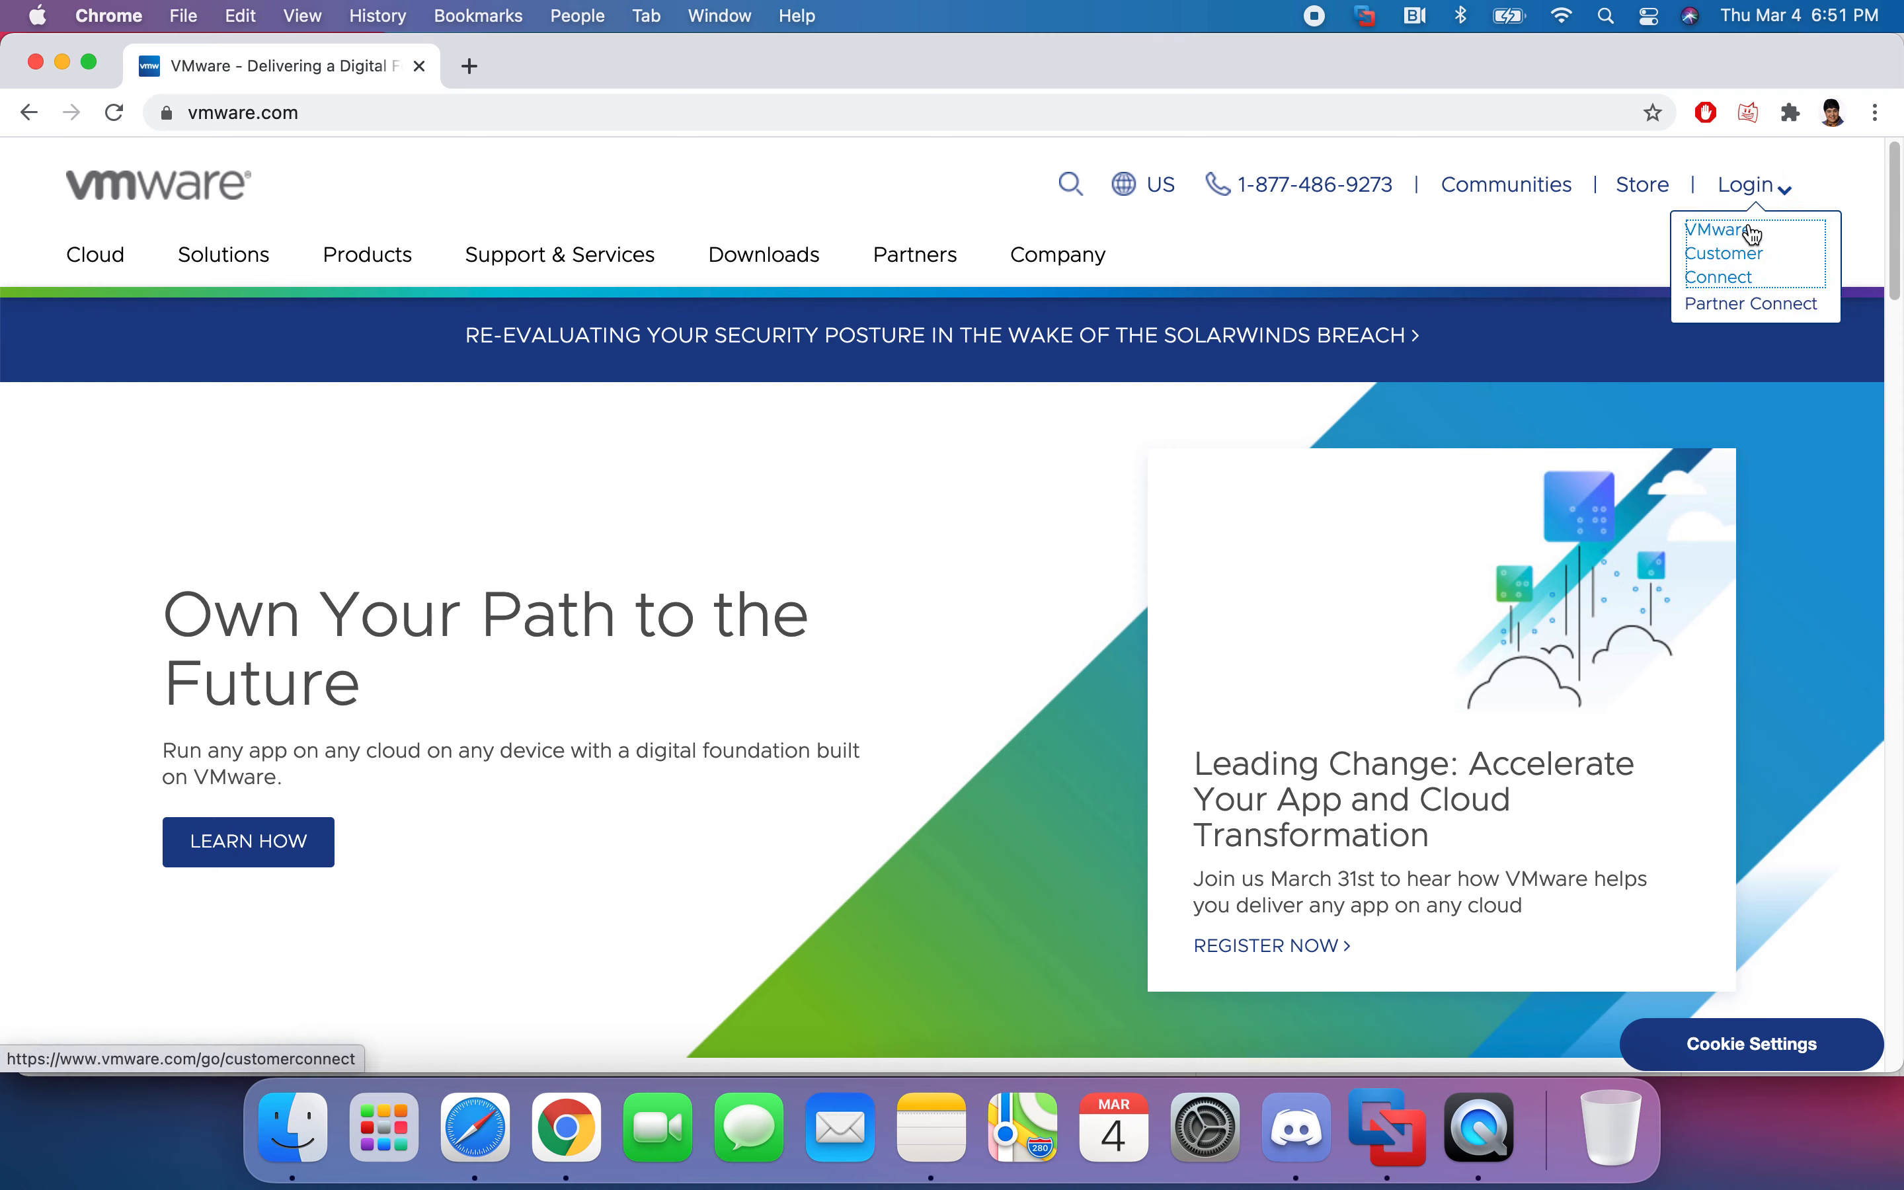
click(1744, 193)
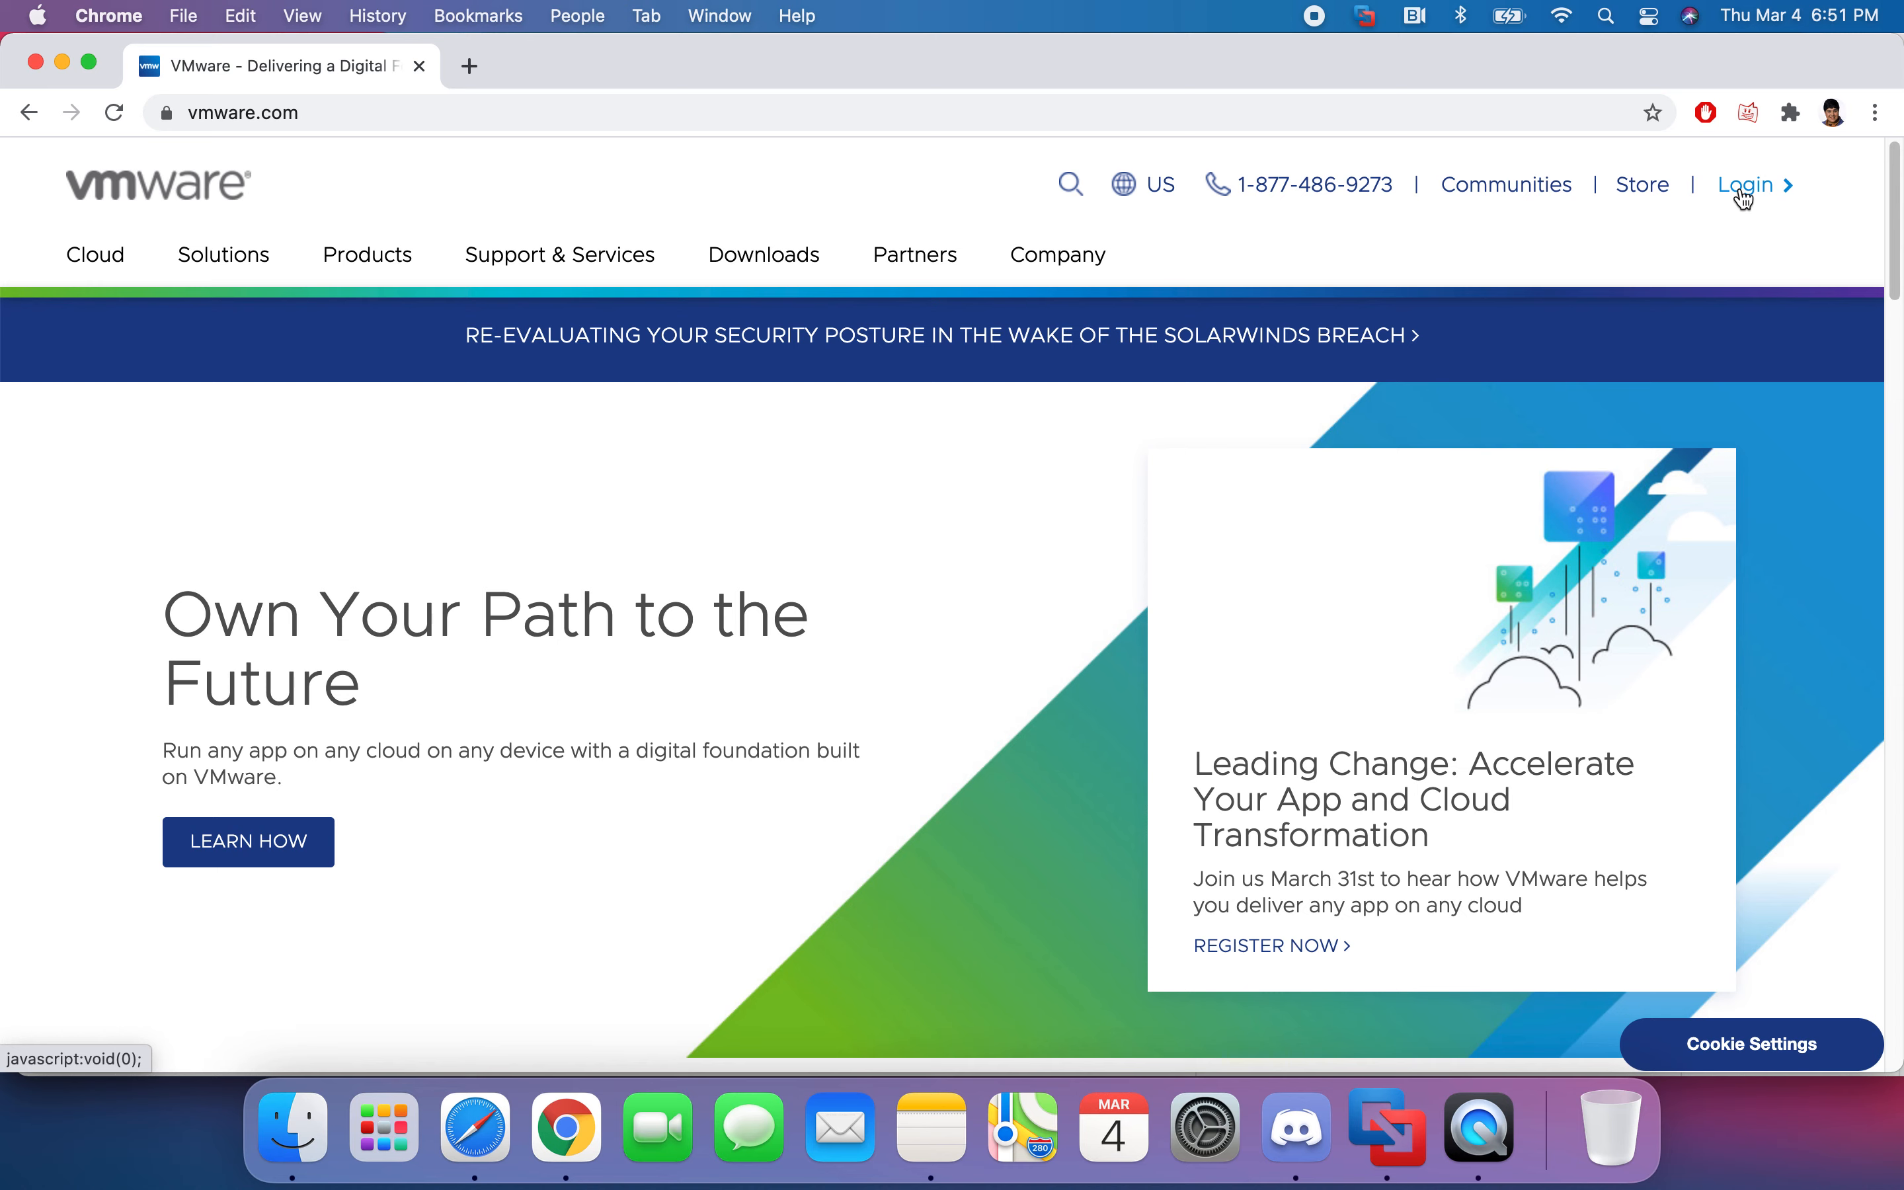
click(1744, 193)
click(1761, 236)
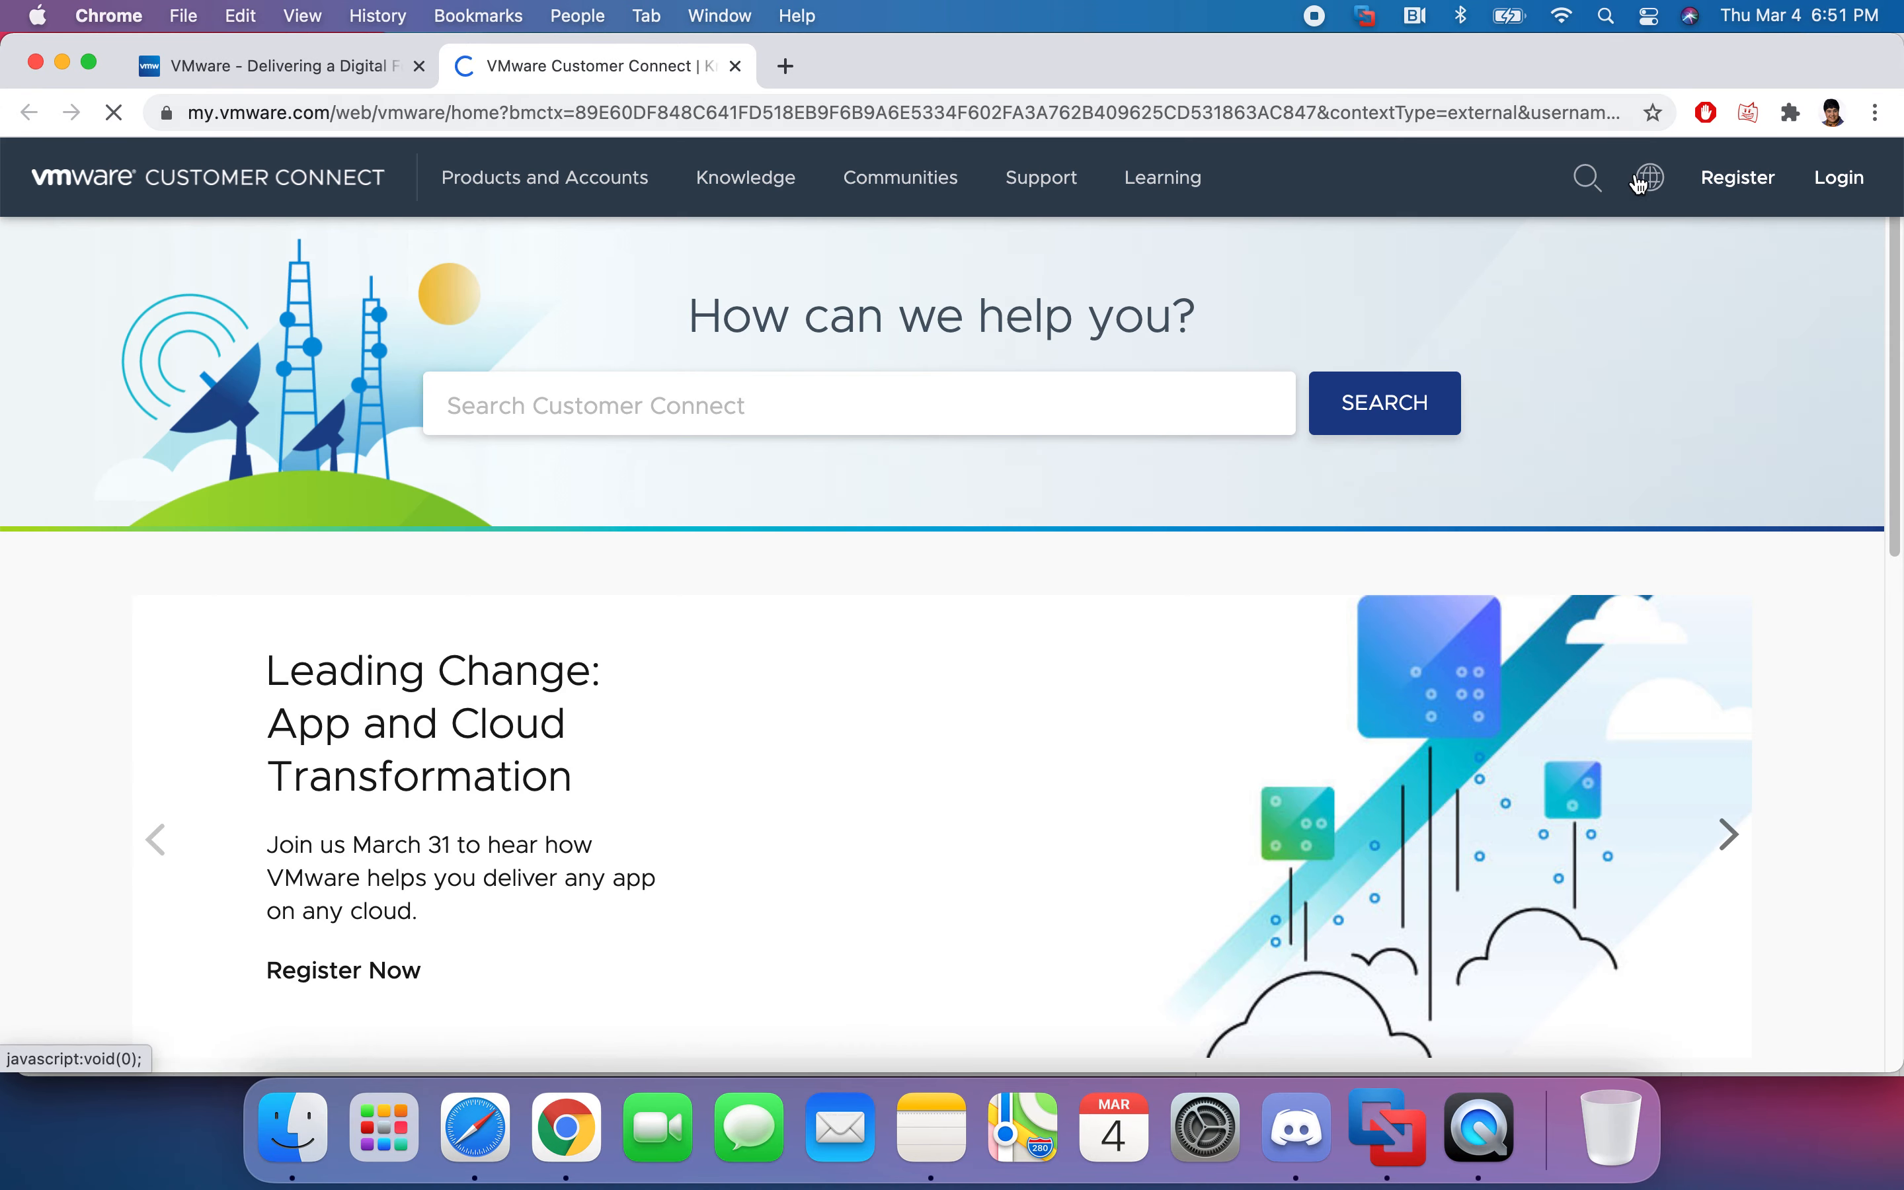
click(1835, 189)
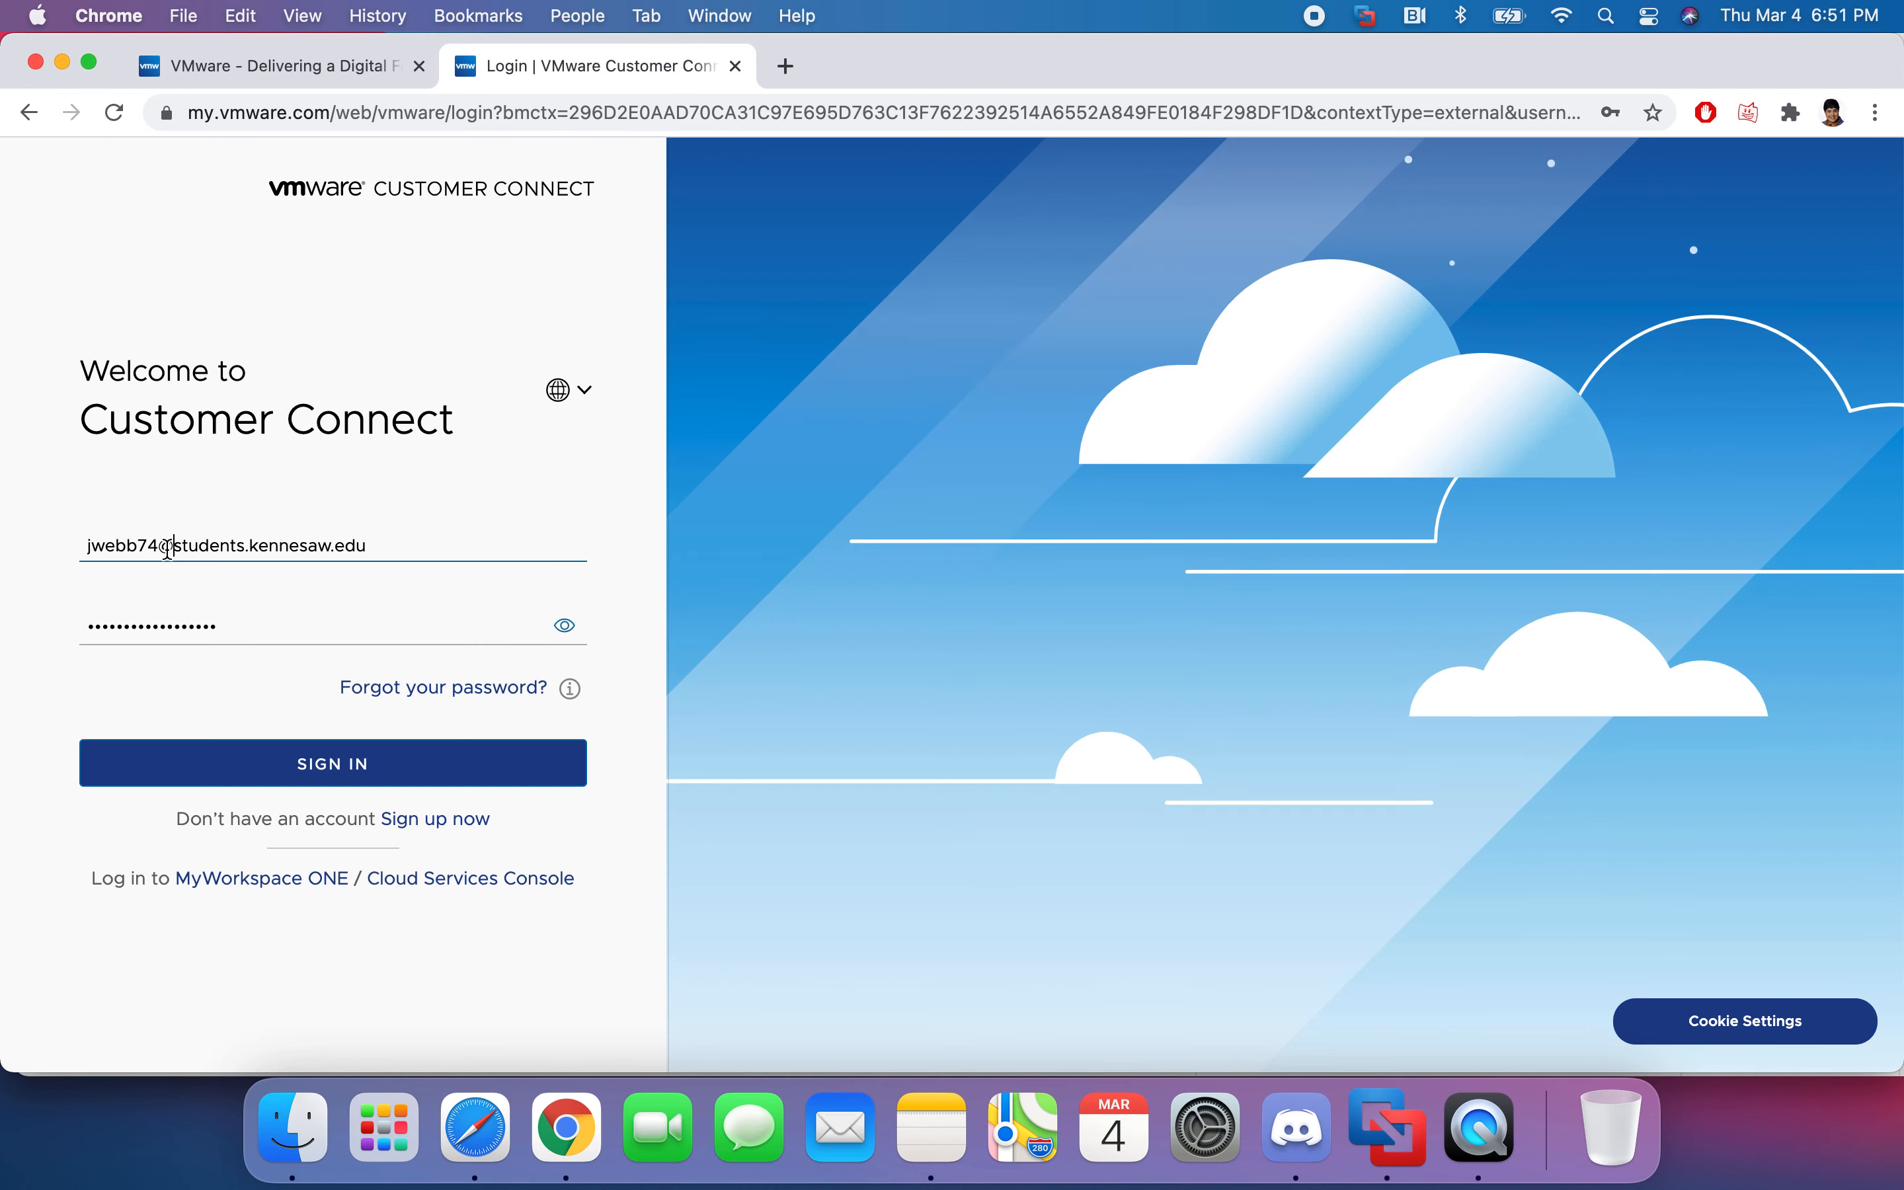
click(169, 547)
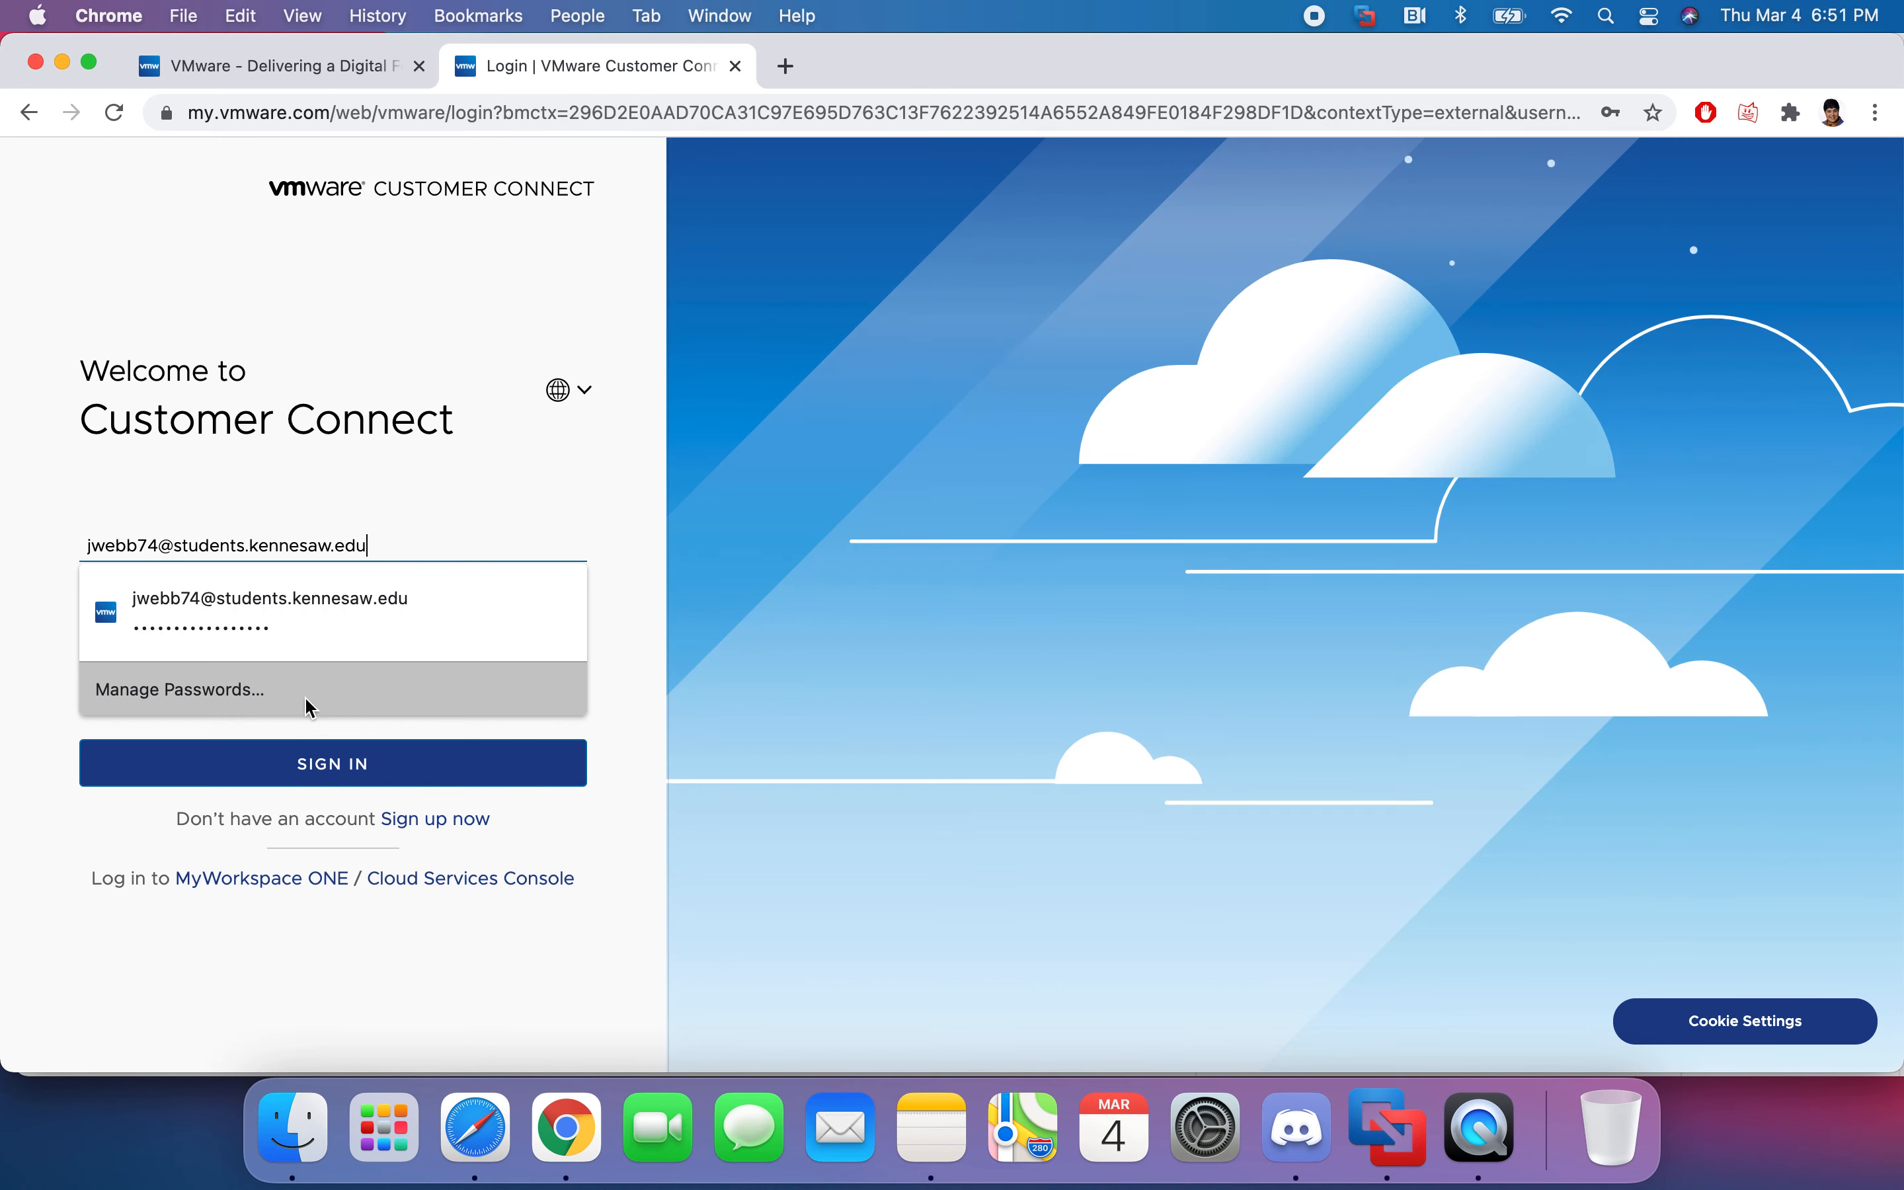
click(331, 780)
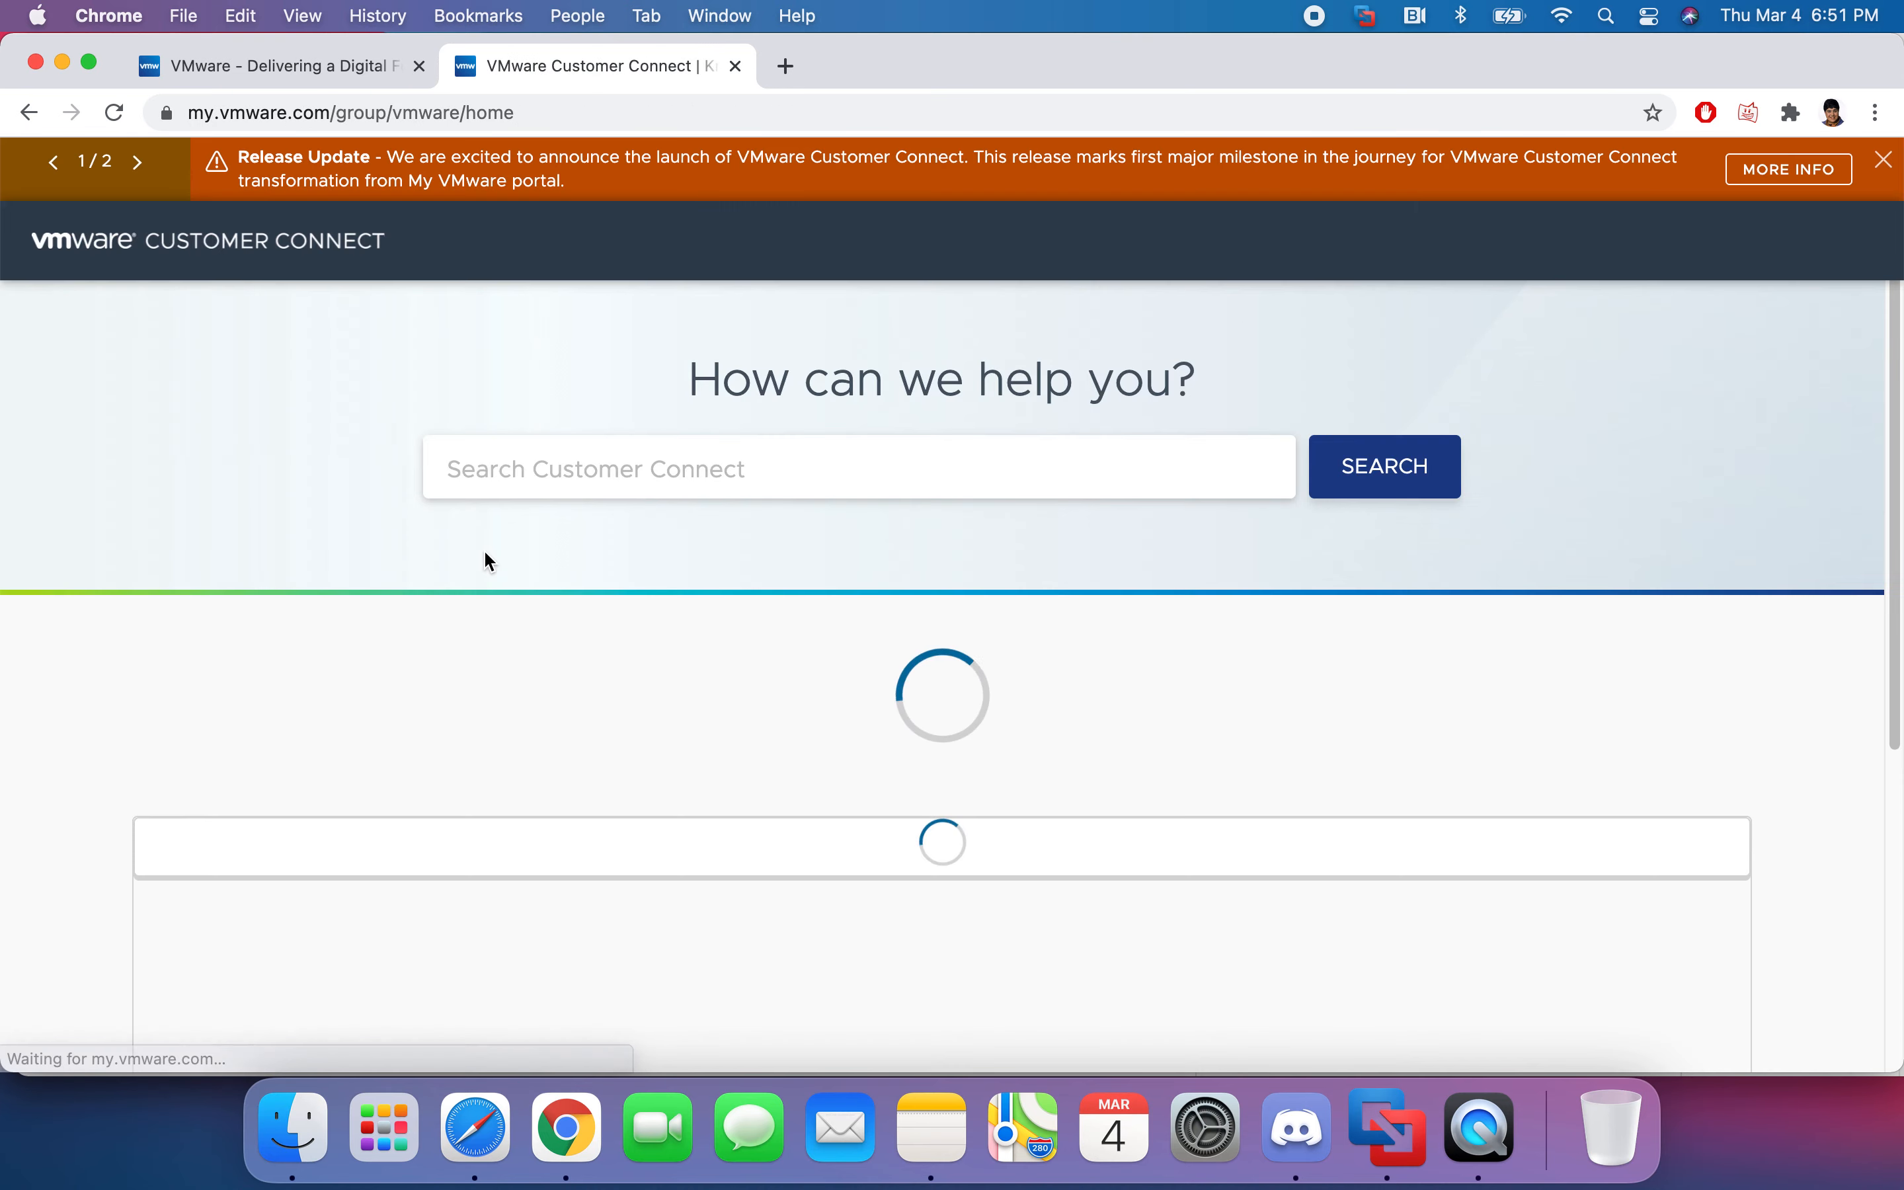
- Close the Release Update banner, open the Fusion 12 Pro store page, then return to the vmware.com tab
click(1884, 161)
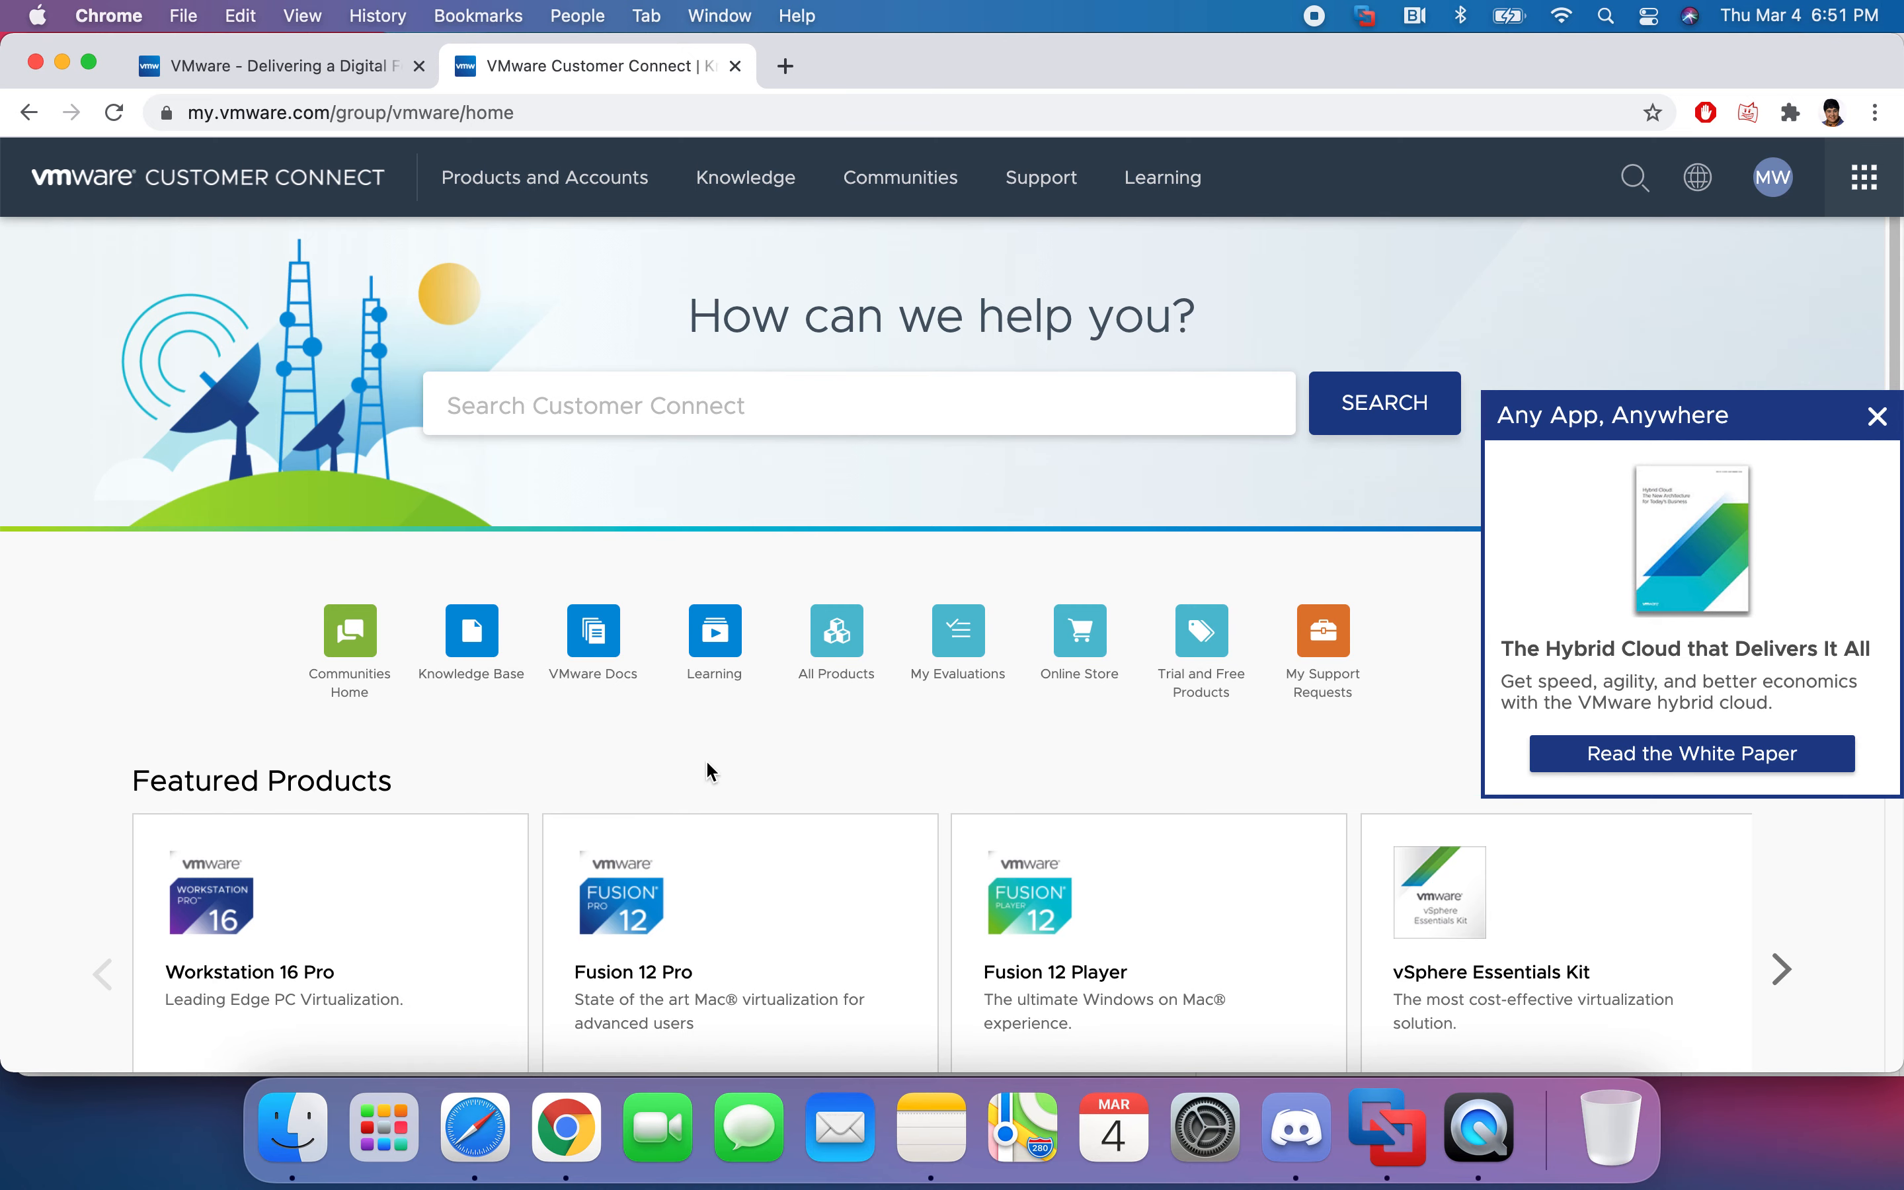
click(592, 988)
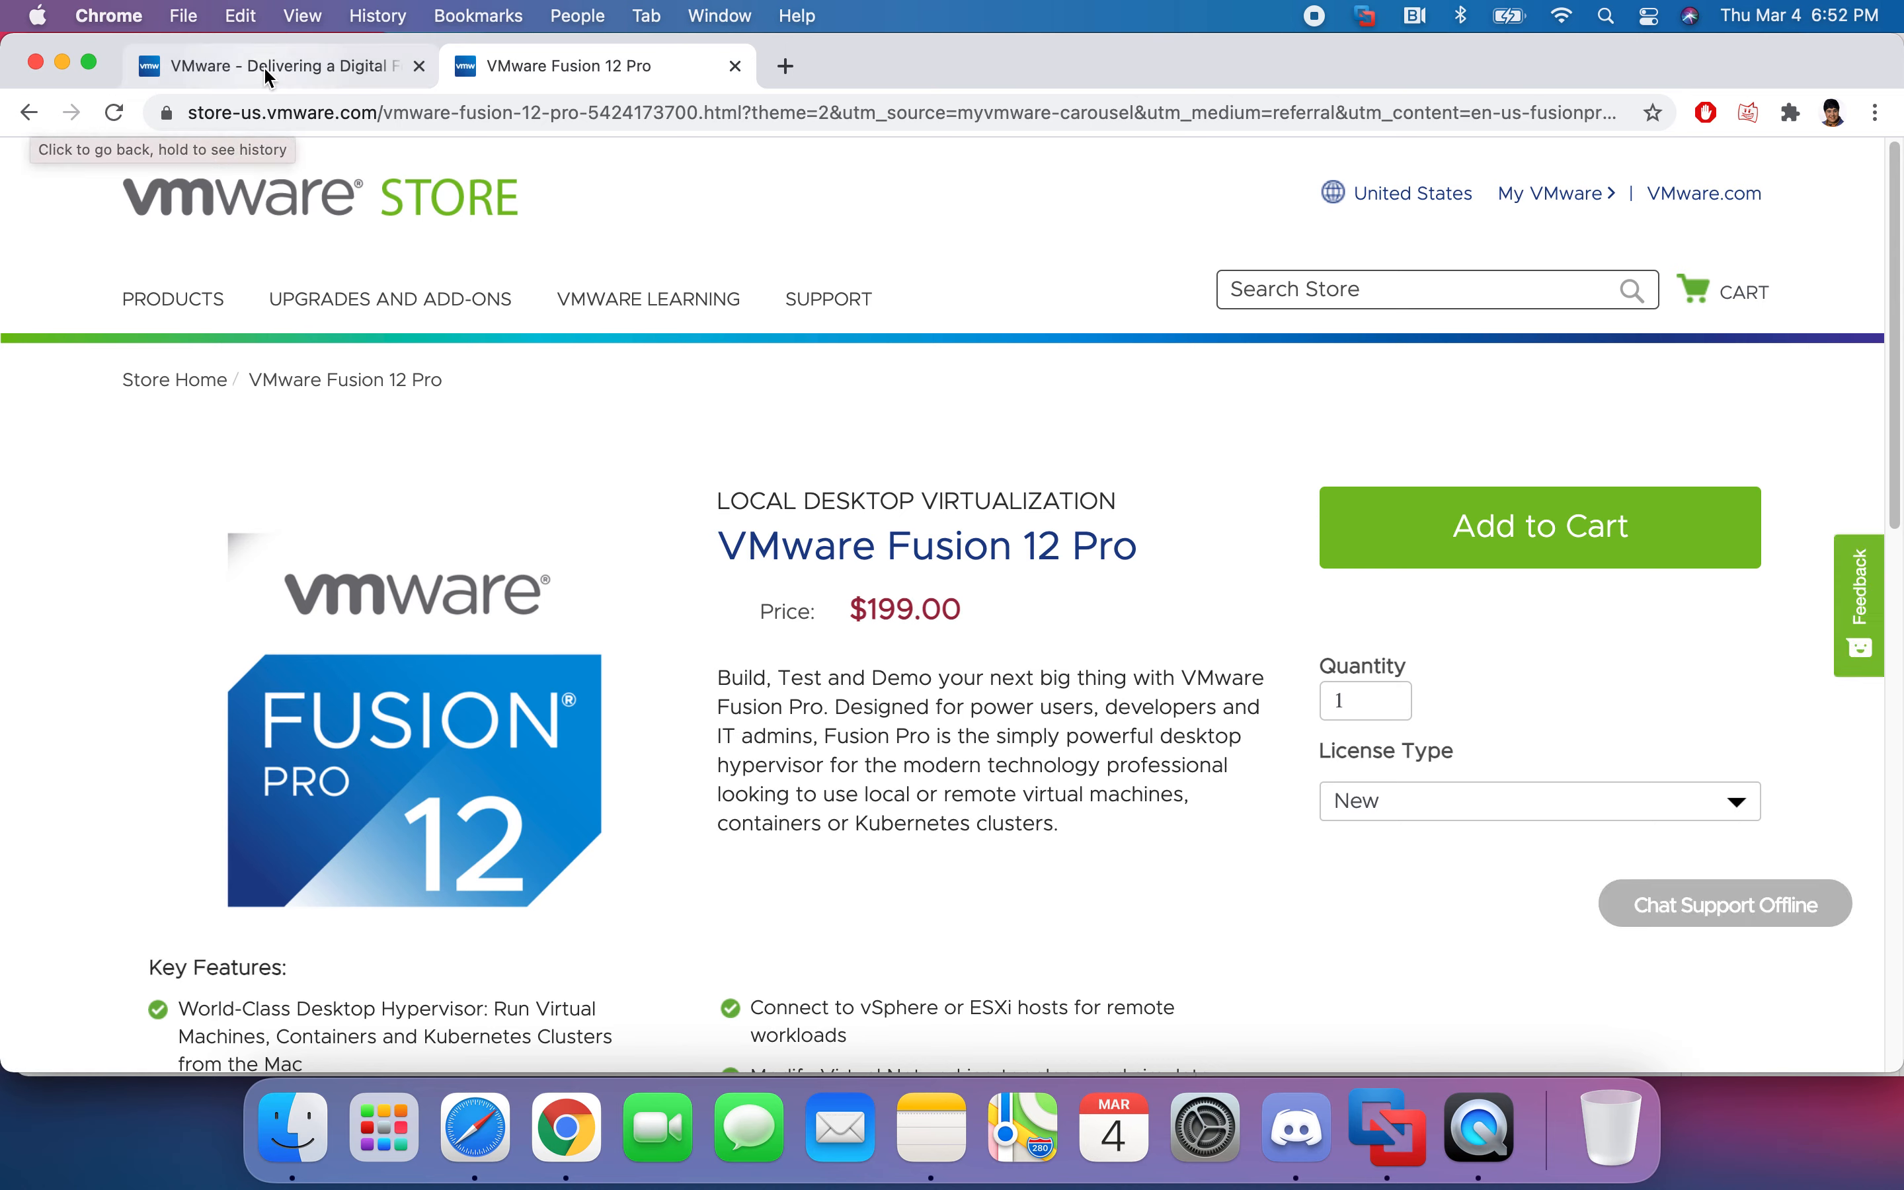
click(410, 79)
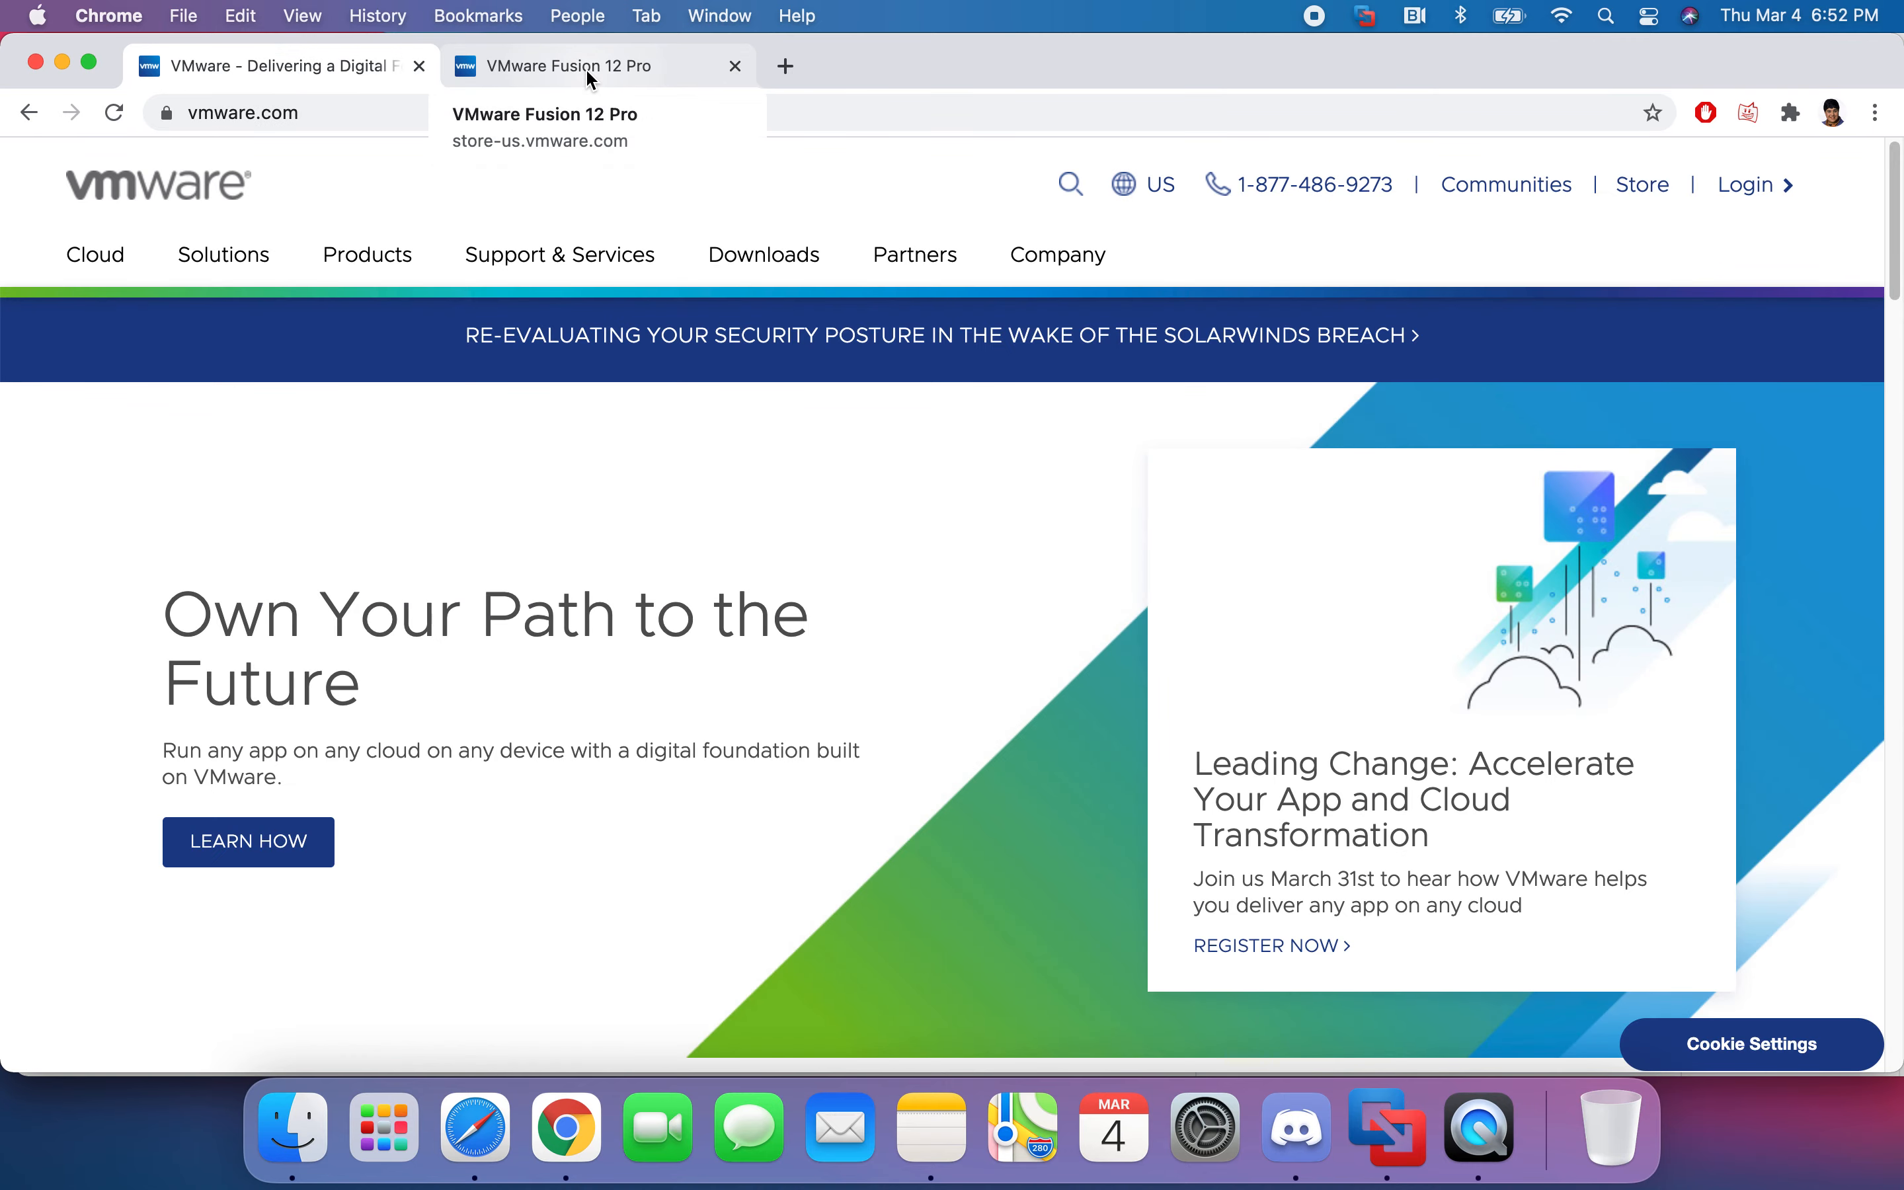
- In a new tab, search Google for vmware and open the VMware Fusion product page
click(786, 66)
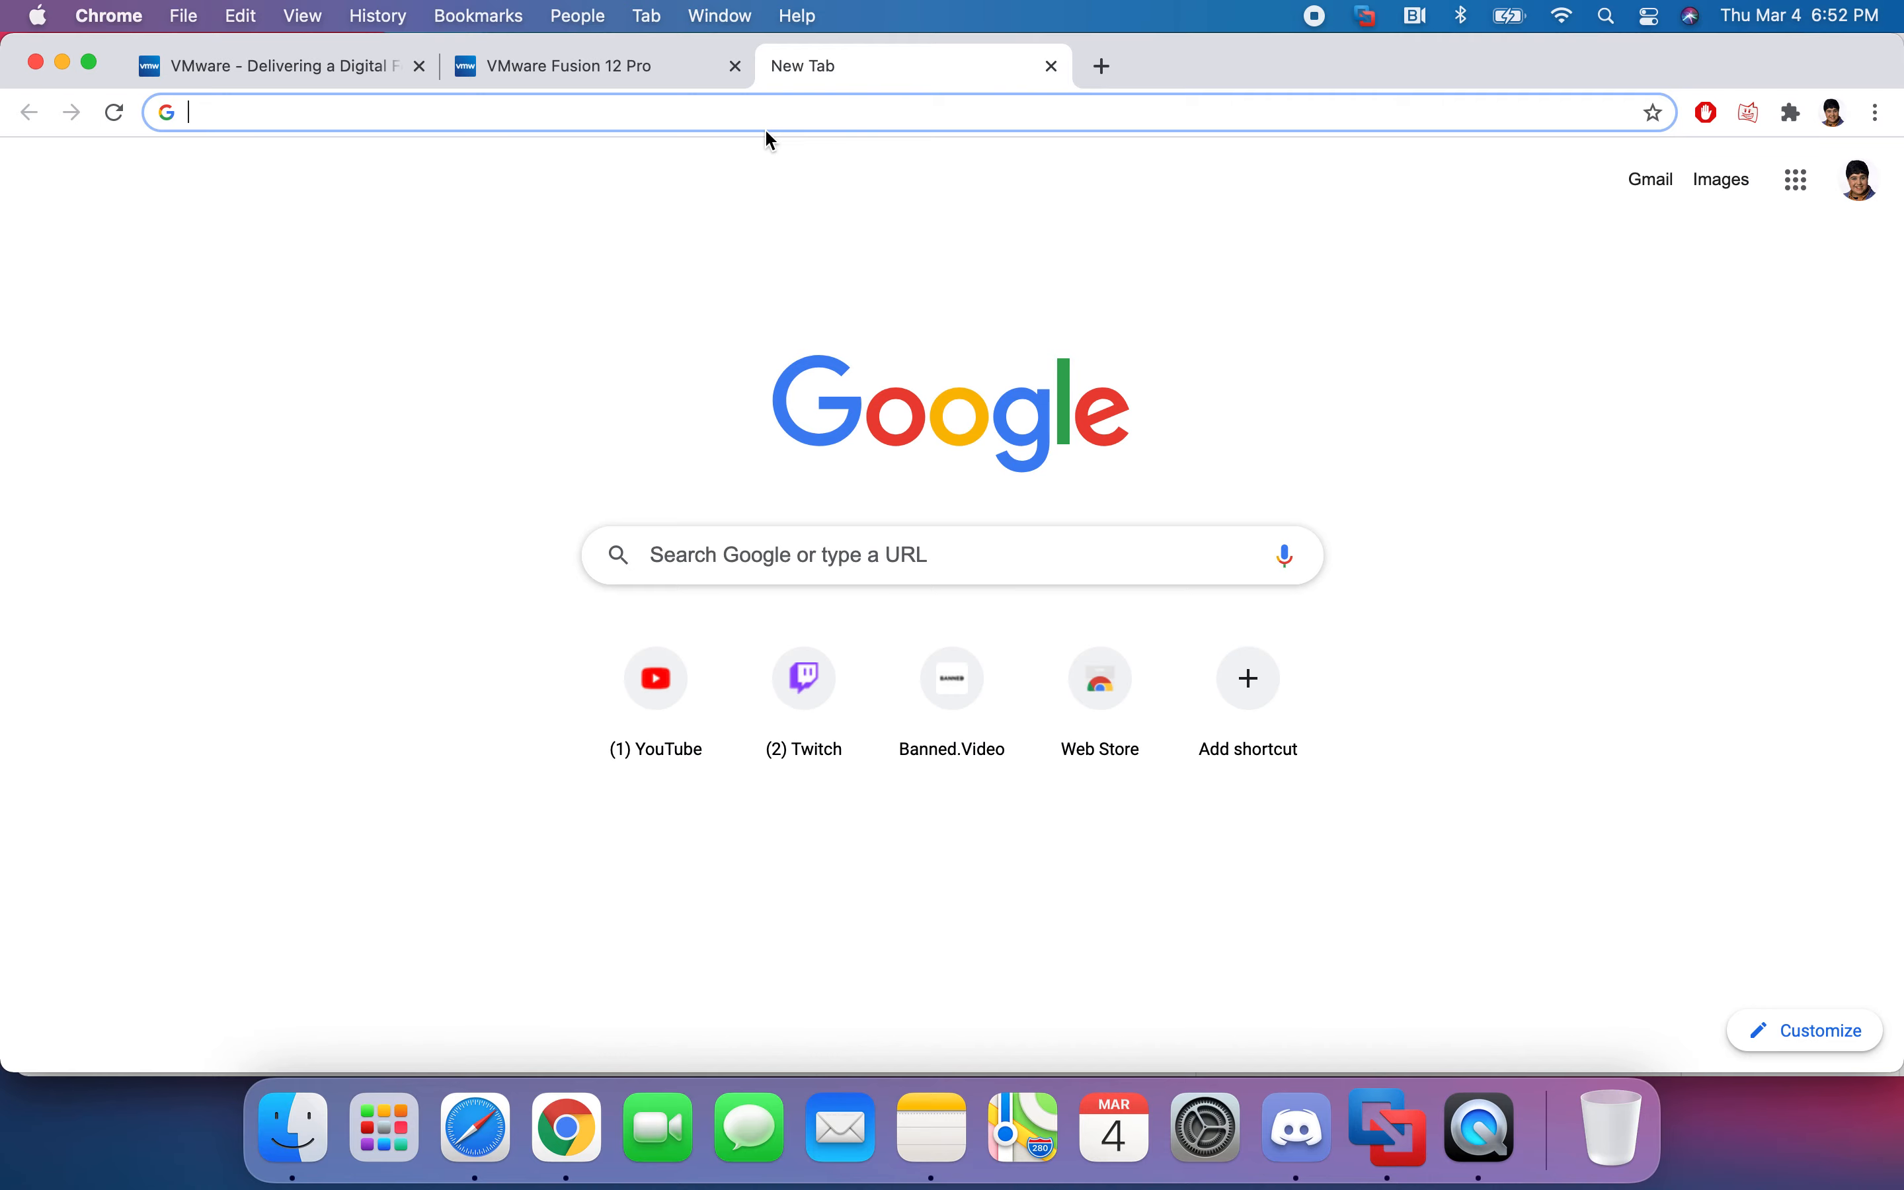
text(vmware)
key(Return)
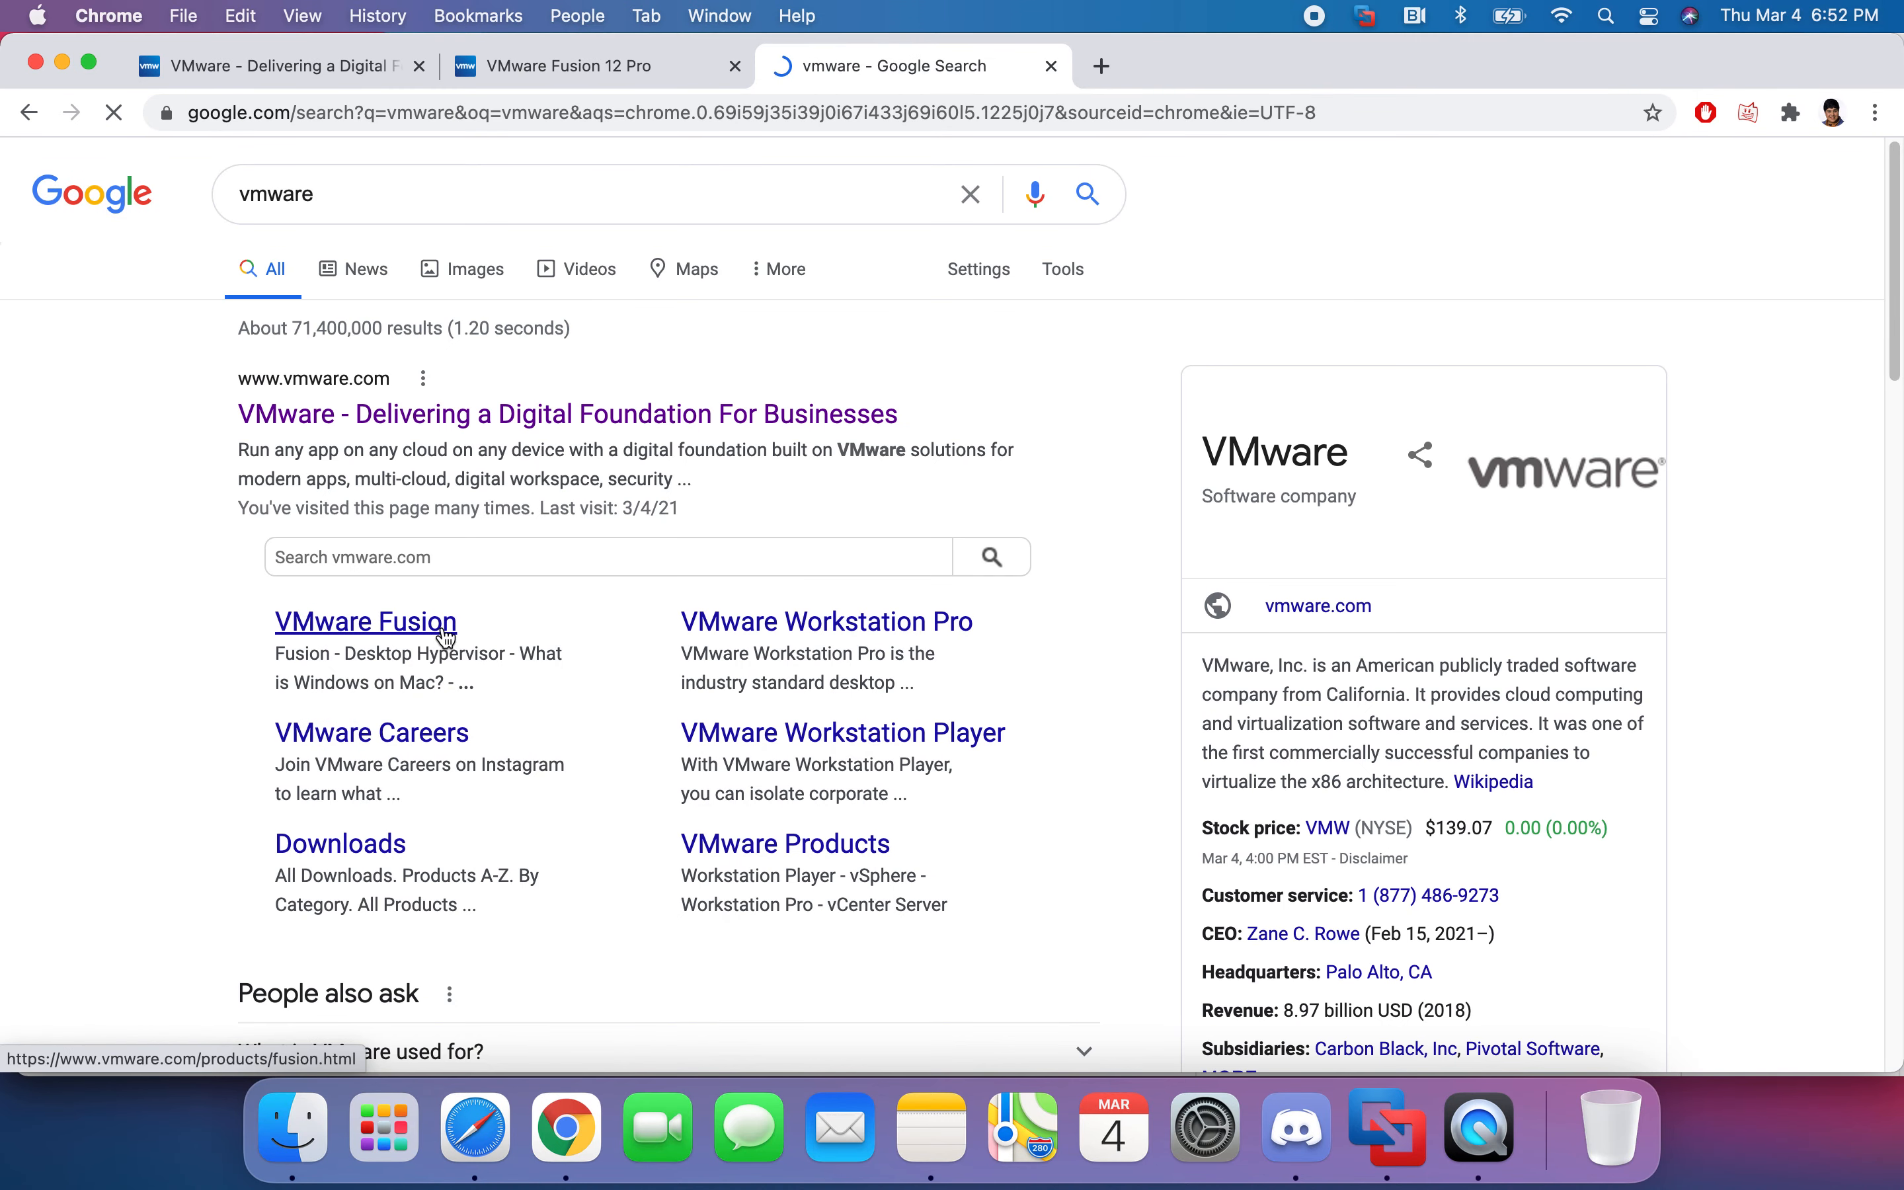
click(431, 632)
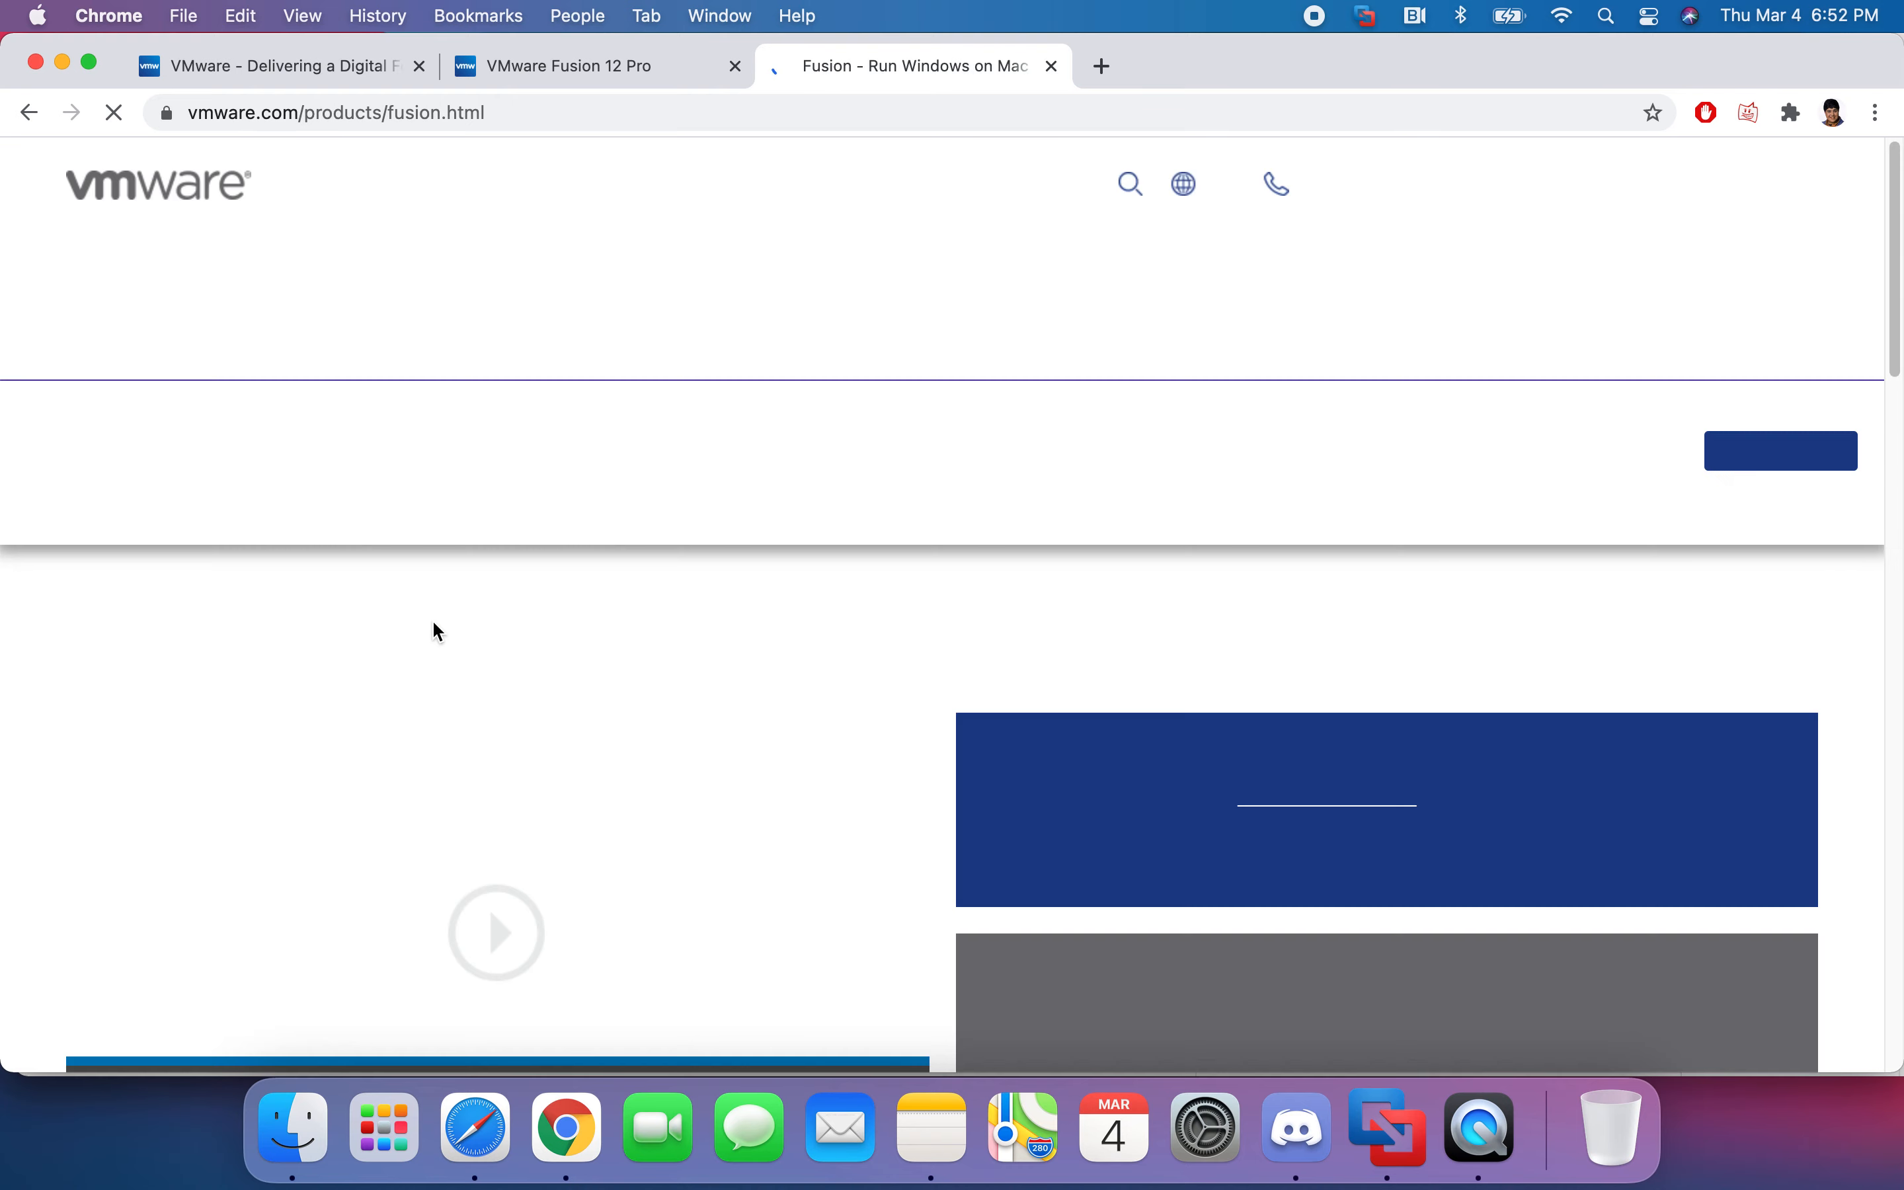
- Open the free Fusion Player Personal Use License registration page via Register Now
scroll(948, 539, down, 5)
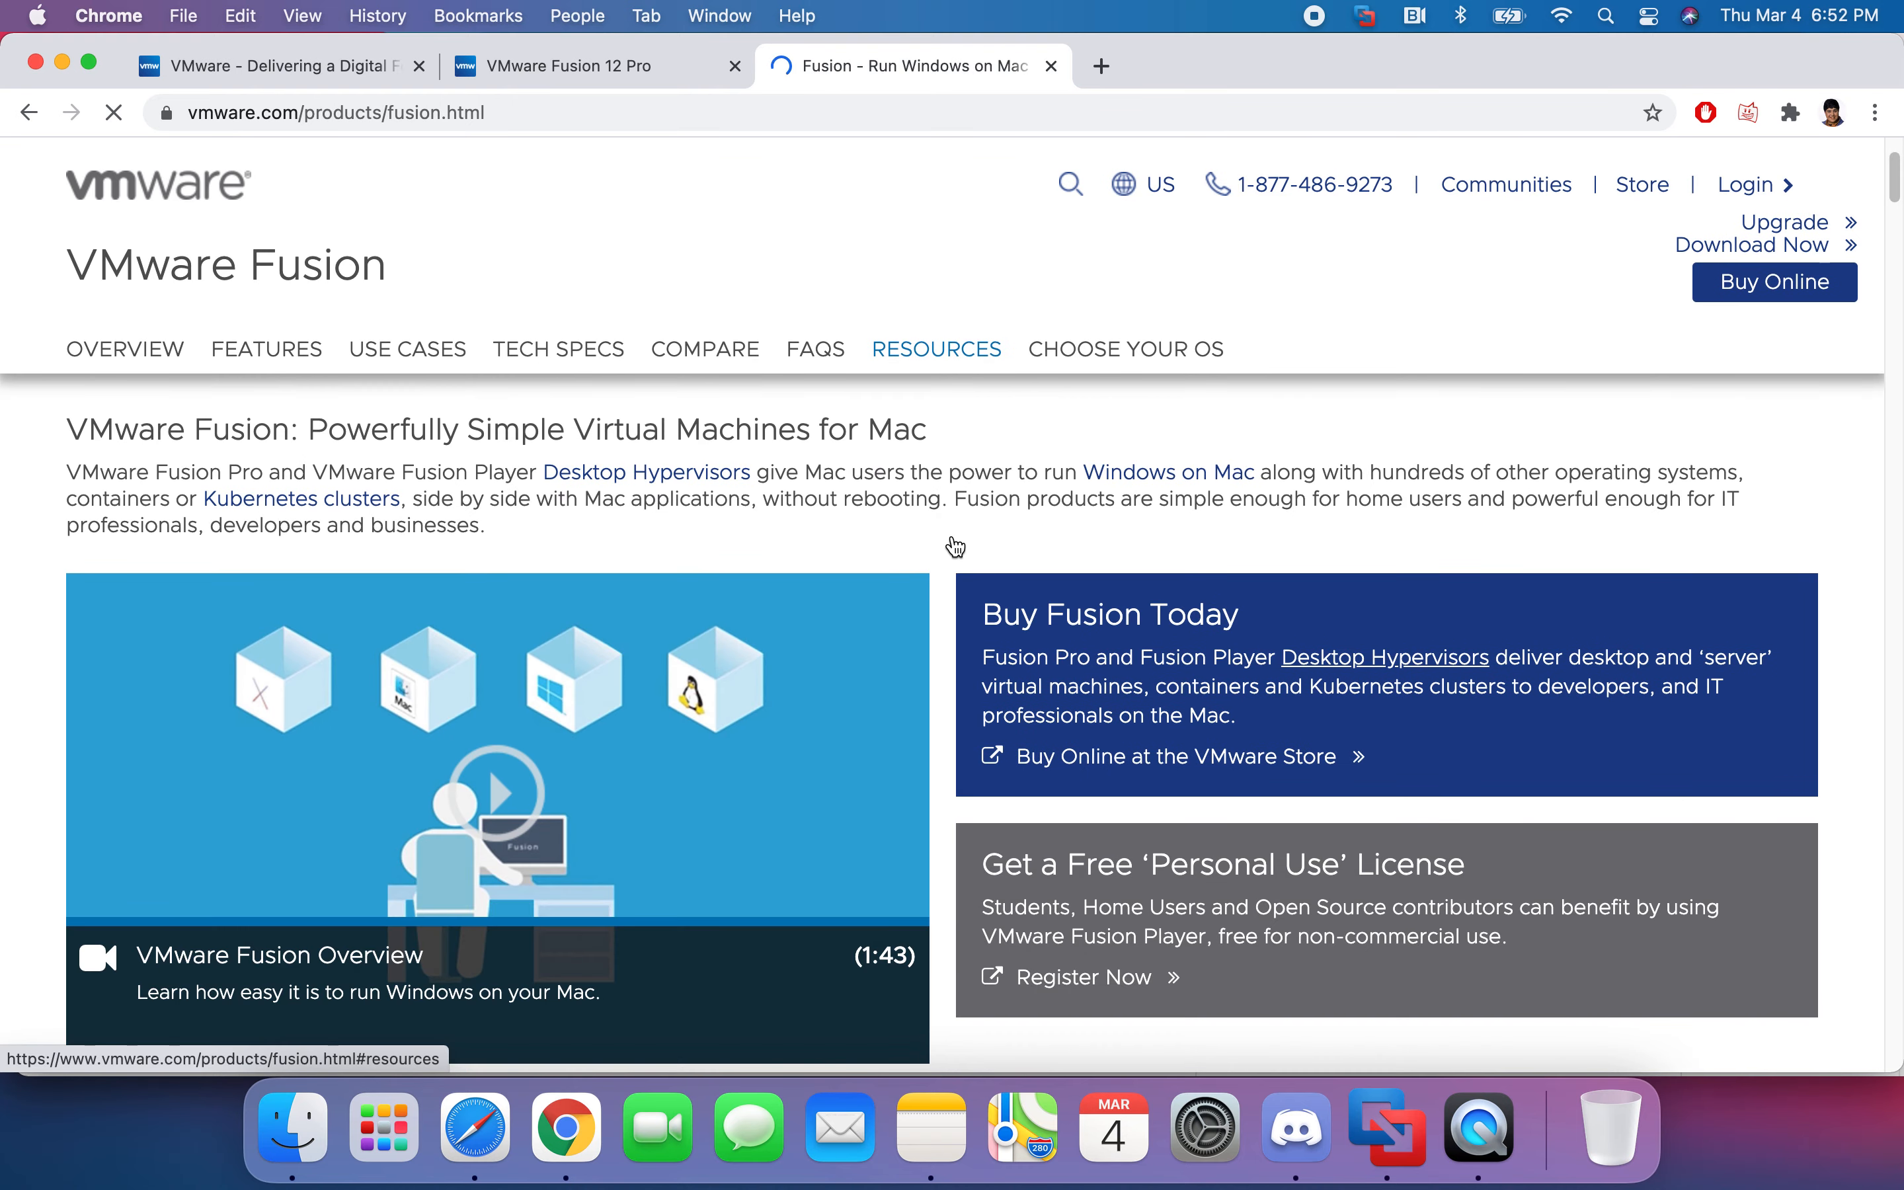
scroll(948, 539, down, 3)
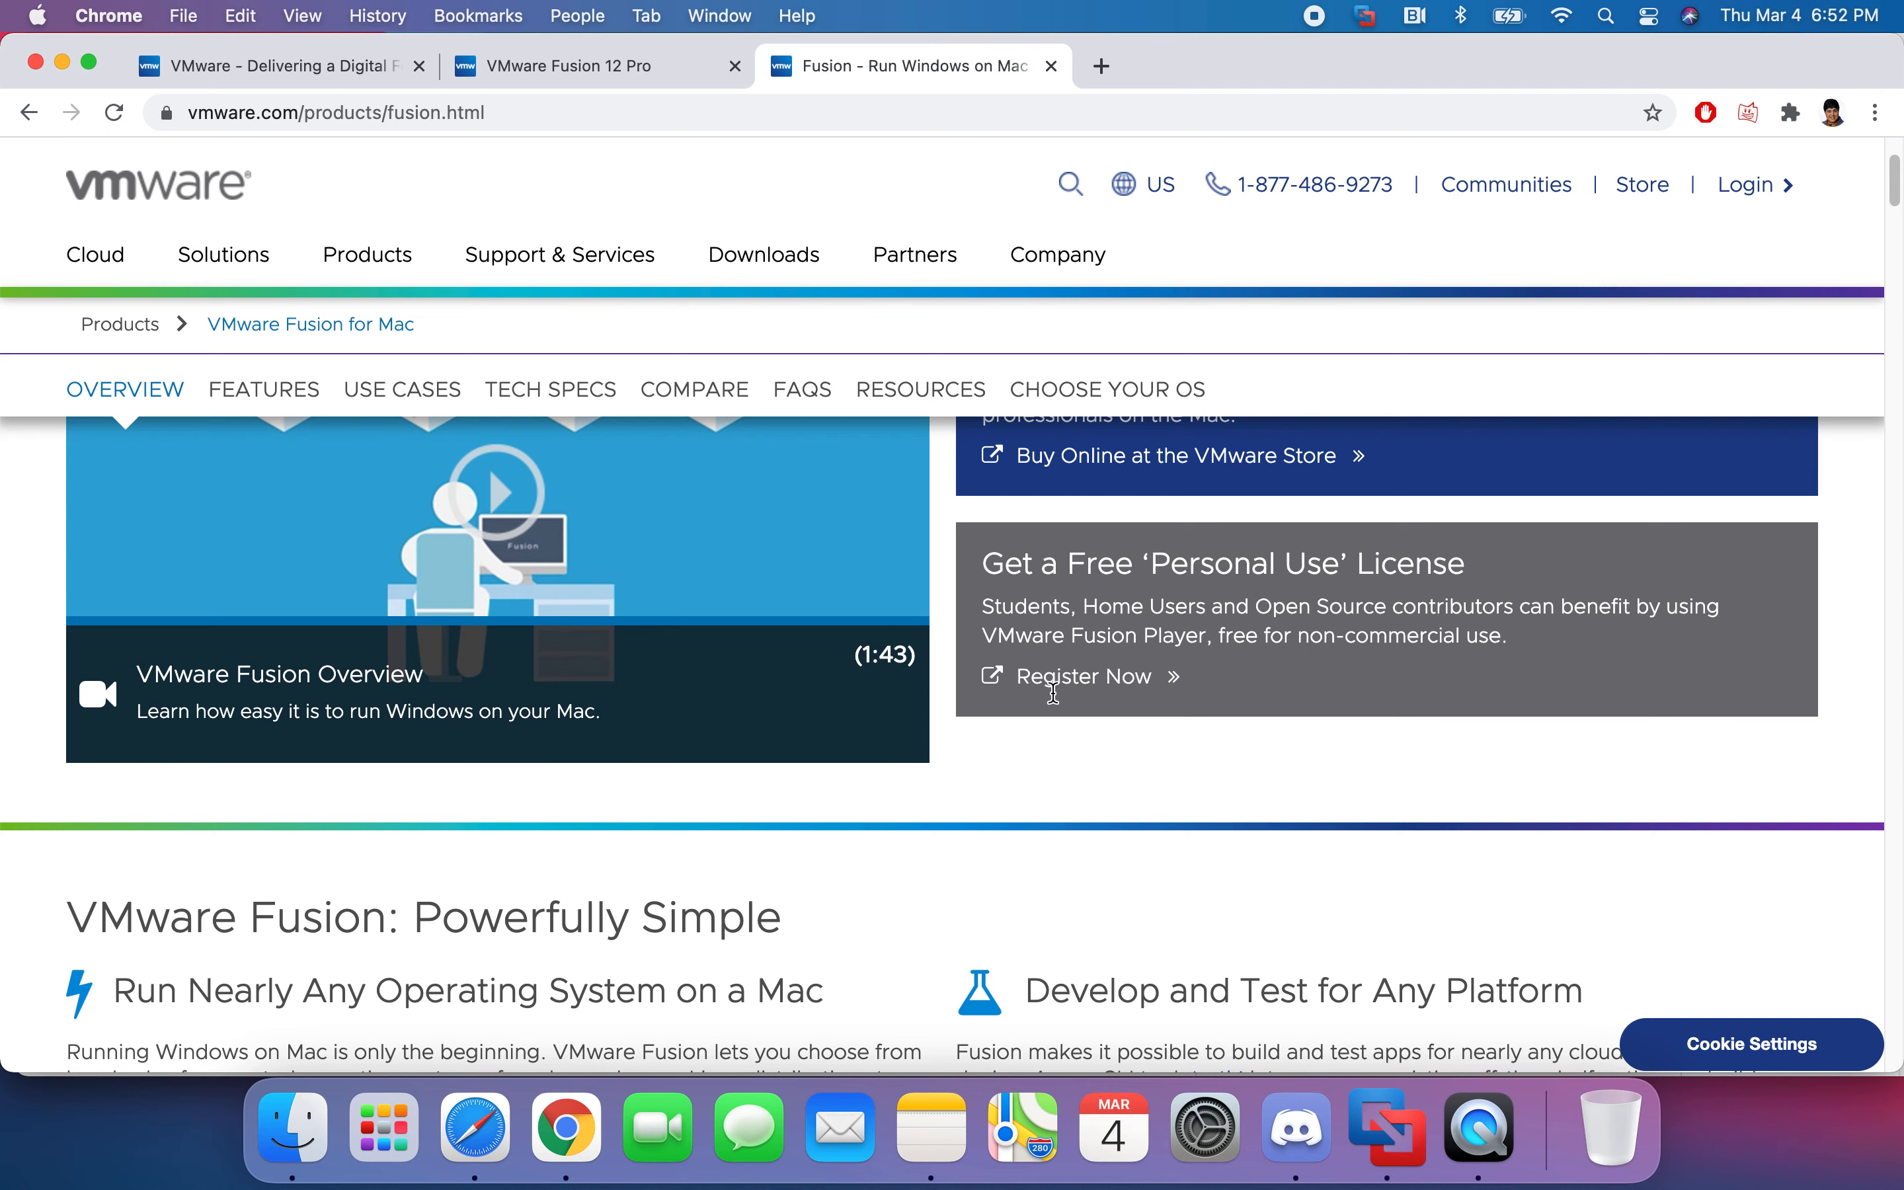
scroll(1059, 599, up, 2)
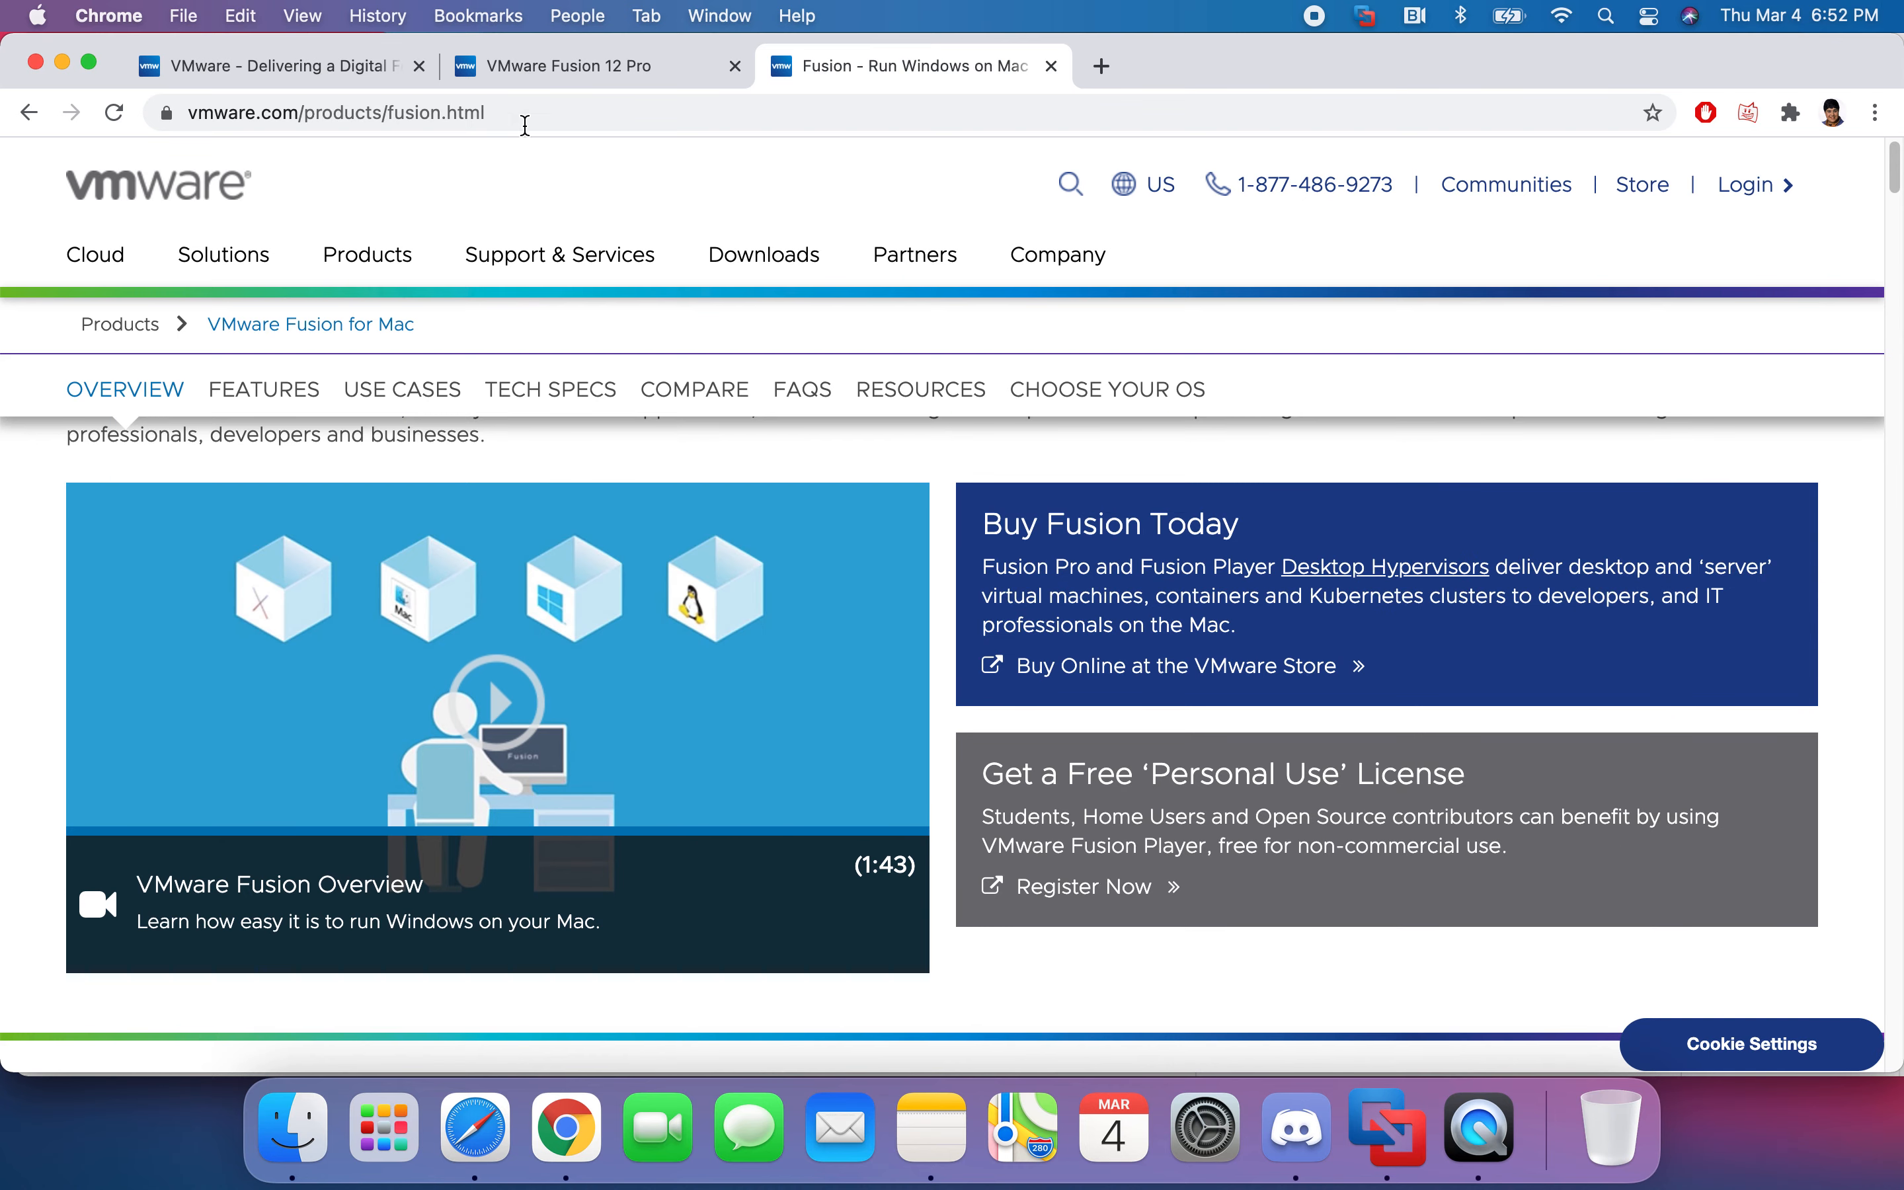
click(1143, 888)
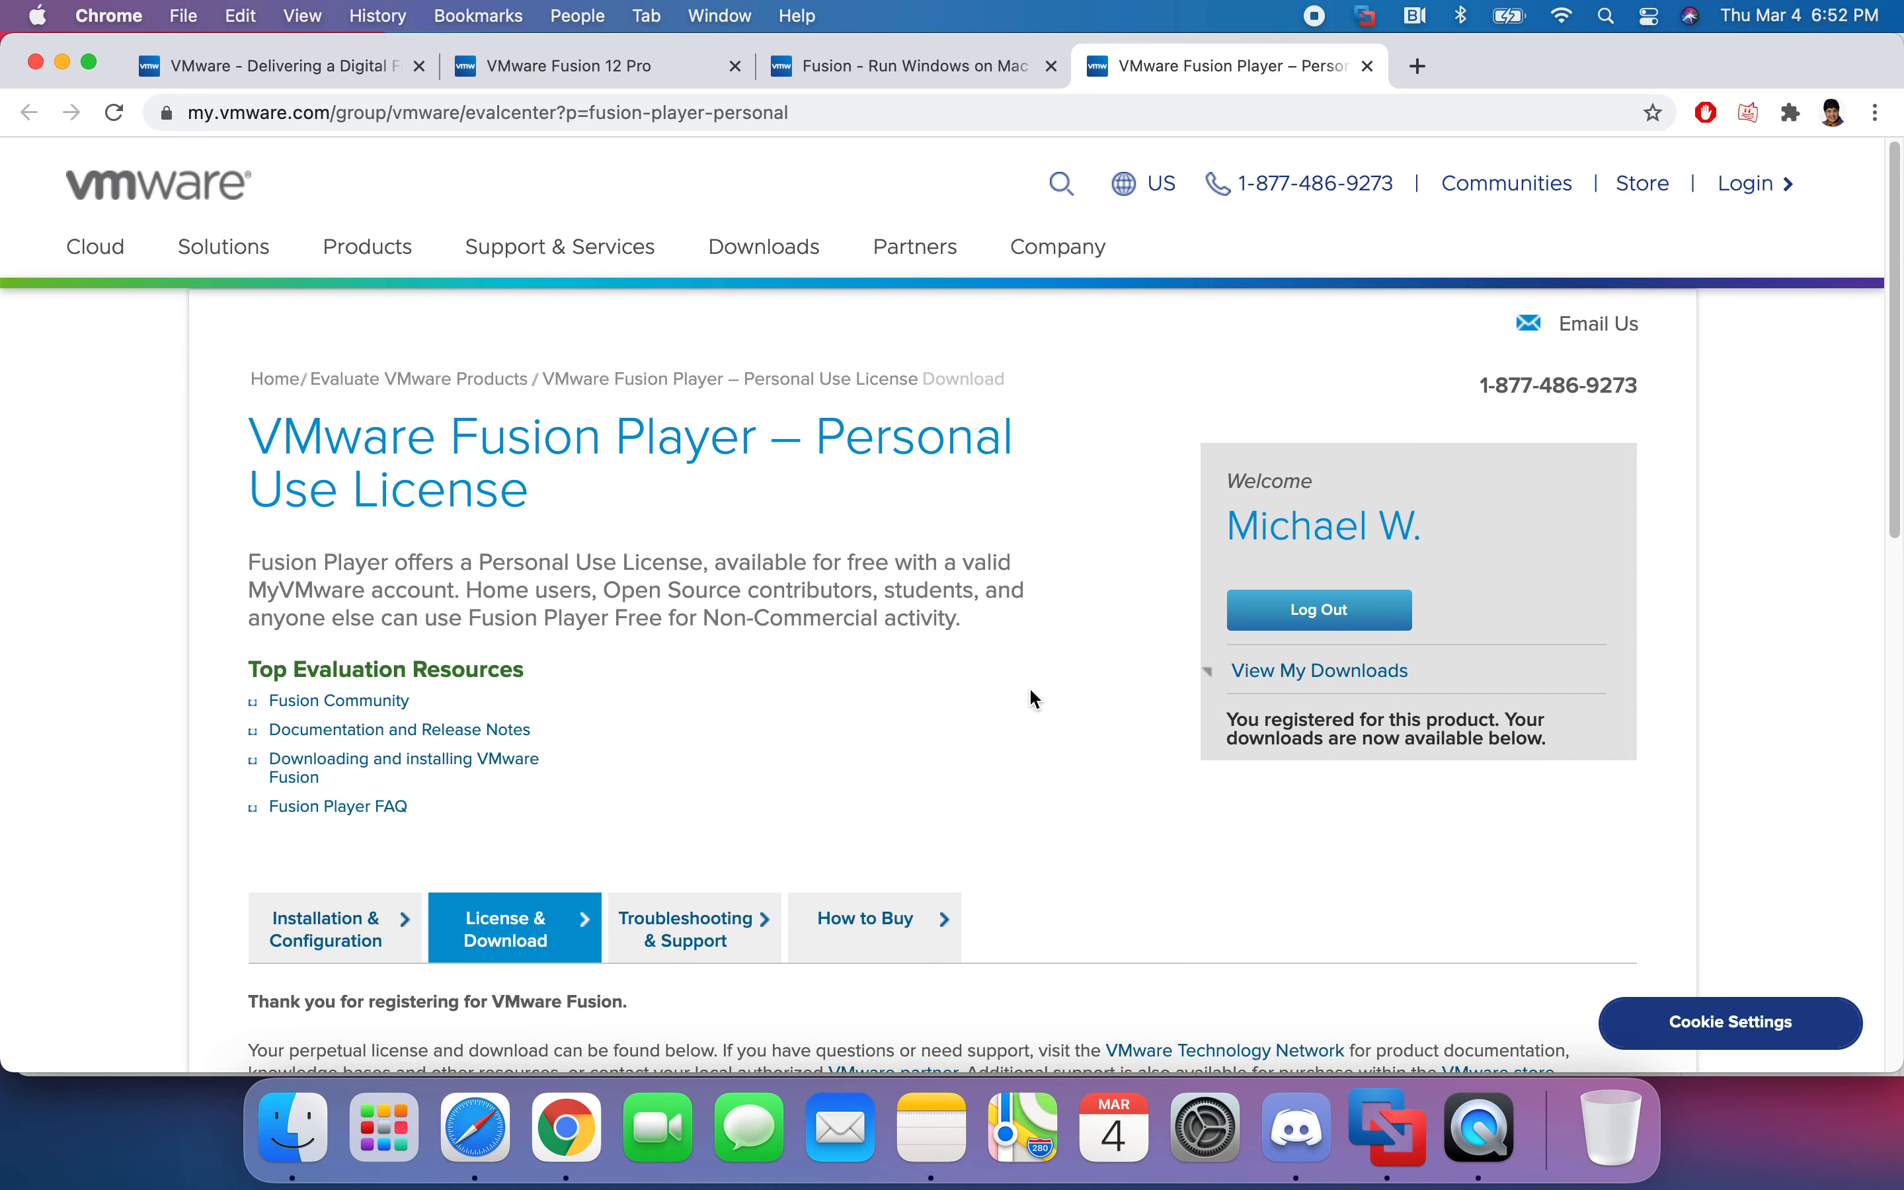
- Review the license information and download packages, then bring VMware Fusion's Windows 10 x64 2 window forward
scroll(1188, 708, down, 2)
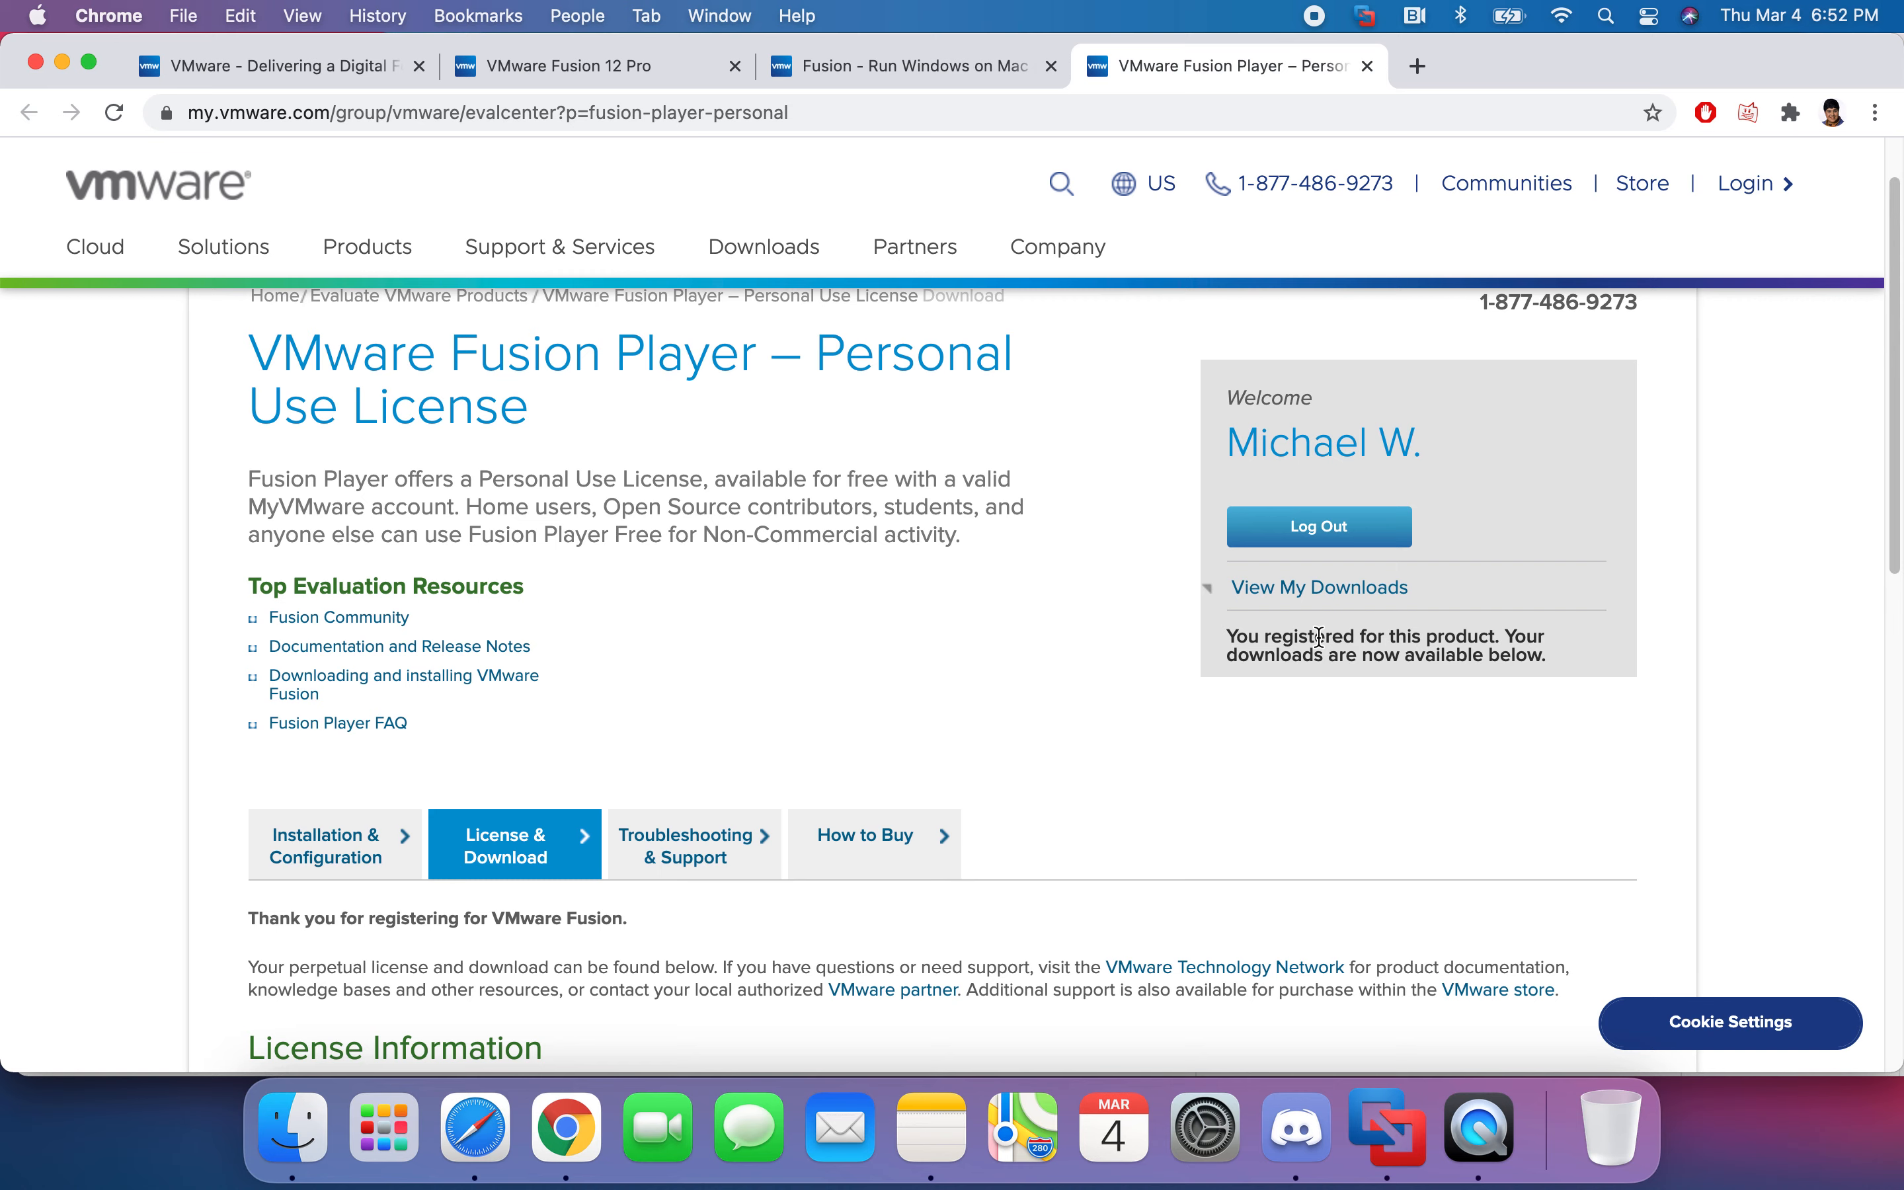
scroll(1080, 720, down, 5)
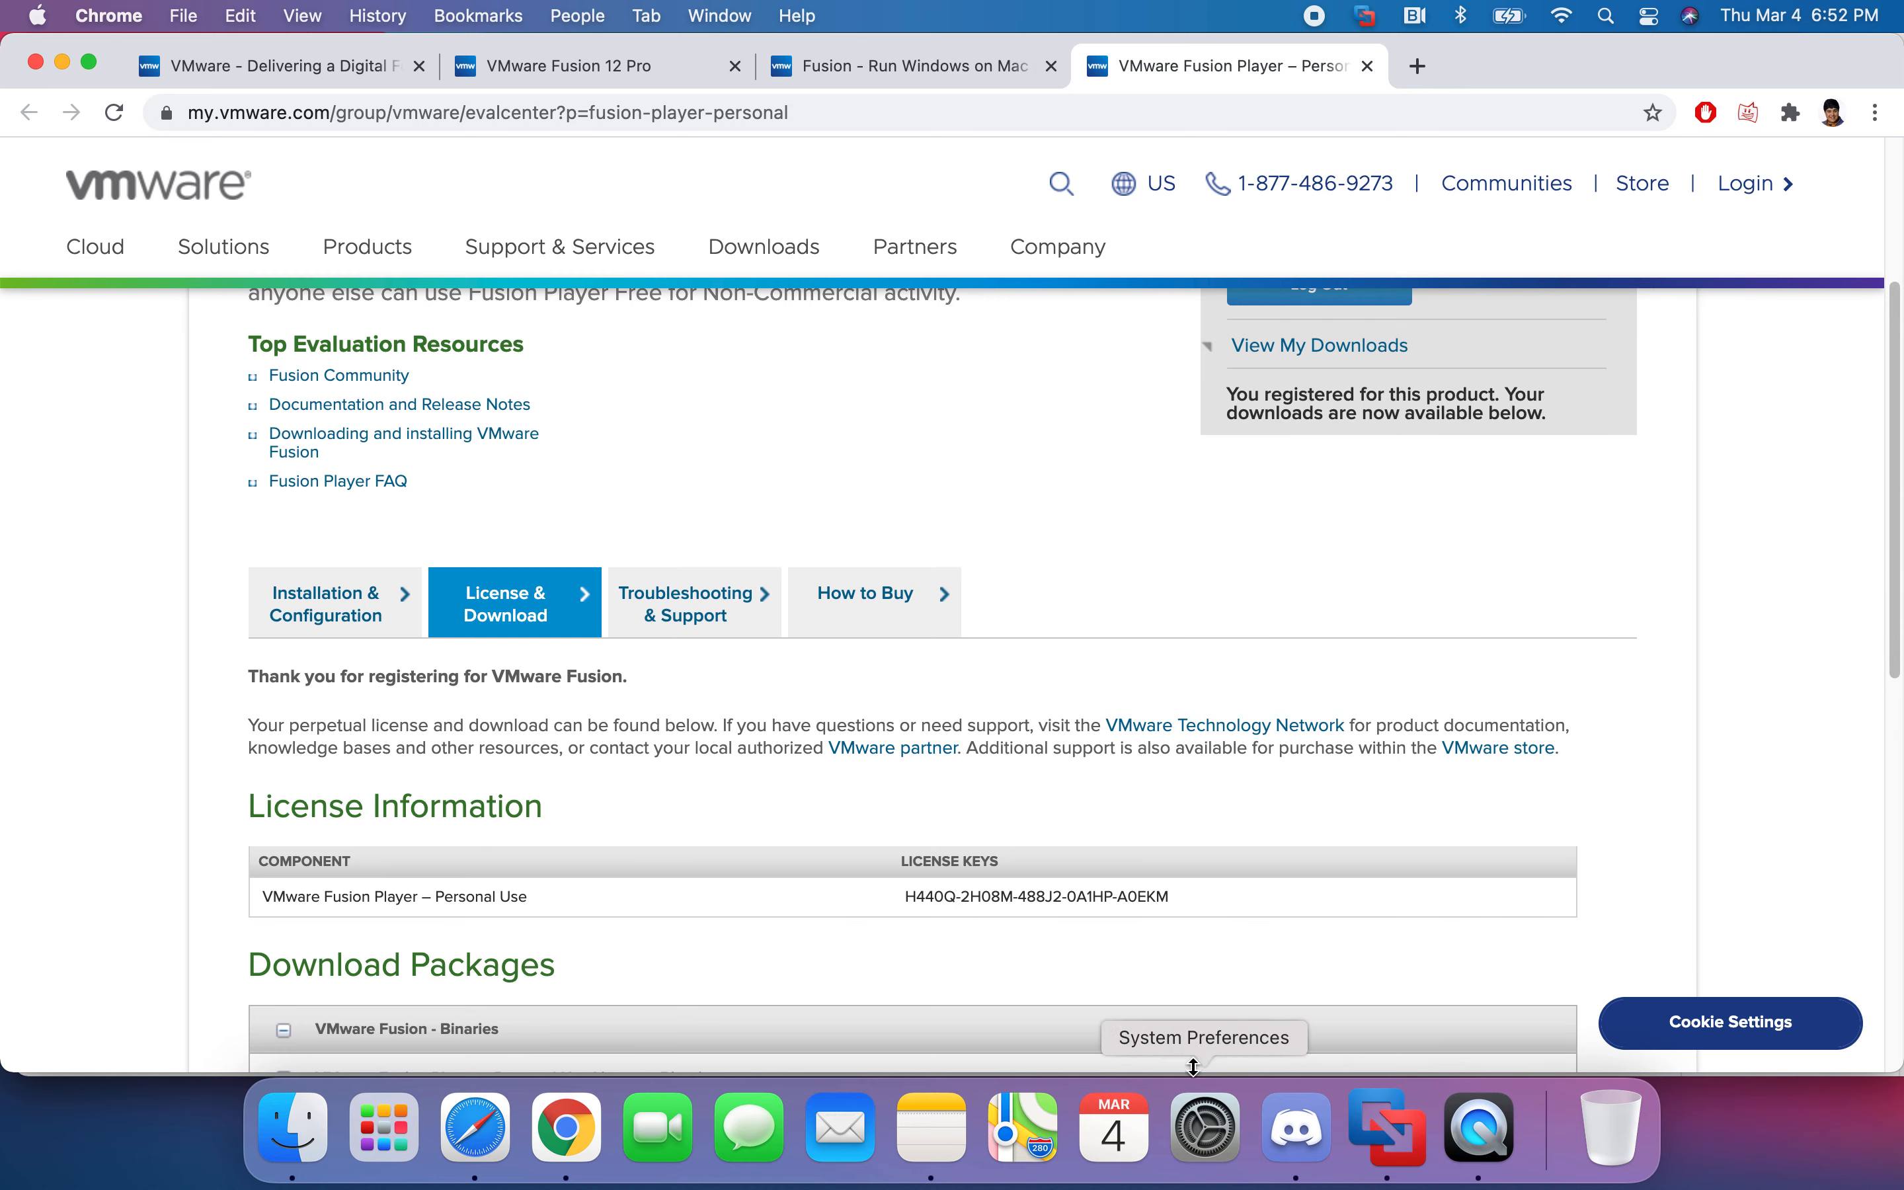
scroll(905, 815, up, 5)
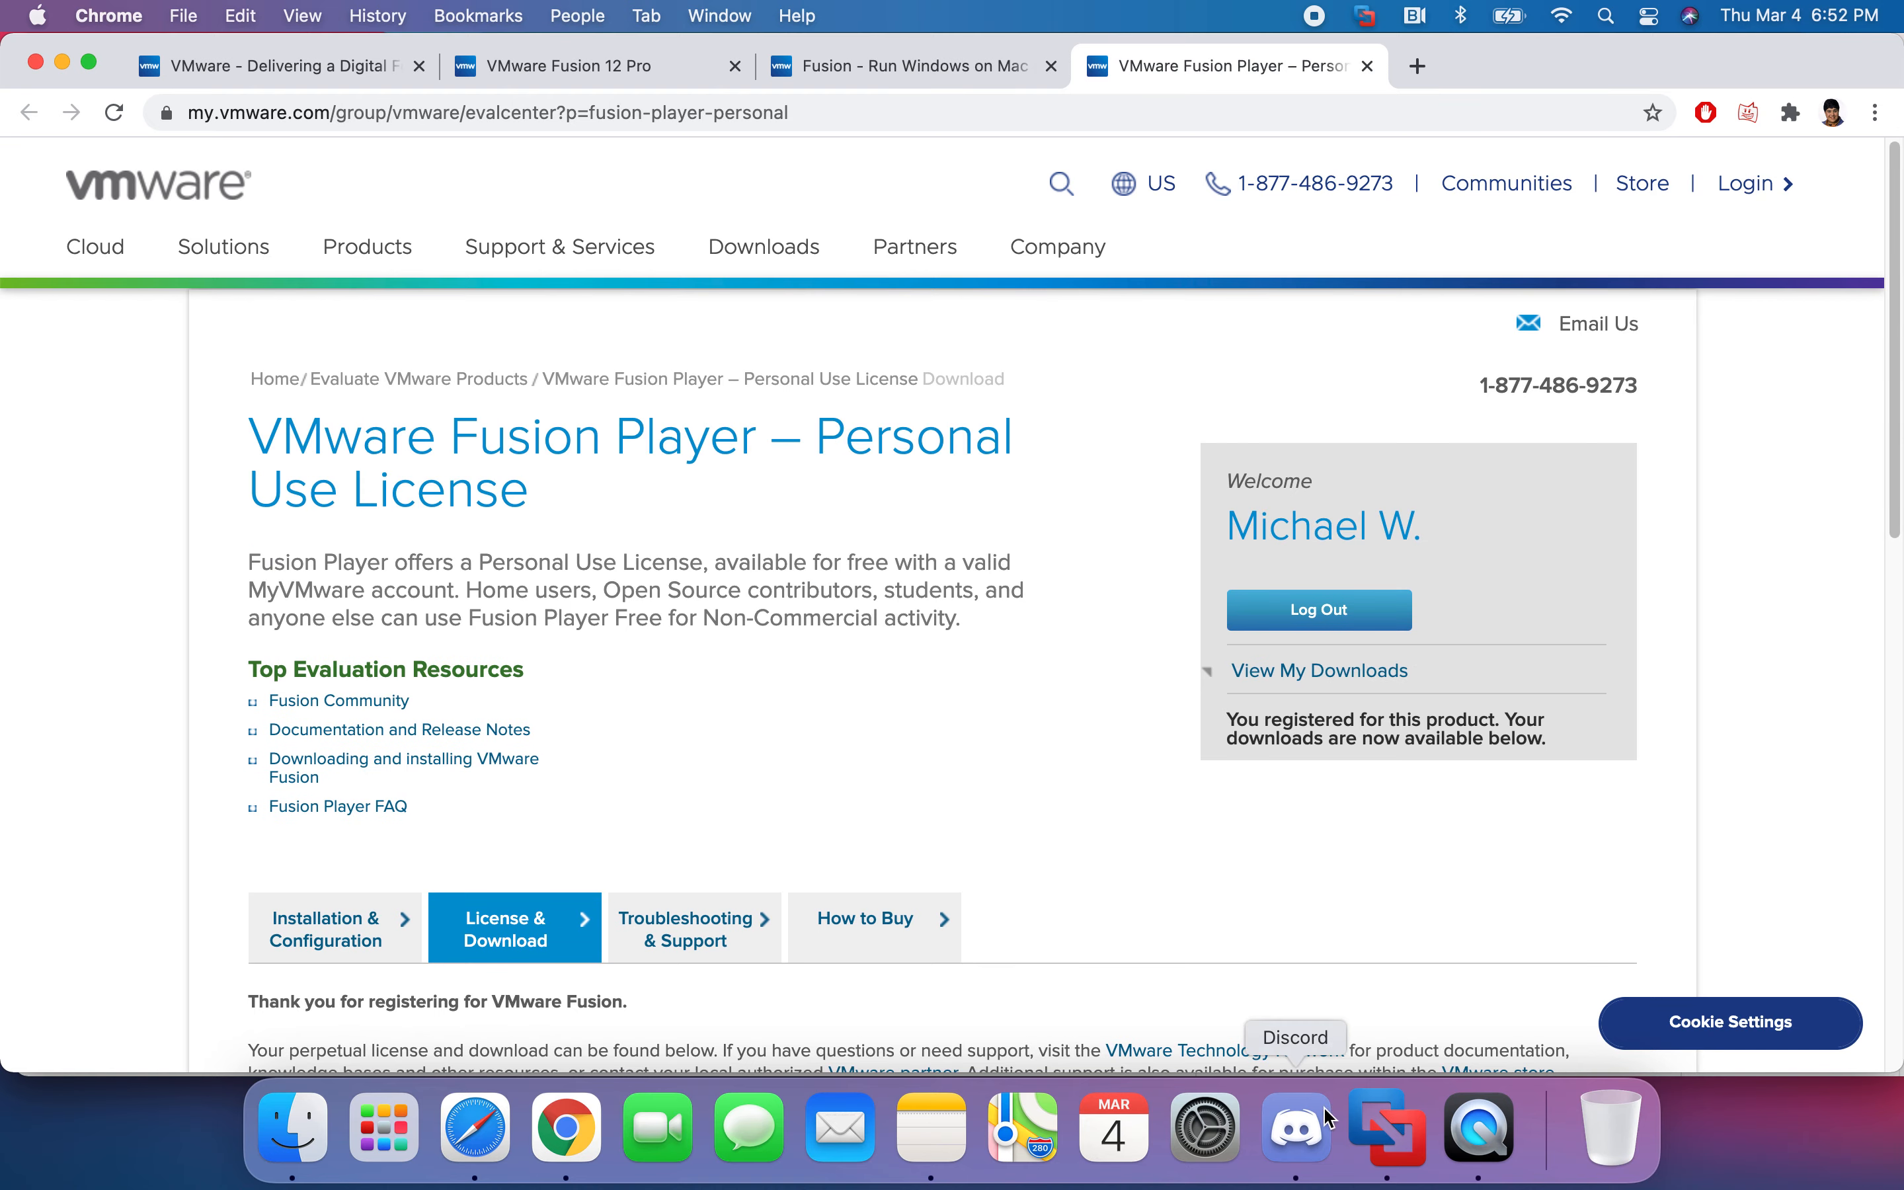
click(1388, 1127)
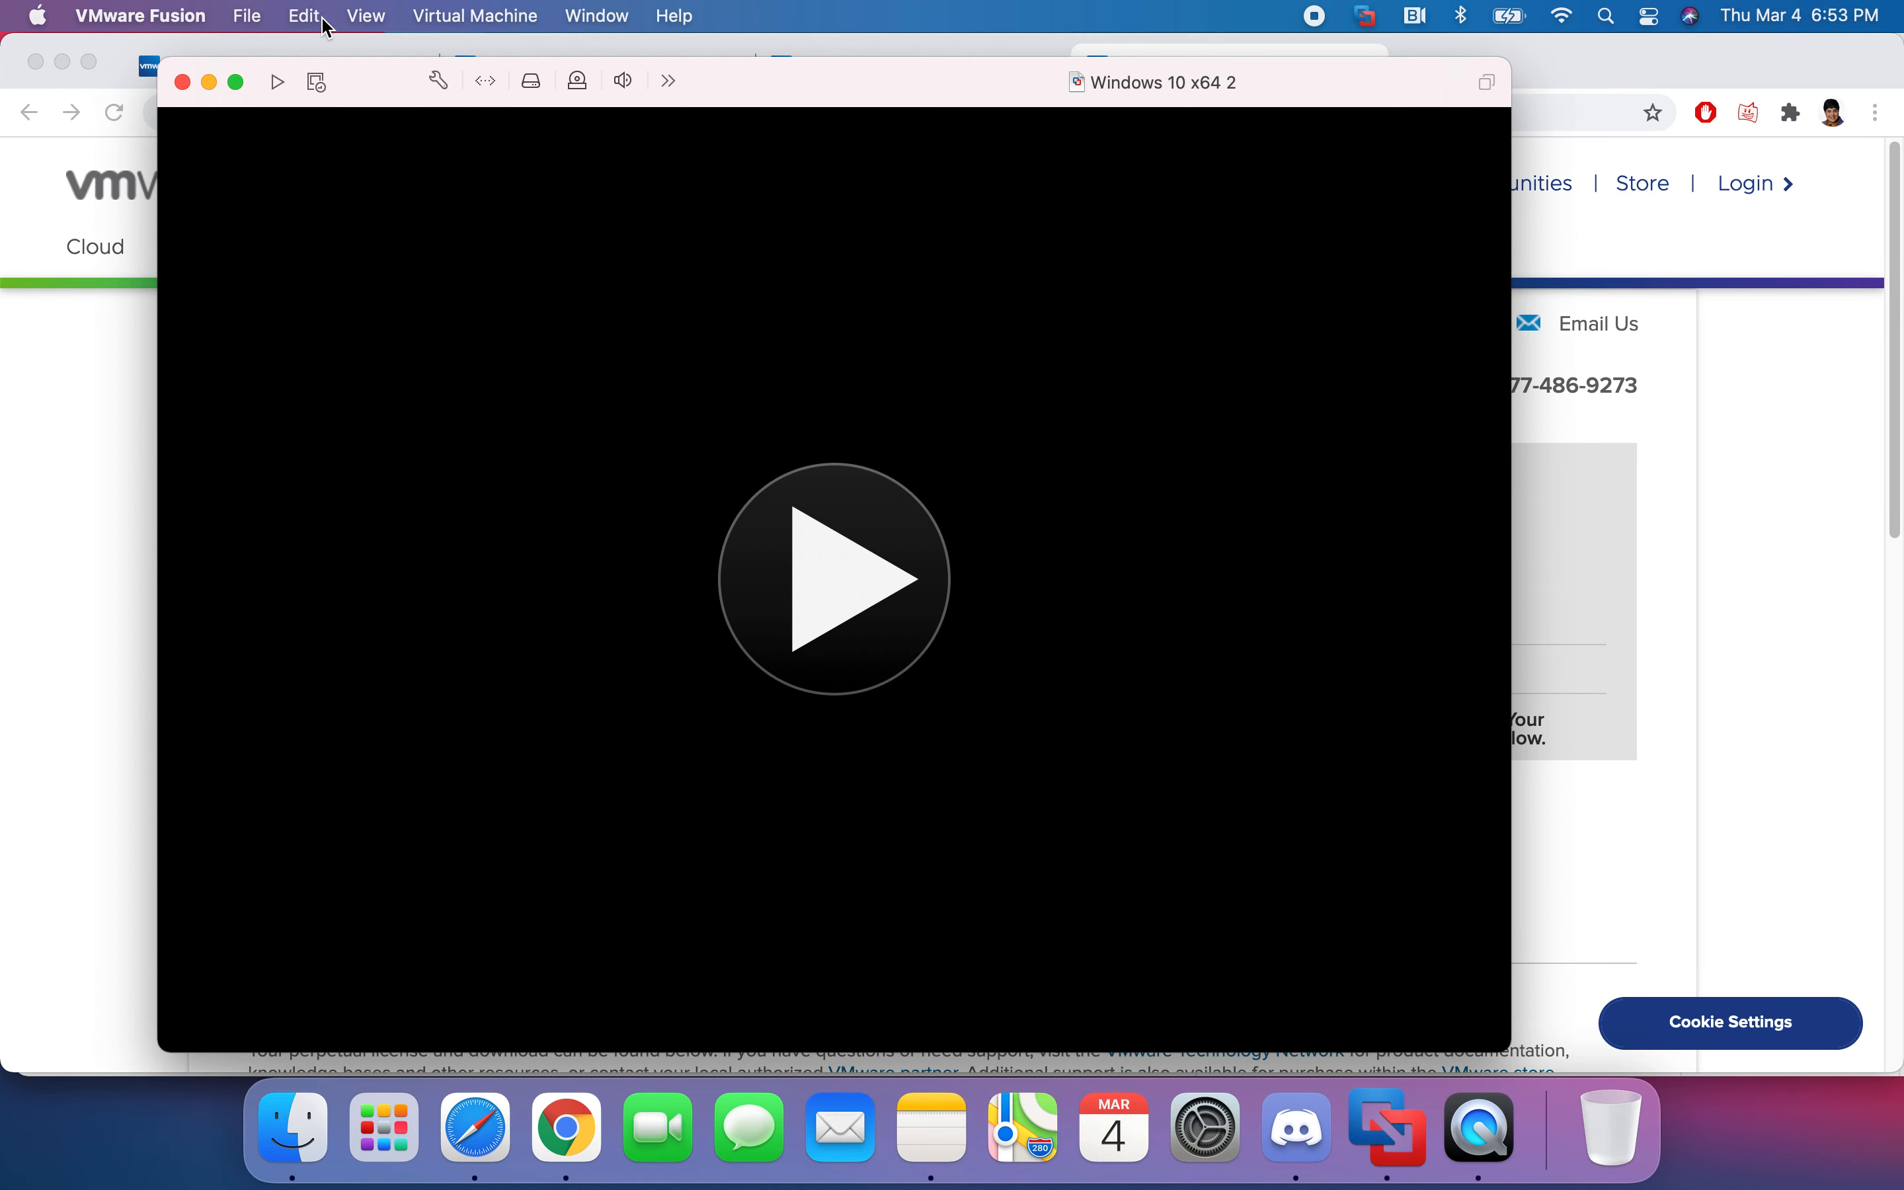
click(250, 24)
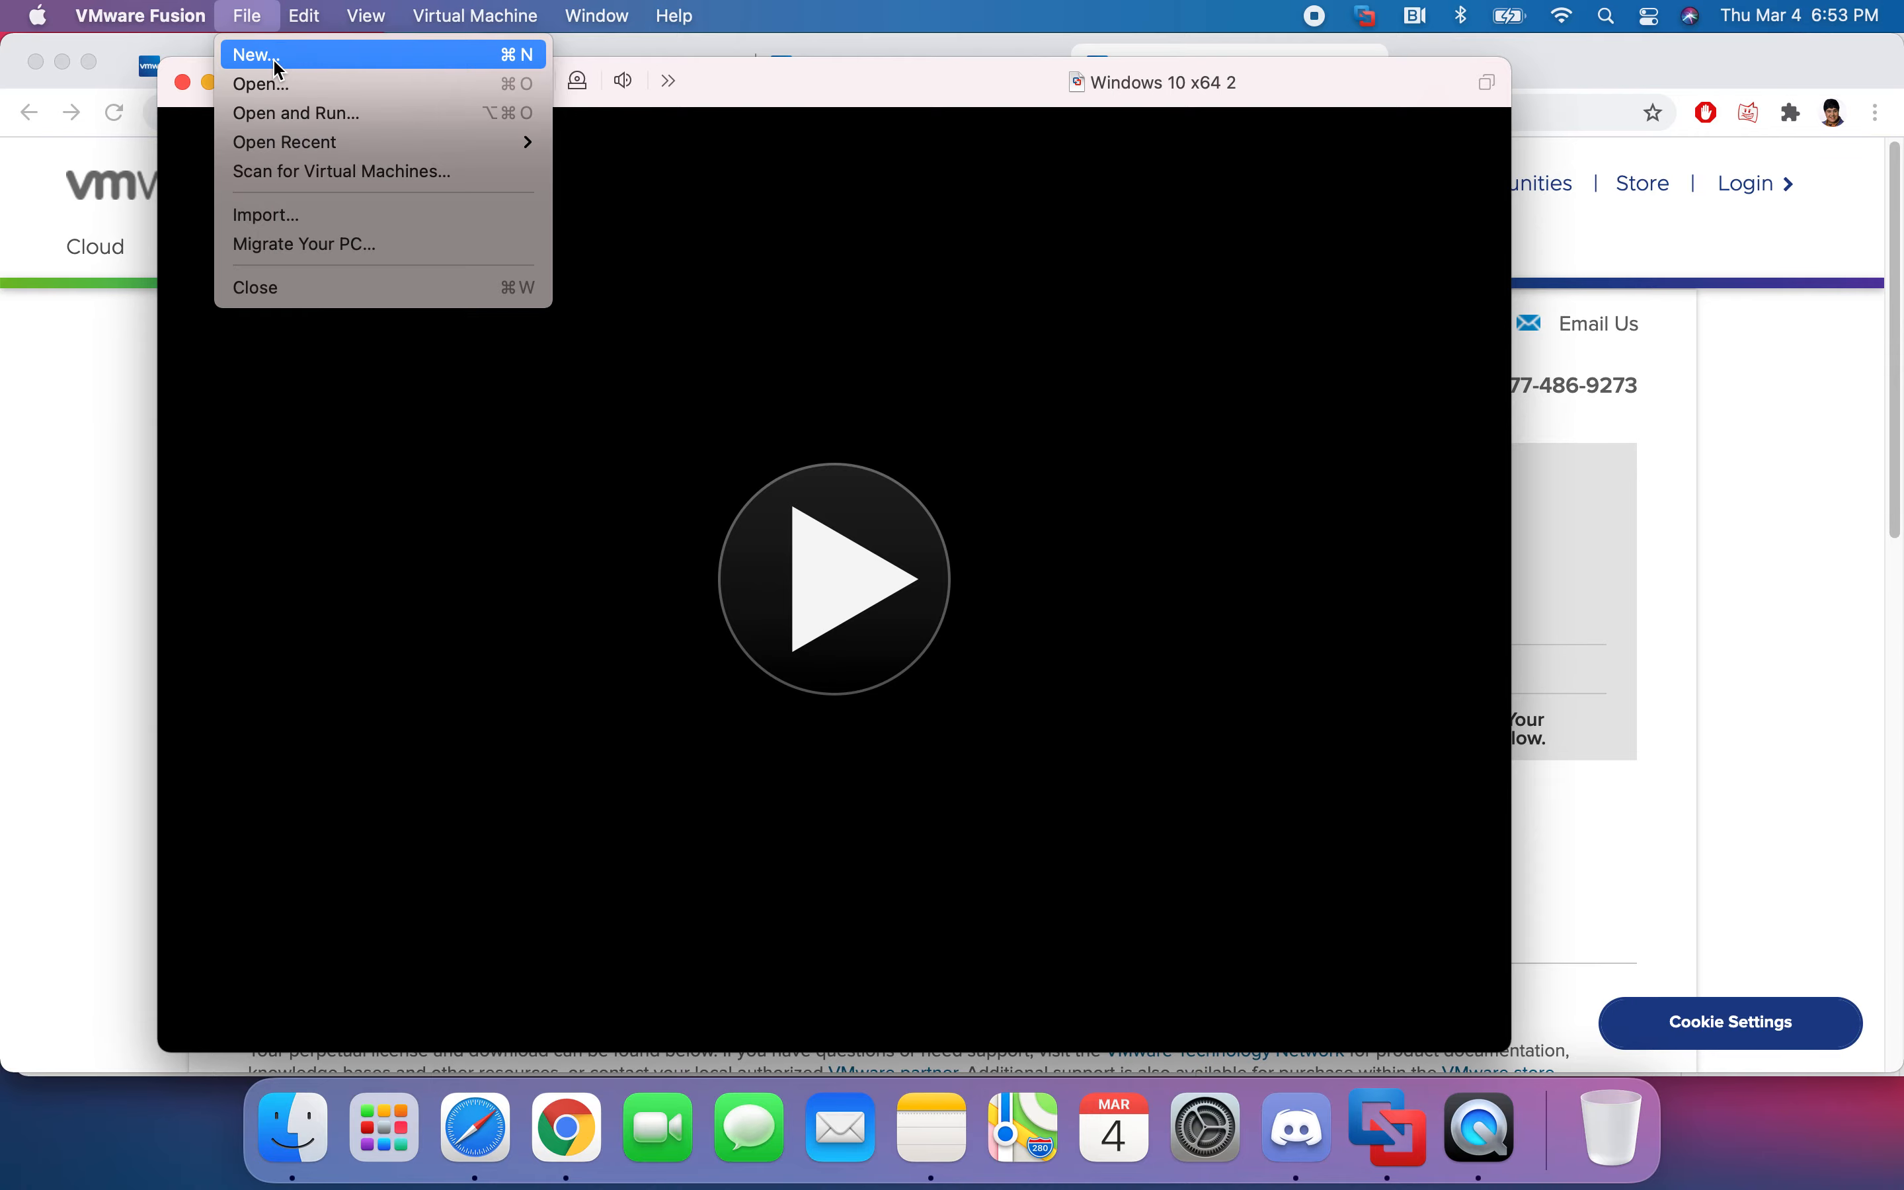
- Choose File > New in Fusion to reach the installation-method dialog, then return to Chrome's license page
click(260, 50)
click(421, 1117)
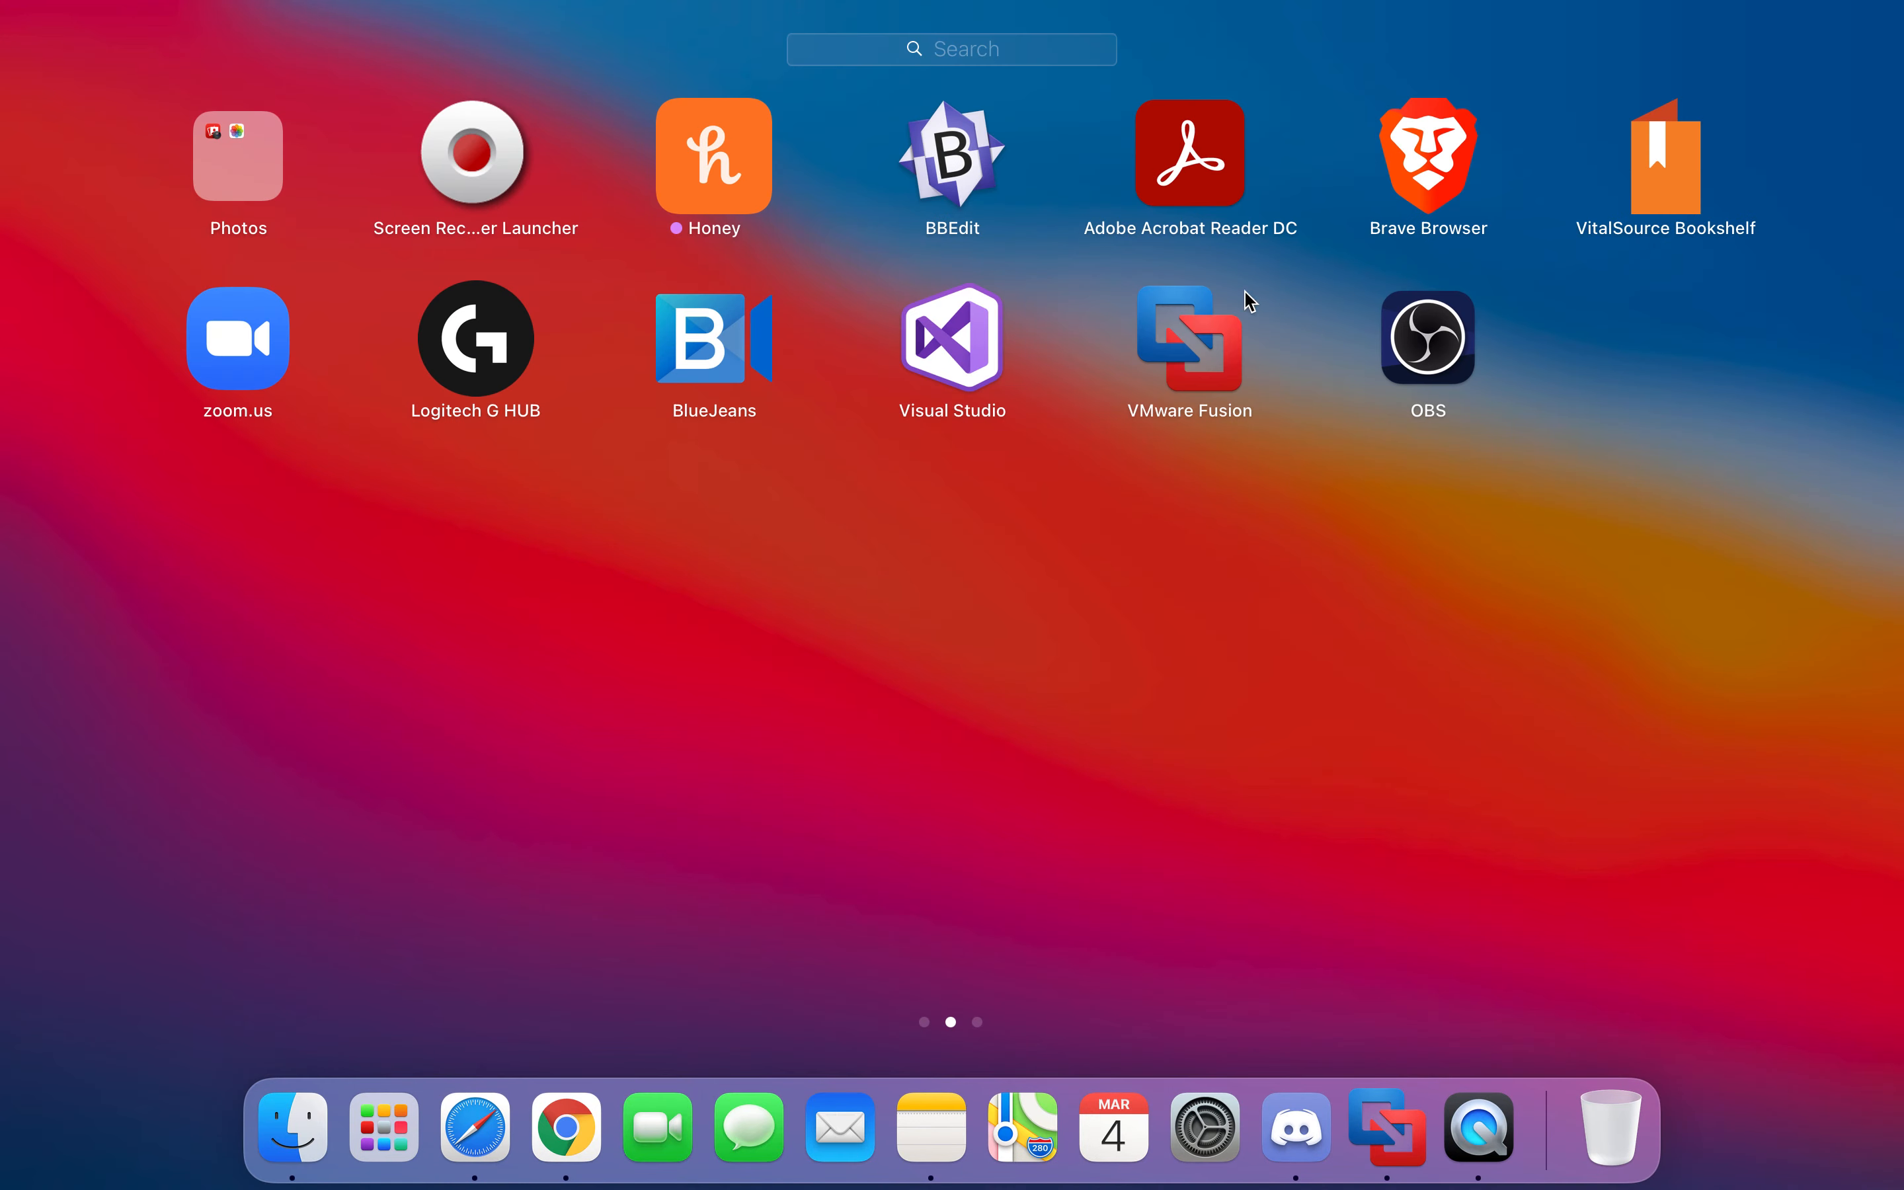
click(1159, 404)
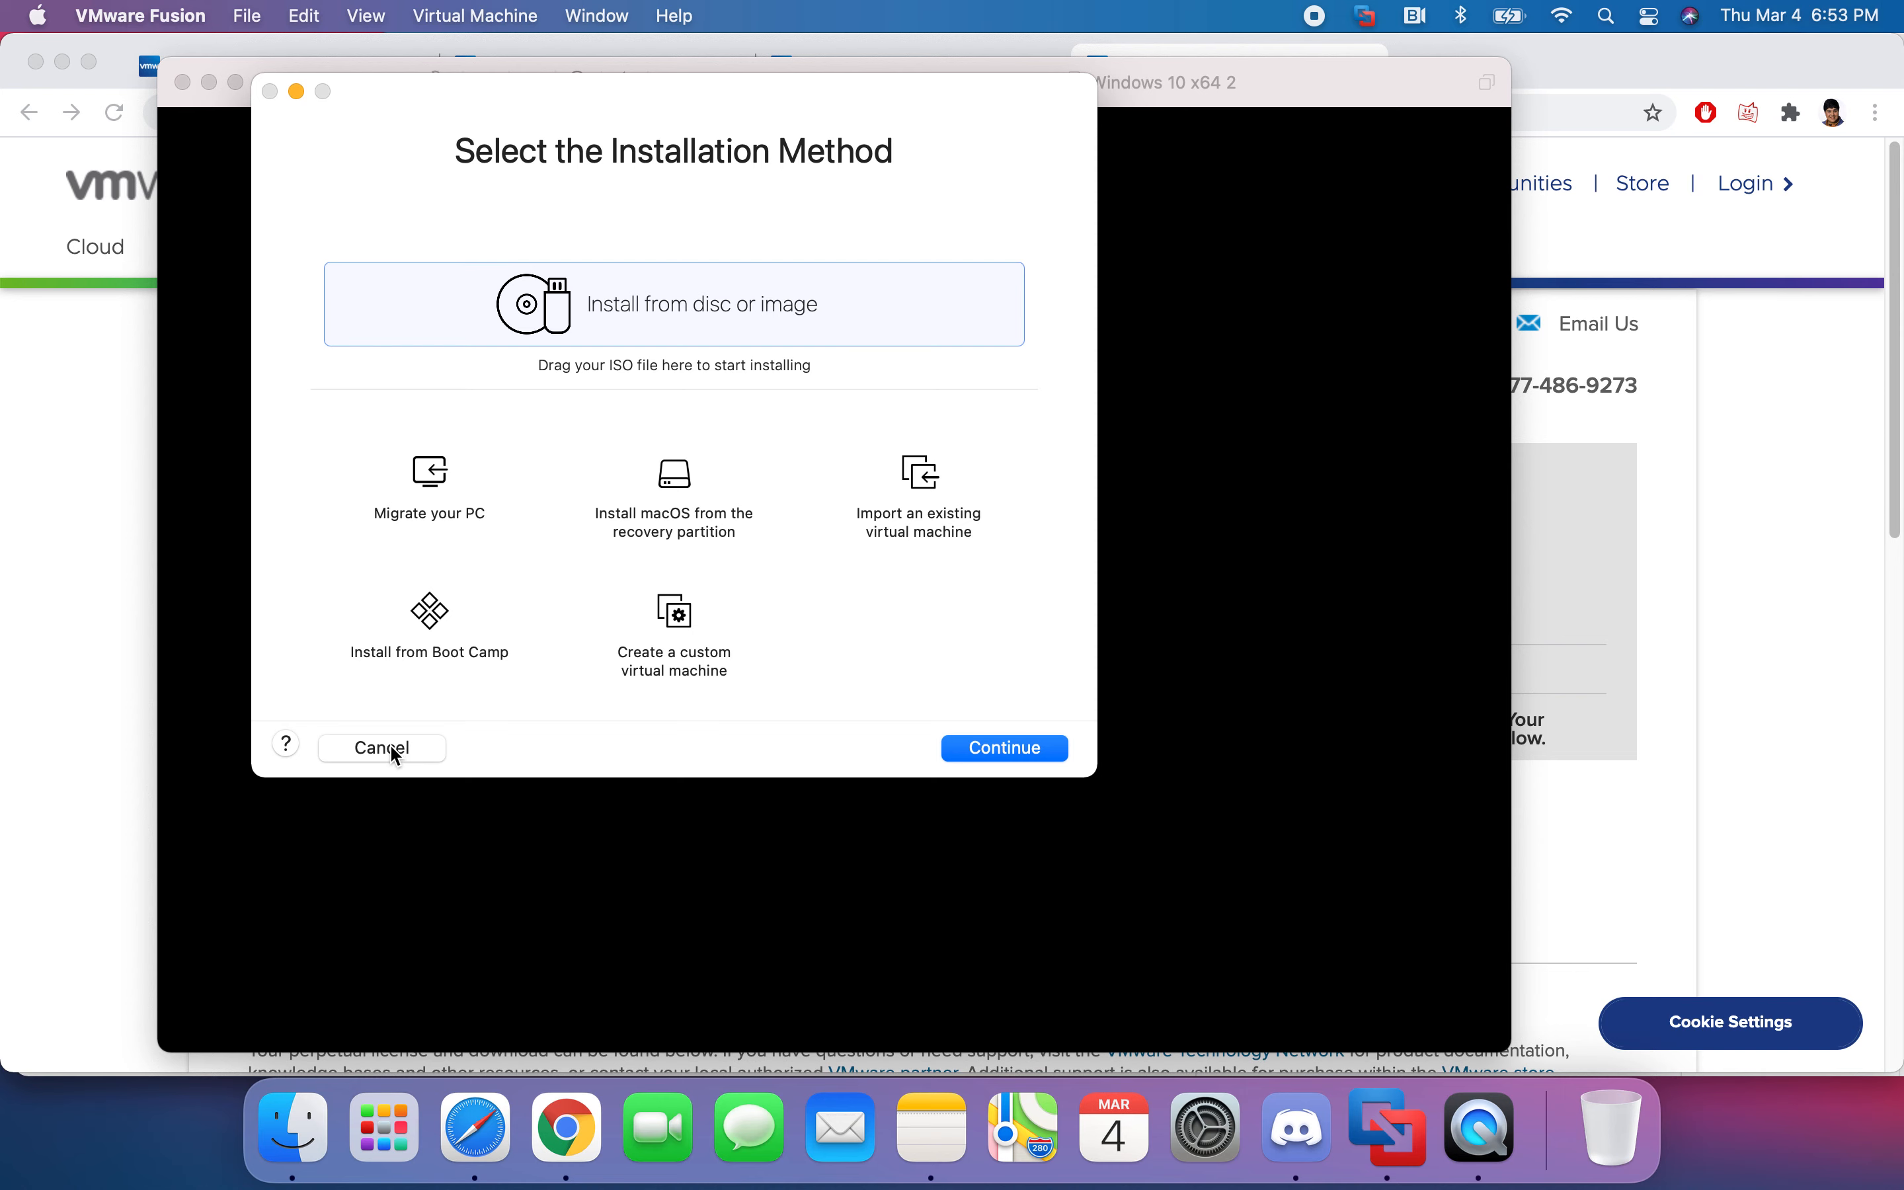
click(1808, 648)
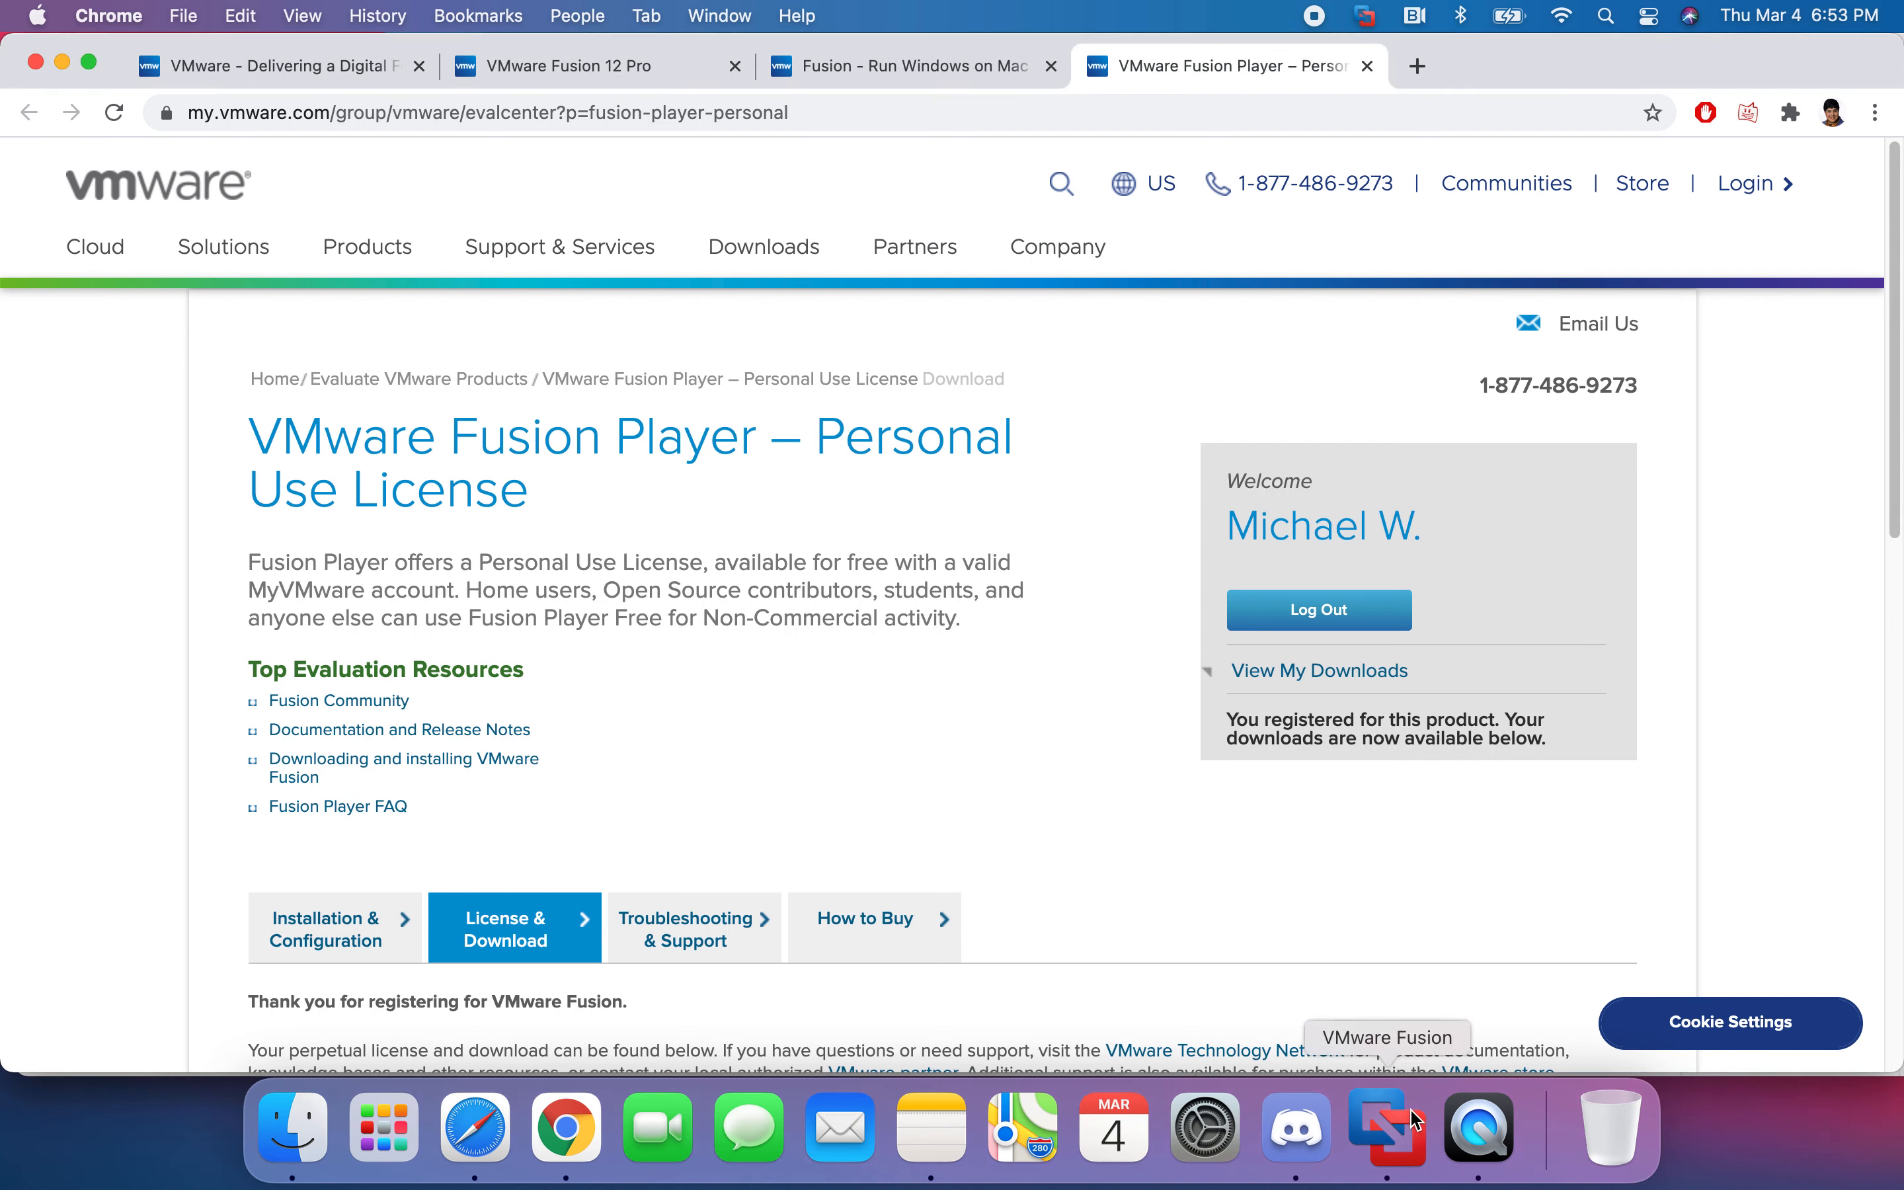
scroll(1109, 820, down, 5)
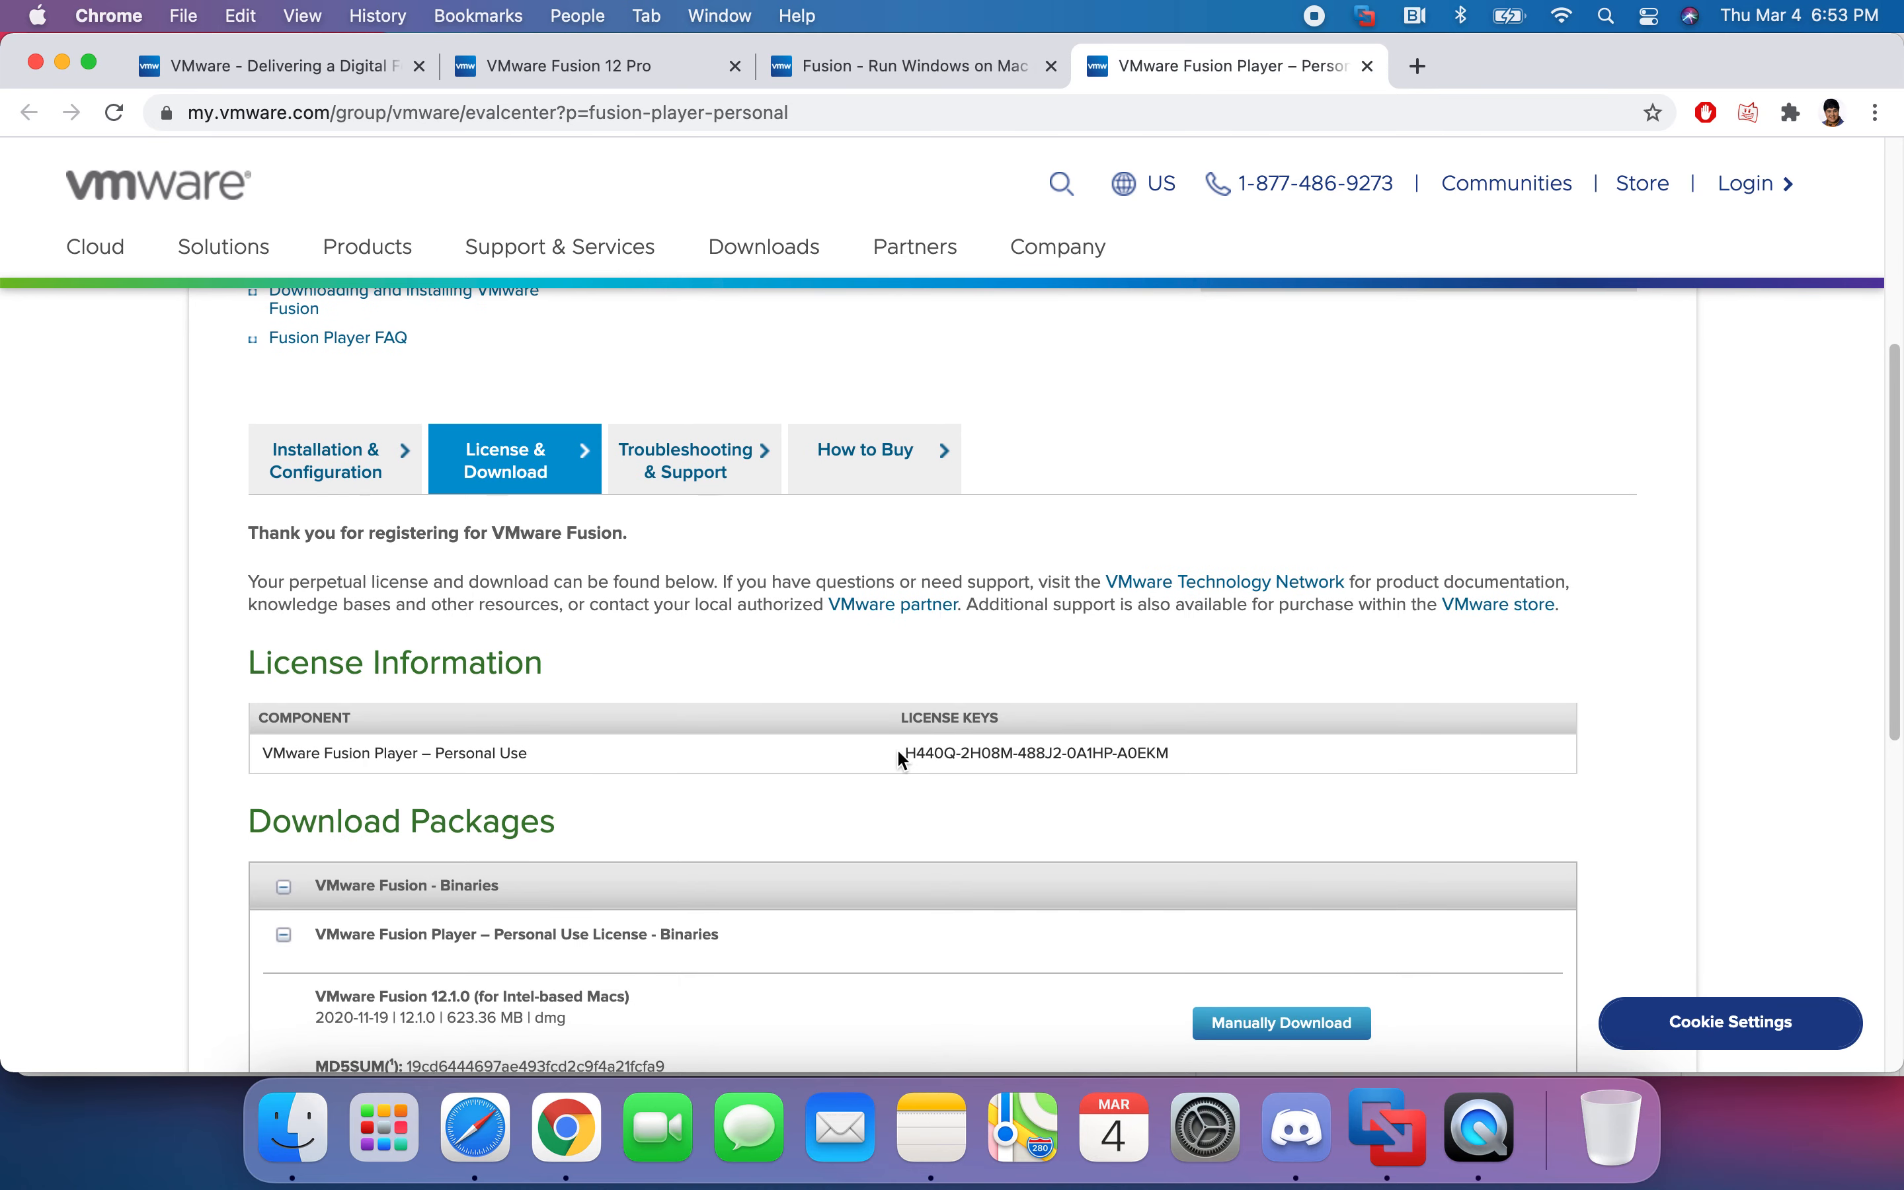
click(1387, 1129)
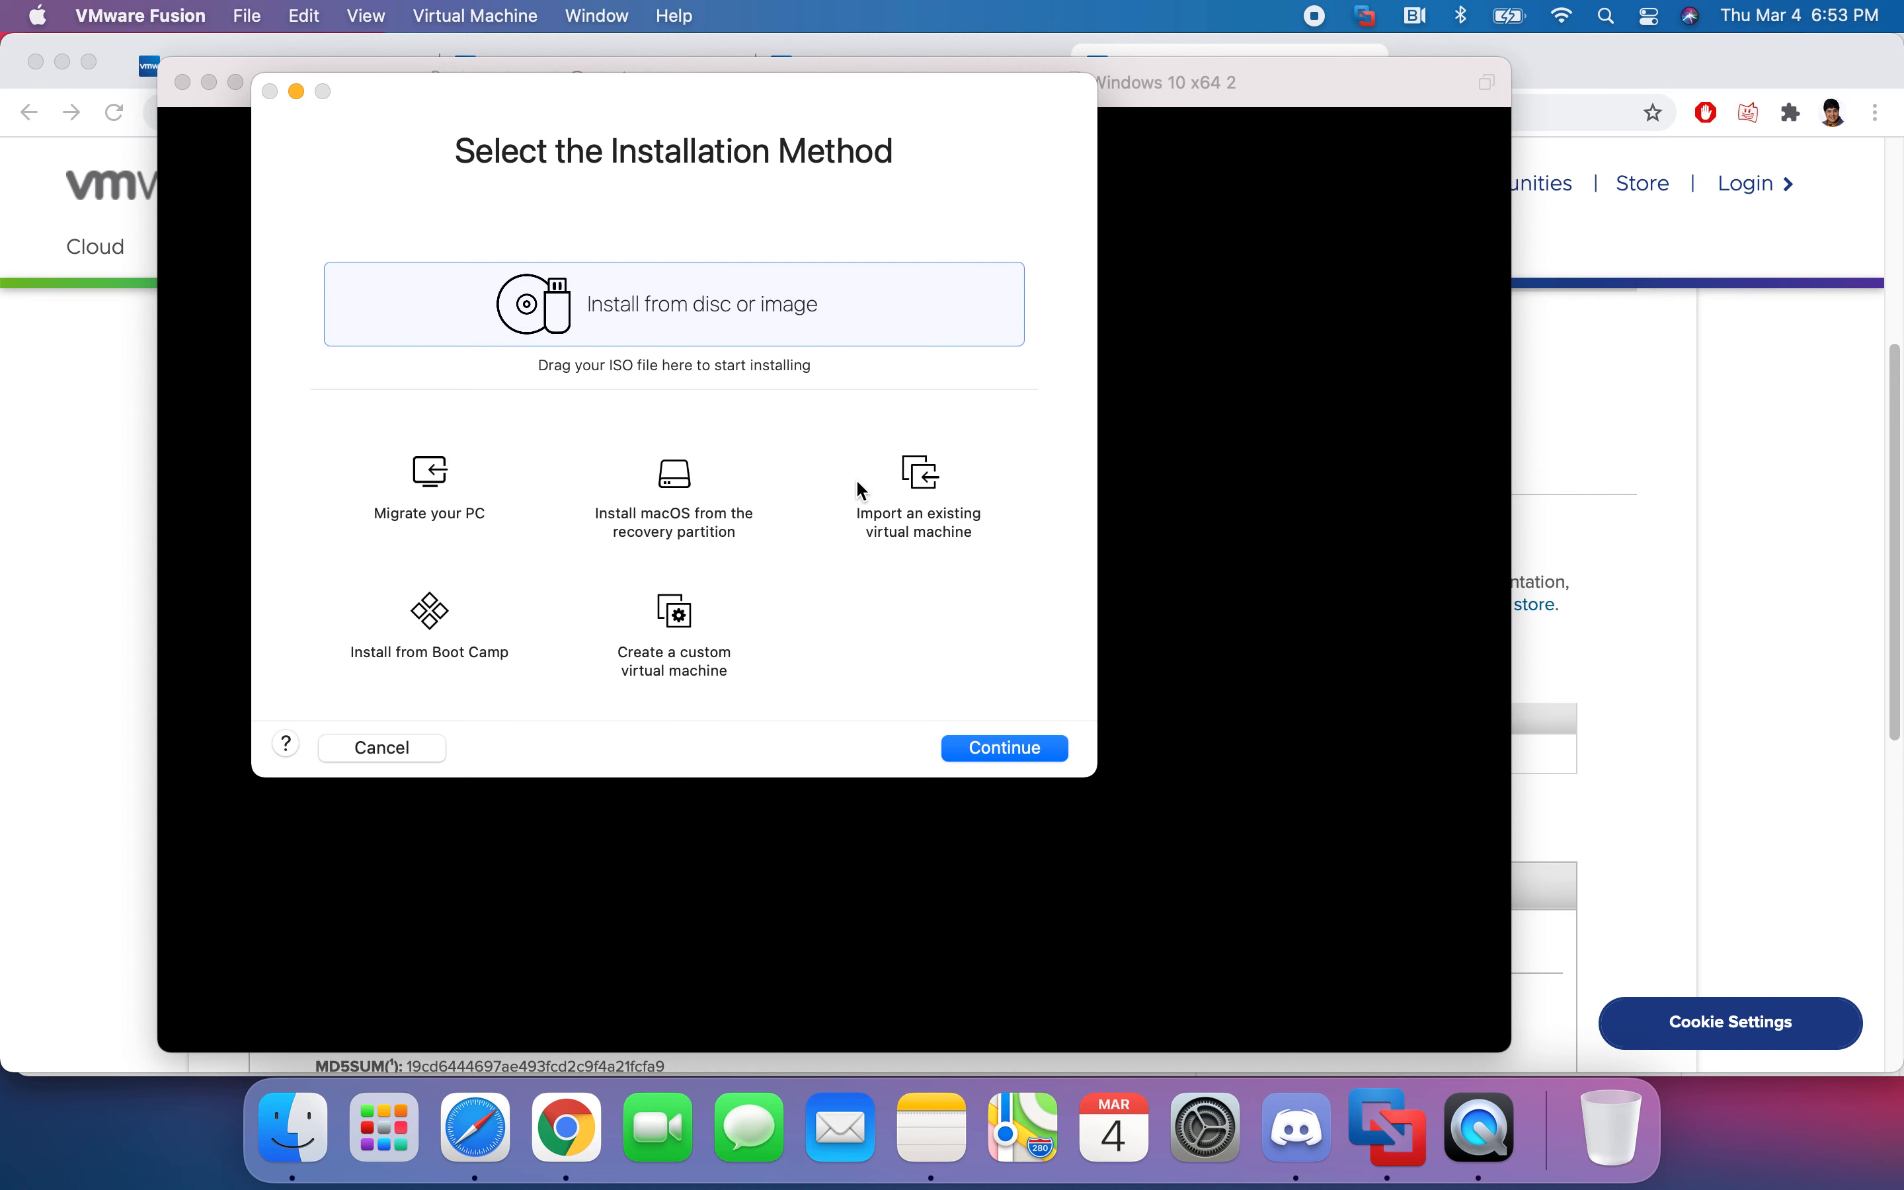
- Pull up the Windows 10 ISO link note, glance at Fusion and Chrome's Fusion page, then go to Safari
click(931, 1127)
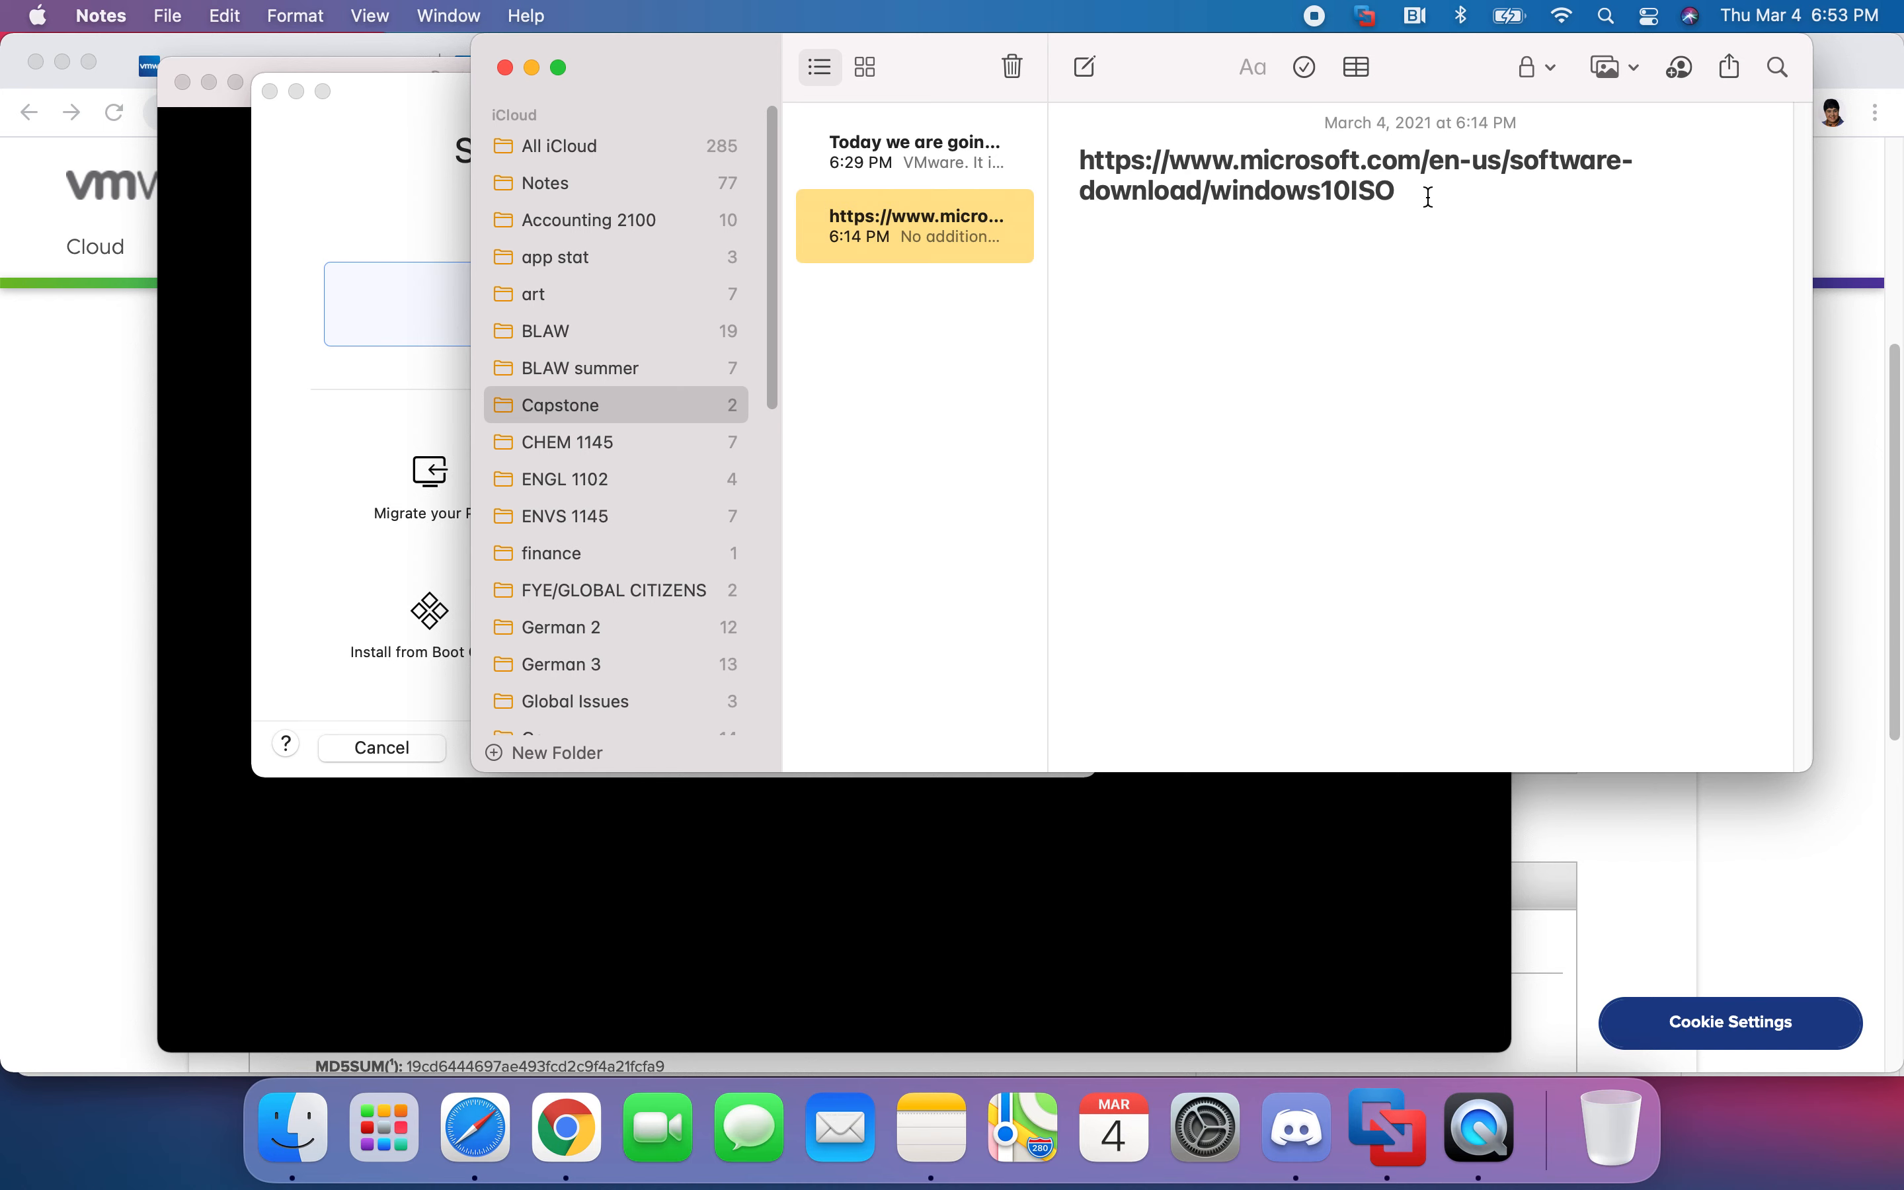
click(397, 236)
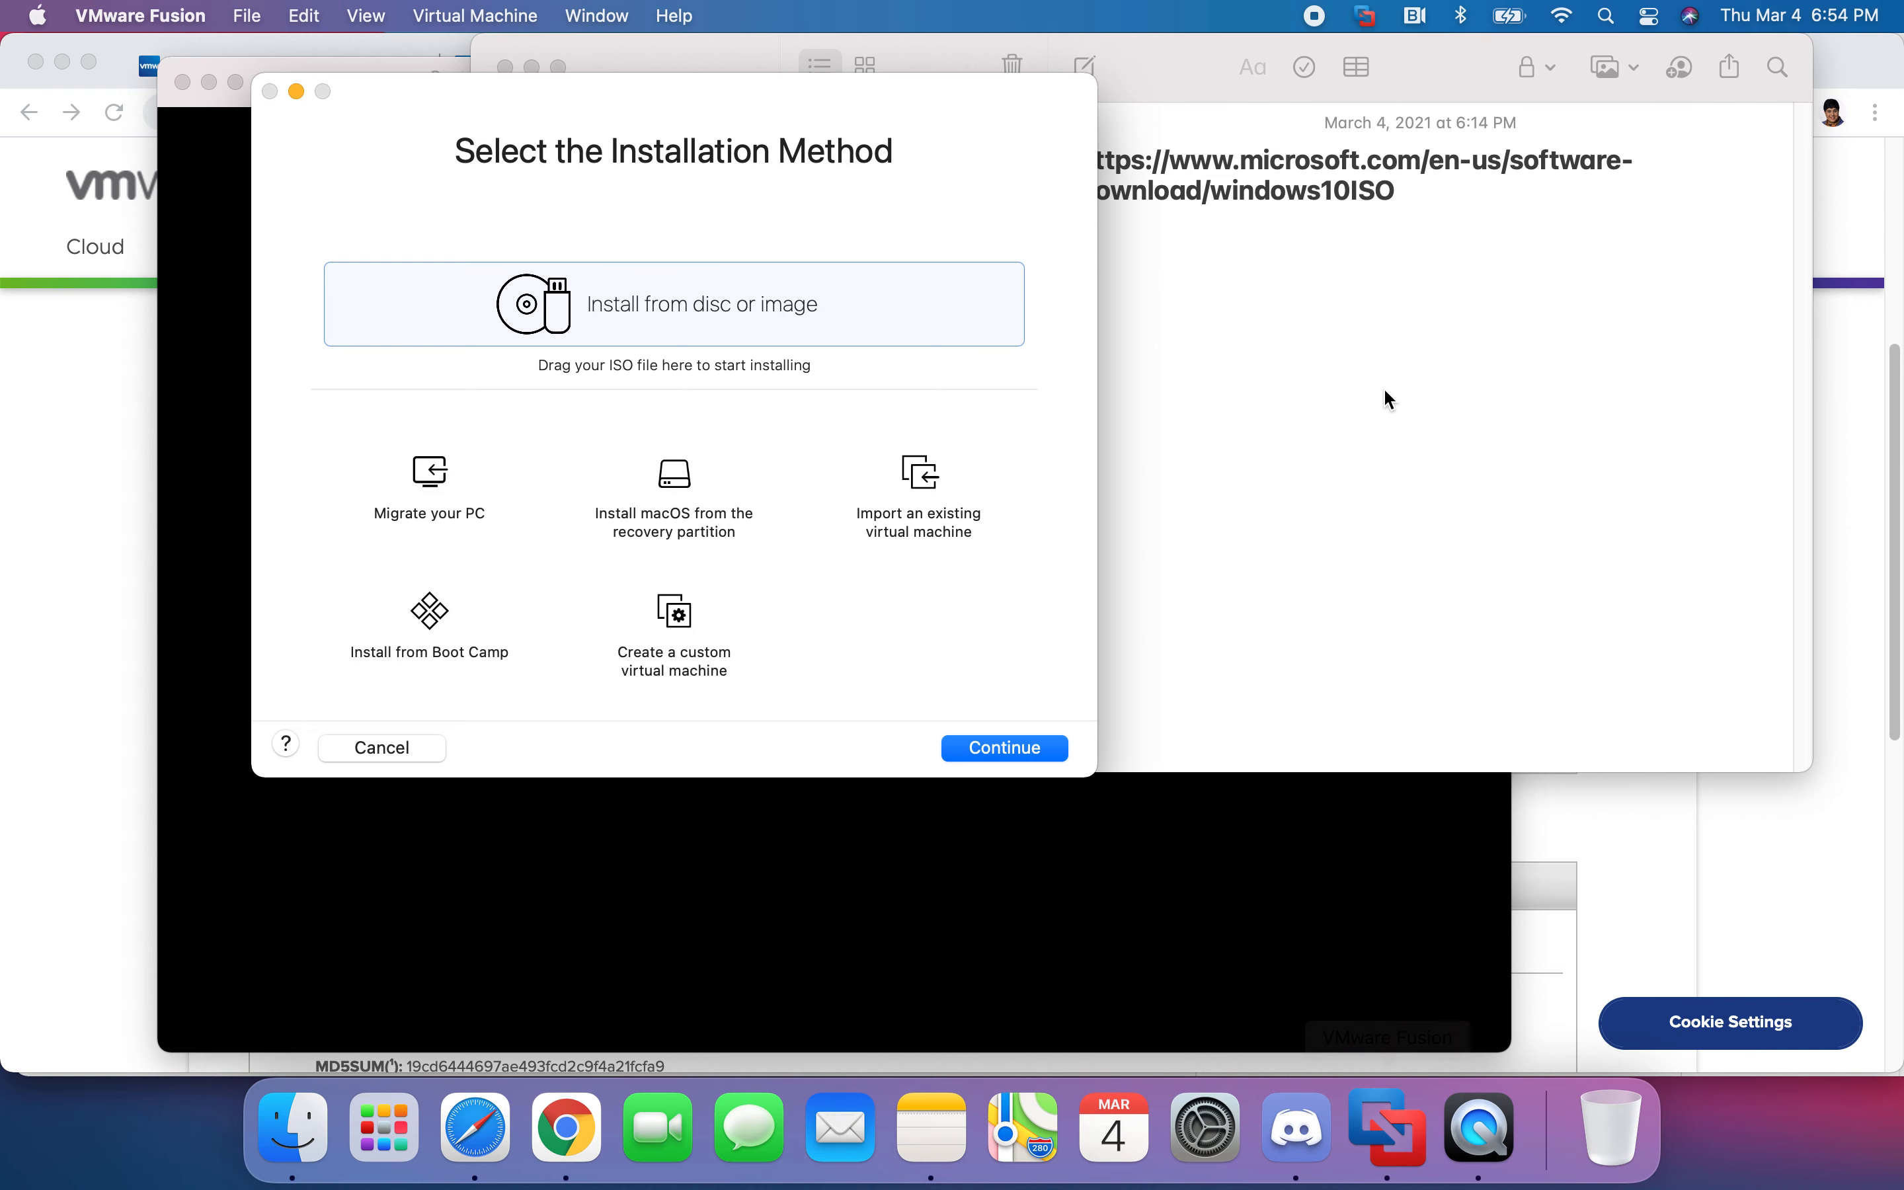
click(1424, 272)
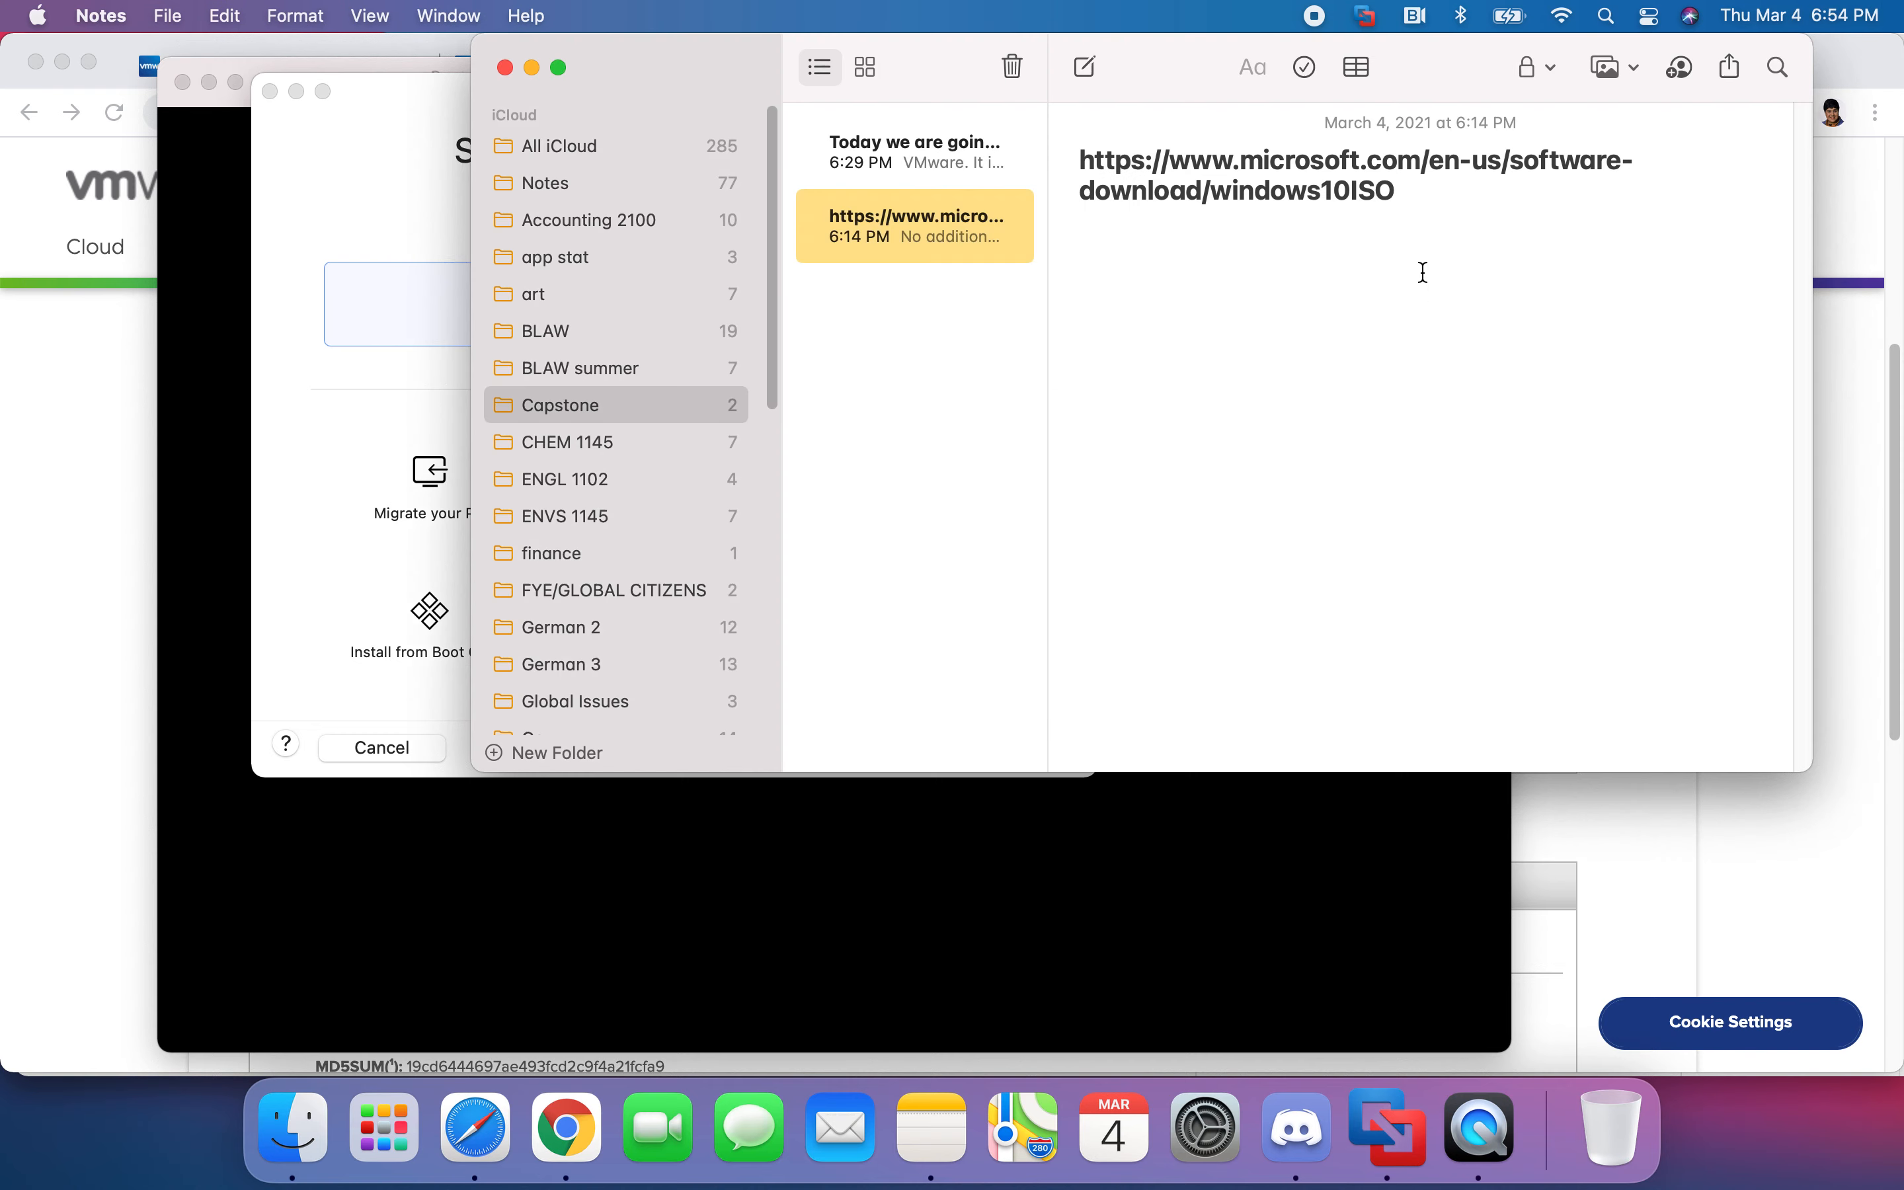
click(1862, 238)
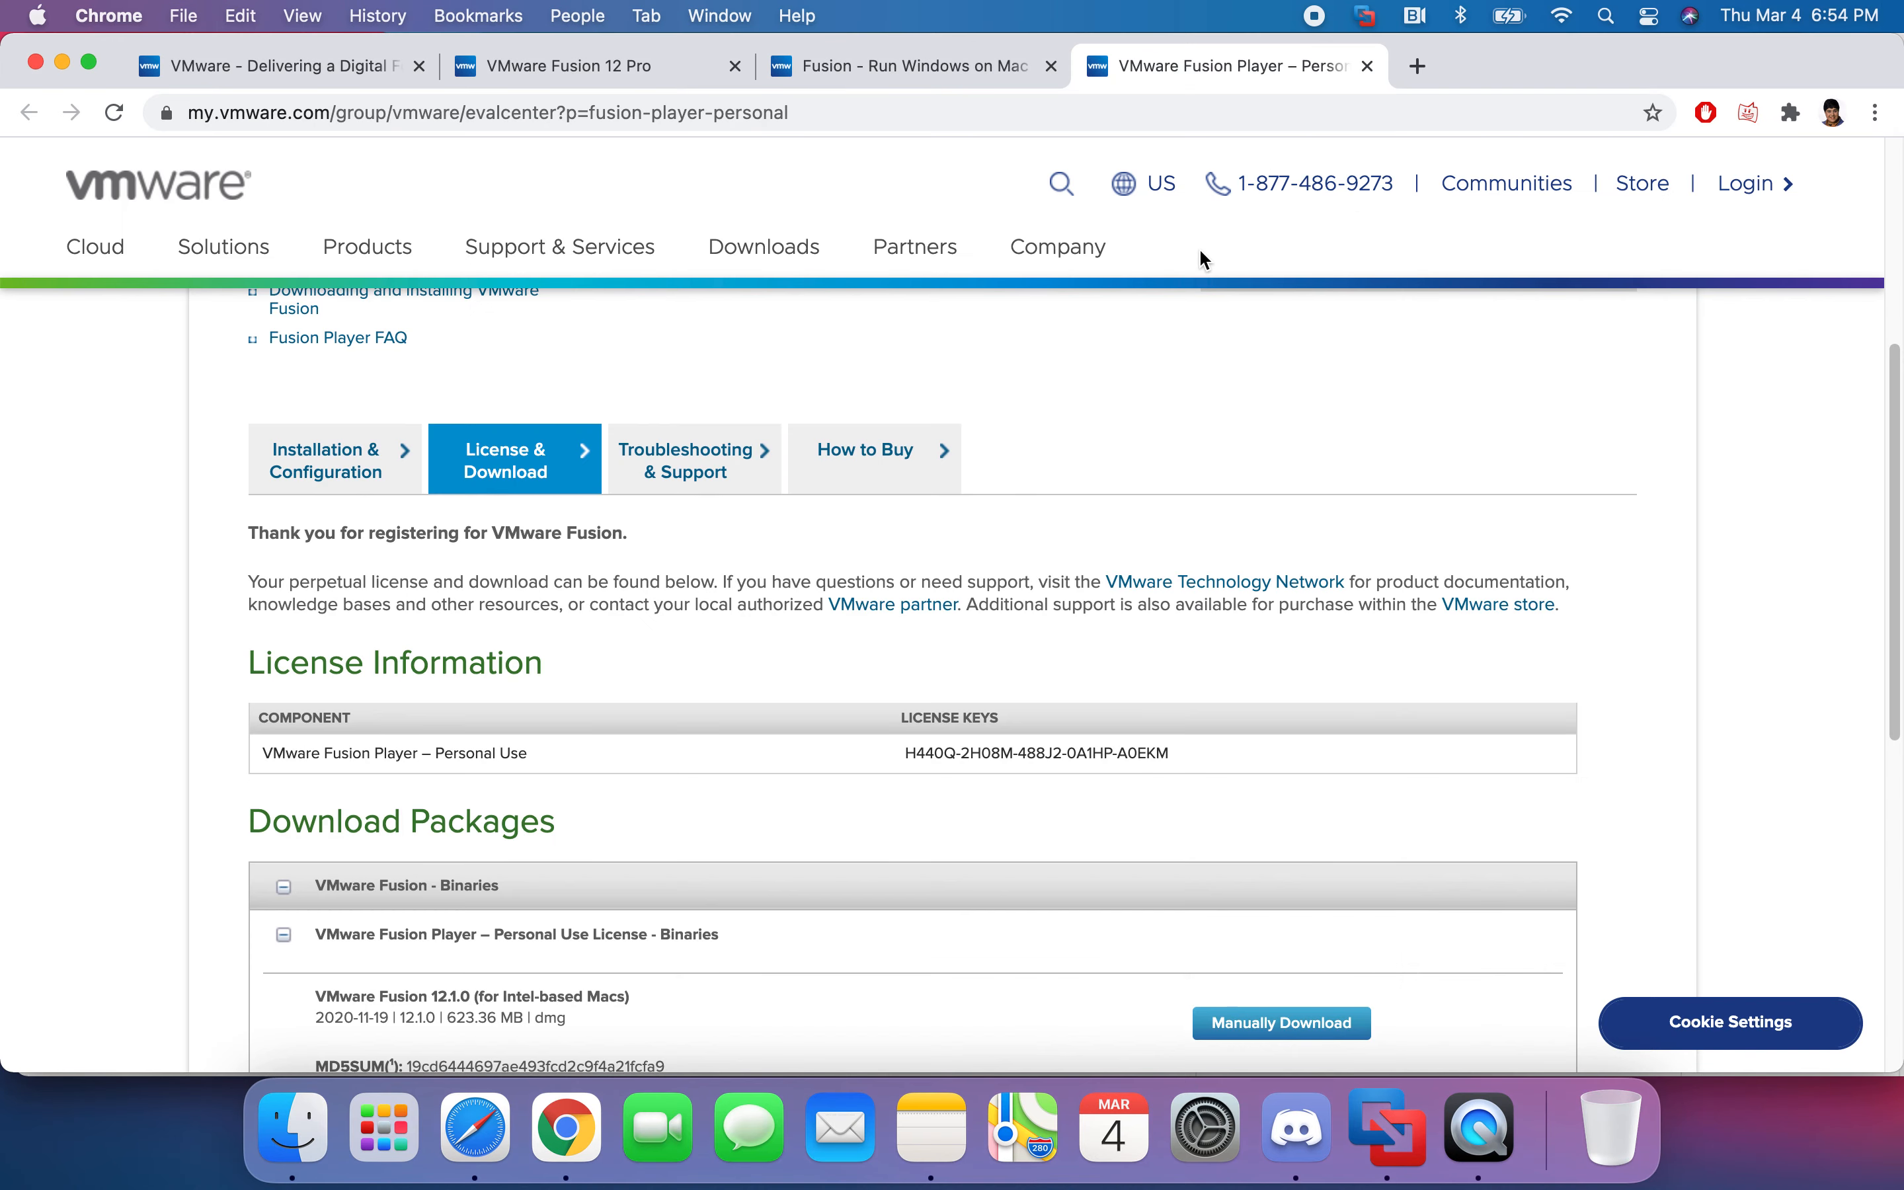
click(939, 66)
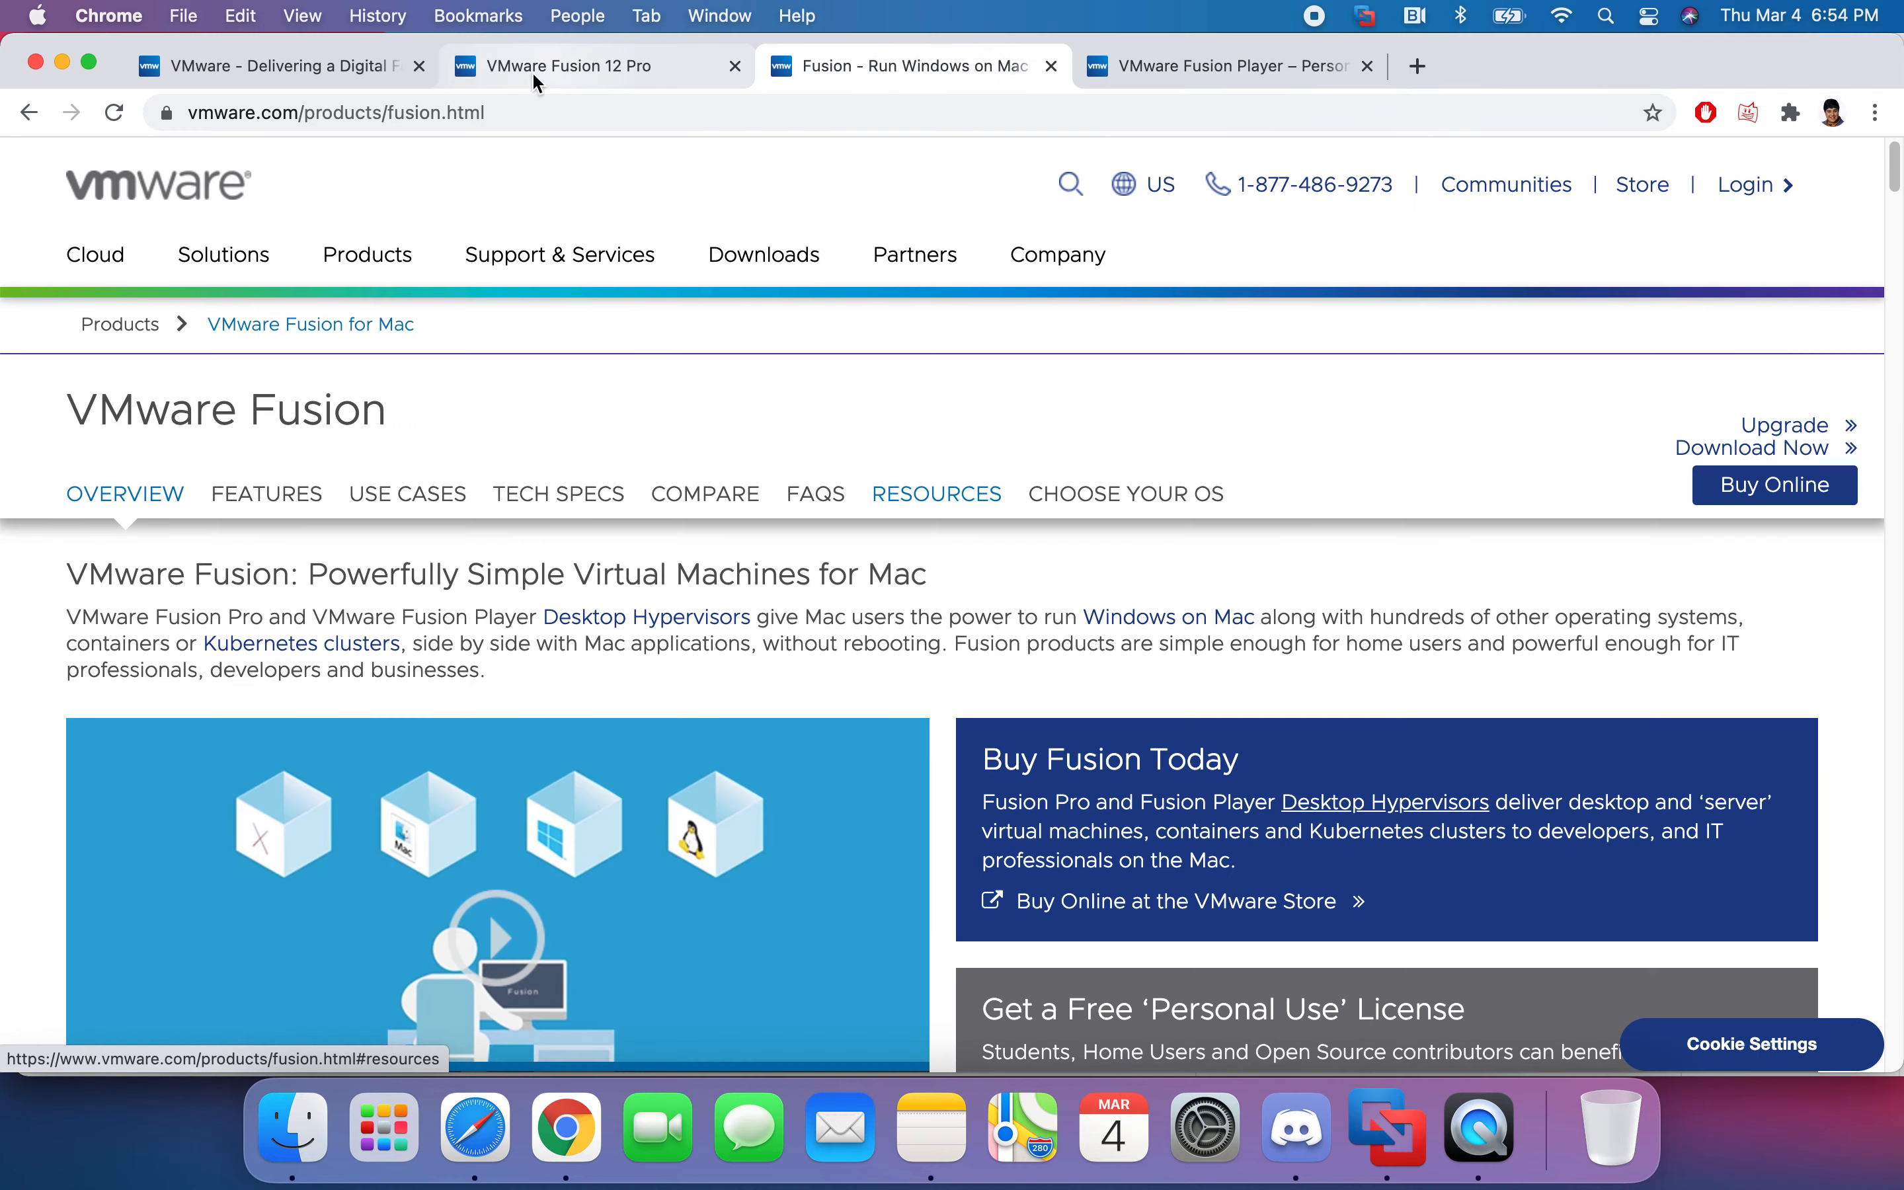
click(476, 1129)
- Show the Windows 10 disc image download page and select the ISO link in Notes
click(977, 159)
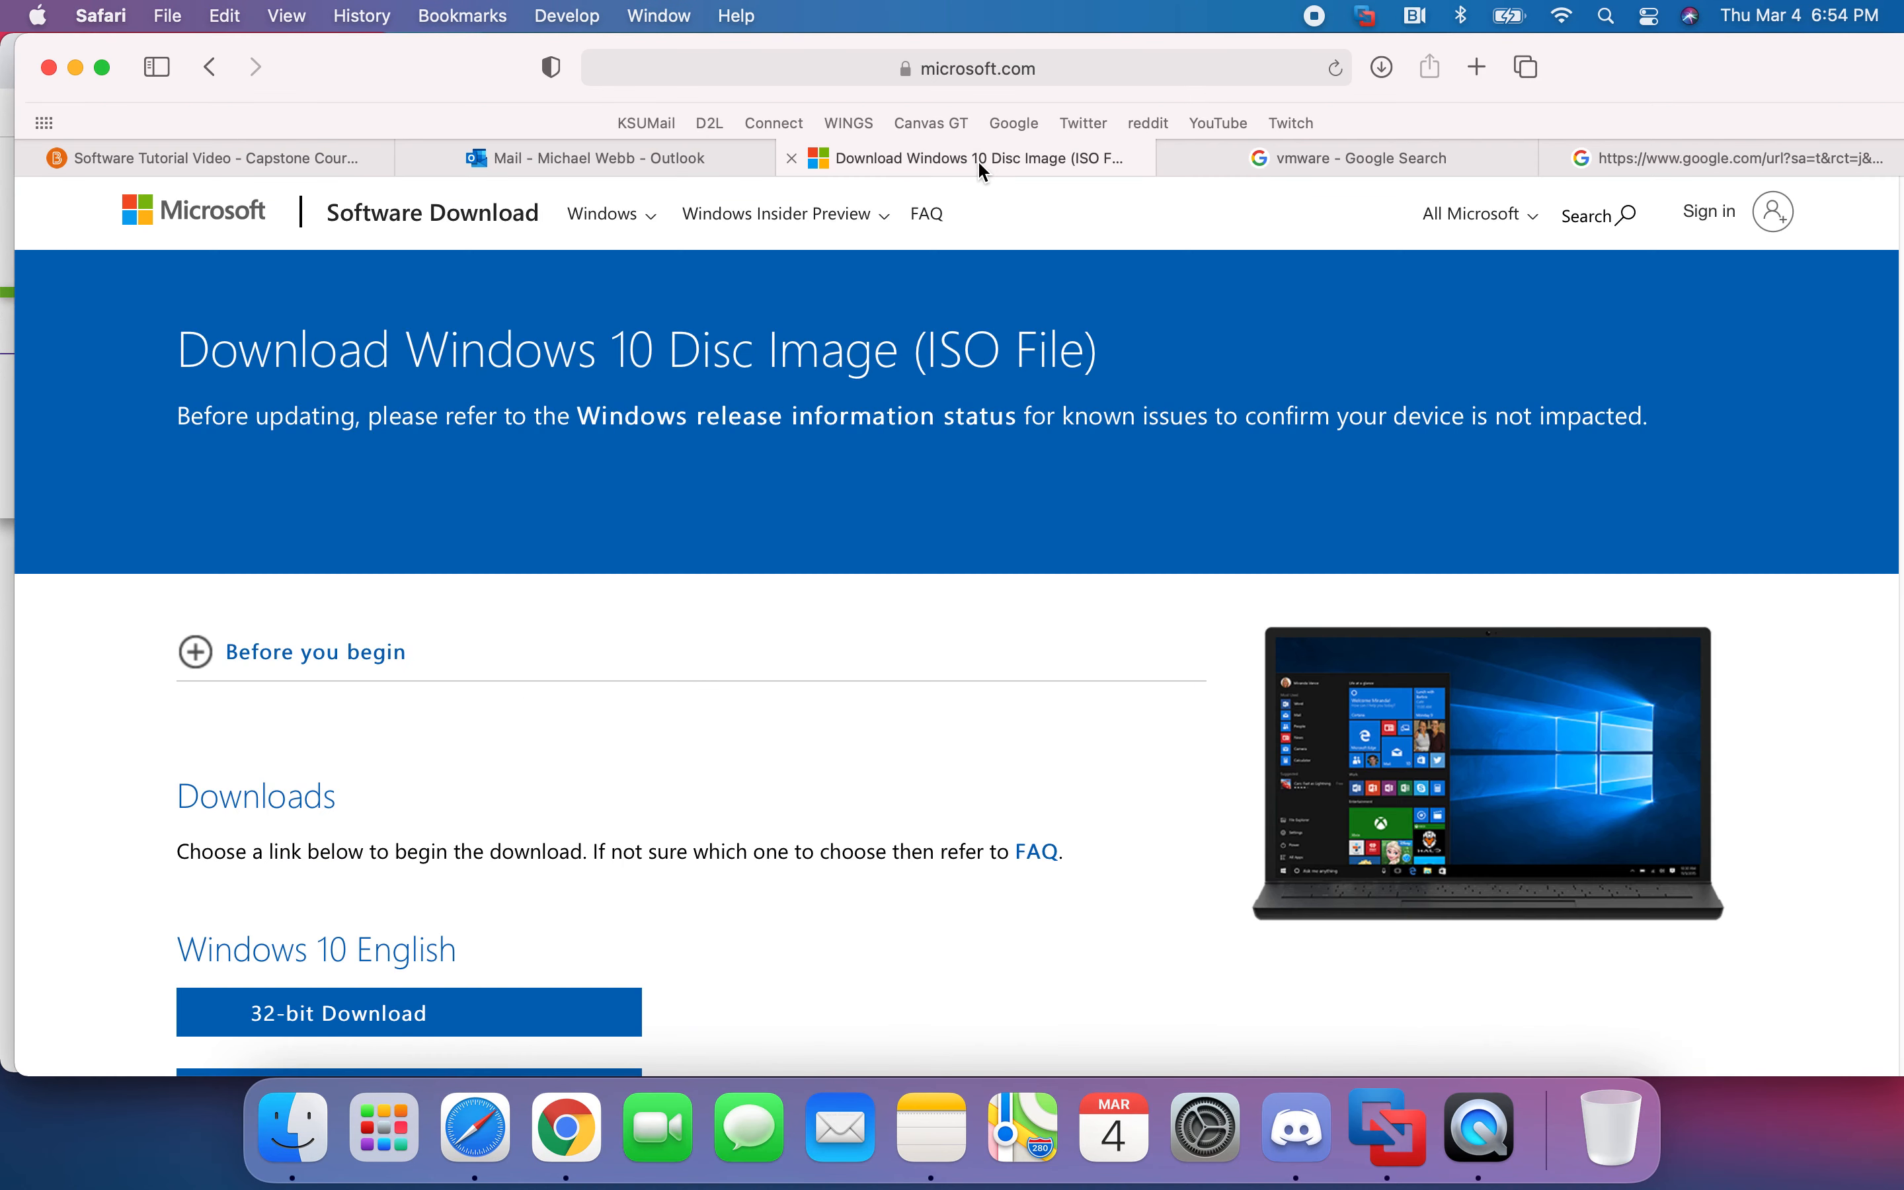
scroll(700, 762, down, 1)
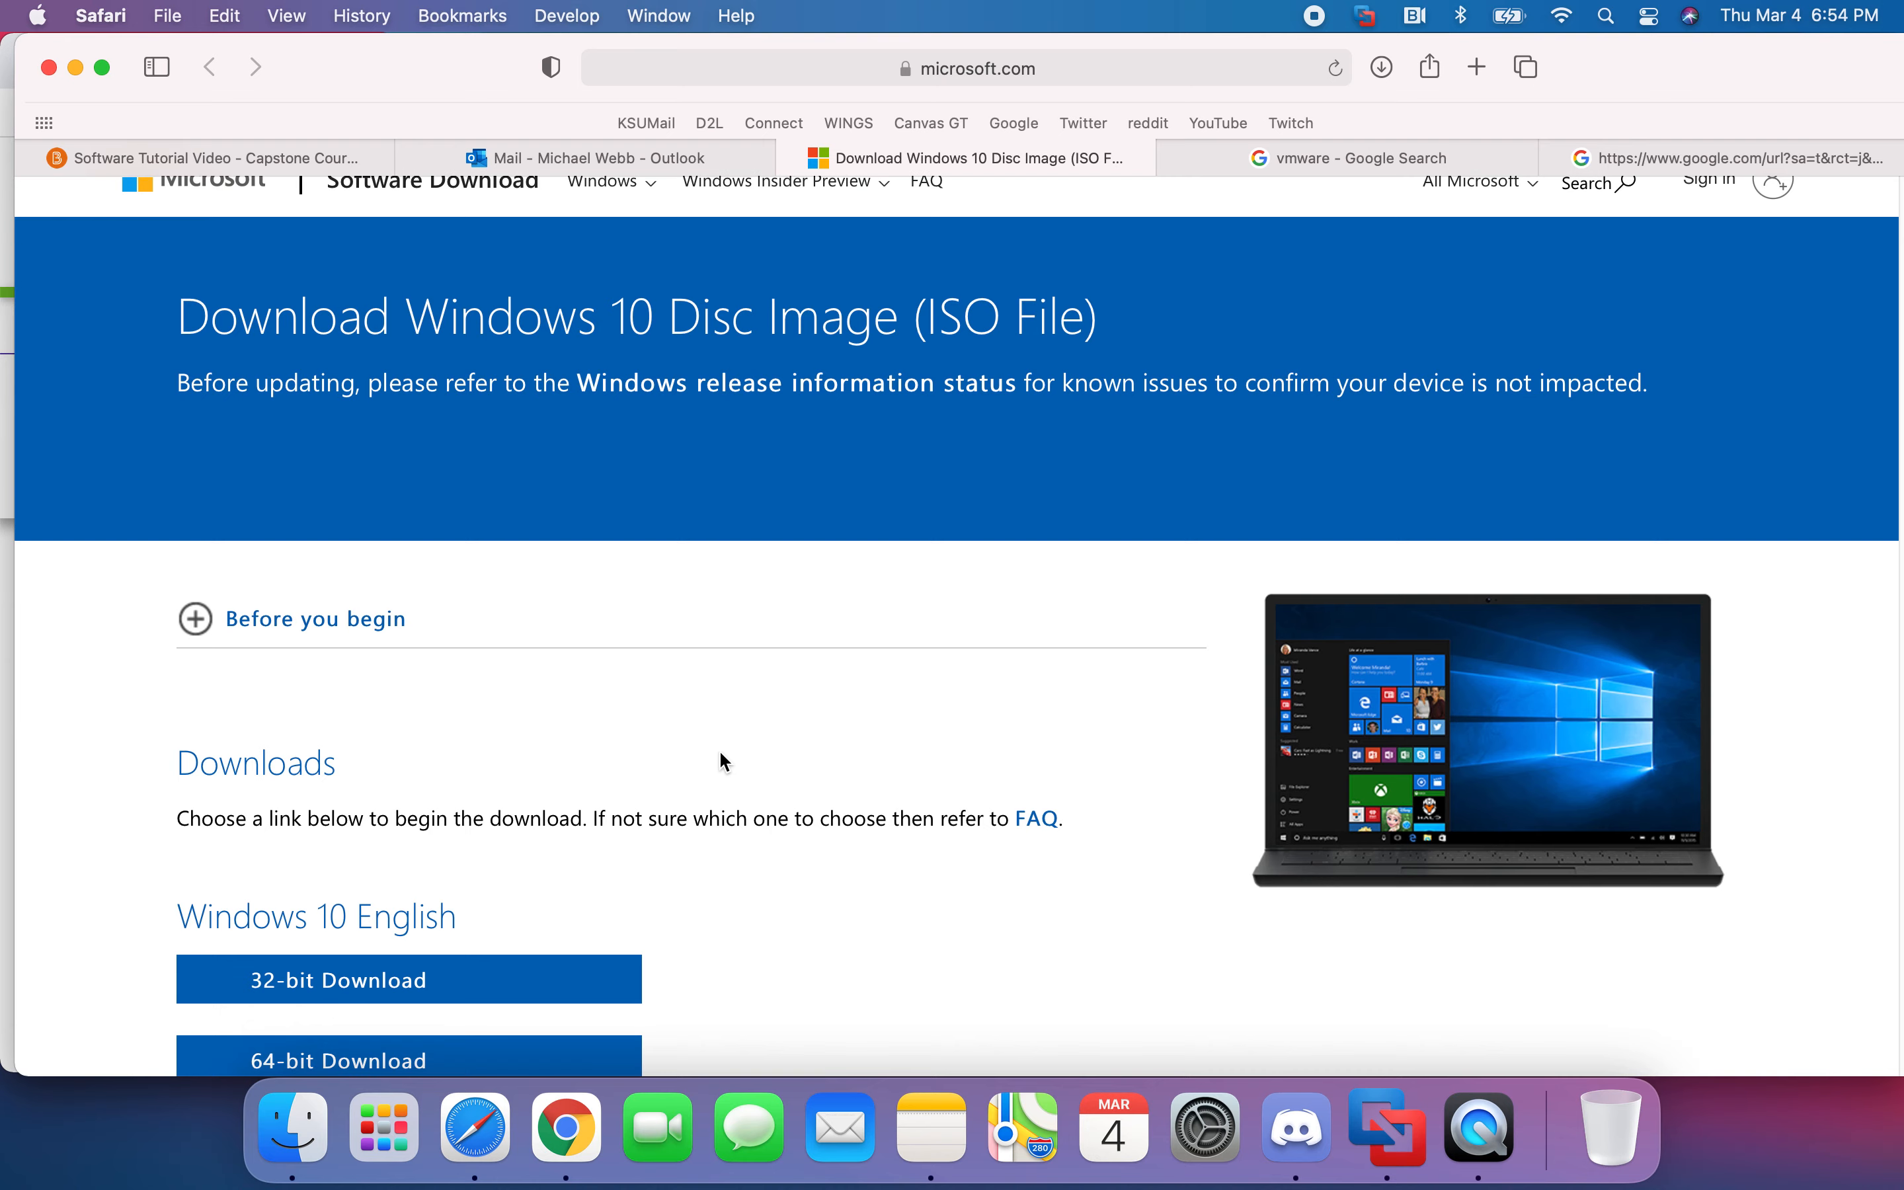
scroll(721, 759, down, 3)
scroll(739, 732, up, 3)
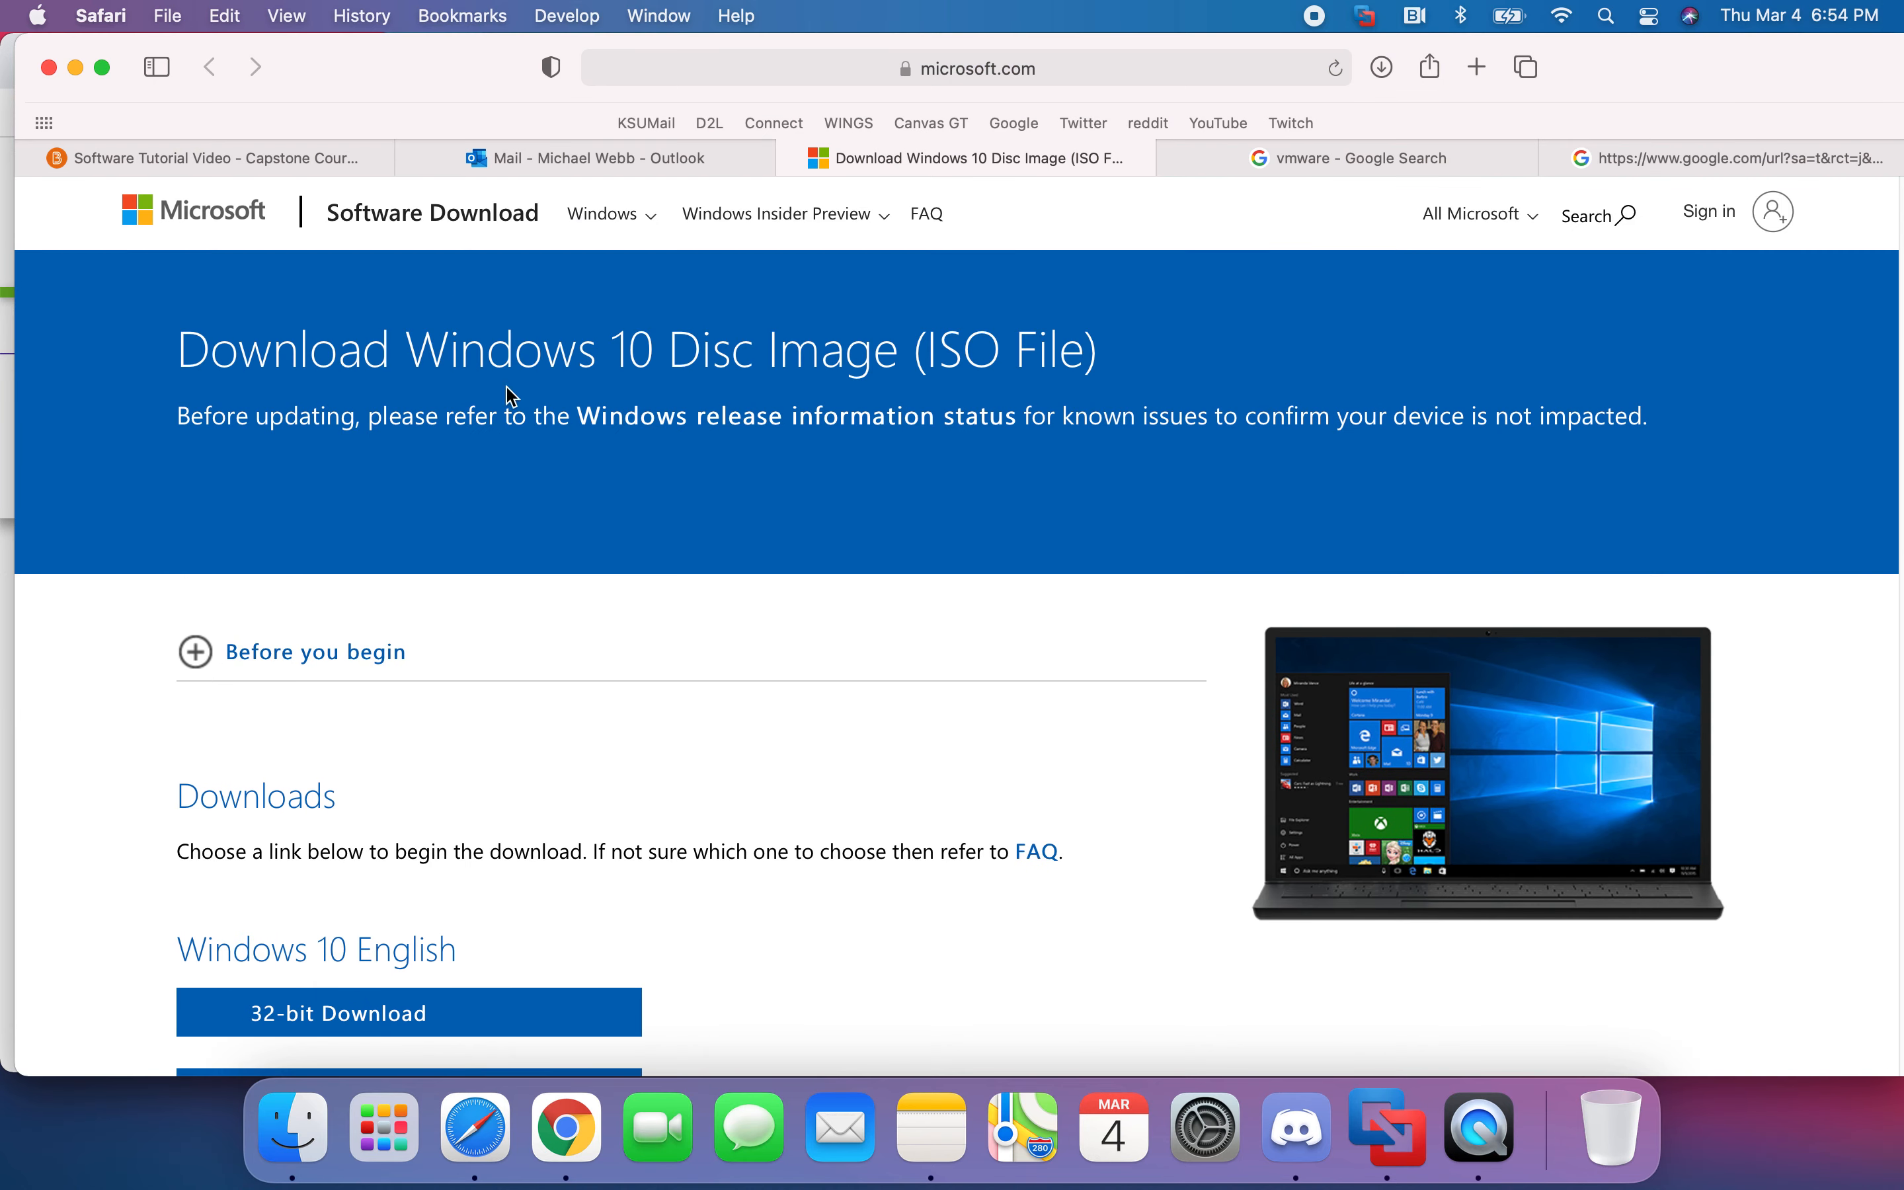
click(932, 1129)
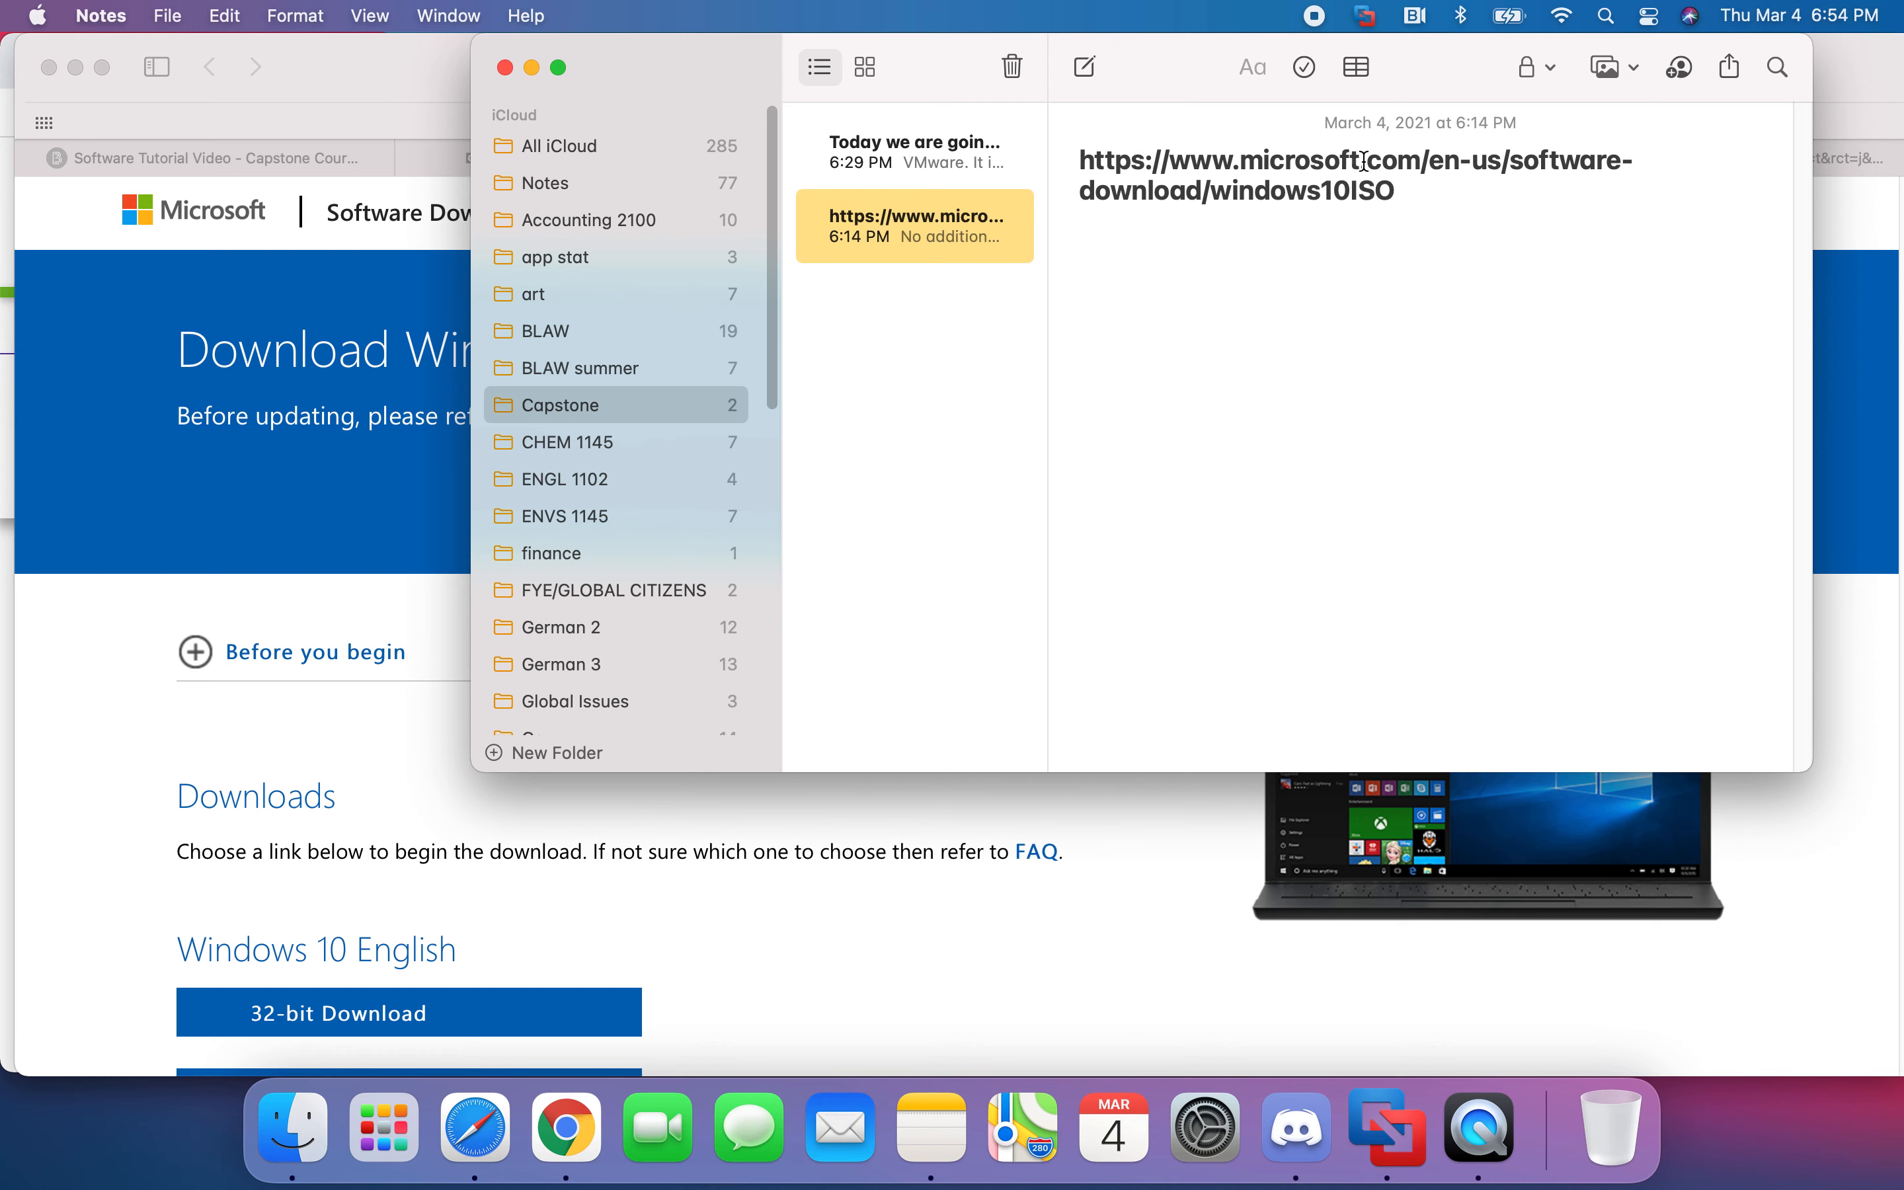
drag(1429, 191, 1087, 163)
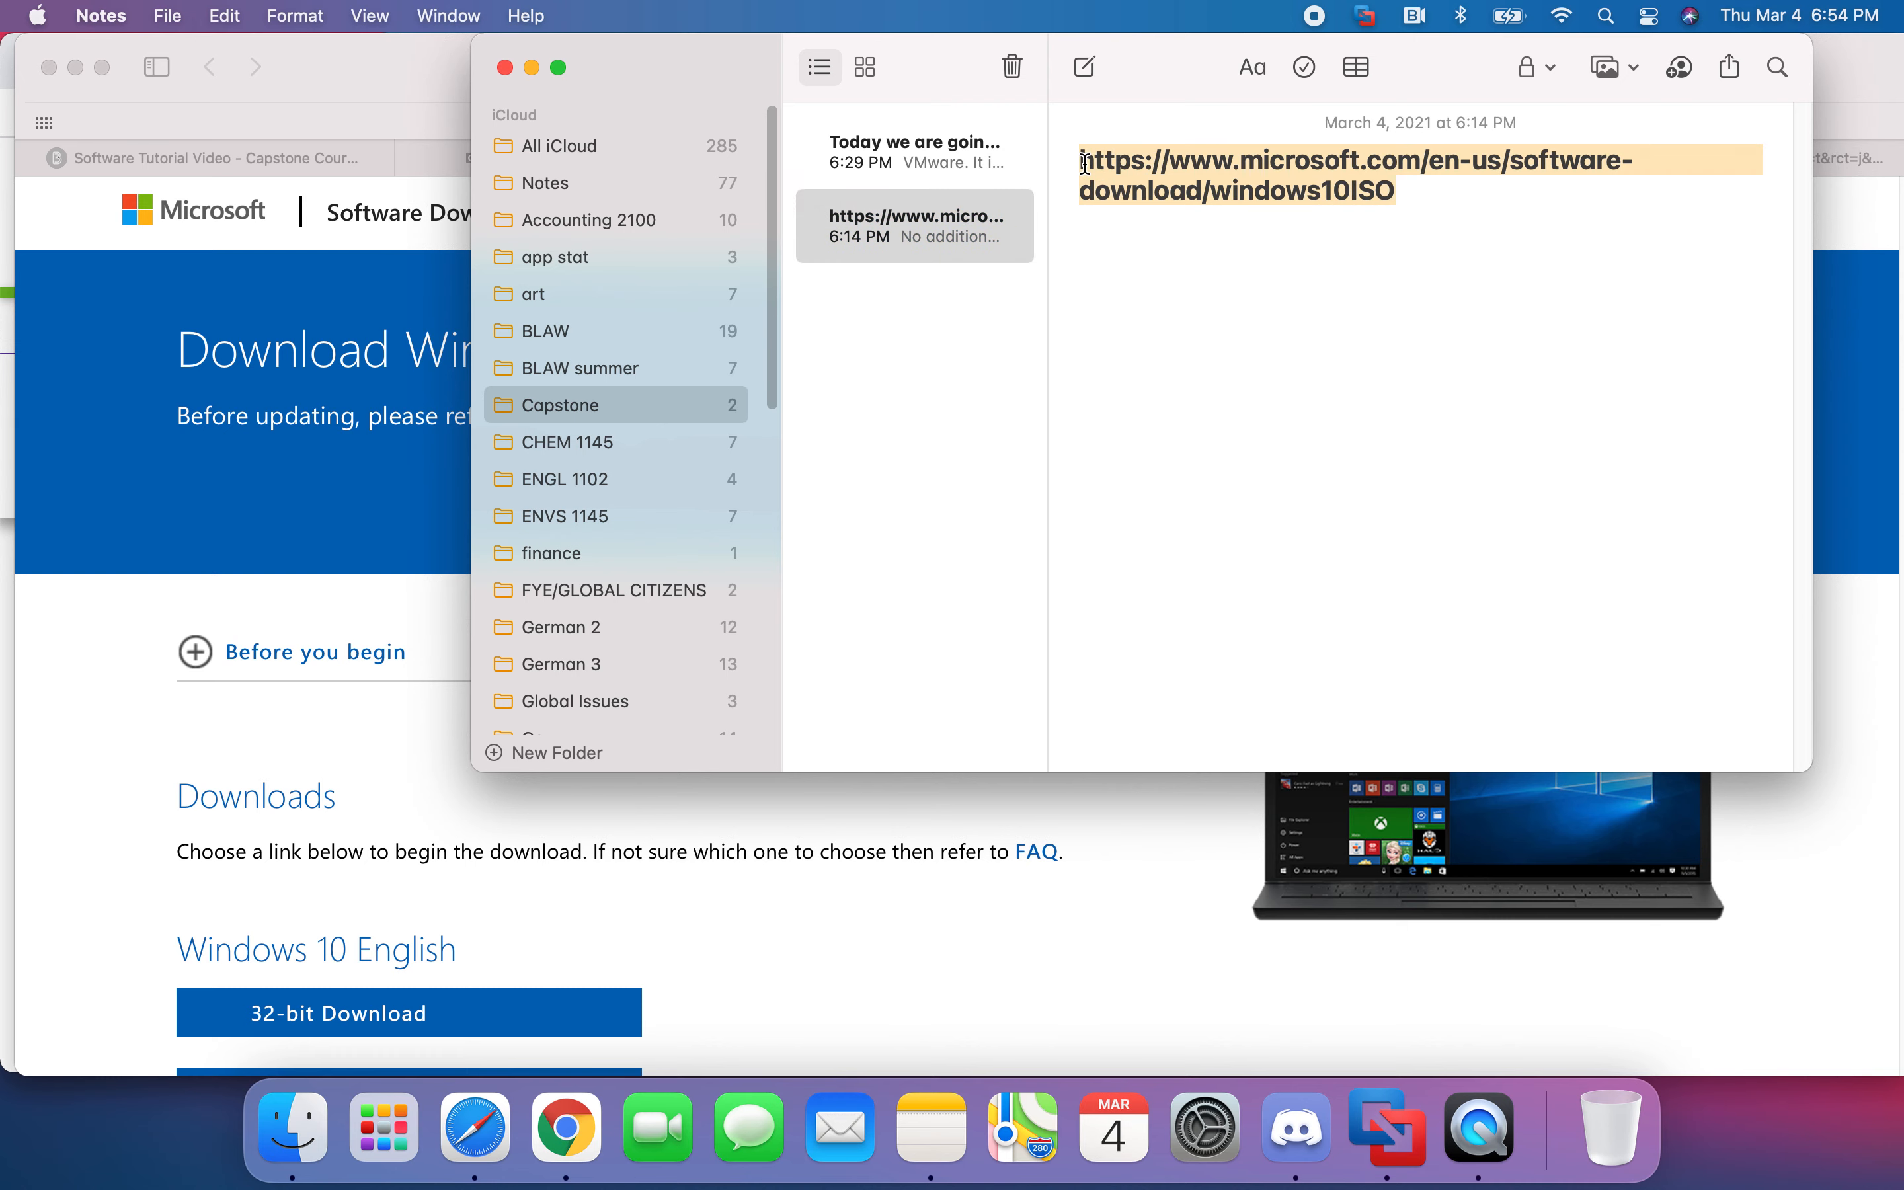
- Return to the download page and show Safari's downloads list with Win10_20H2_v2_English_x64.iso
click(849, 831)
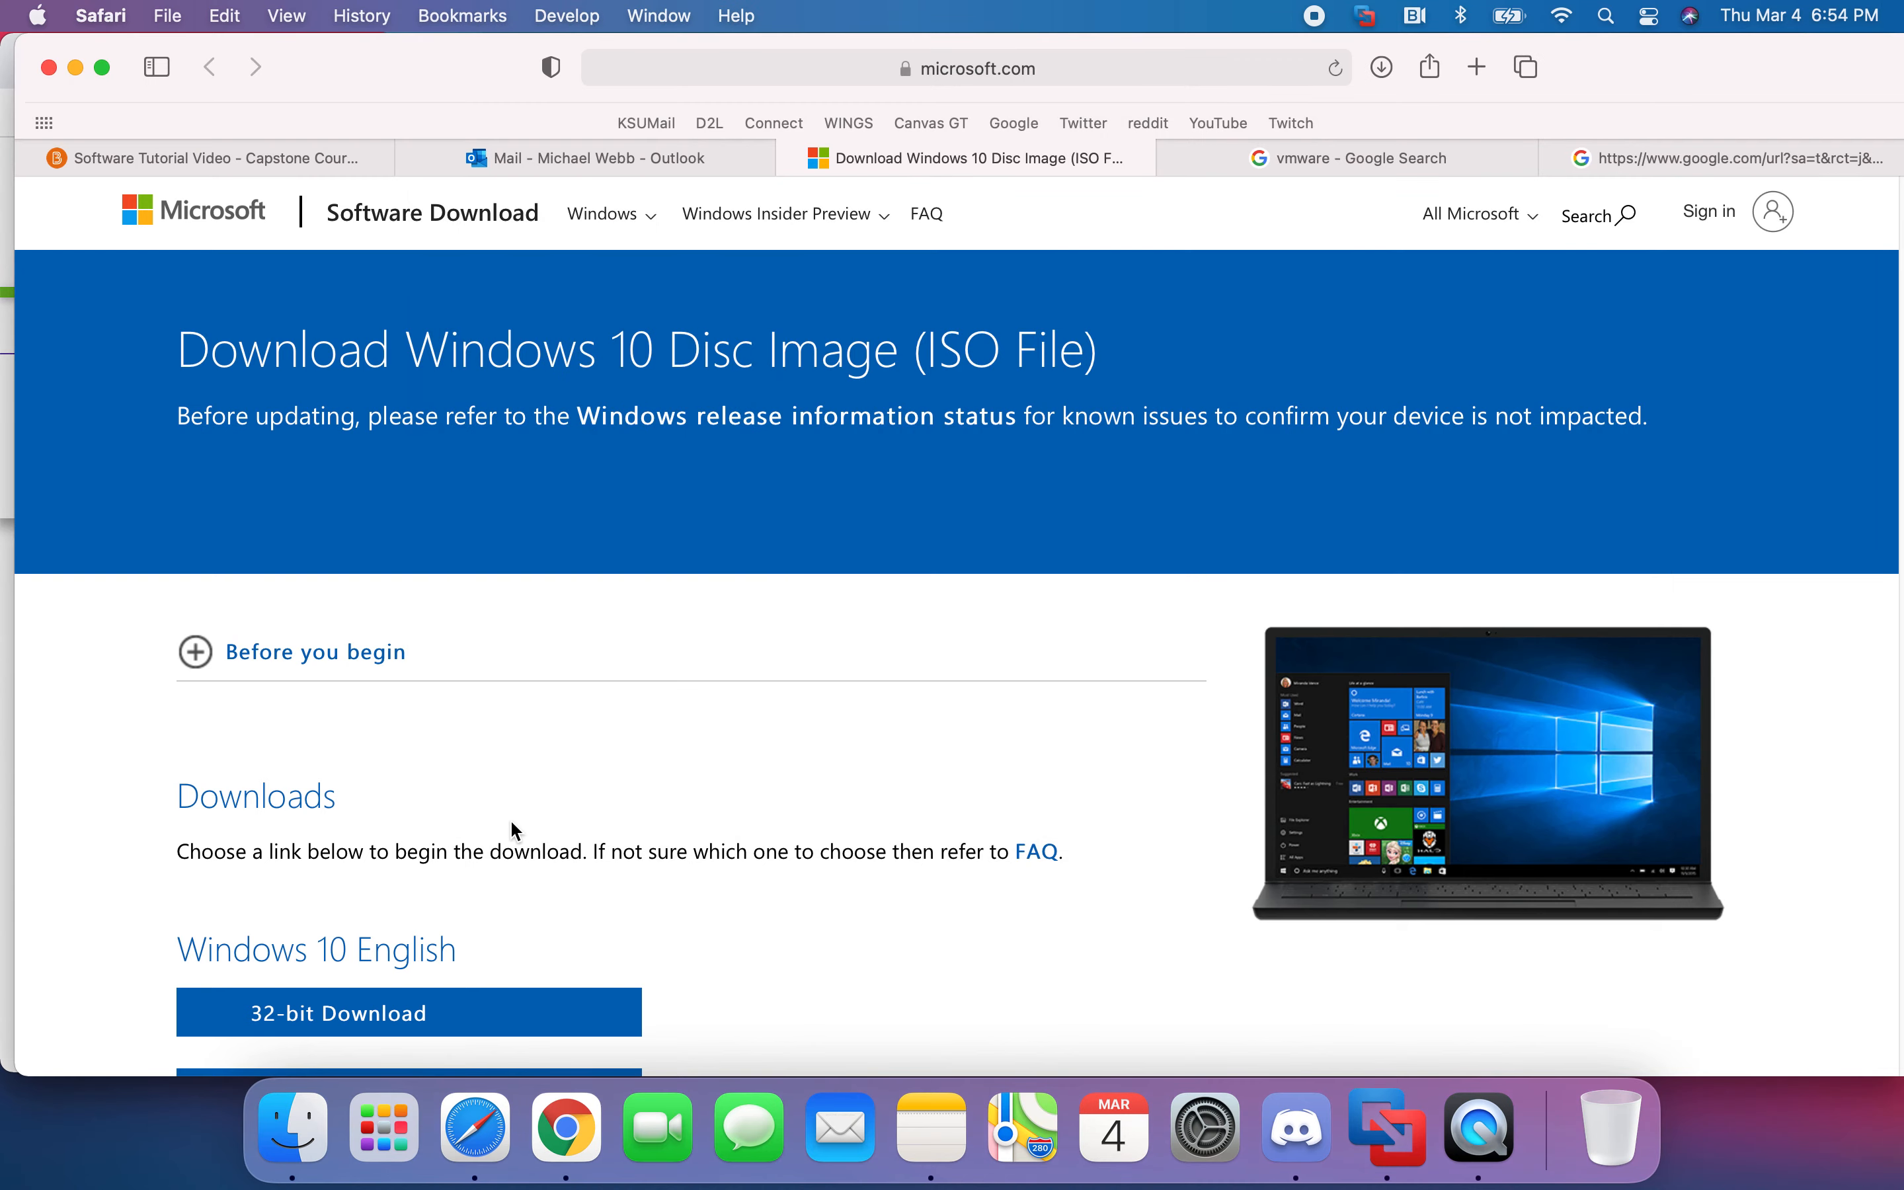
scroll(616, 856, down, 1)
scroll(617, 859, down, 1)
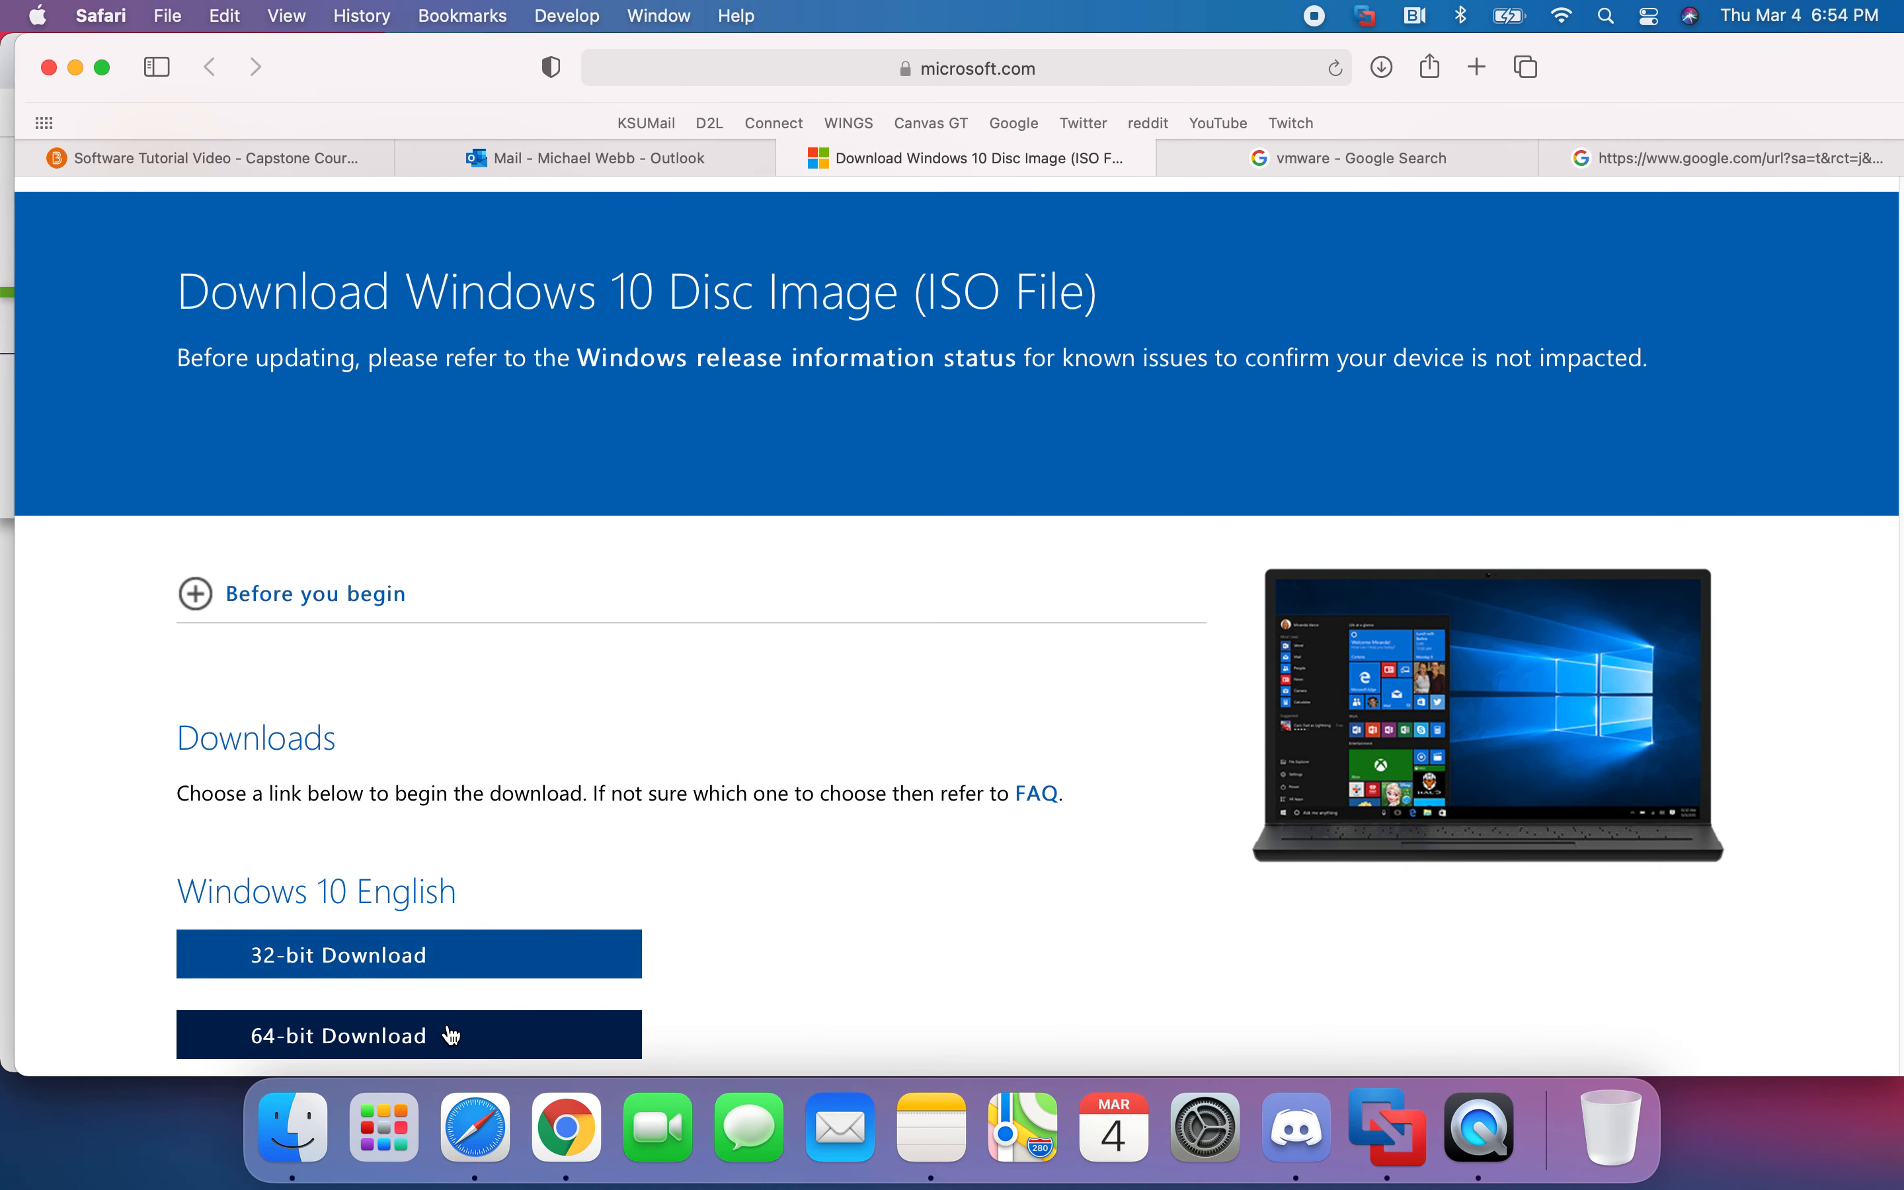
click(1385, 69)
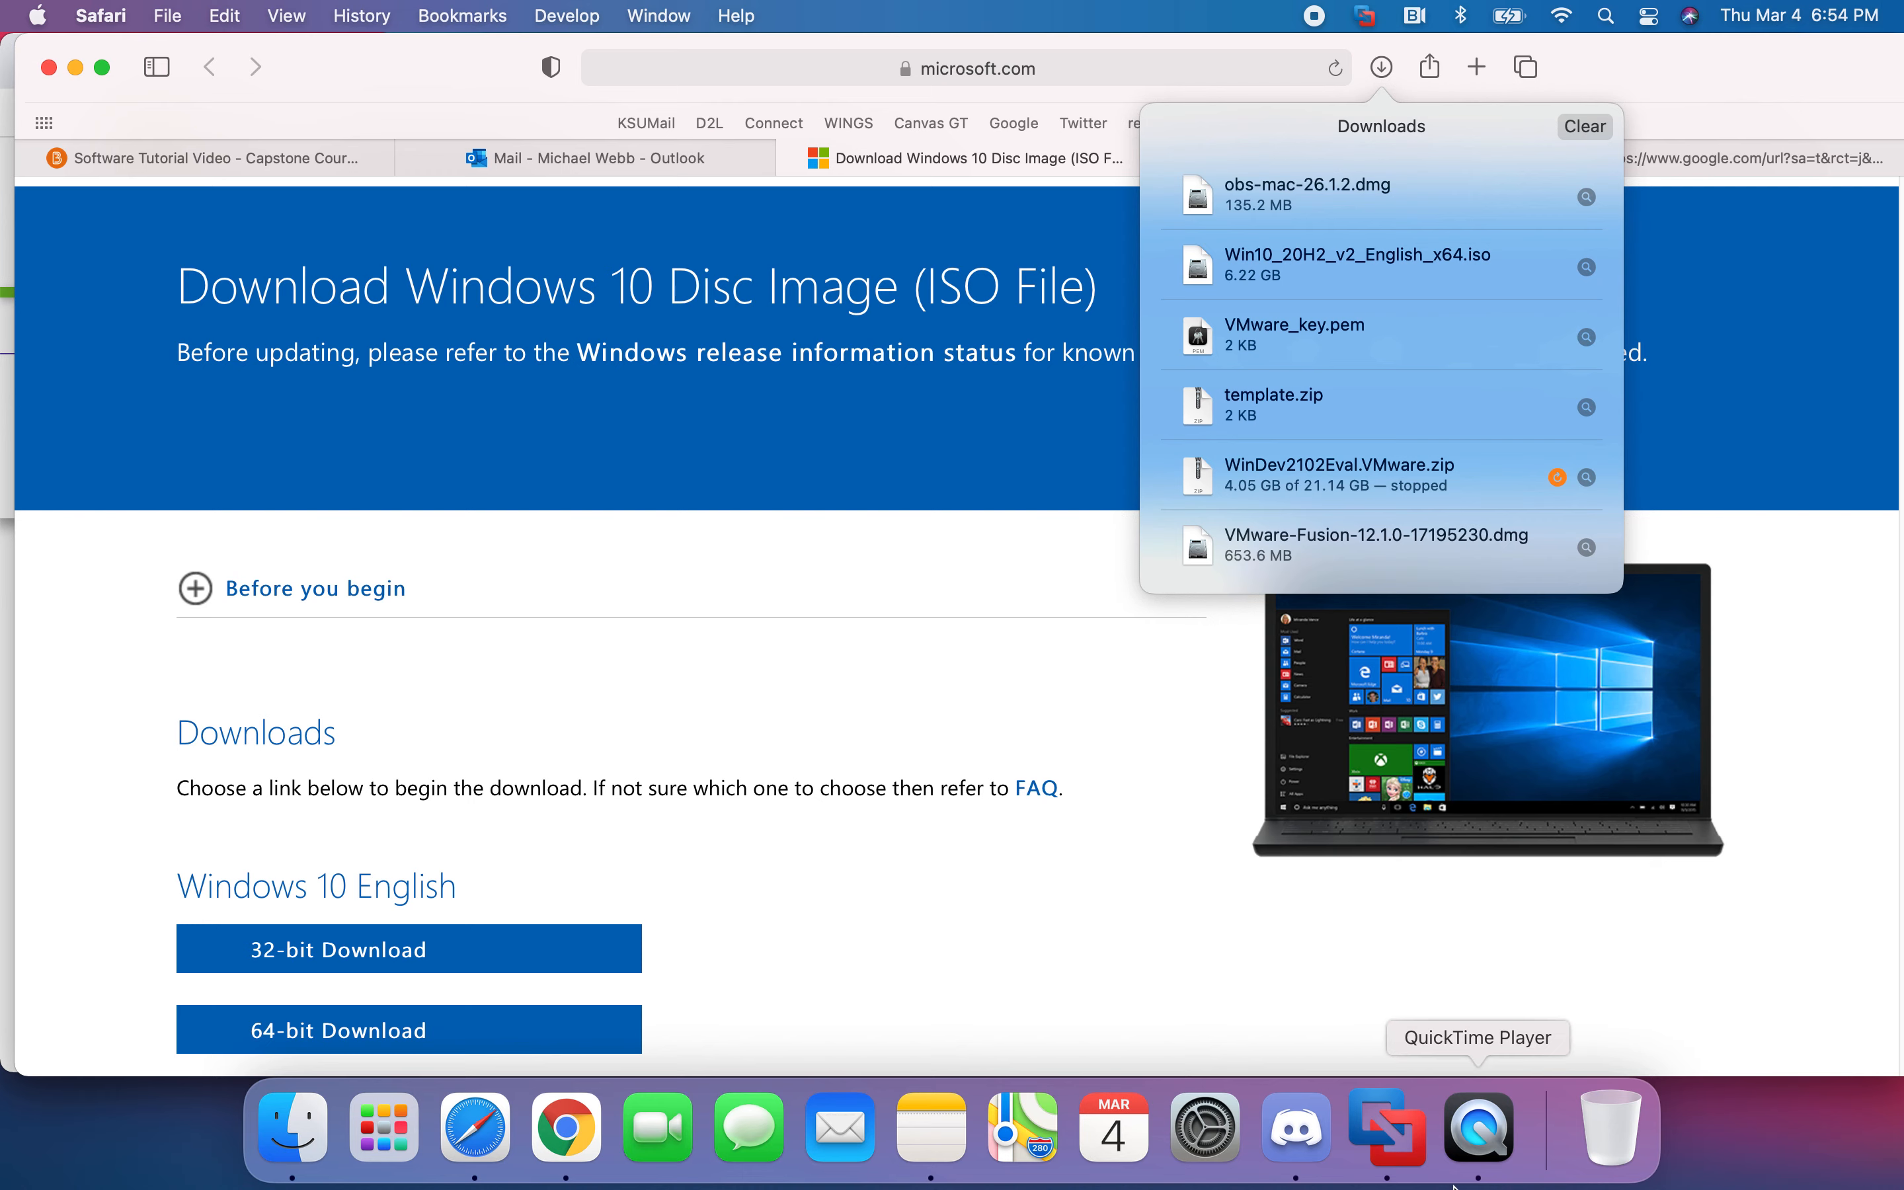
- Supply Win10_20H2_v2_English_x64.iso from Safari's downloads to the new VM wizard's install drop zone
click(1479, 1134)
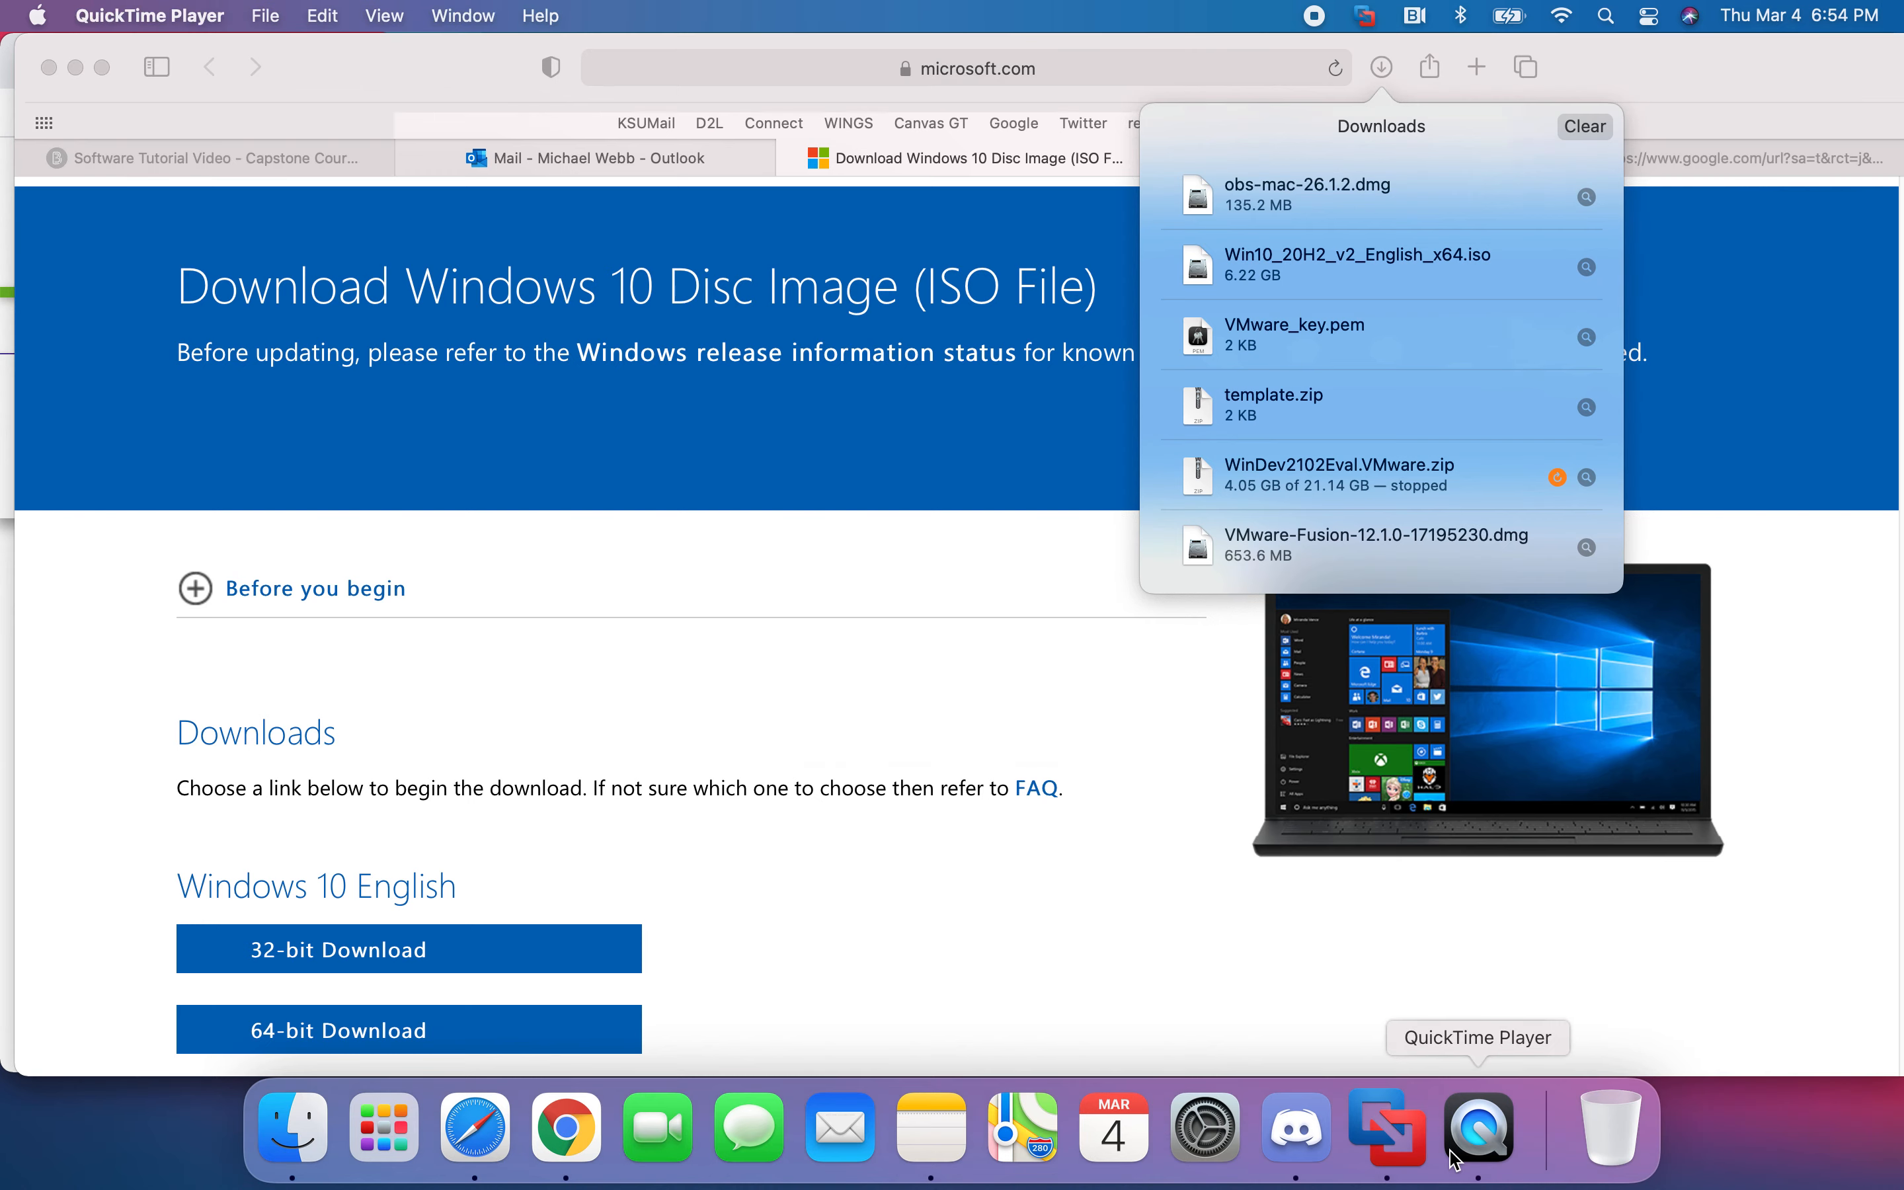
click(1431, 1141)
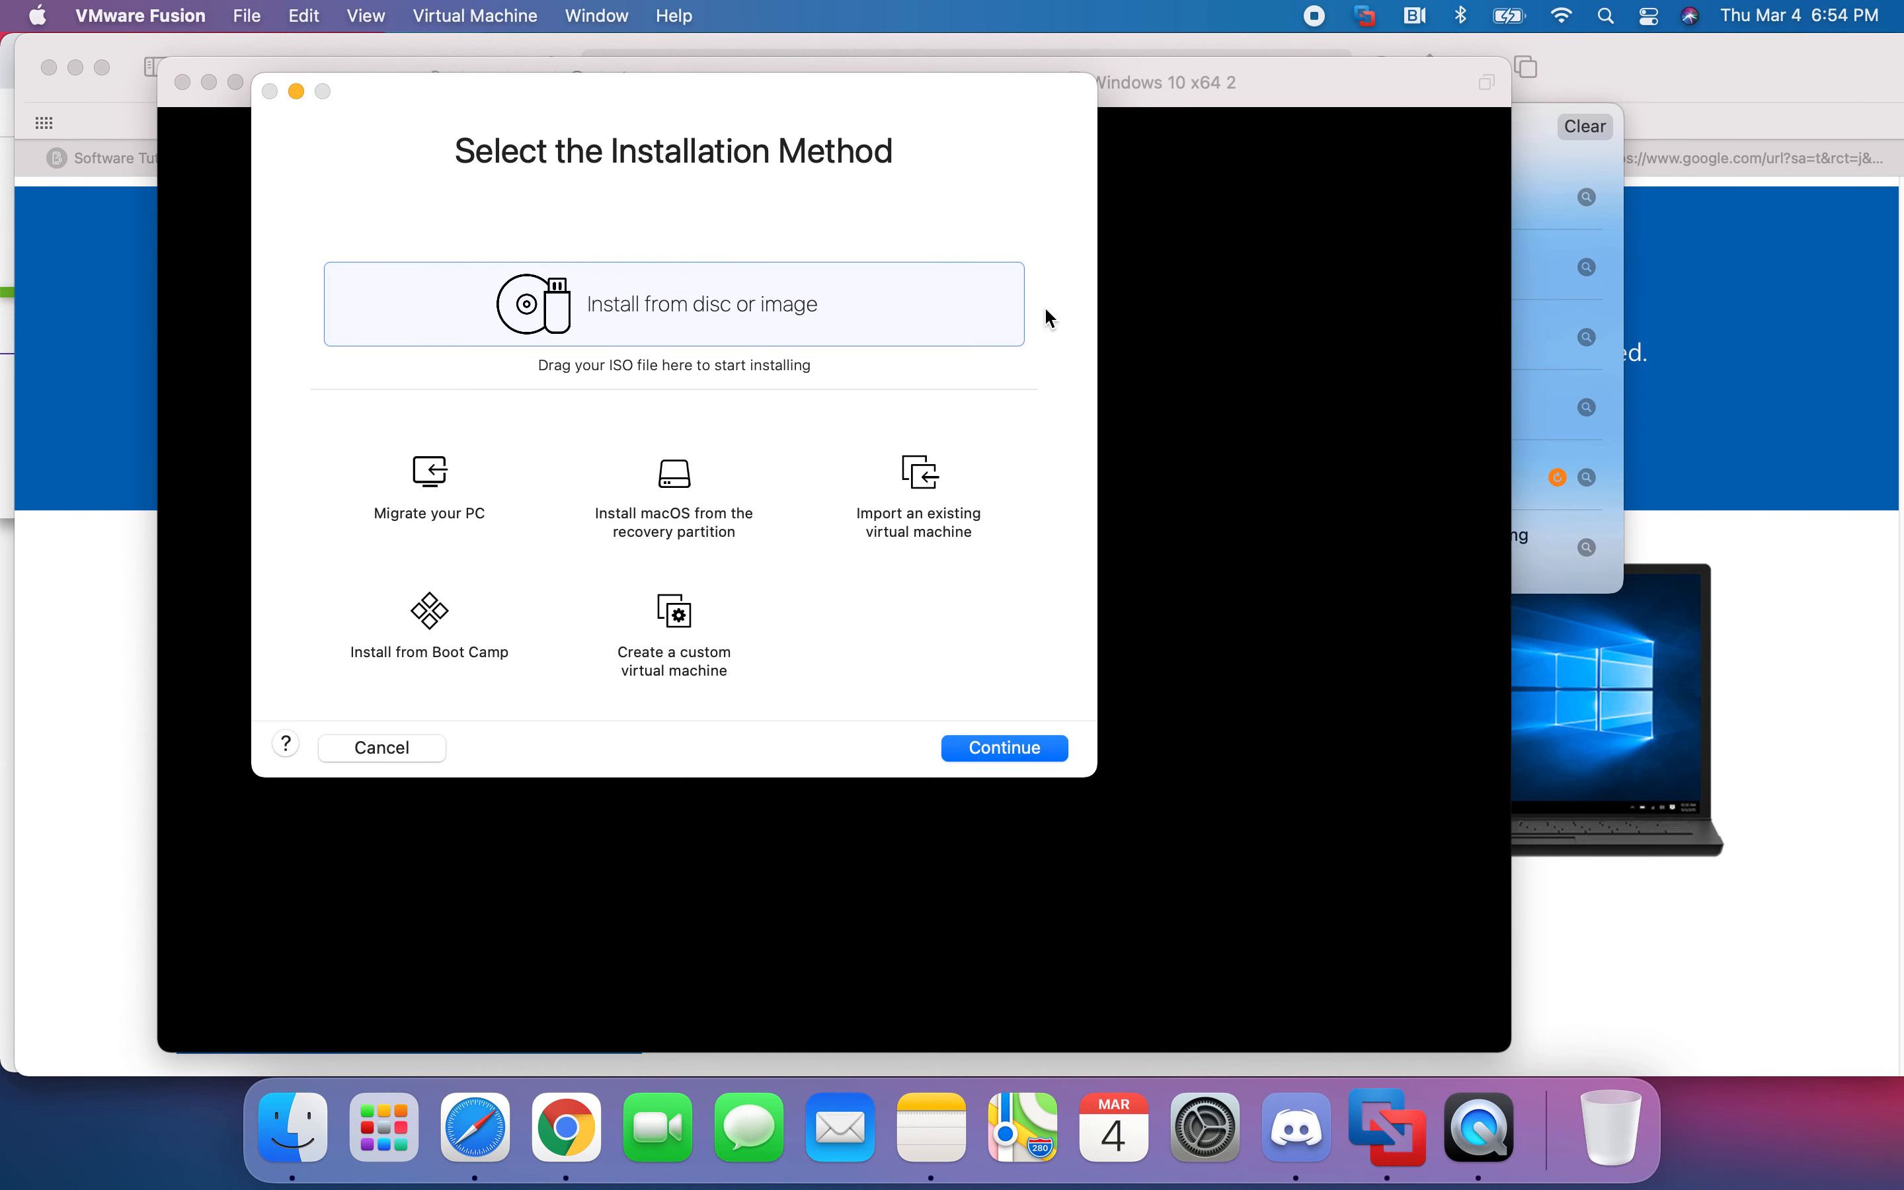
click(1532, 77)
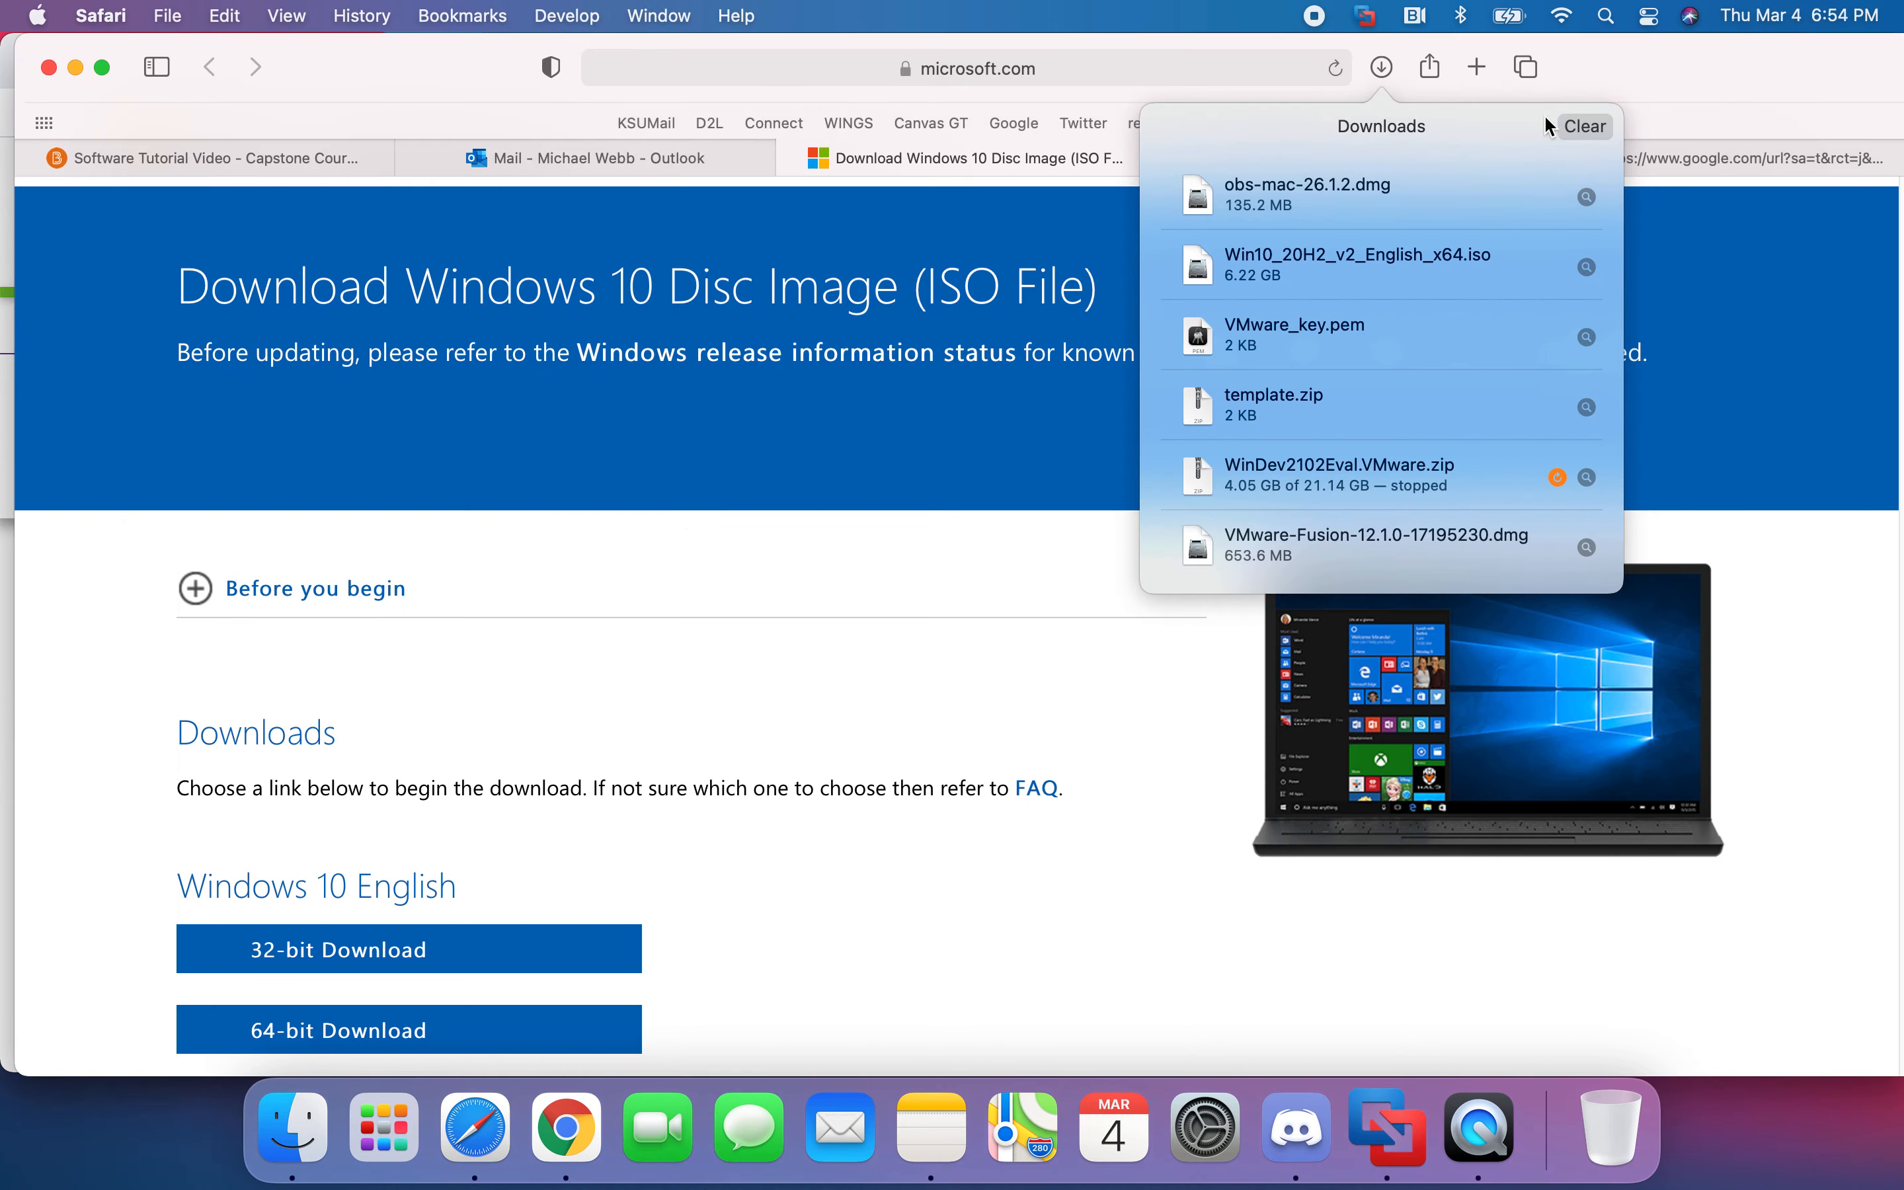
click(1388, 1129)
click(1122, 78)
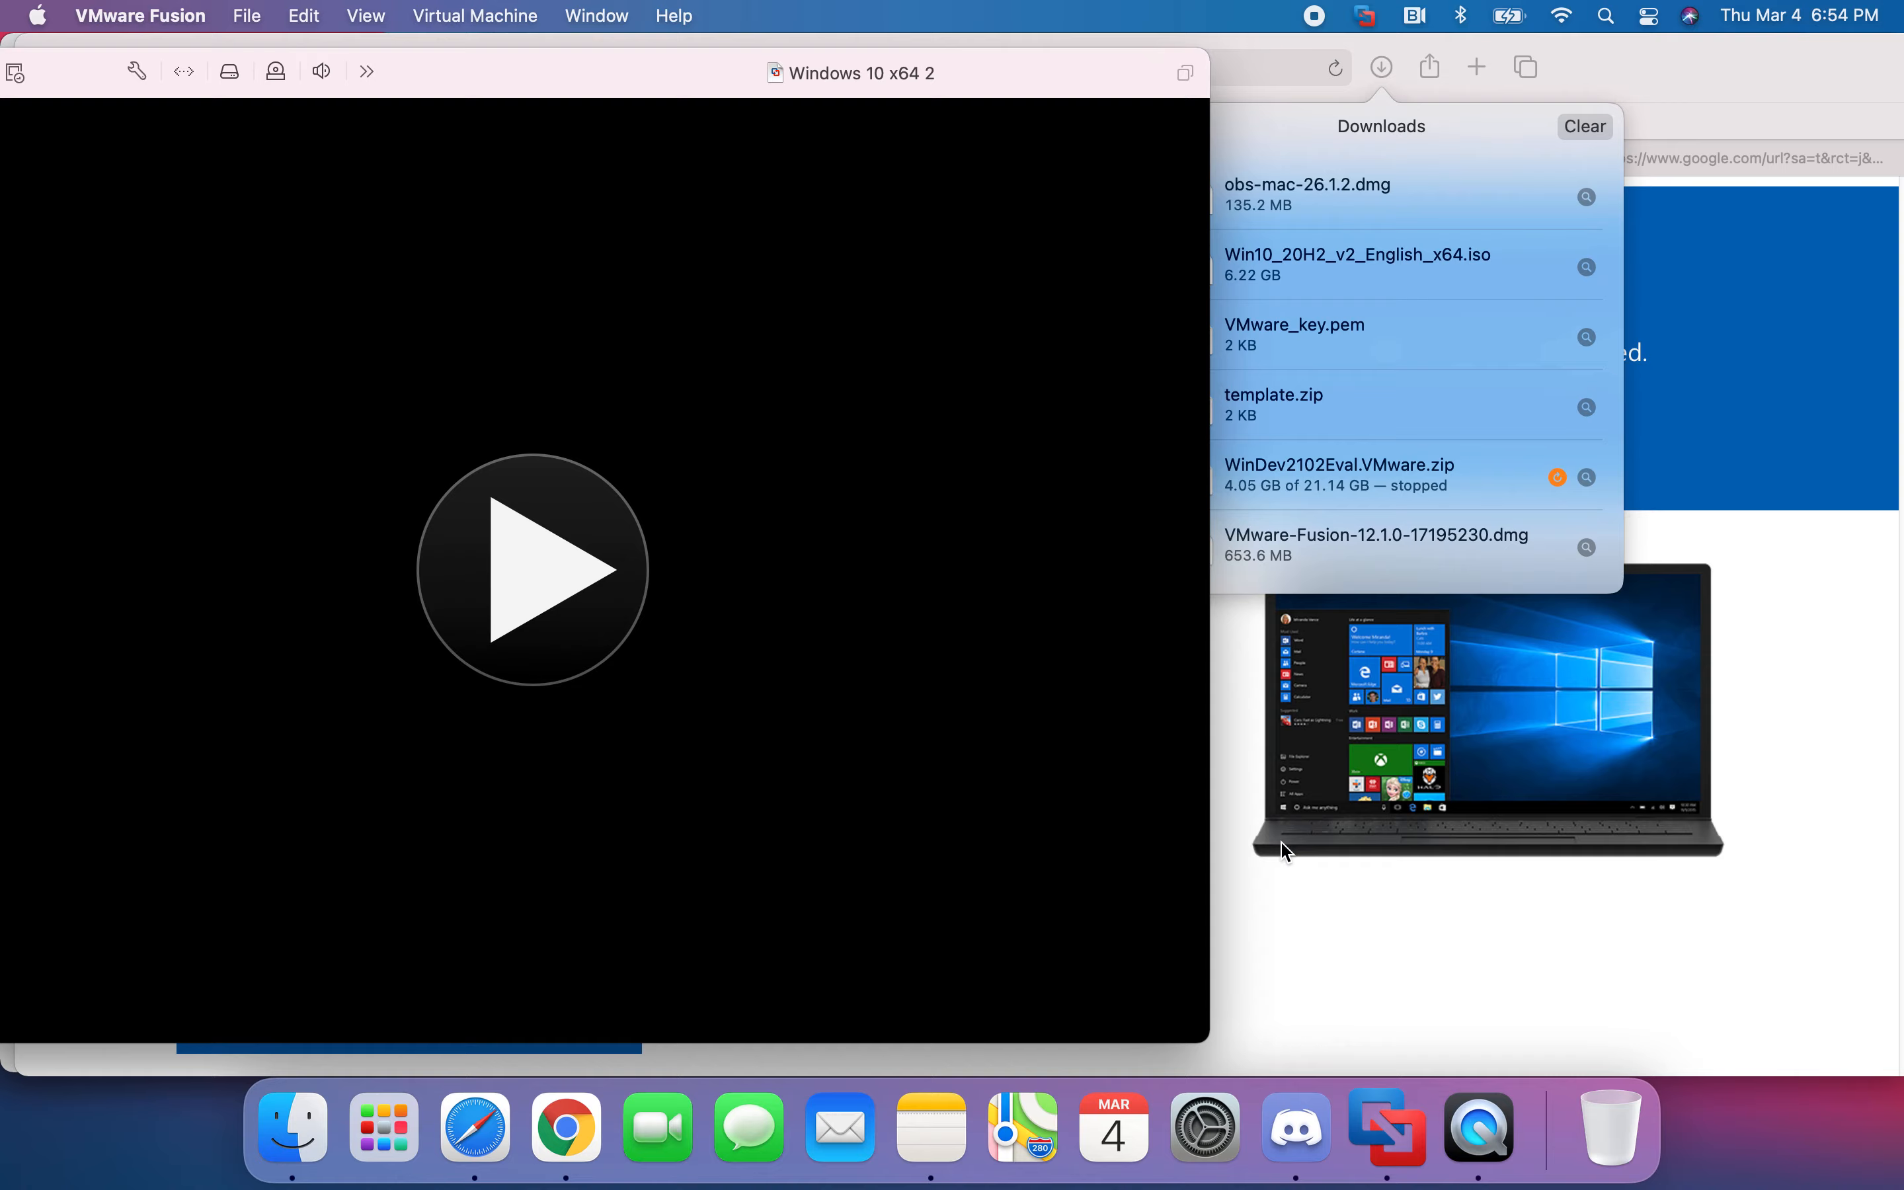
key(ctrl+Up)
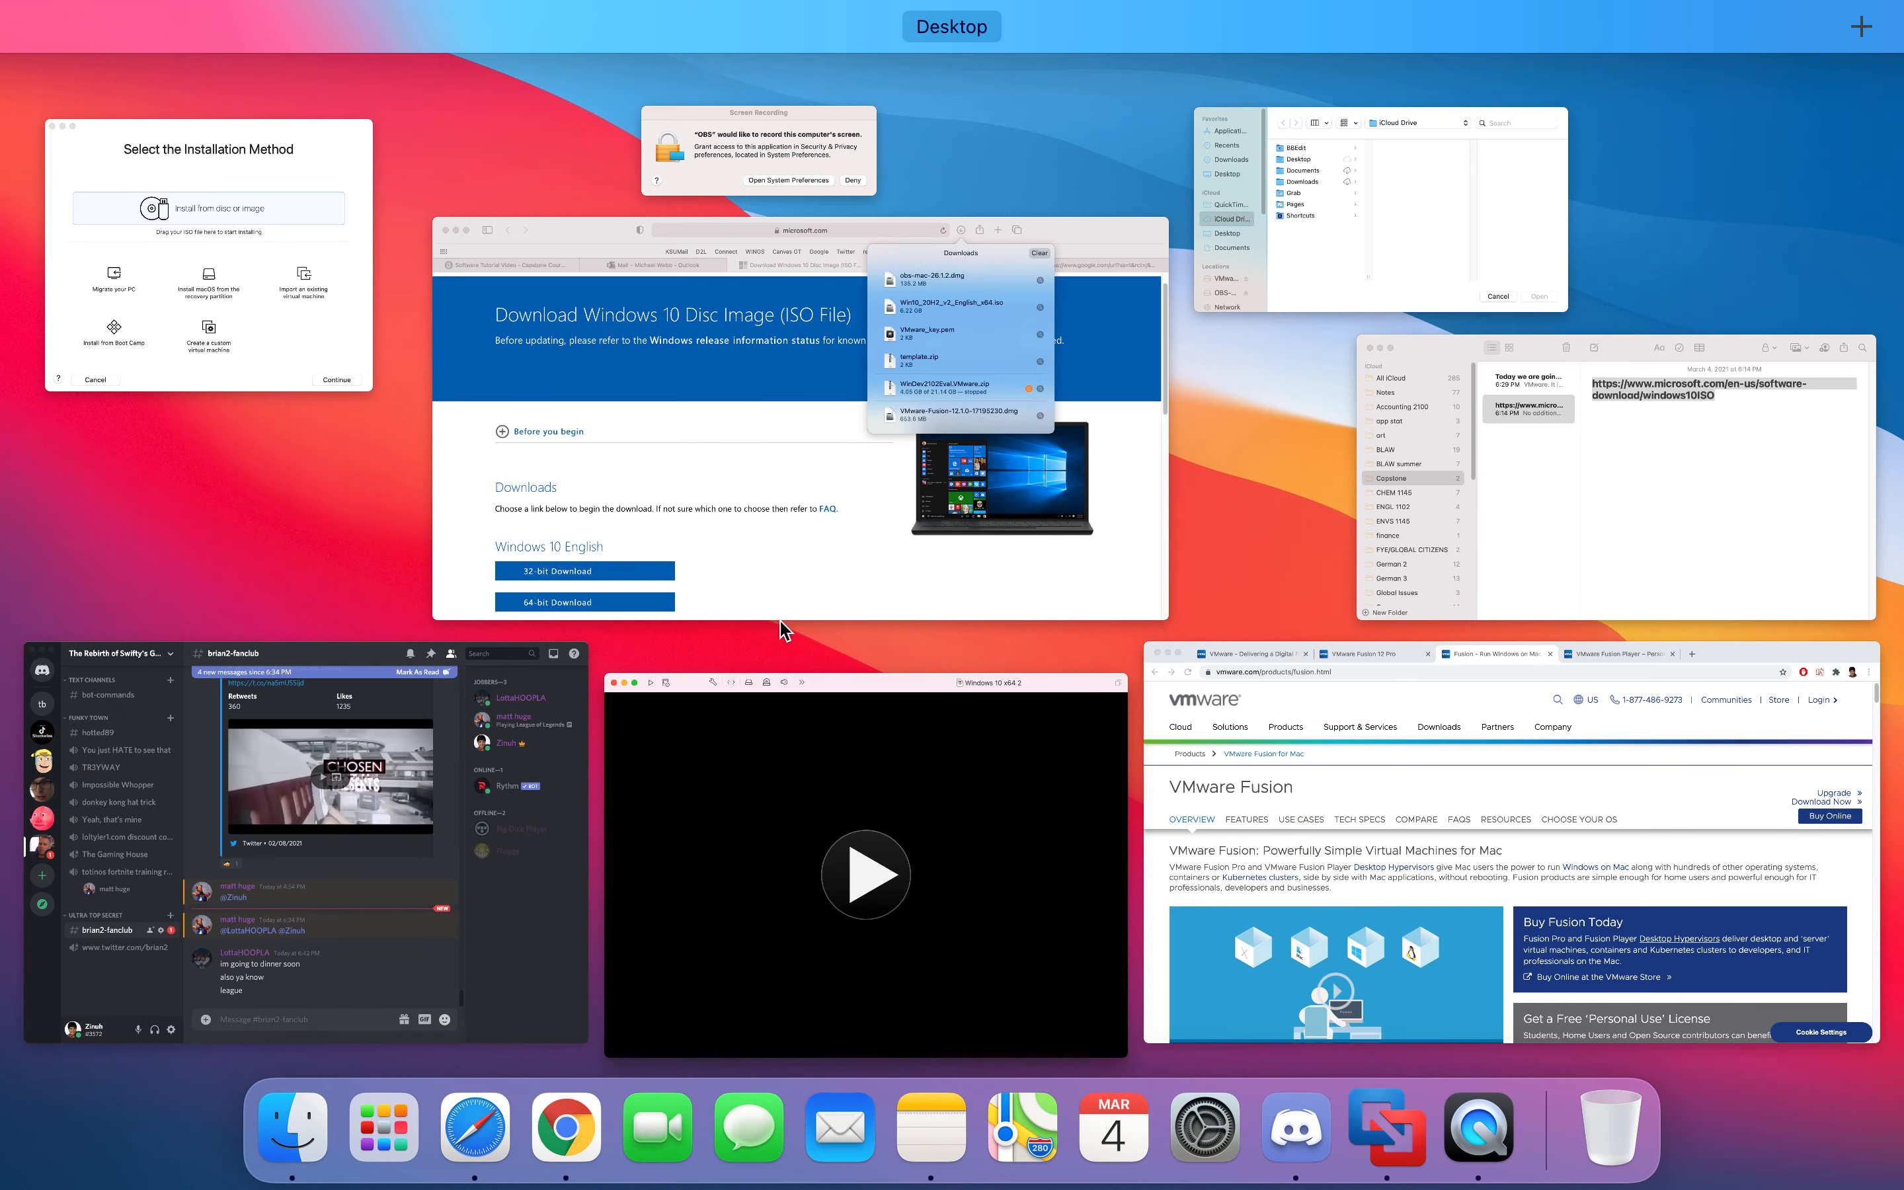
click(193, 211)
drag(1373, 260, 761, 305)
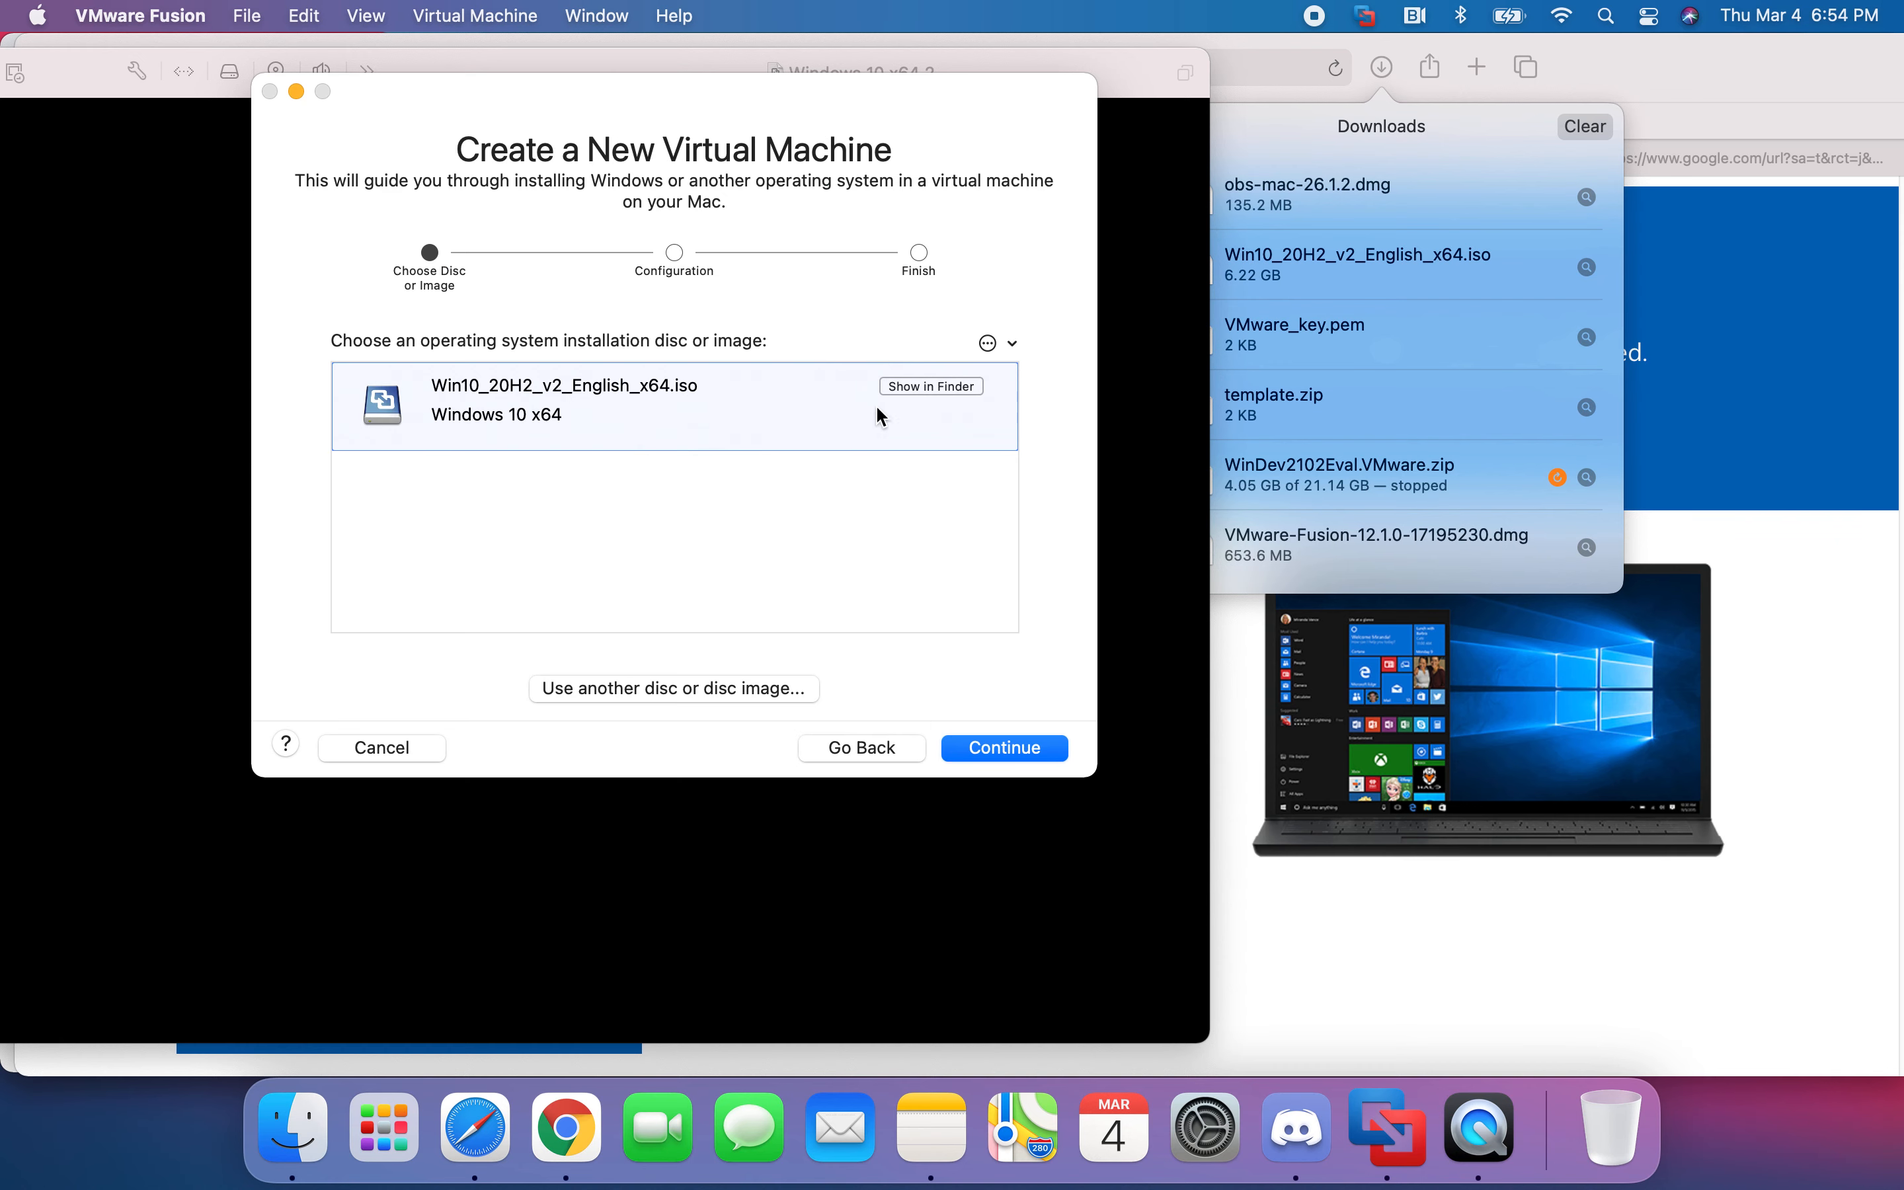
- Move to Easy Install and enter and confirm the account password
click(1035, 749)
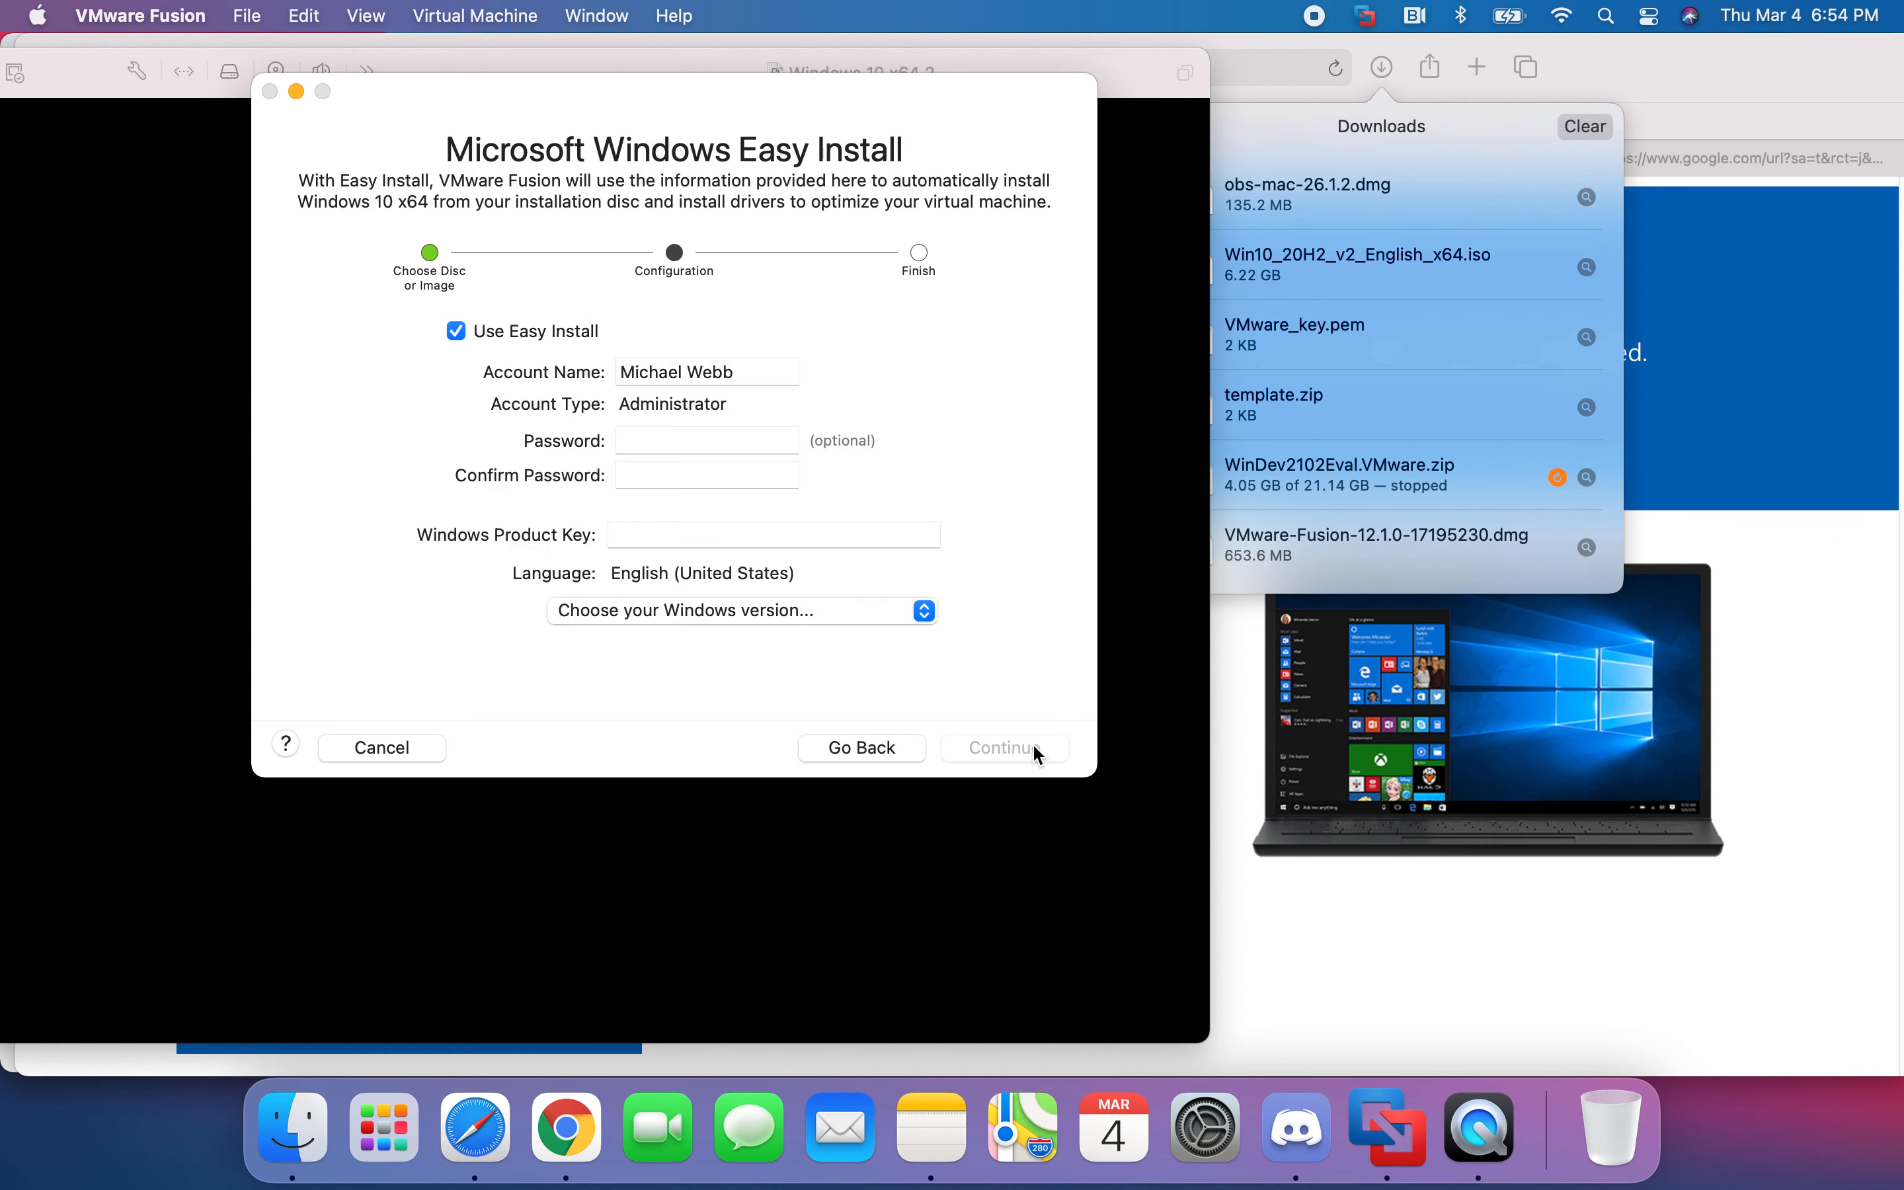
click(669, 443)
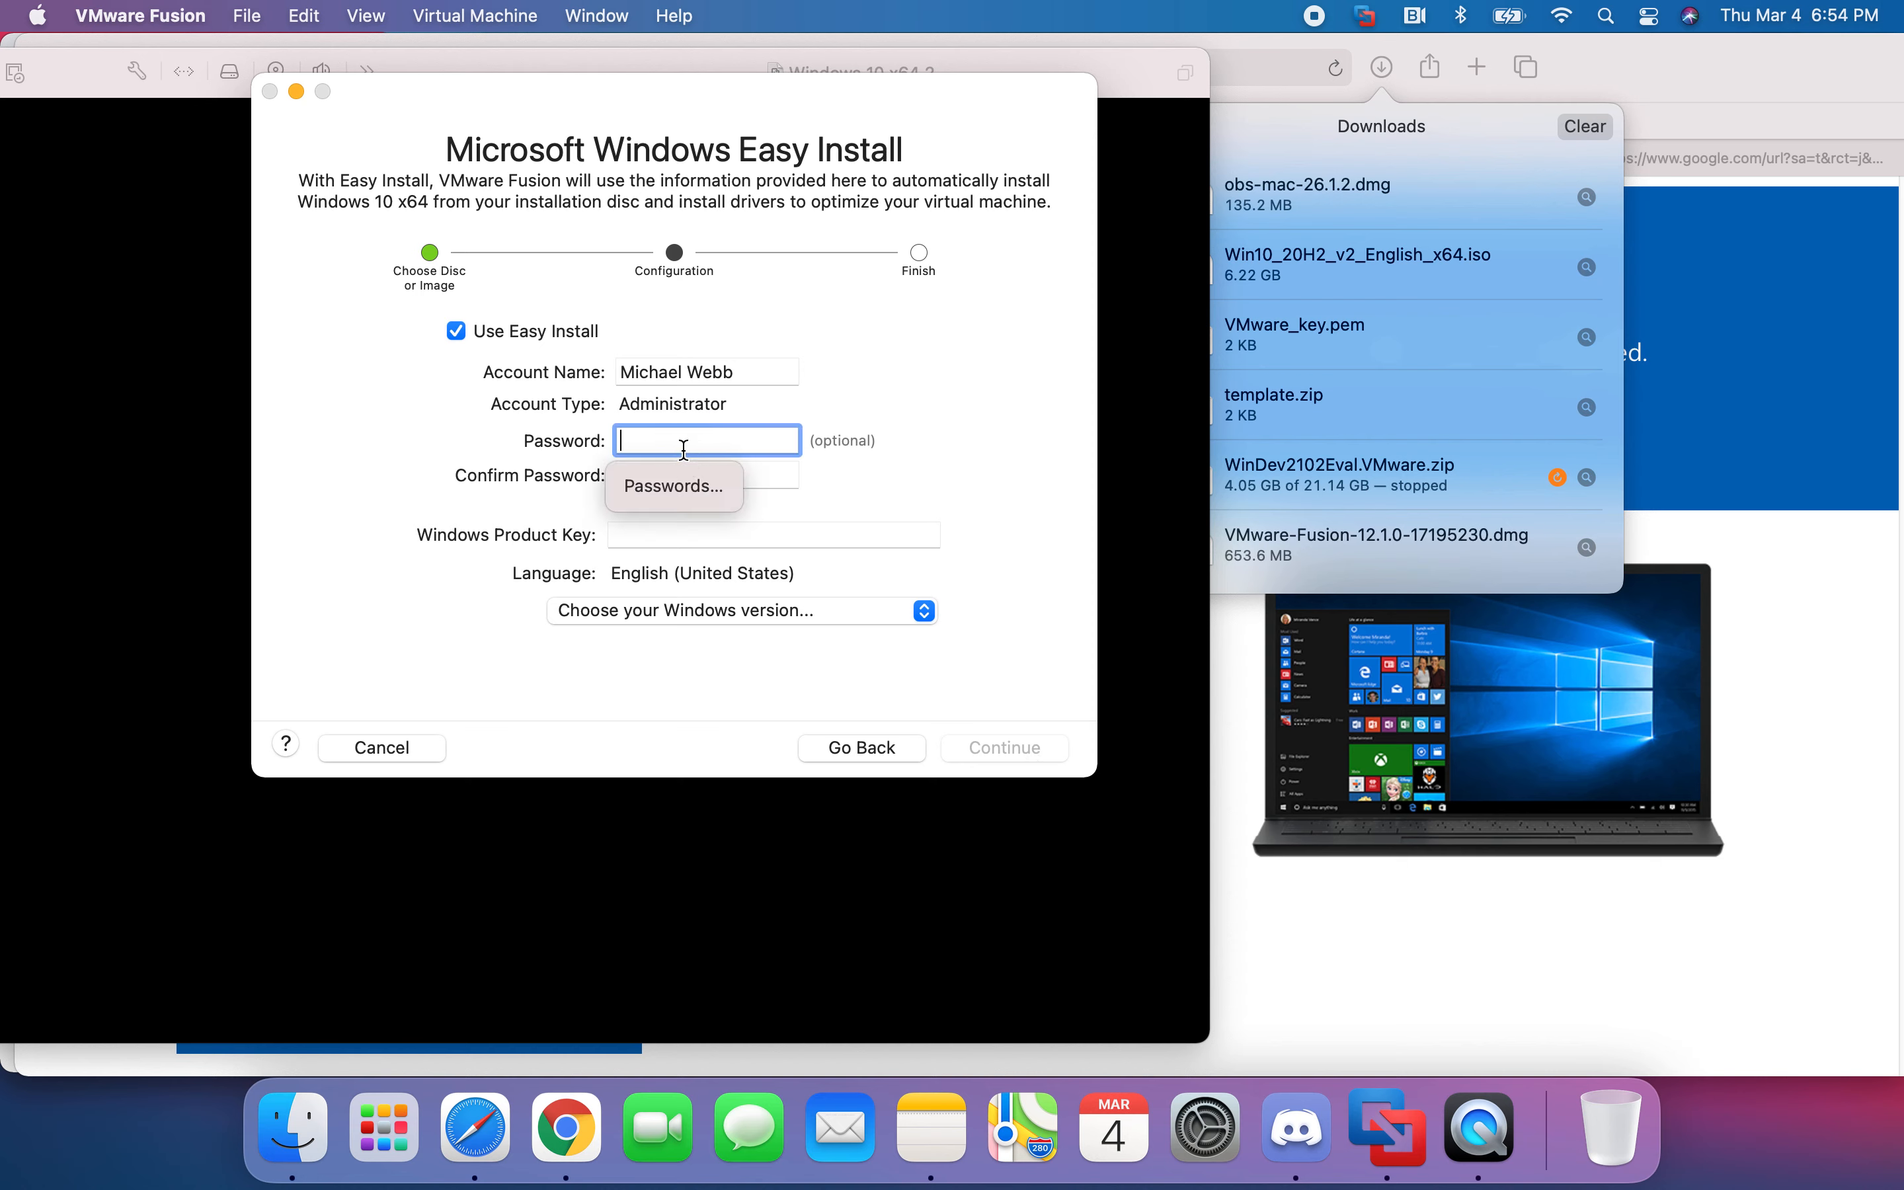
text(********)
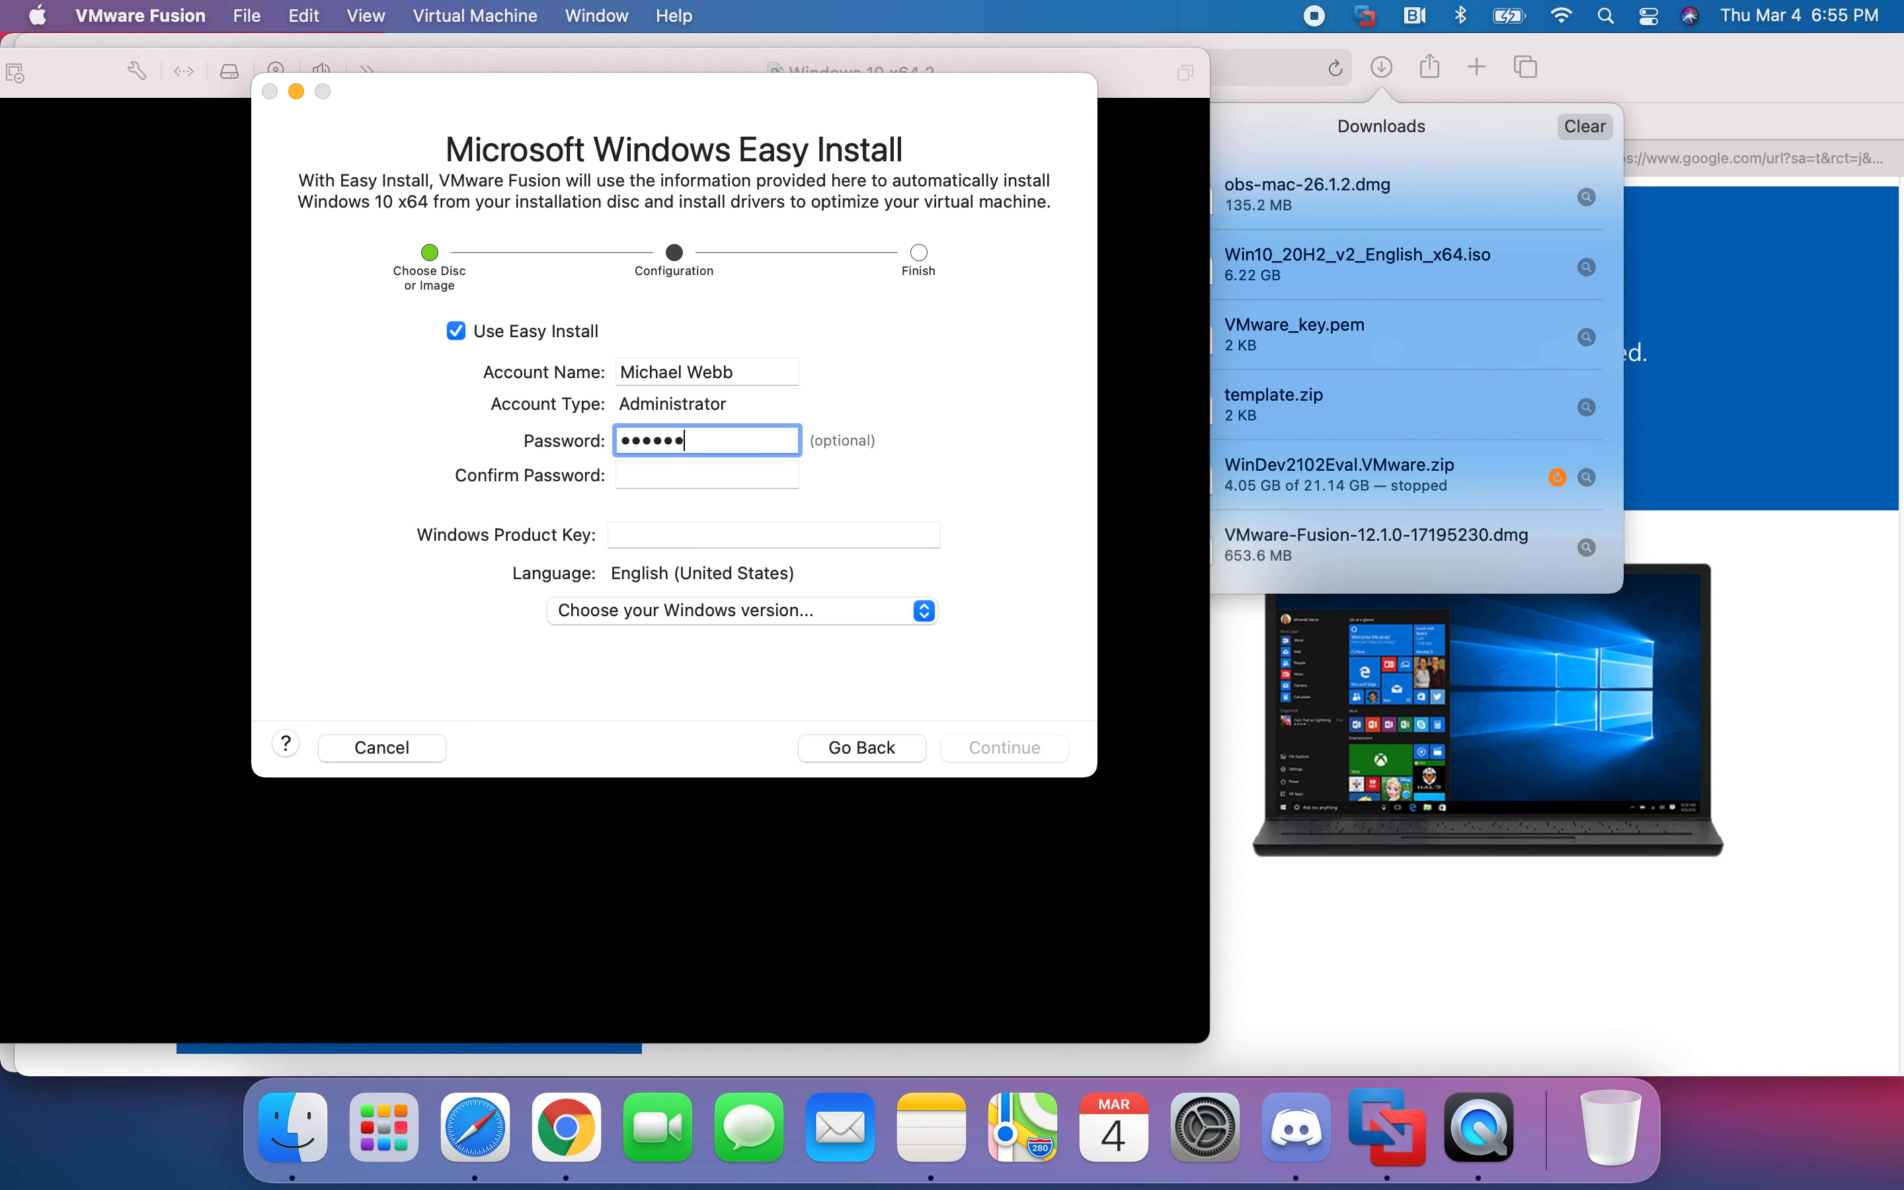
click(690, 479)
text(********)
key(BackSpace)
key(BackSpace)
key(BackSpace)
key(BackSpace)
key(BackSpace)
key(BackSpace)
key(BackSpace)
key(BackSpace)
text(********)
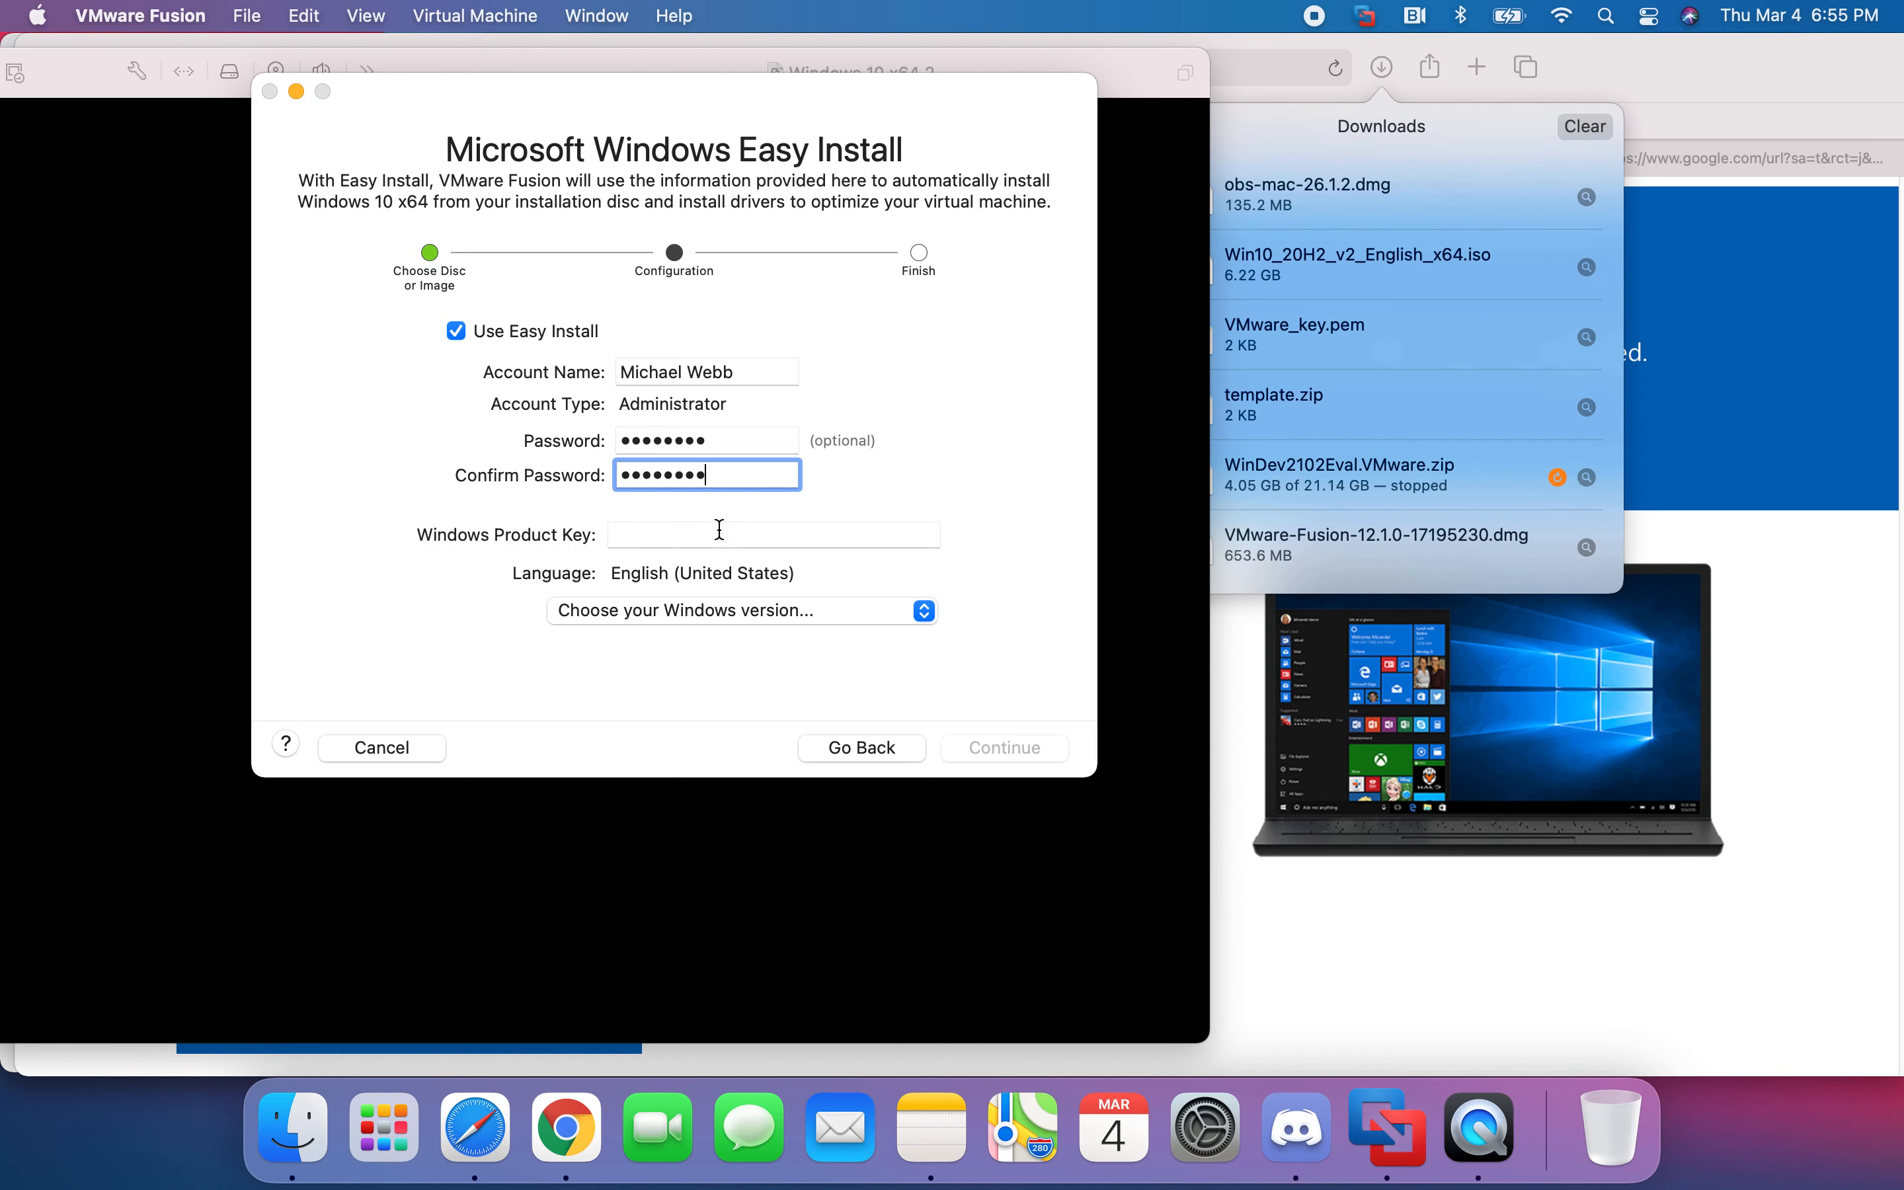
- Leave the product key blank, choose Windows 10 Home, and continue
click(719, 529)
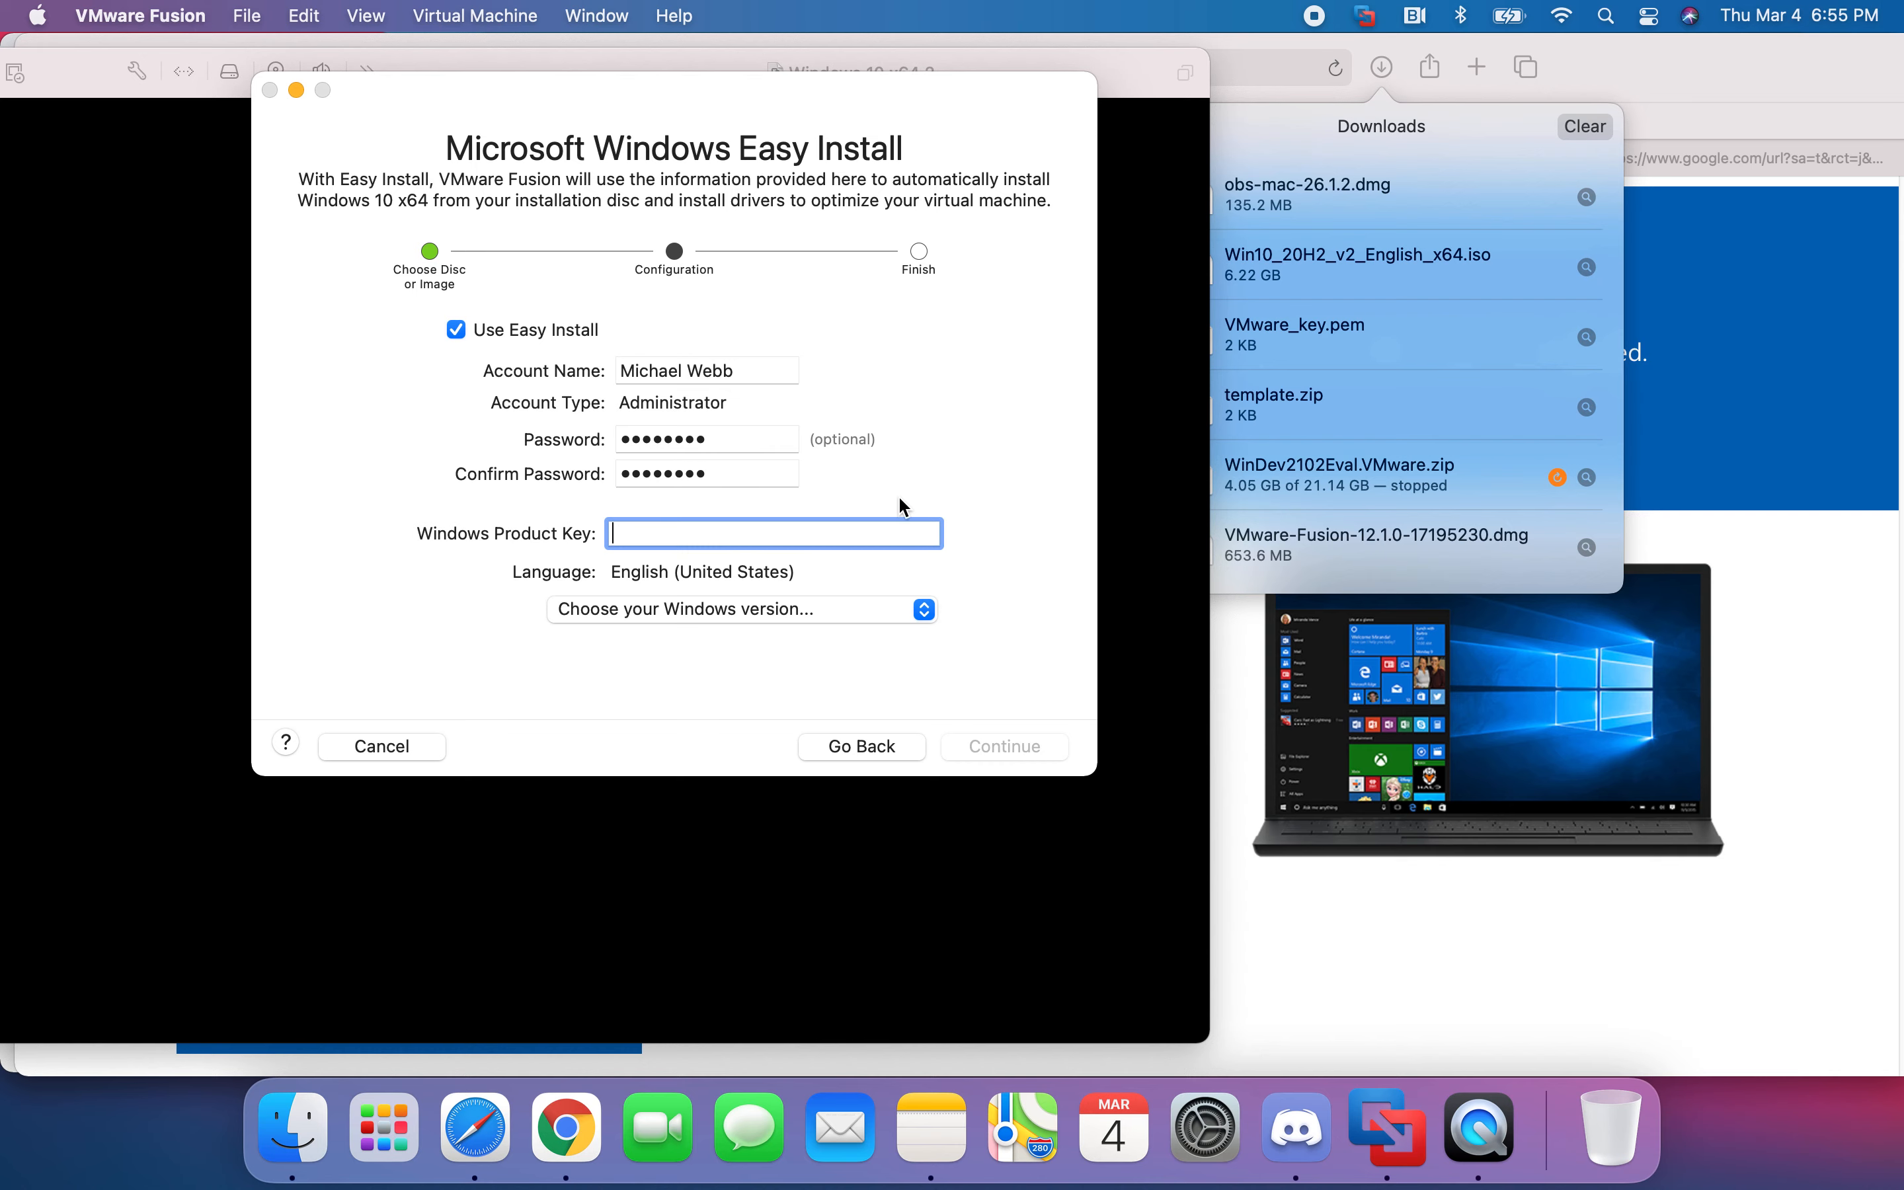
click(724, 613)
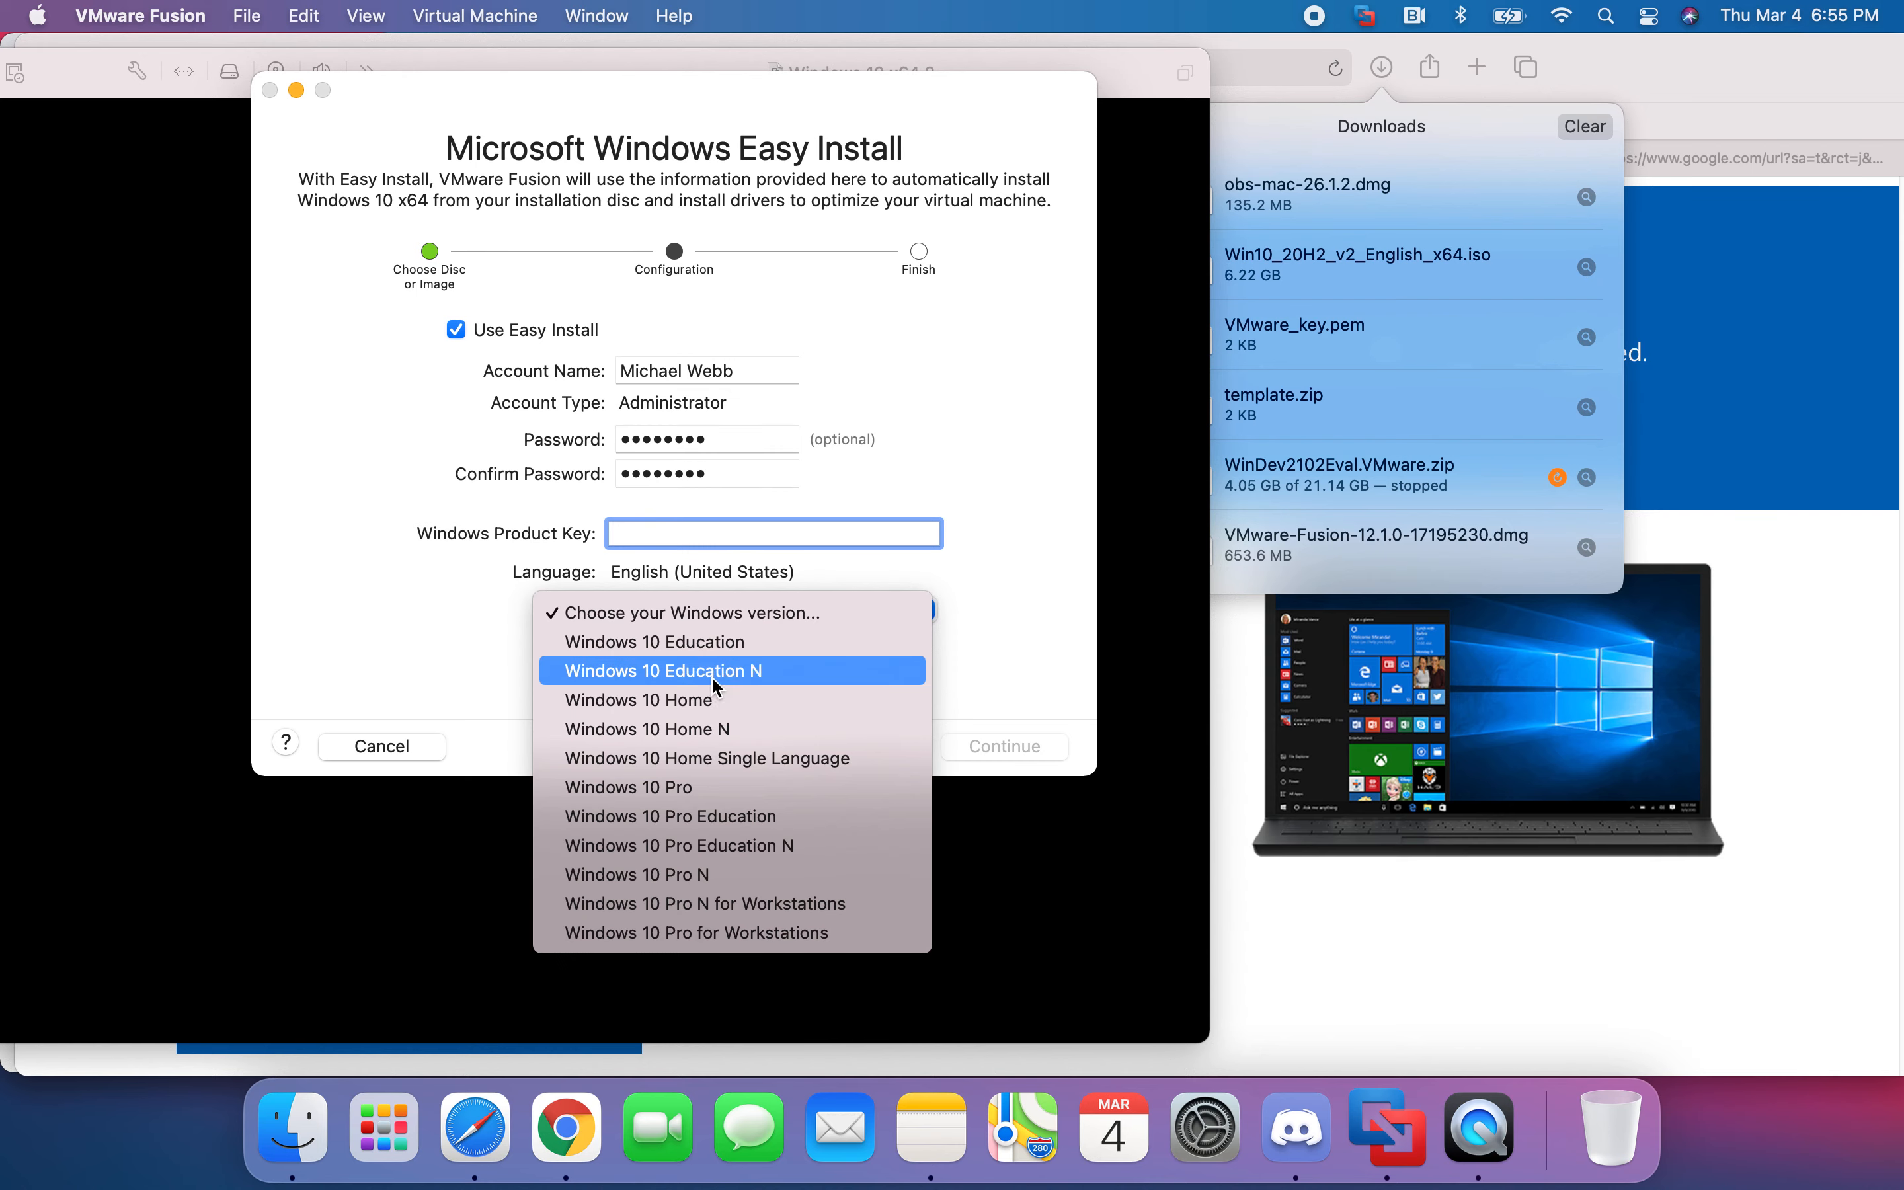
click(691, 710)
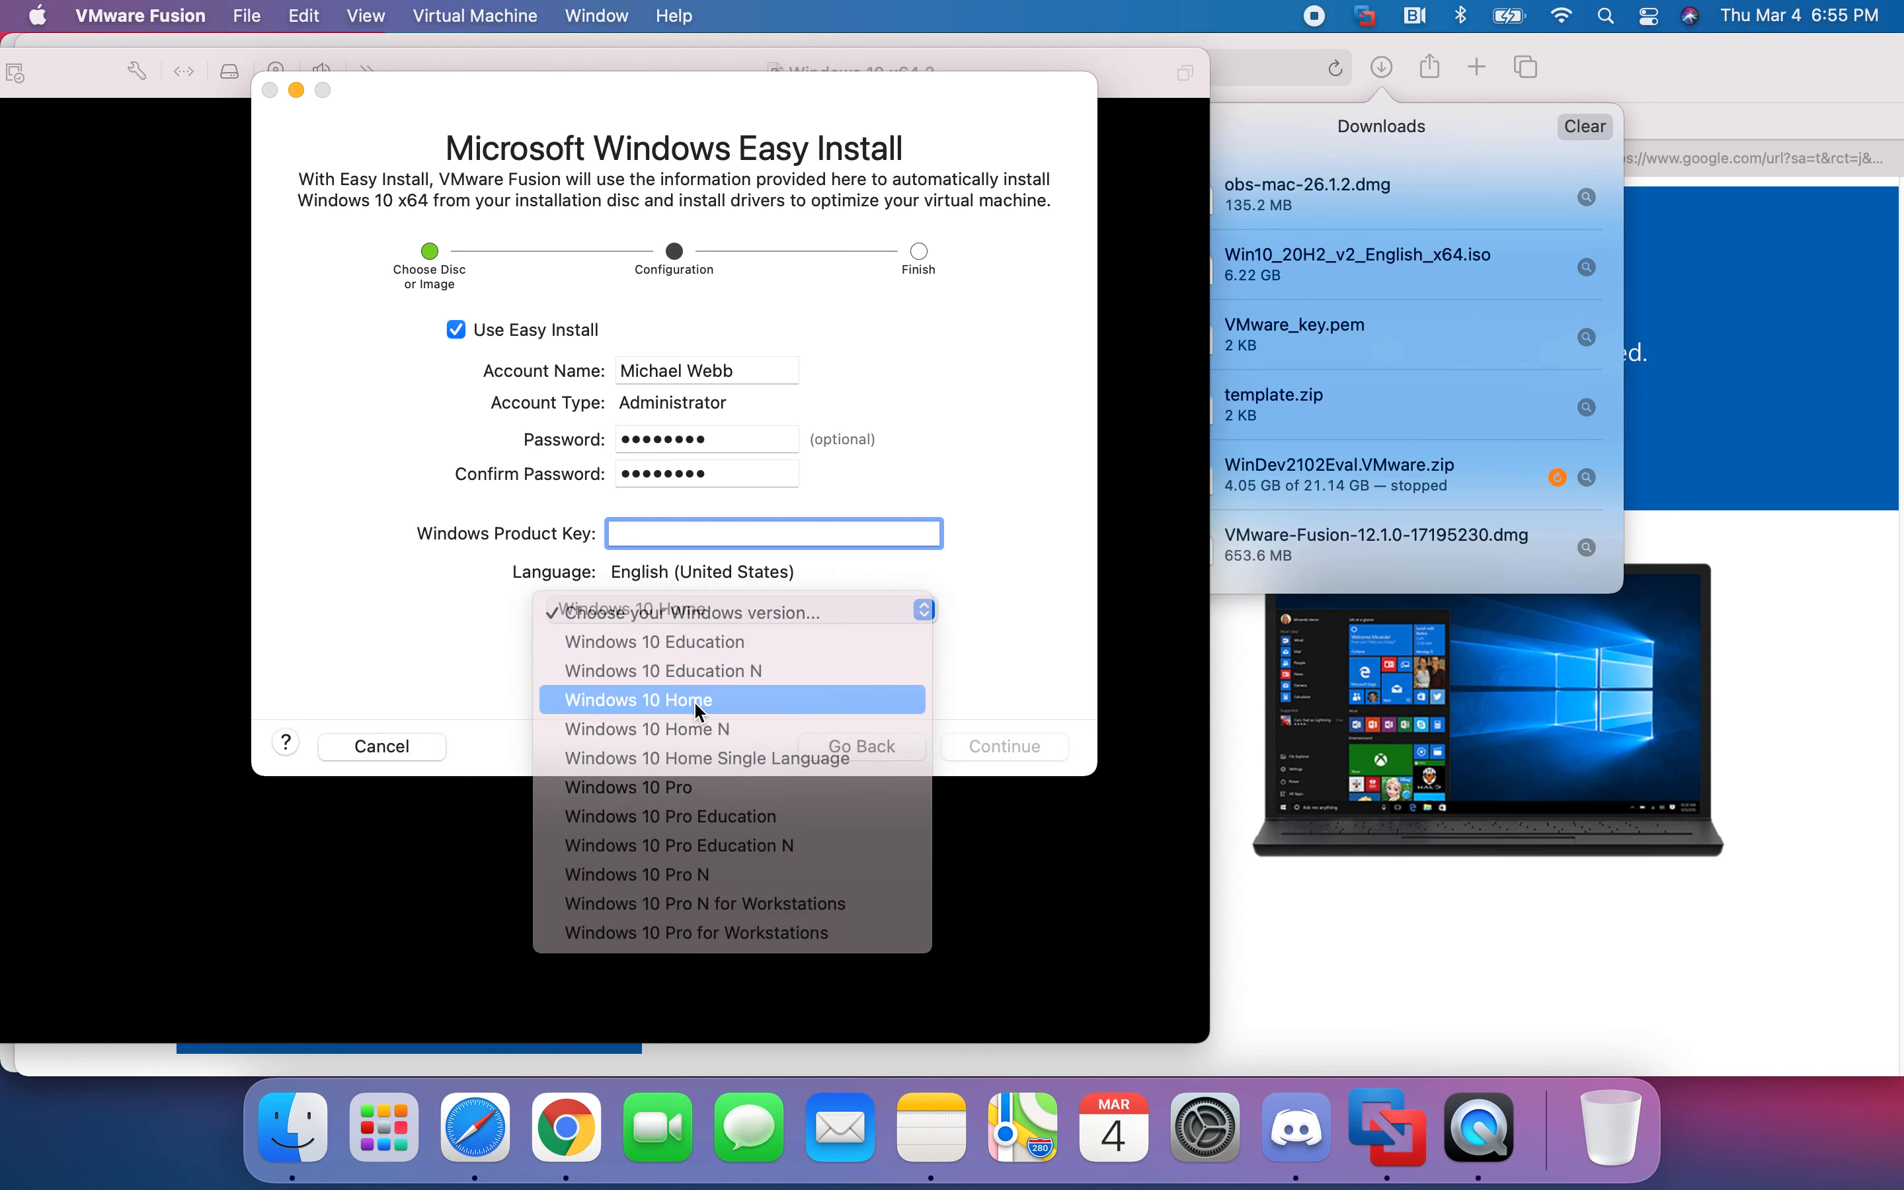
click(1022, 748)
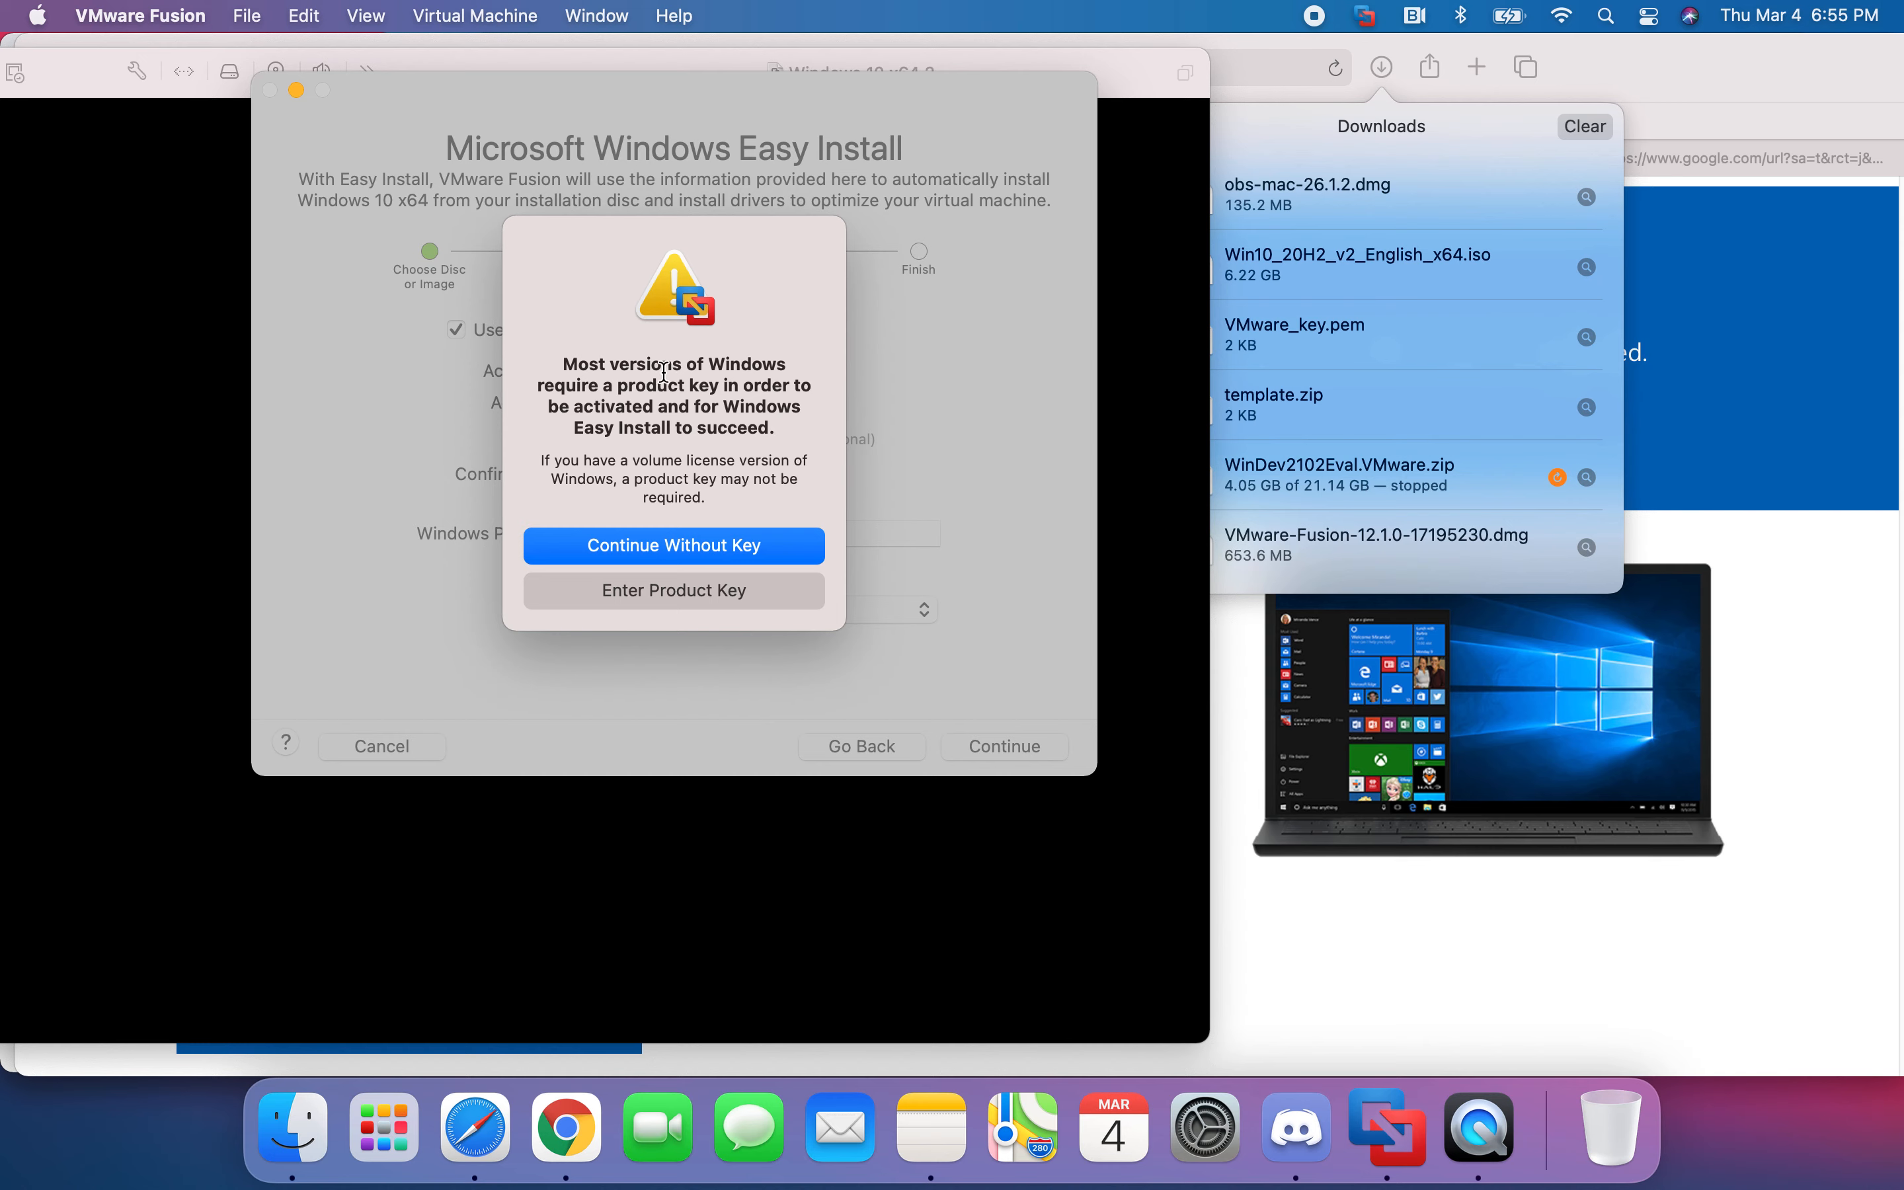
- Continue without a Windows product key to reach the Integration choice
click(718, 549)
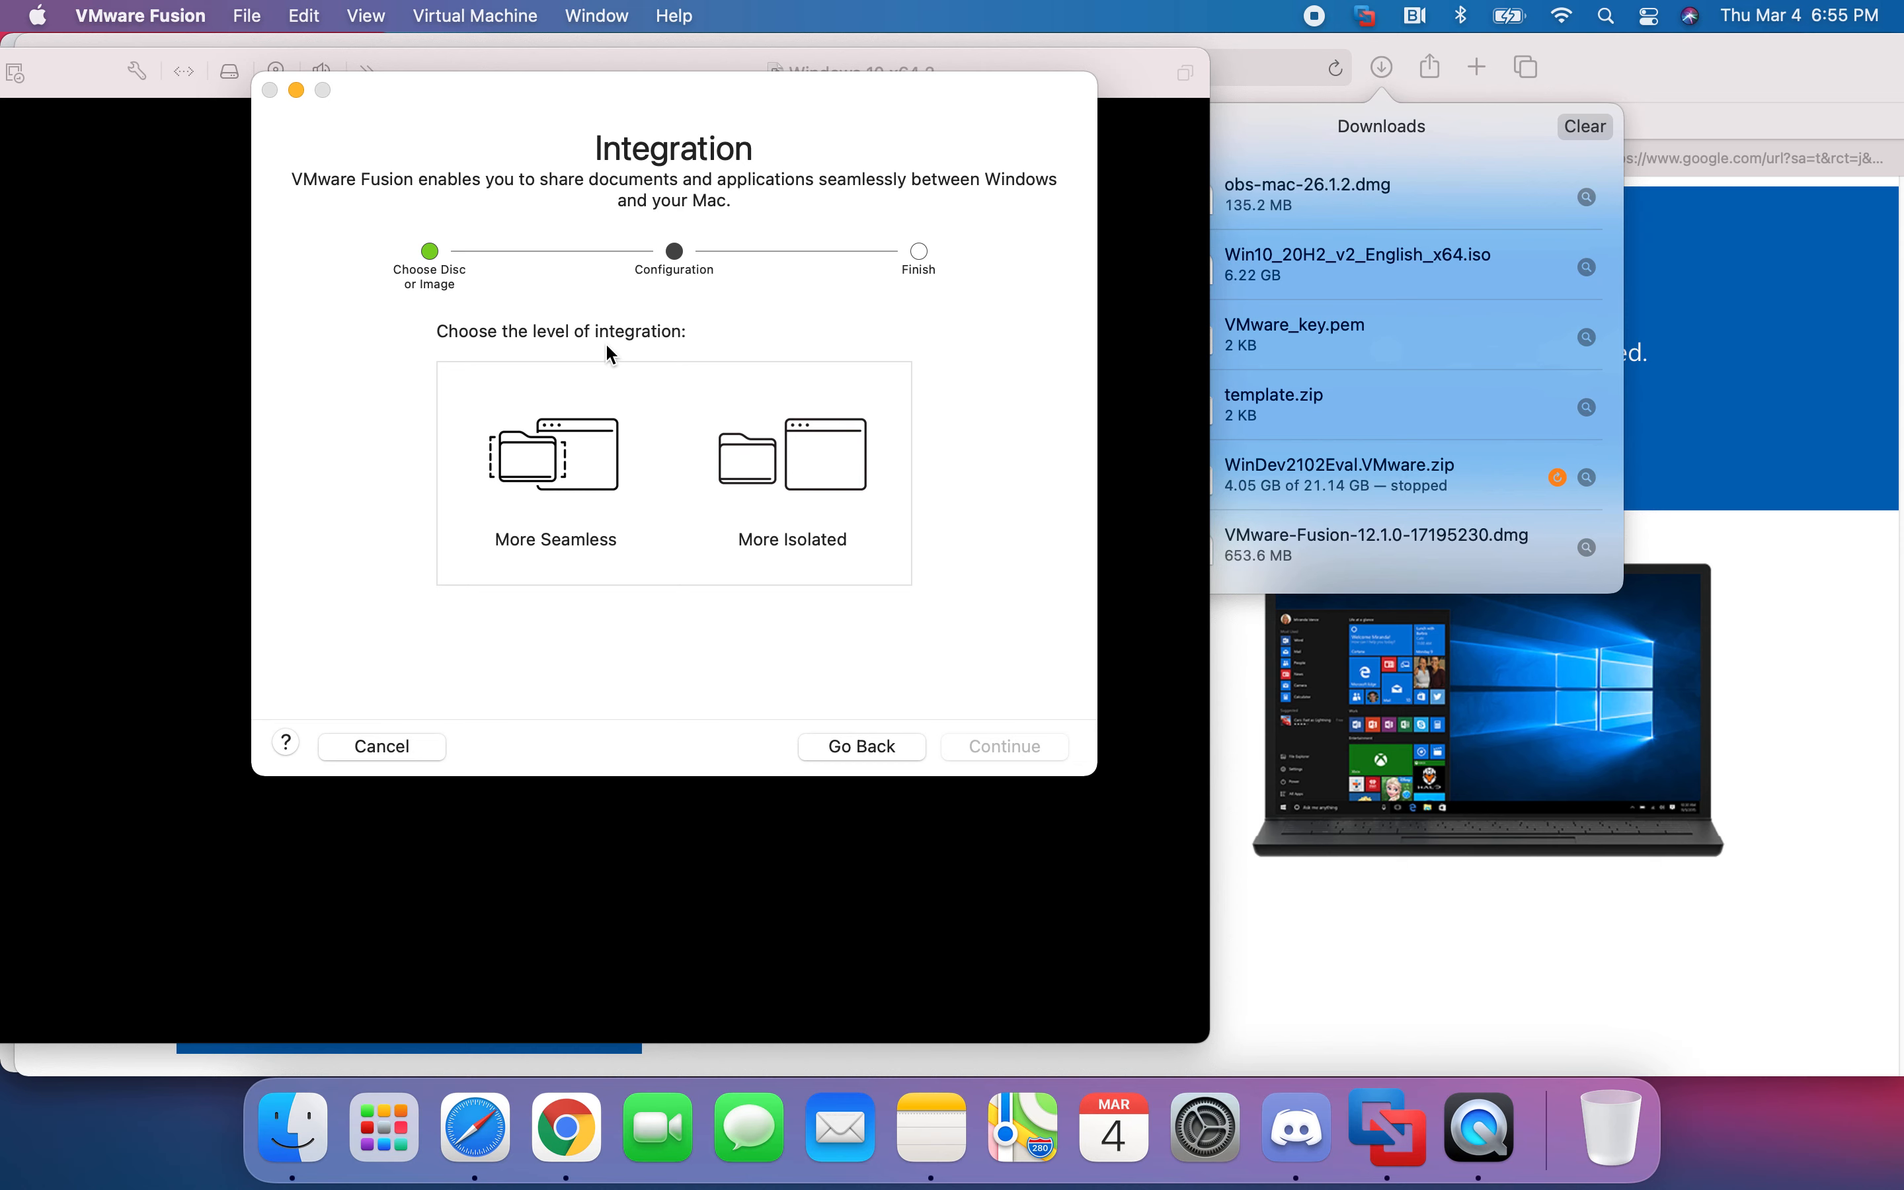
- Choose the More Isolated integration level and advance to the Finish summary
click(604, 488)
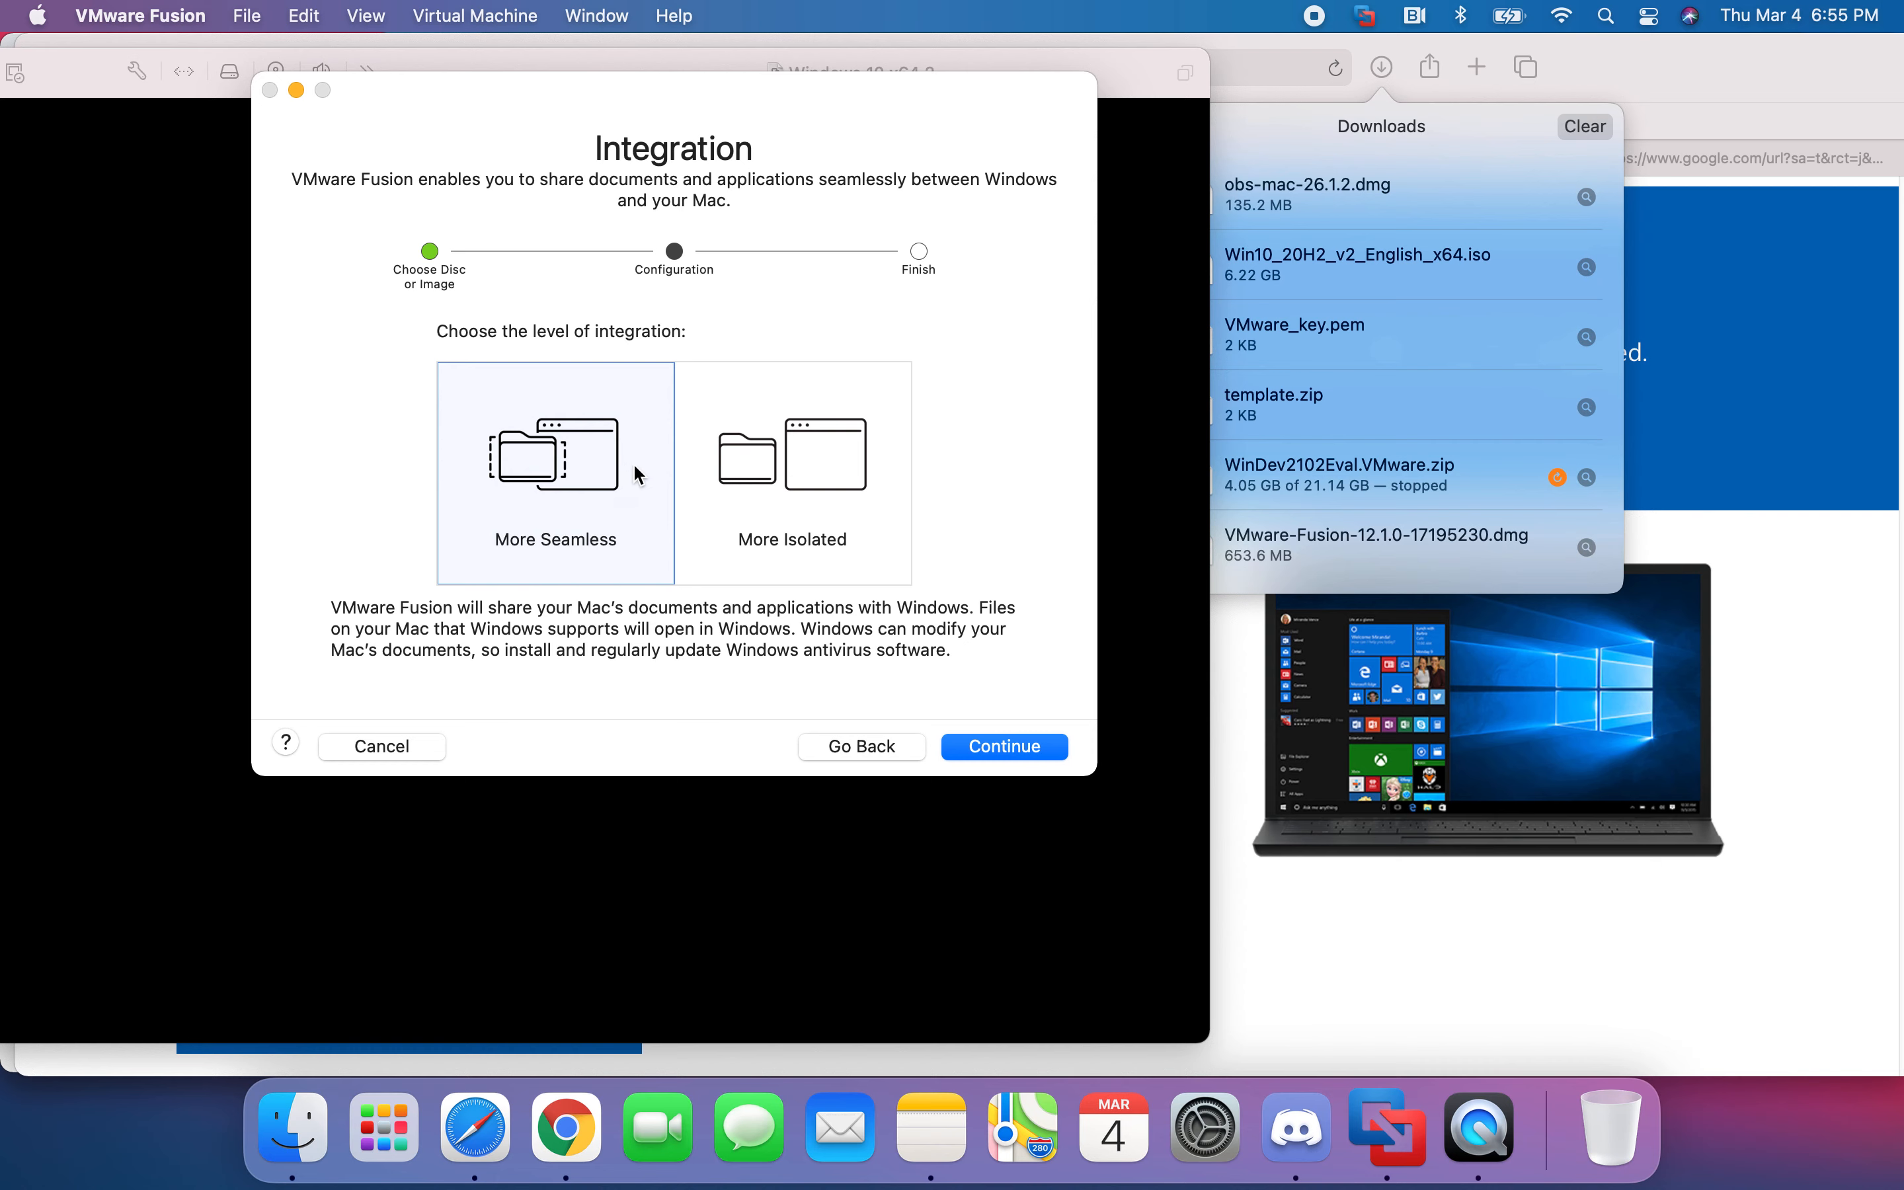
click(822, 513)
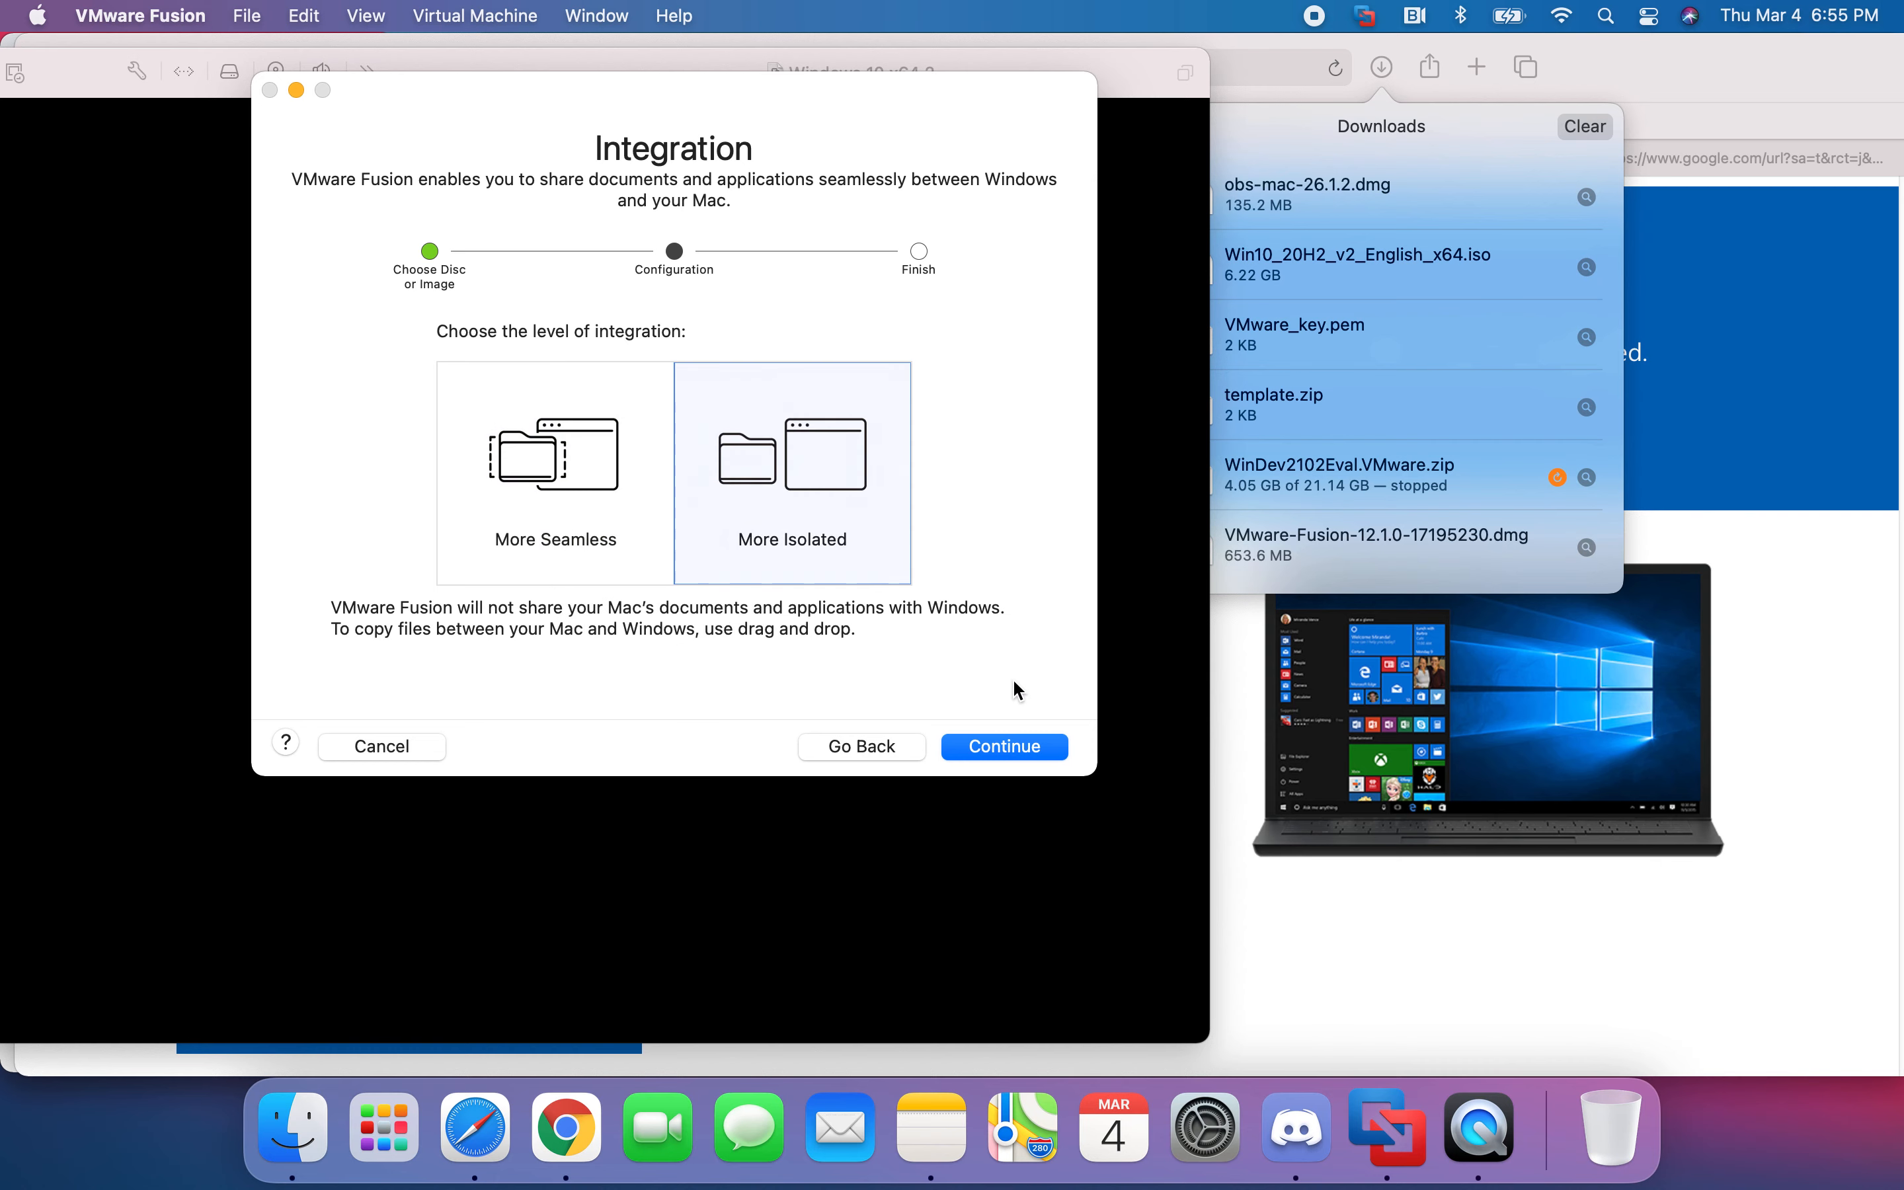
click(1004, 751)
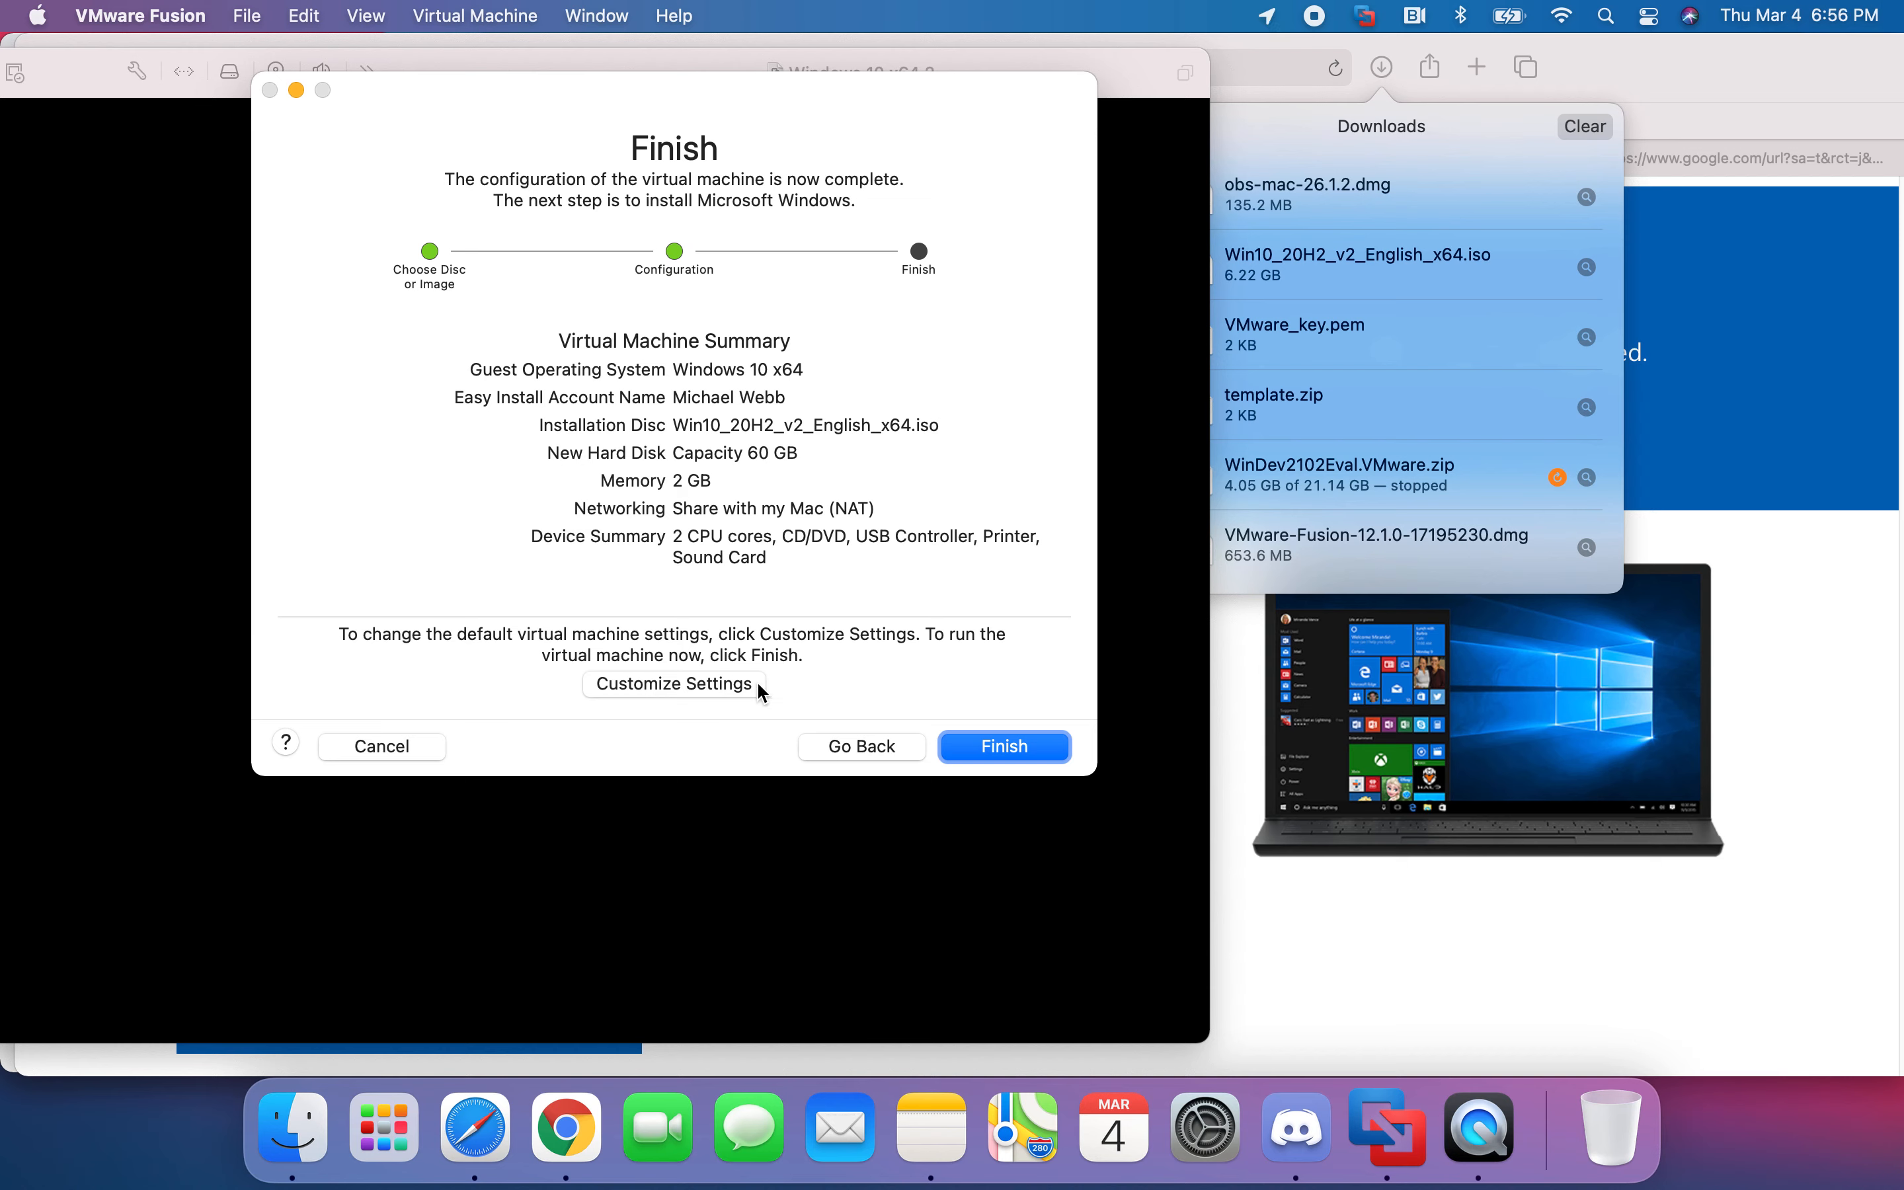
- Finish the wizard, keep Virtual Machines as location, and save it as 'Windows 10 x64 3'
click(972, 755)
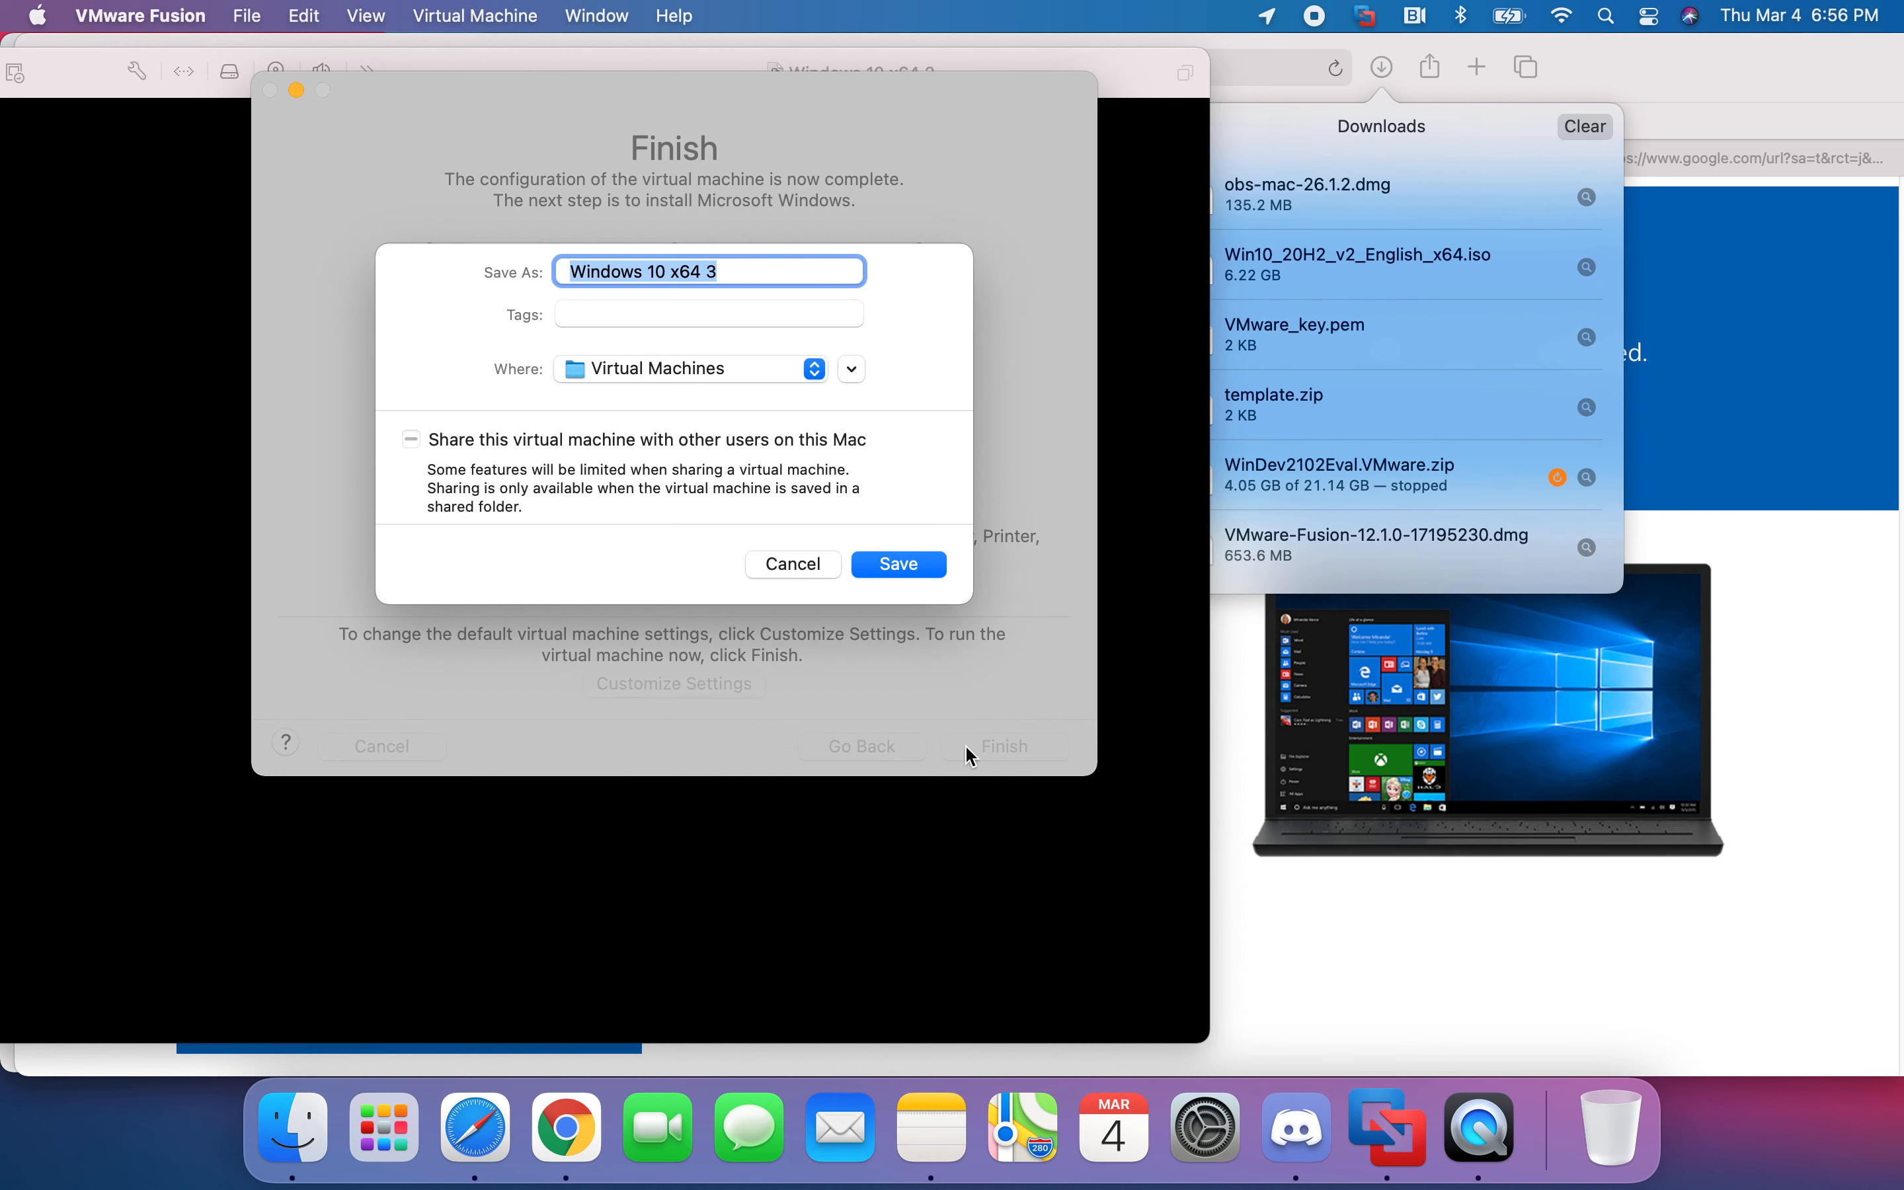
click(713, 369)
click(710, 369)
click(899, 565)
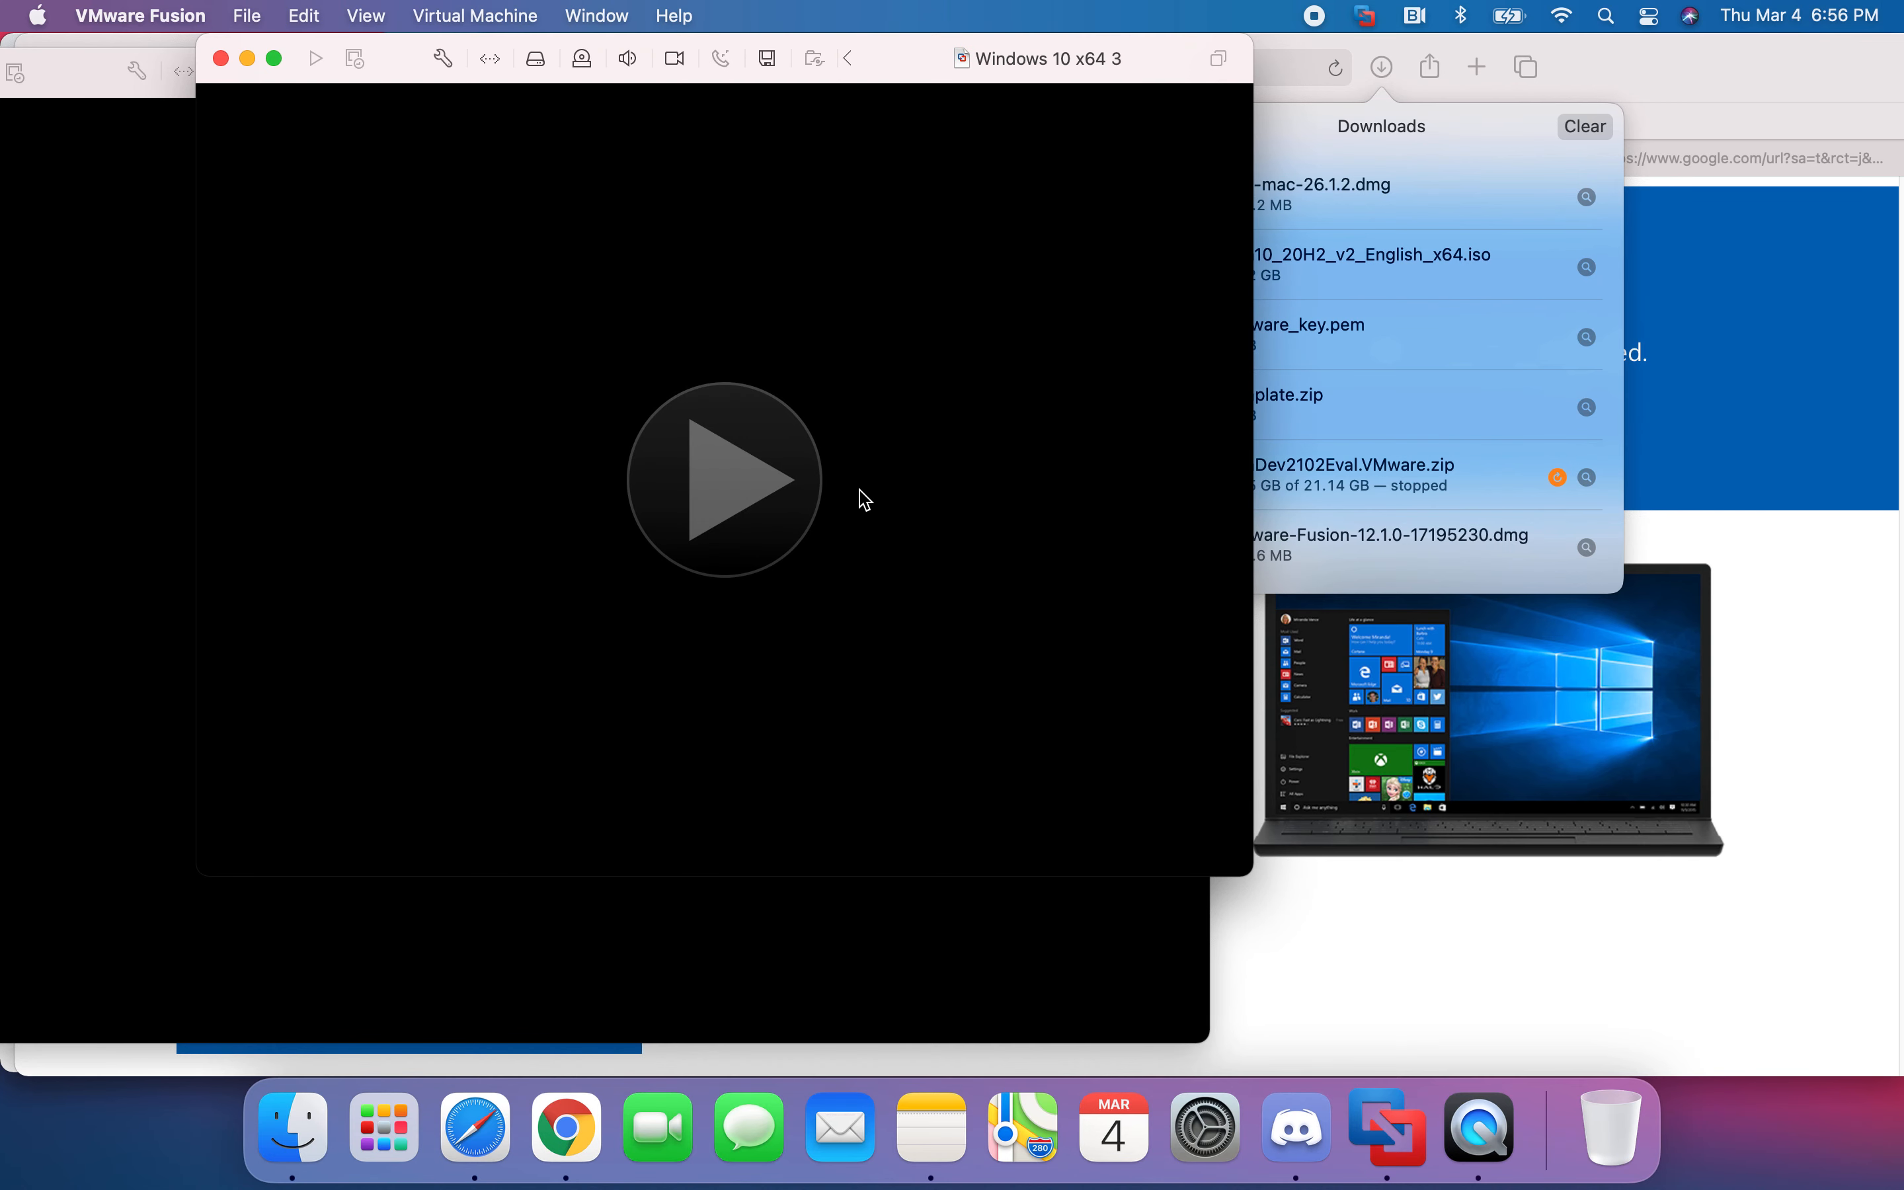
- Power on Windows 10 x64 3, boot from the DVD, then close it saving its state
click(778, 393)
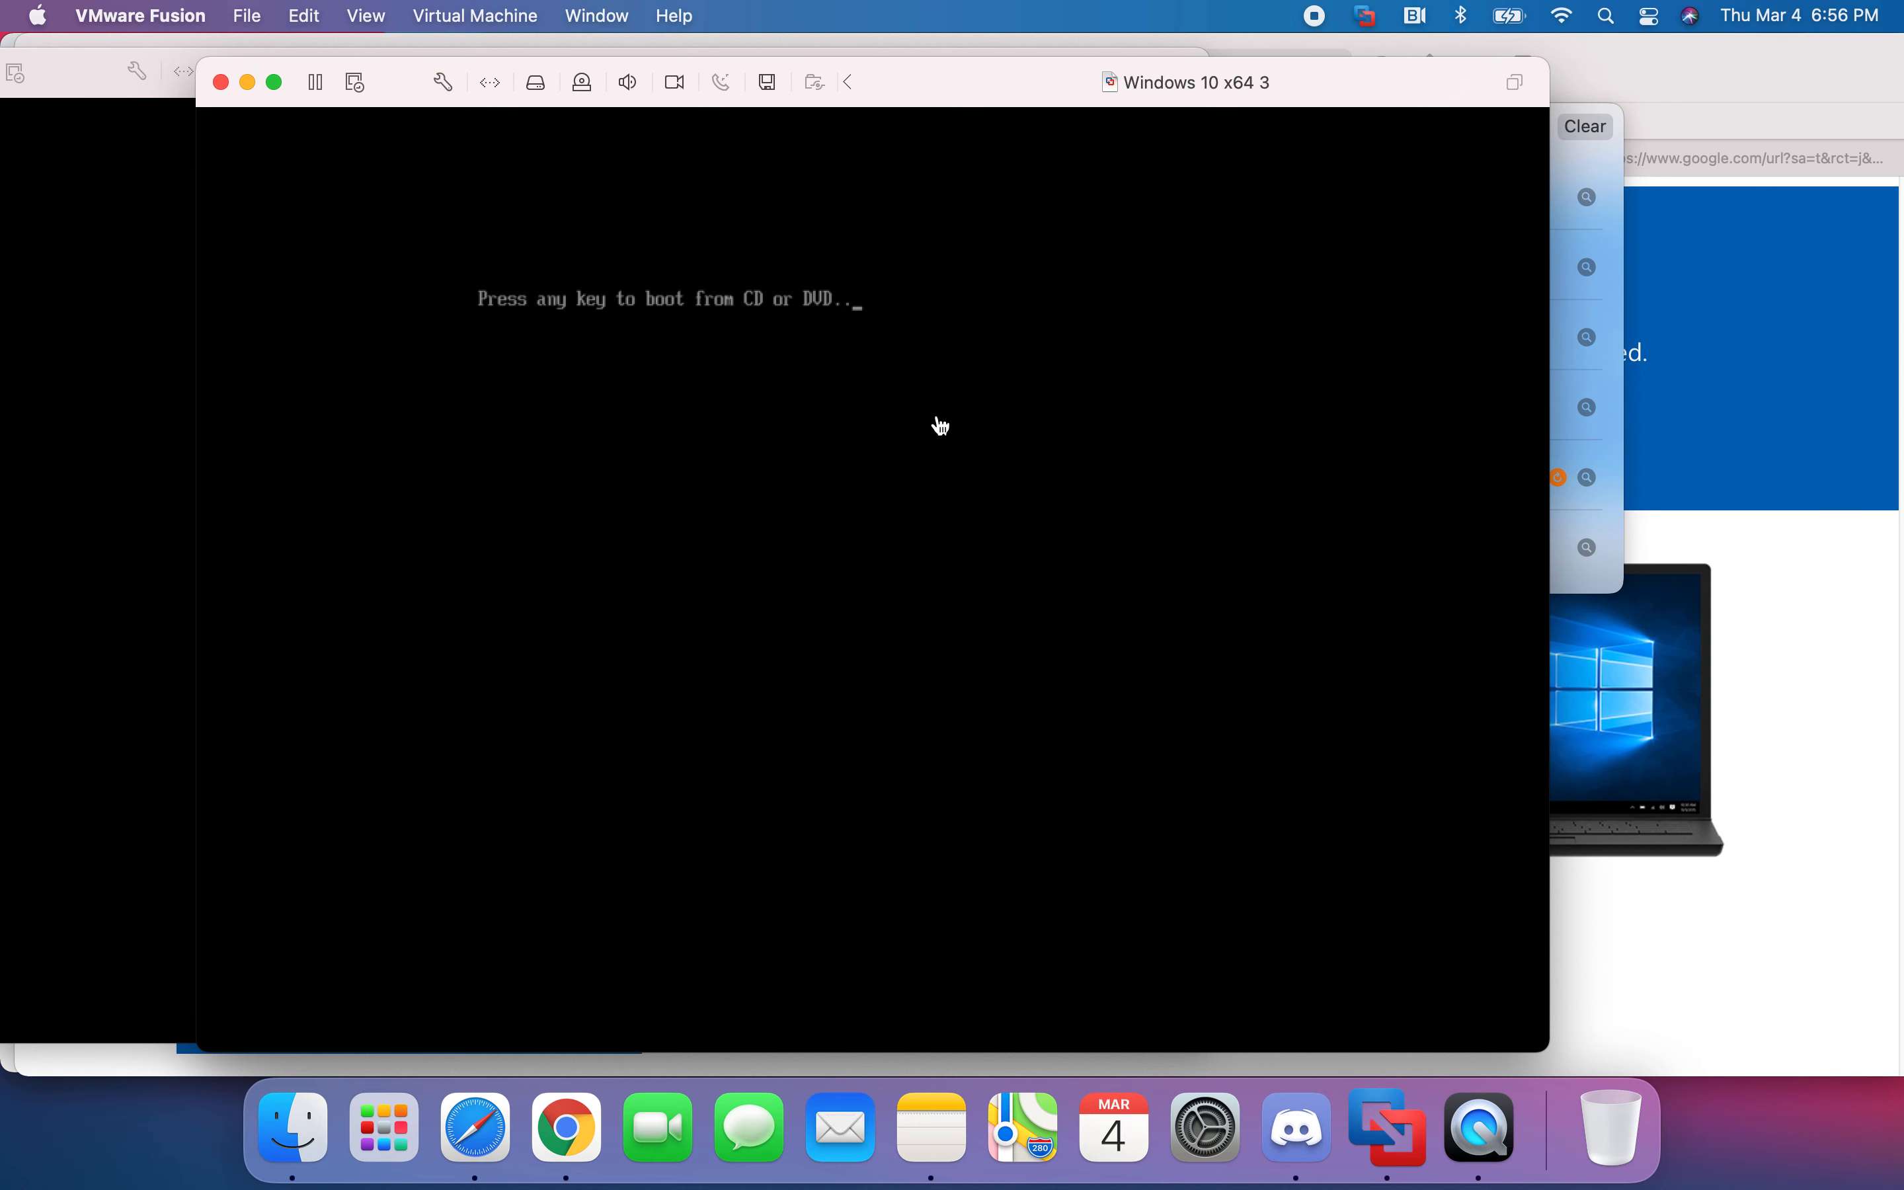
key(Return)
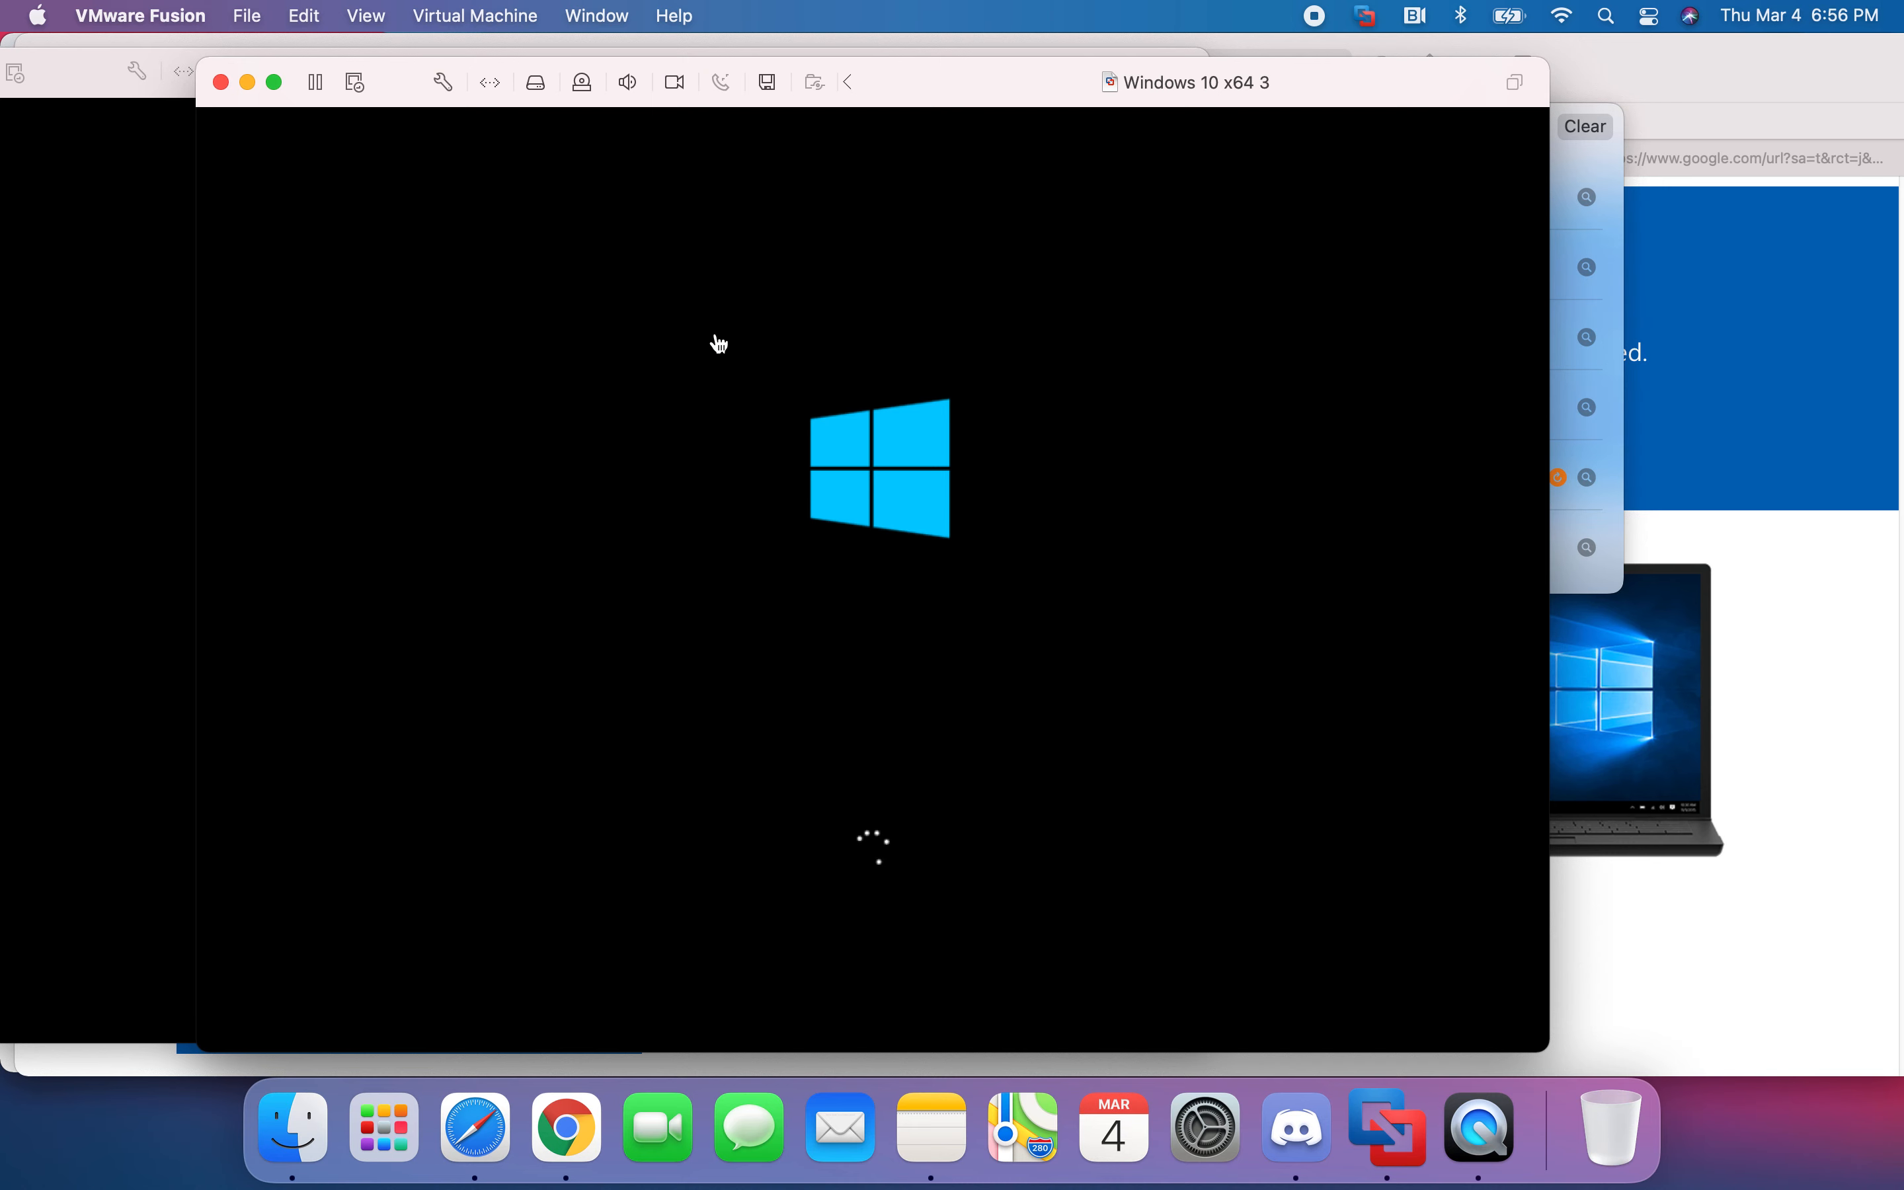
click(223, 83)
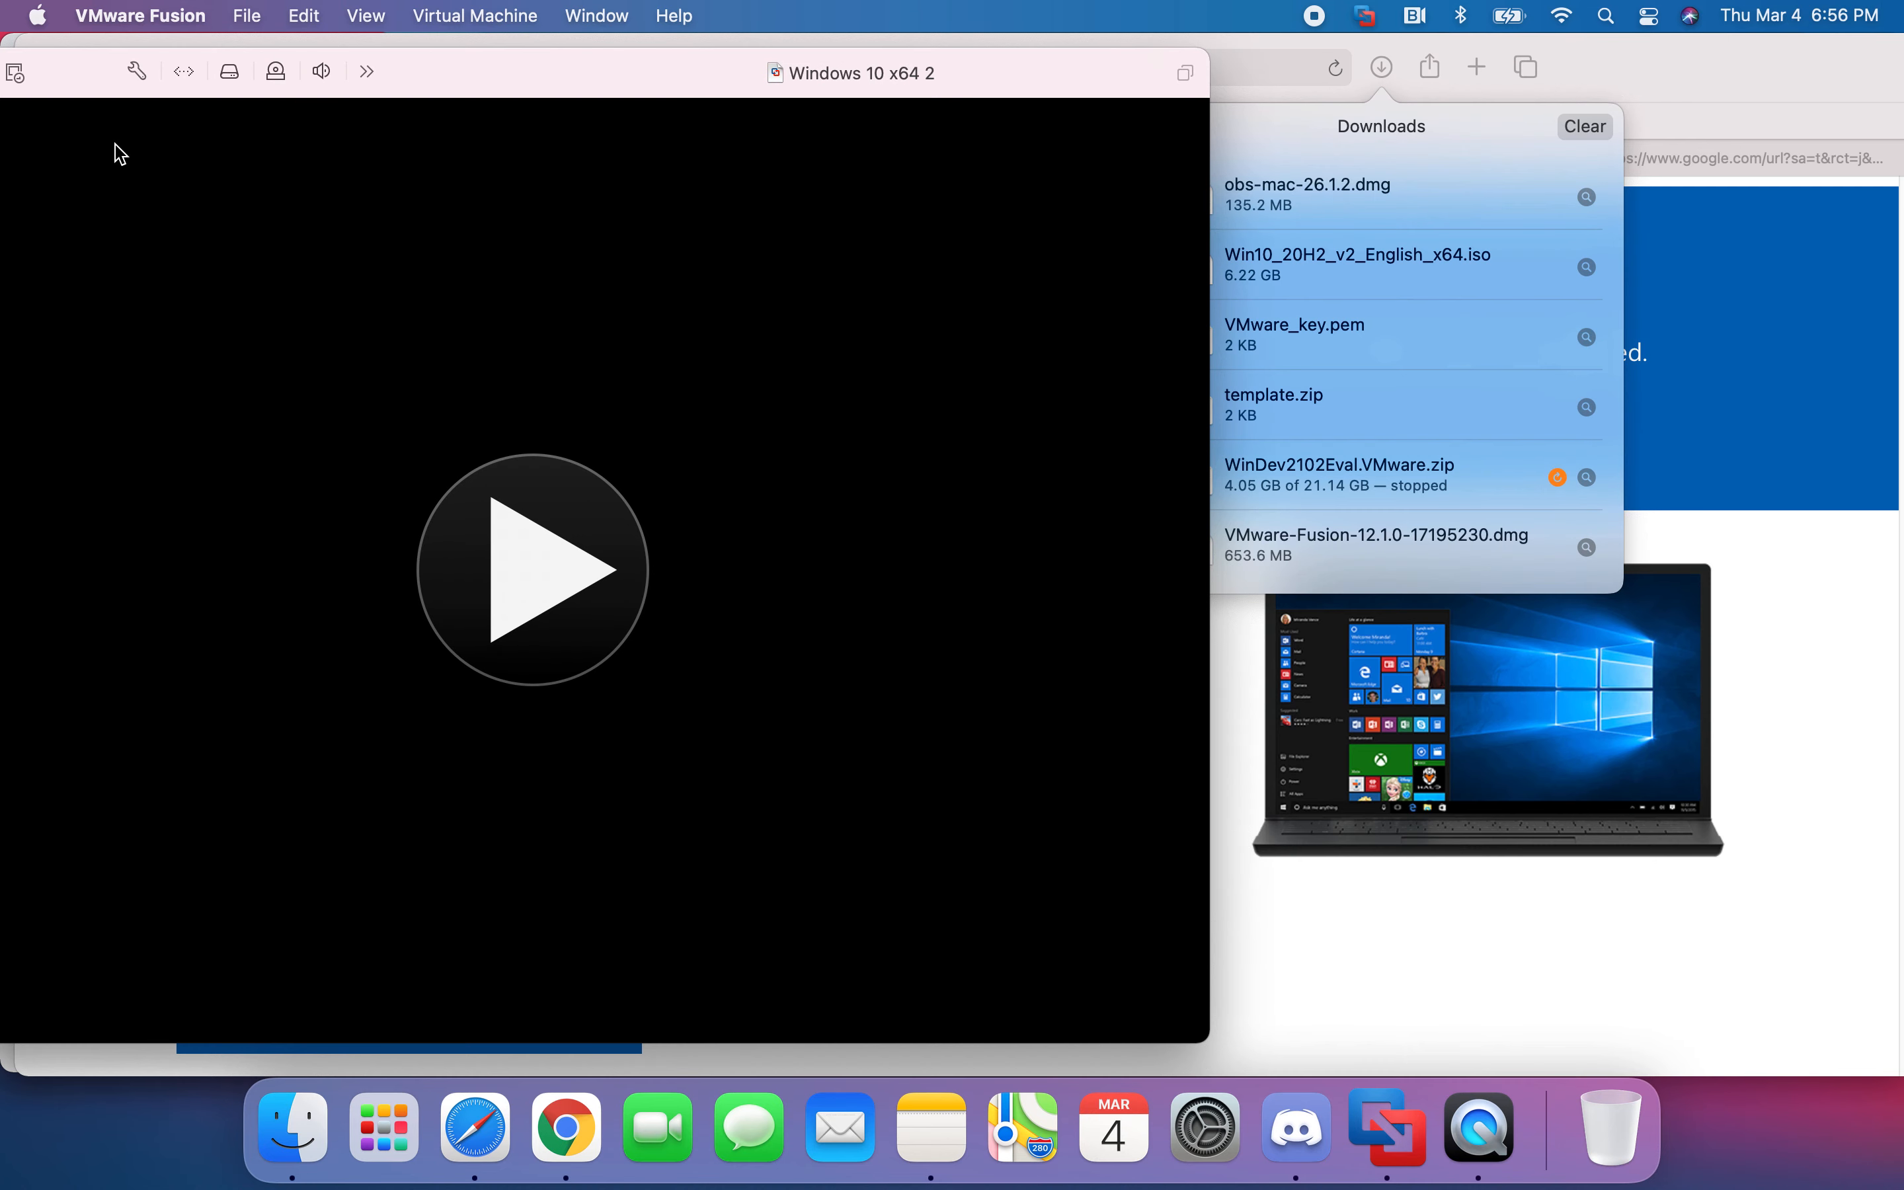
- Reopen Windows 10 x64 2 via File > Open Recent, letting sata0:1 start disconnected
drag(653, 75, 976, 46)
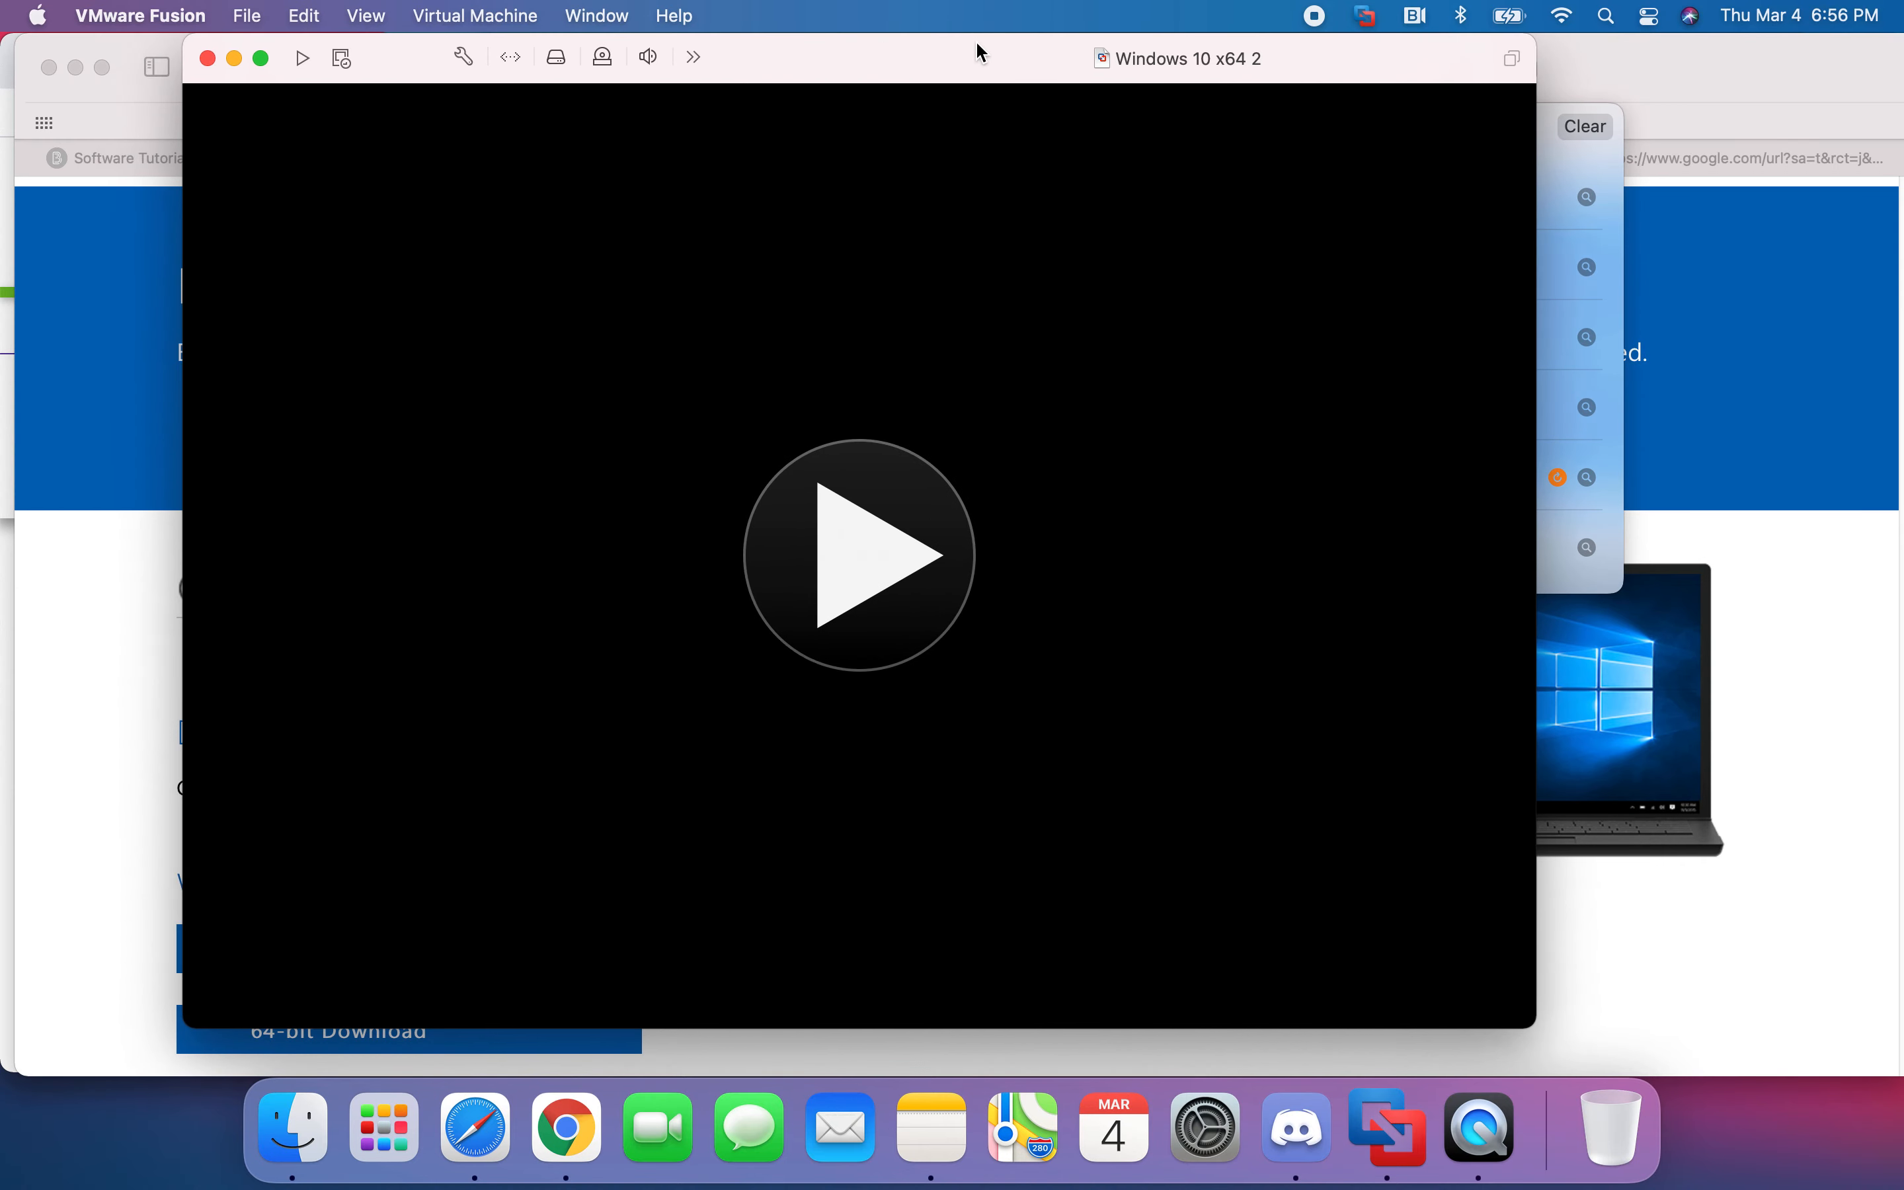
click(245, 17)
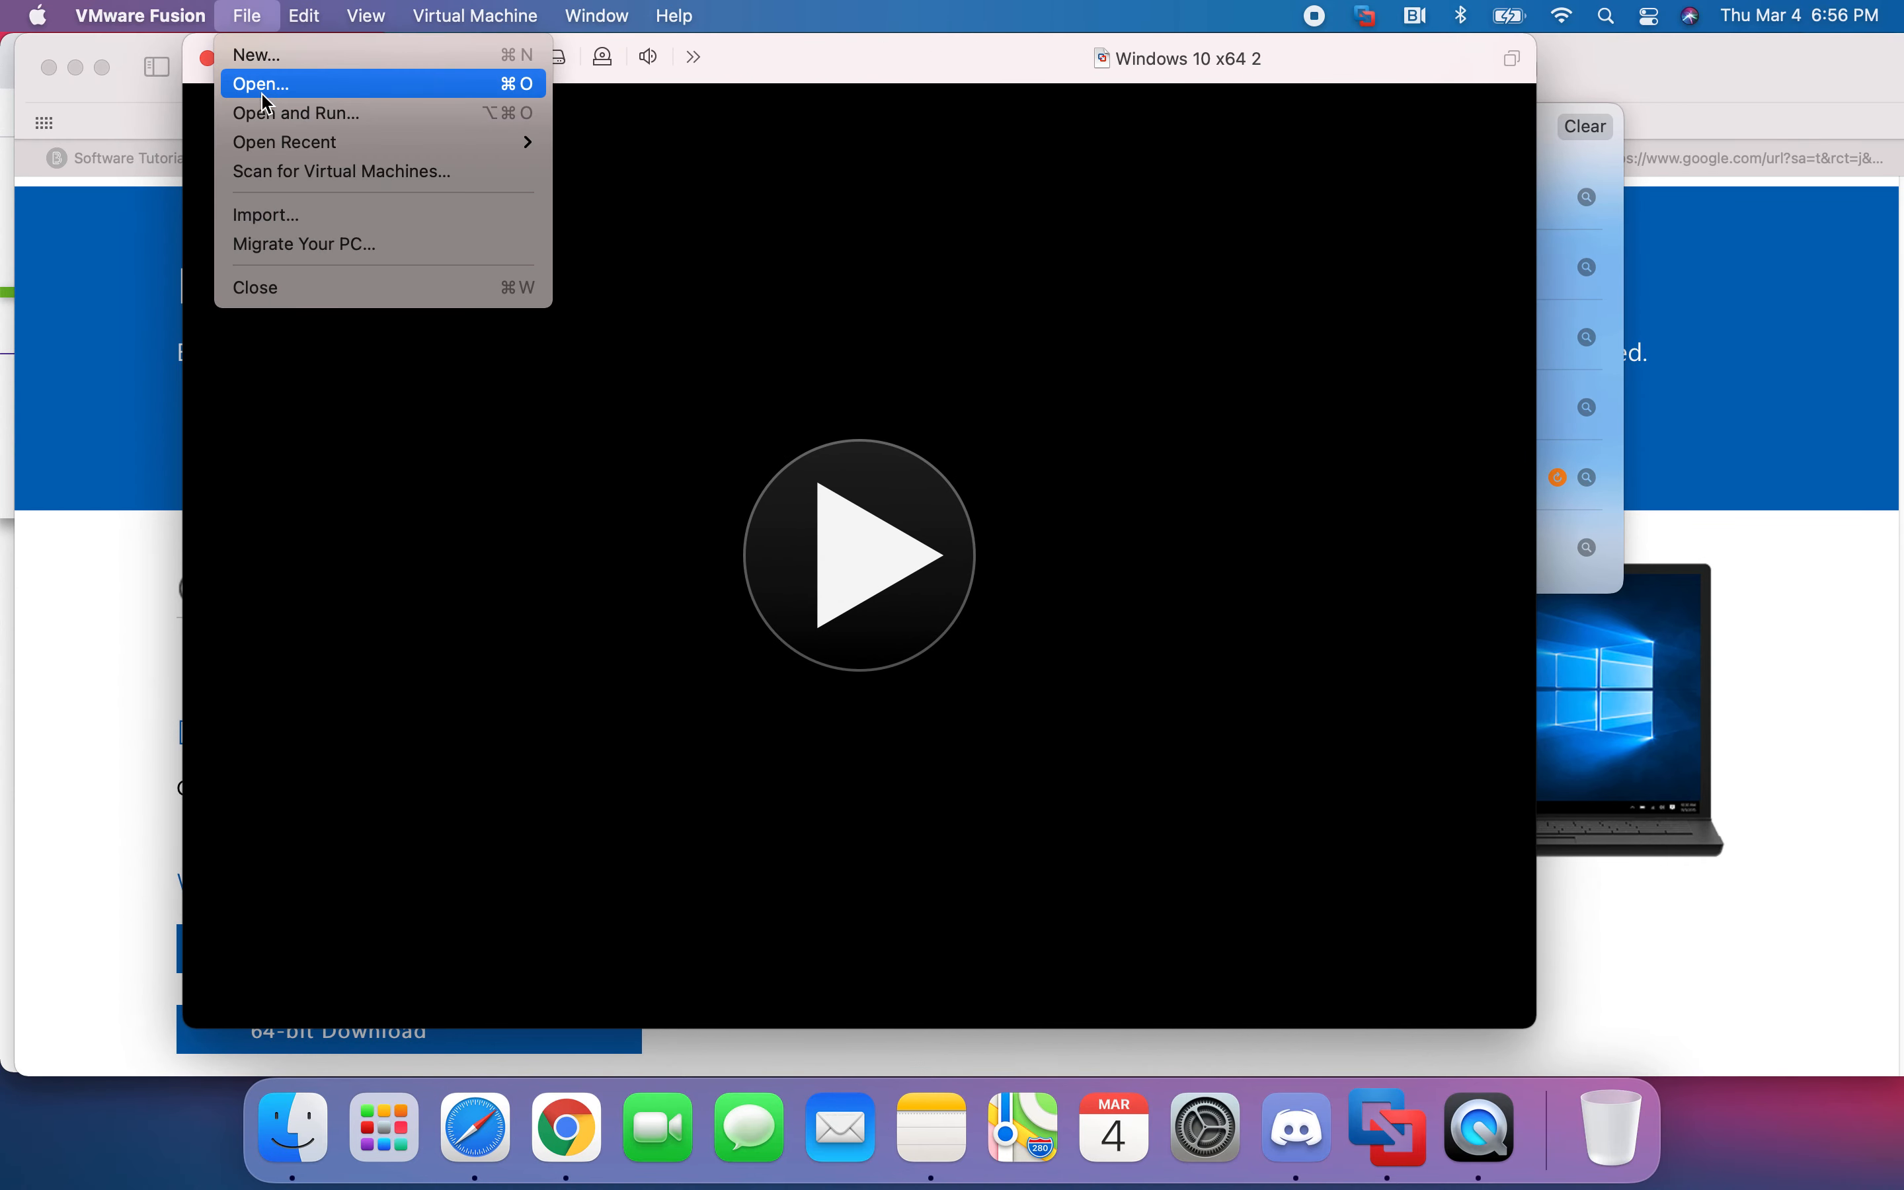
mouse_move(281, 142)
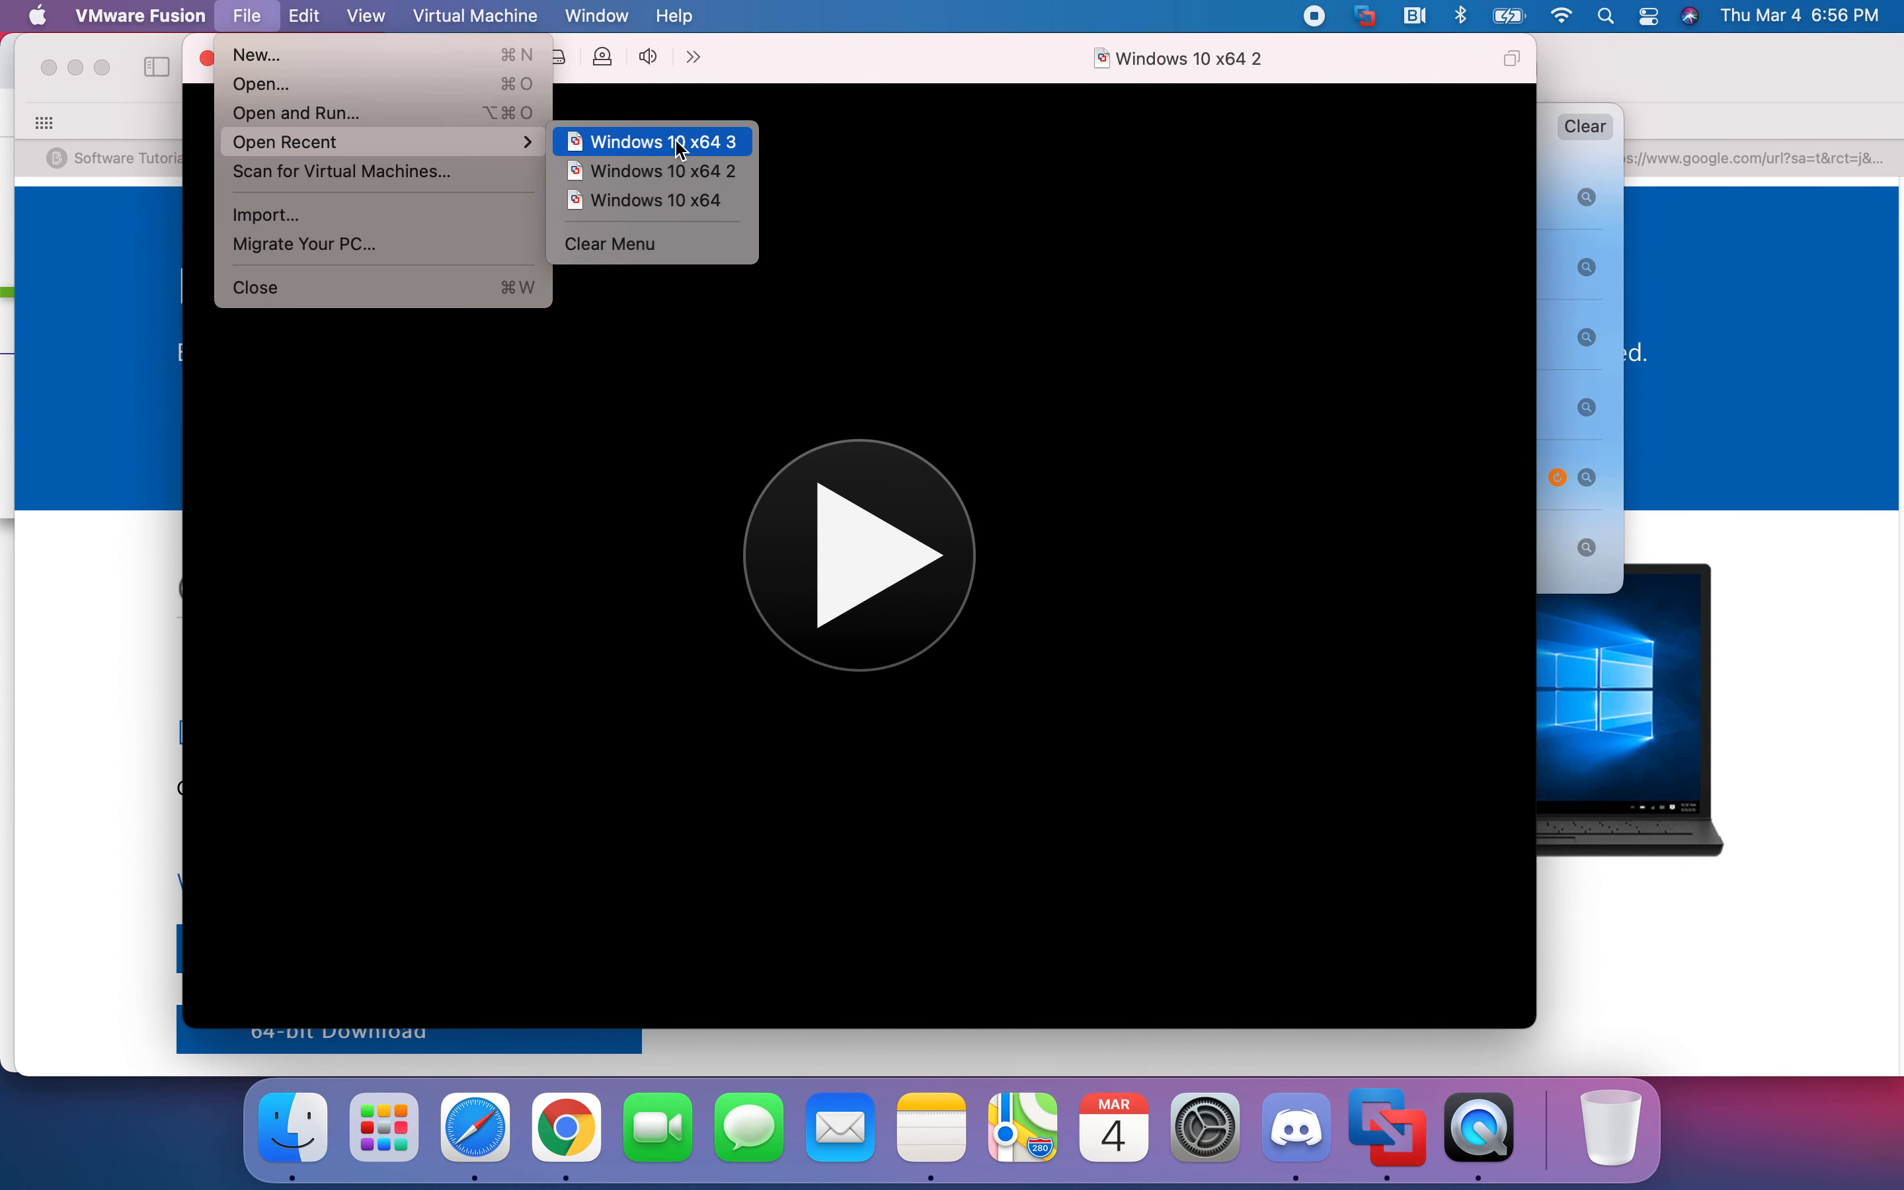
click(700, 168)
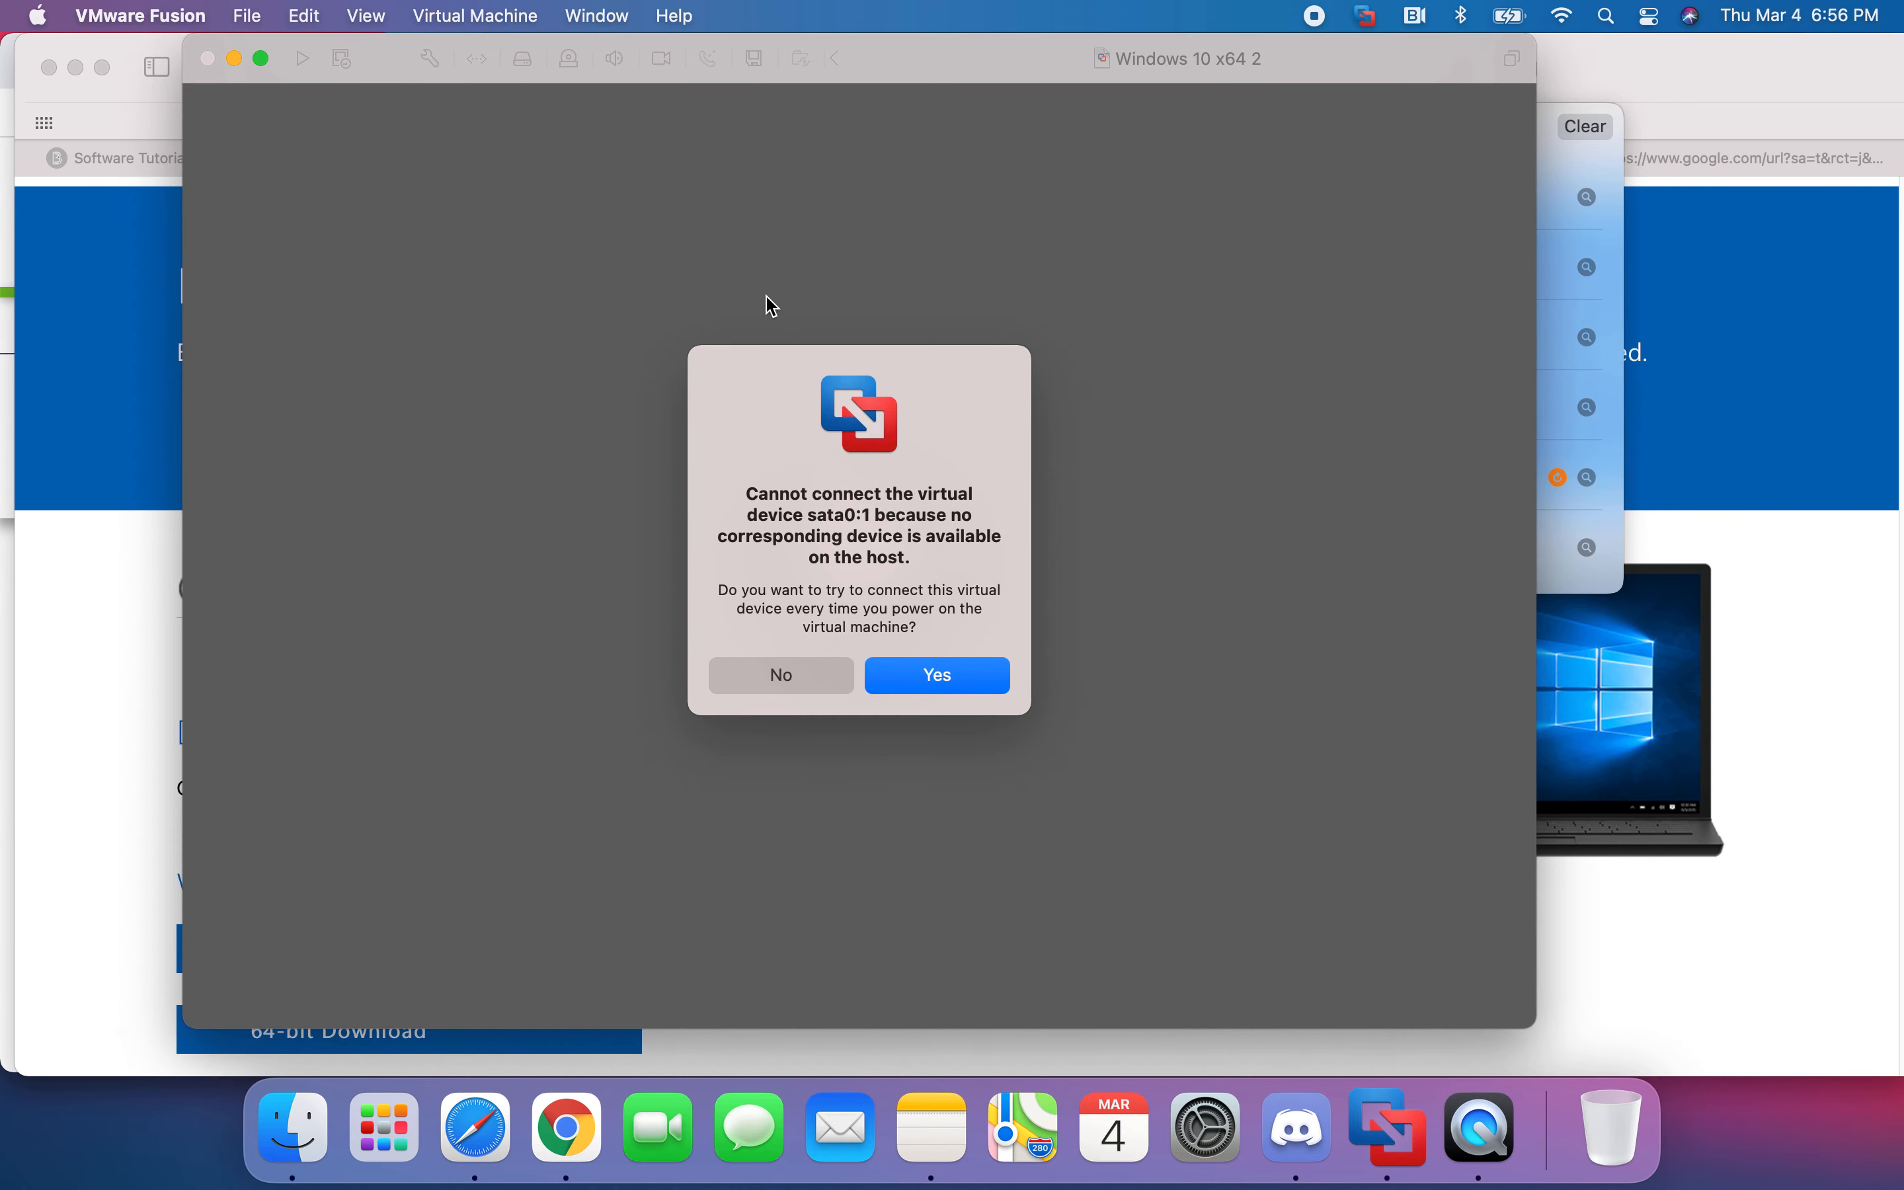
click(920, 690)
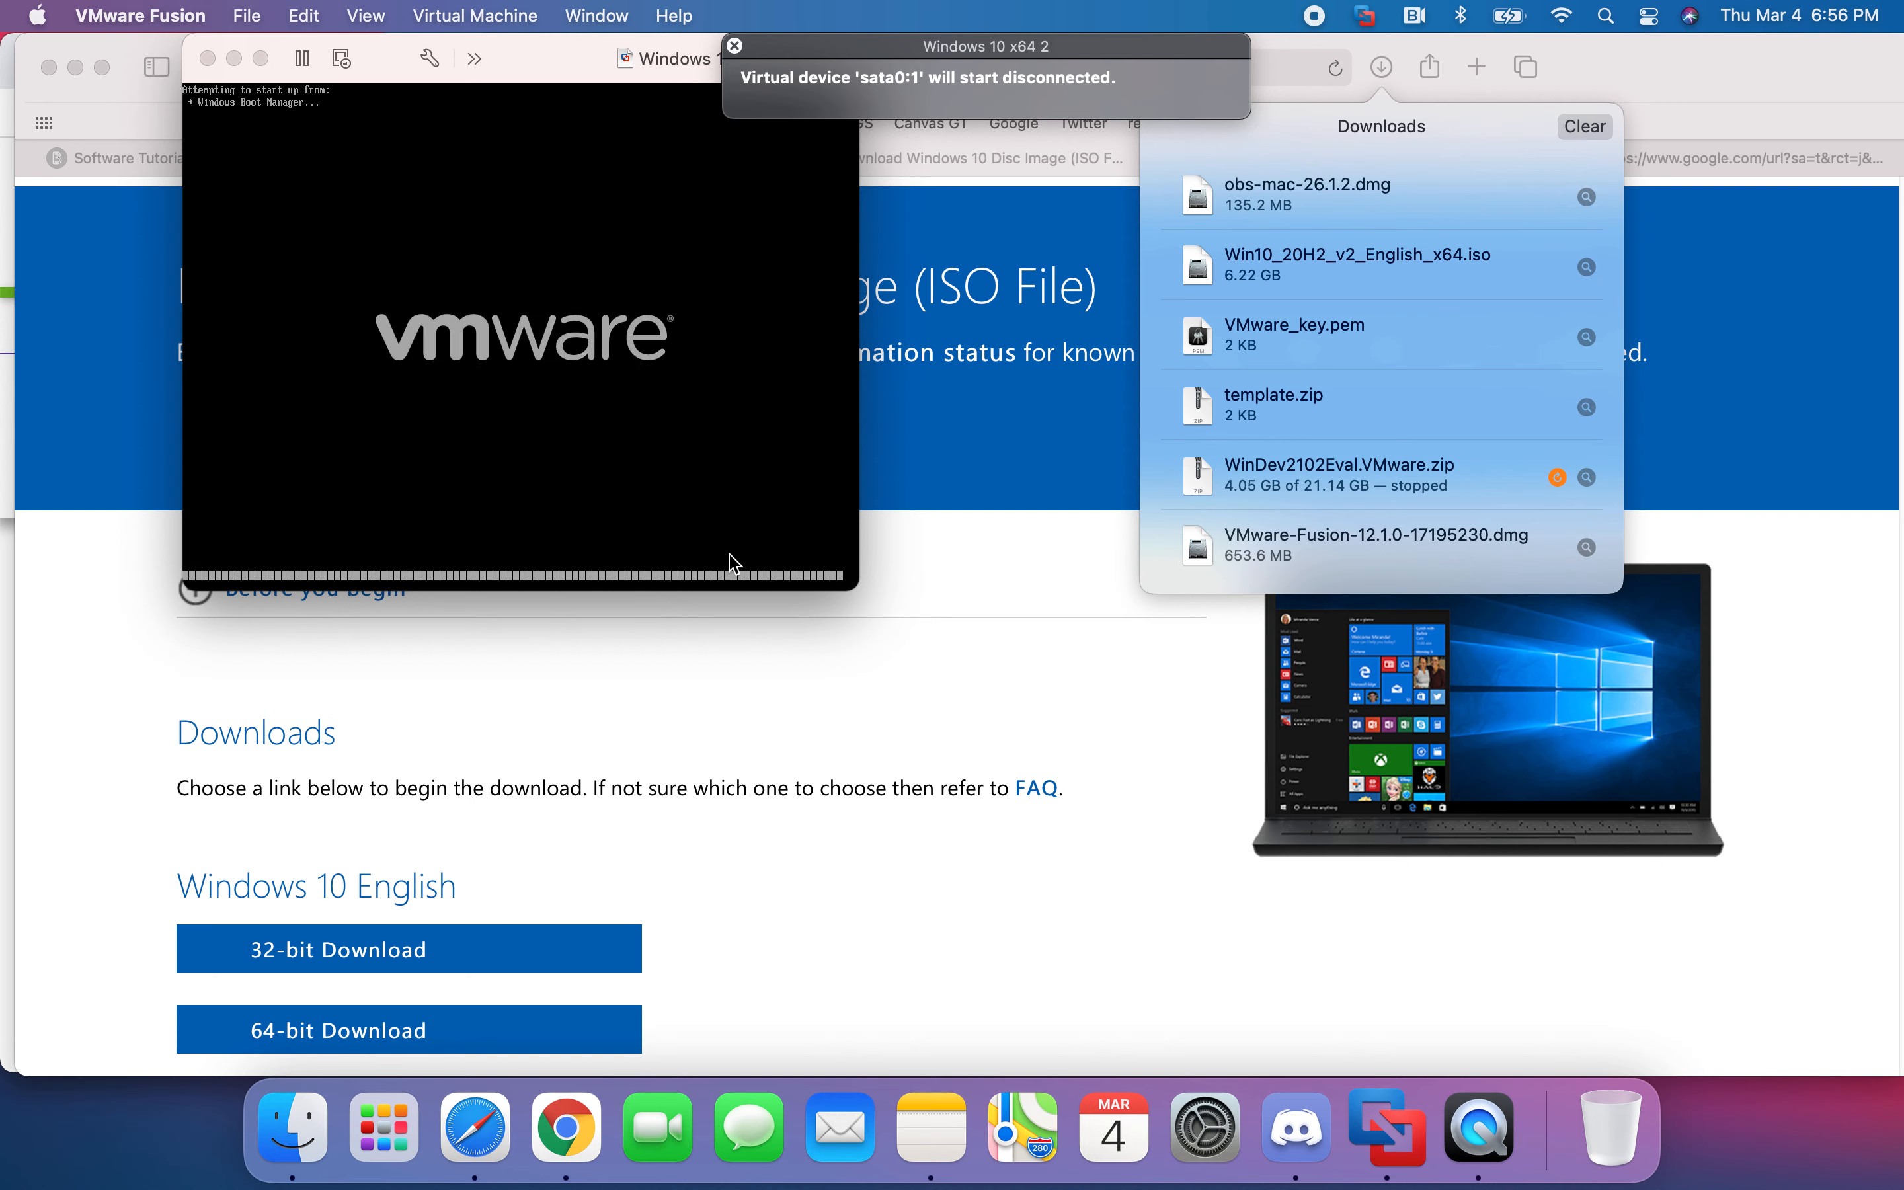
- Enlarge the Windows 10 x64 2 window and lift away the Windows lock screen
drag(858, 590, 1415, 957)
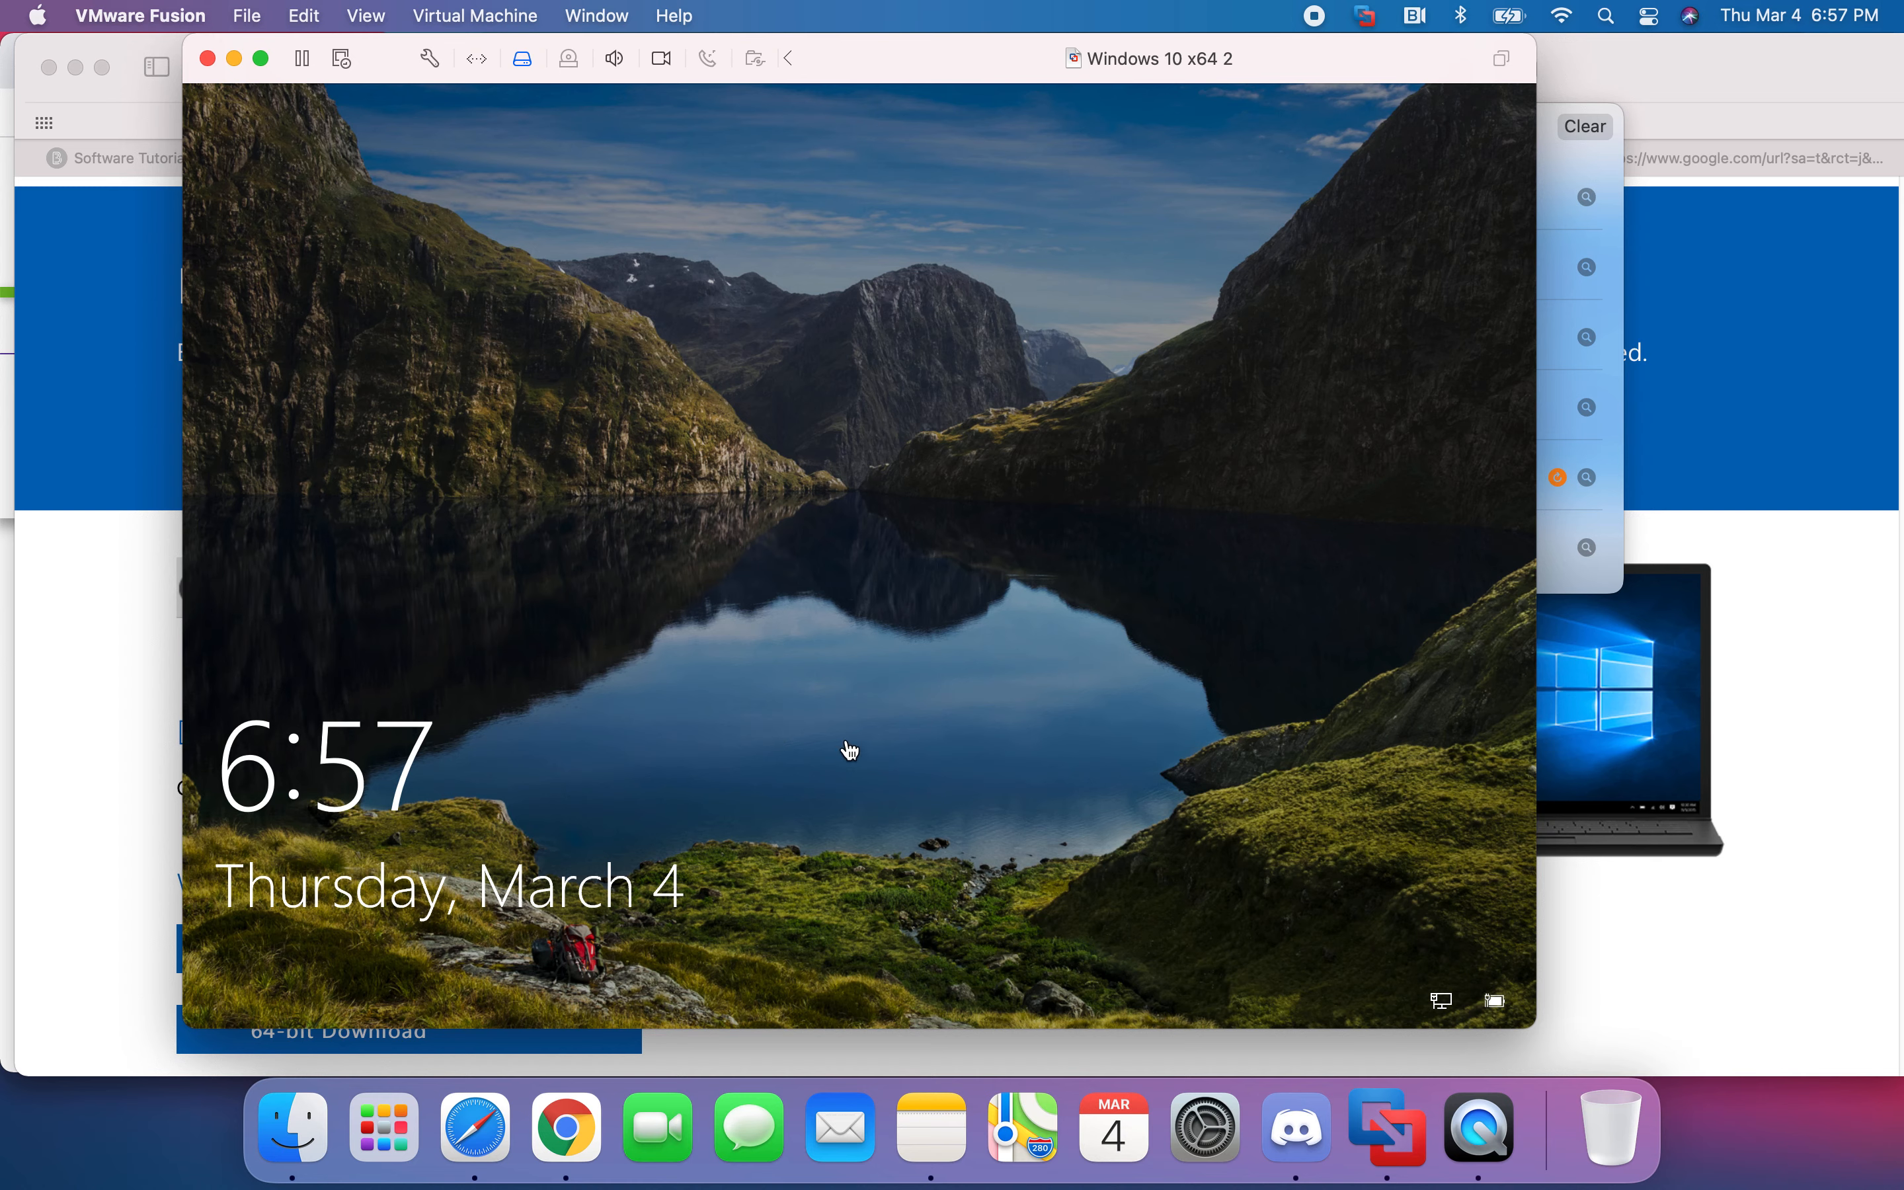
drag(837, 872, 834, 309)
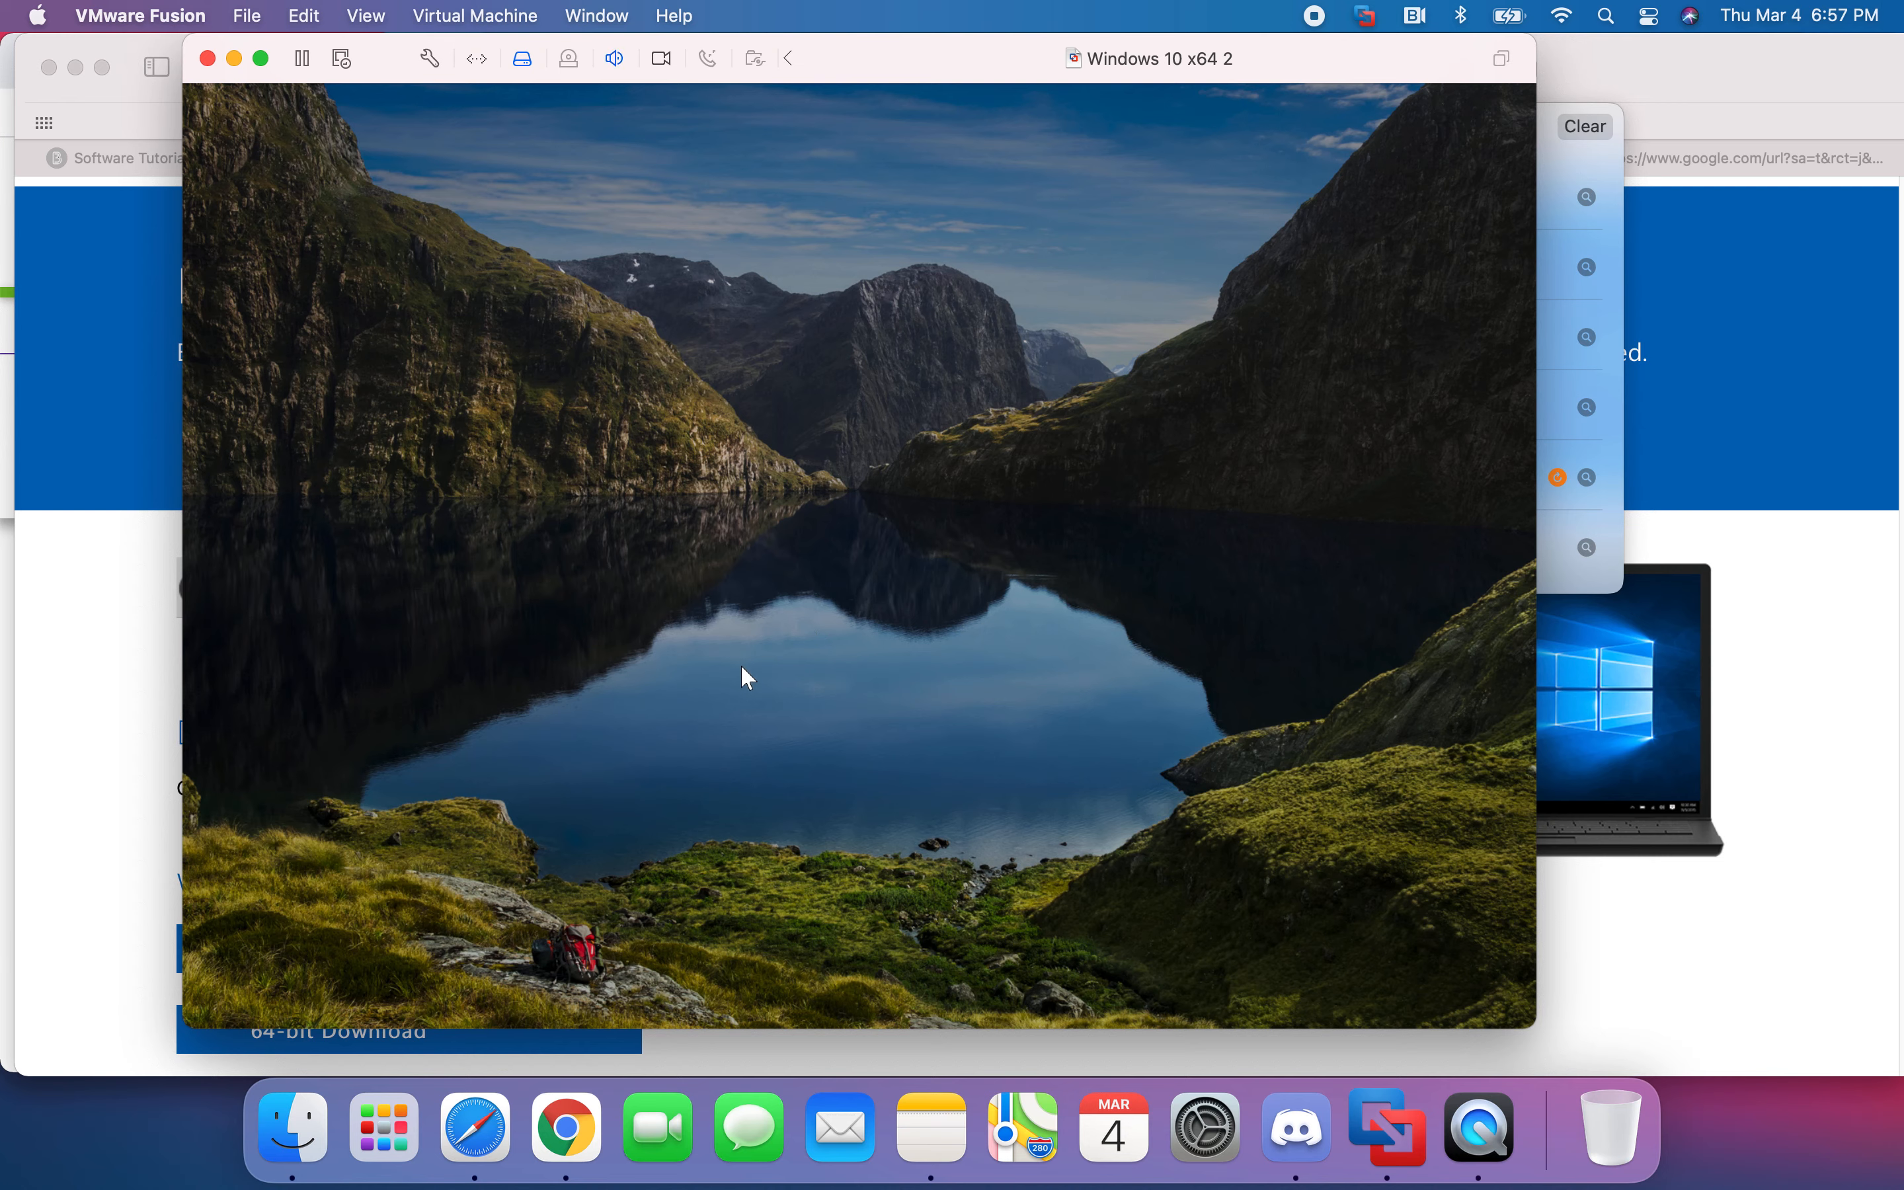
drag(771, 803, 745, 319)
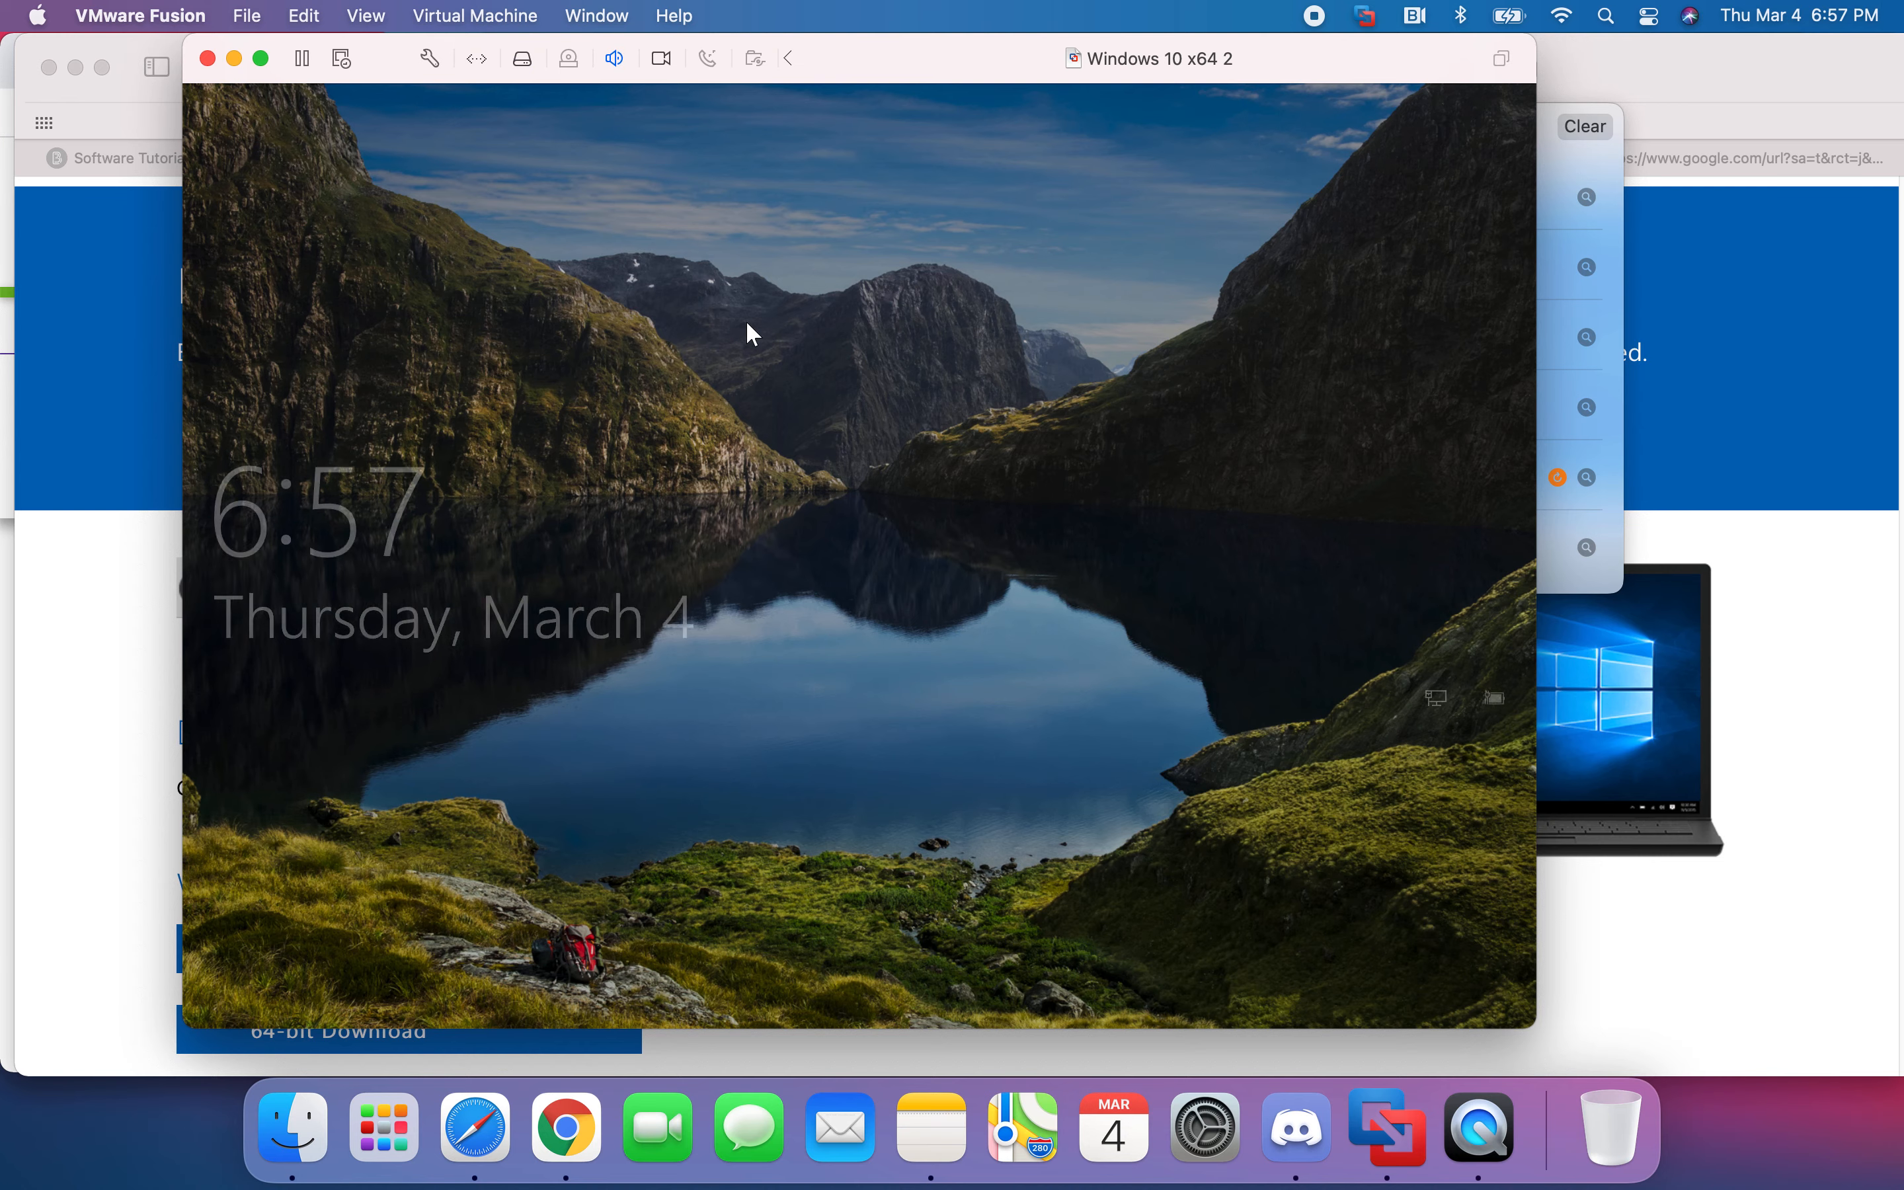
- Sign in to Windows with the account password
click(728, 719)
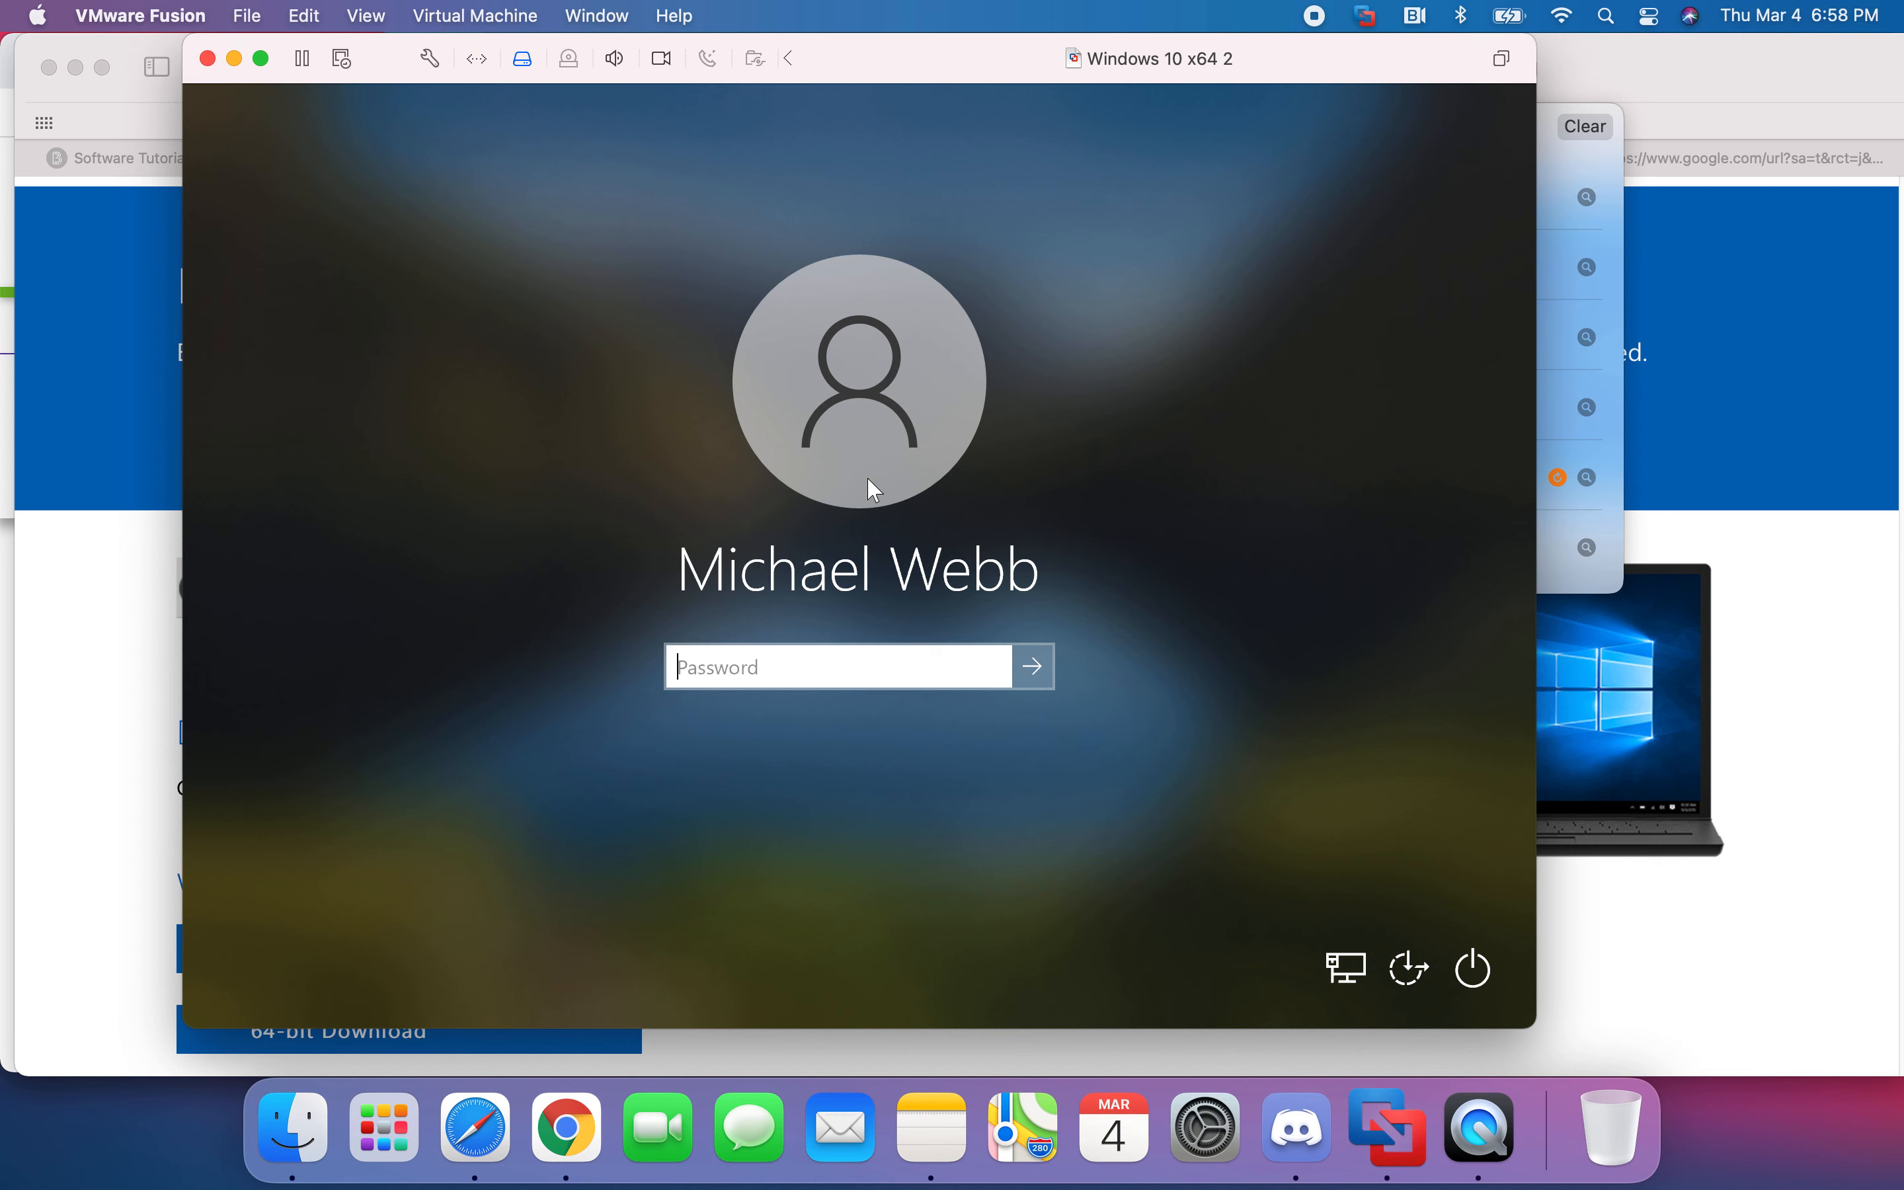
text(********)
key(Return)
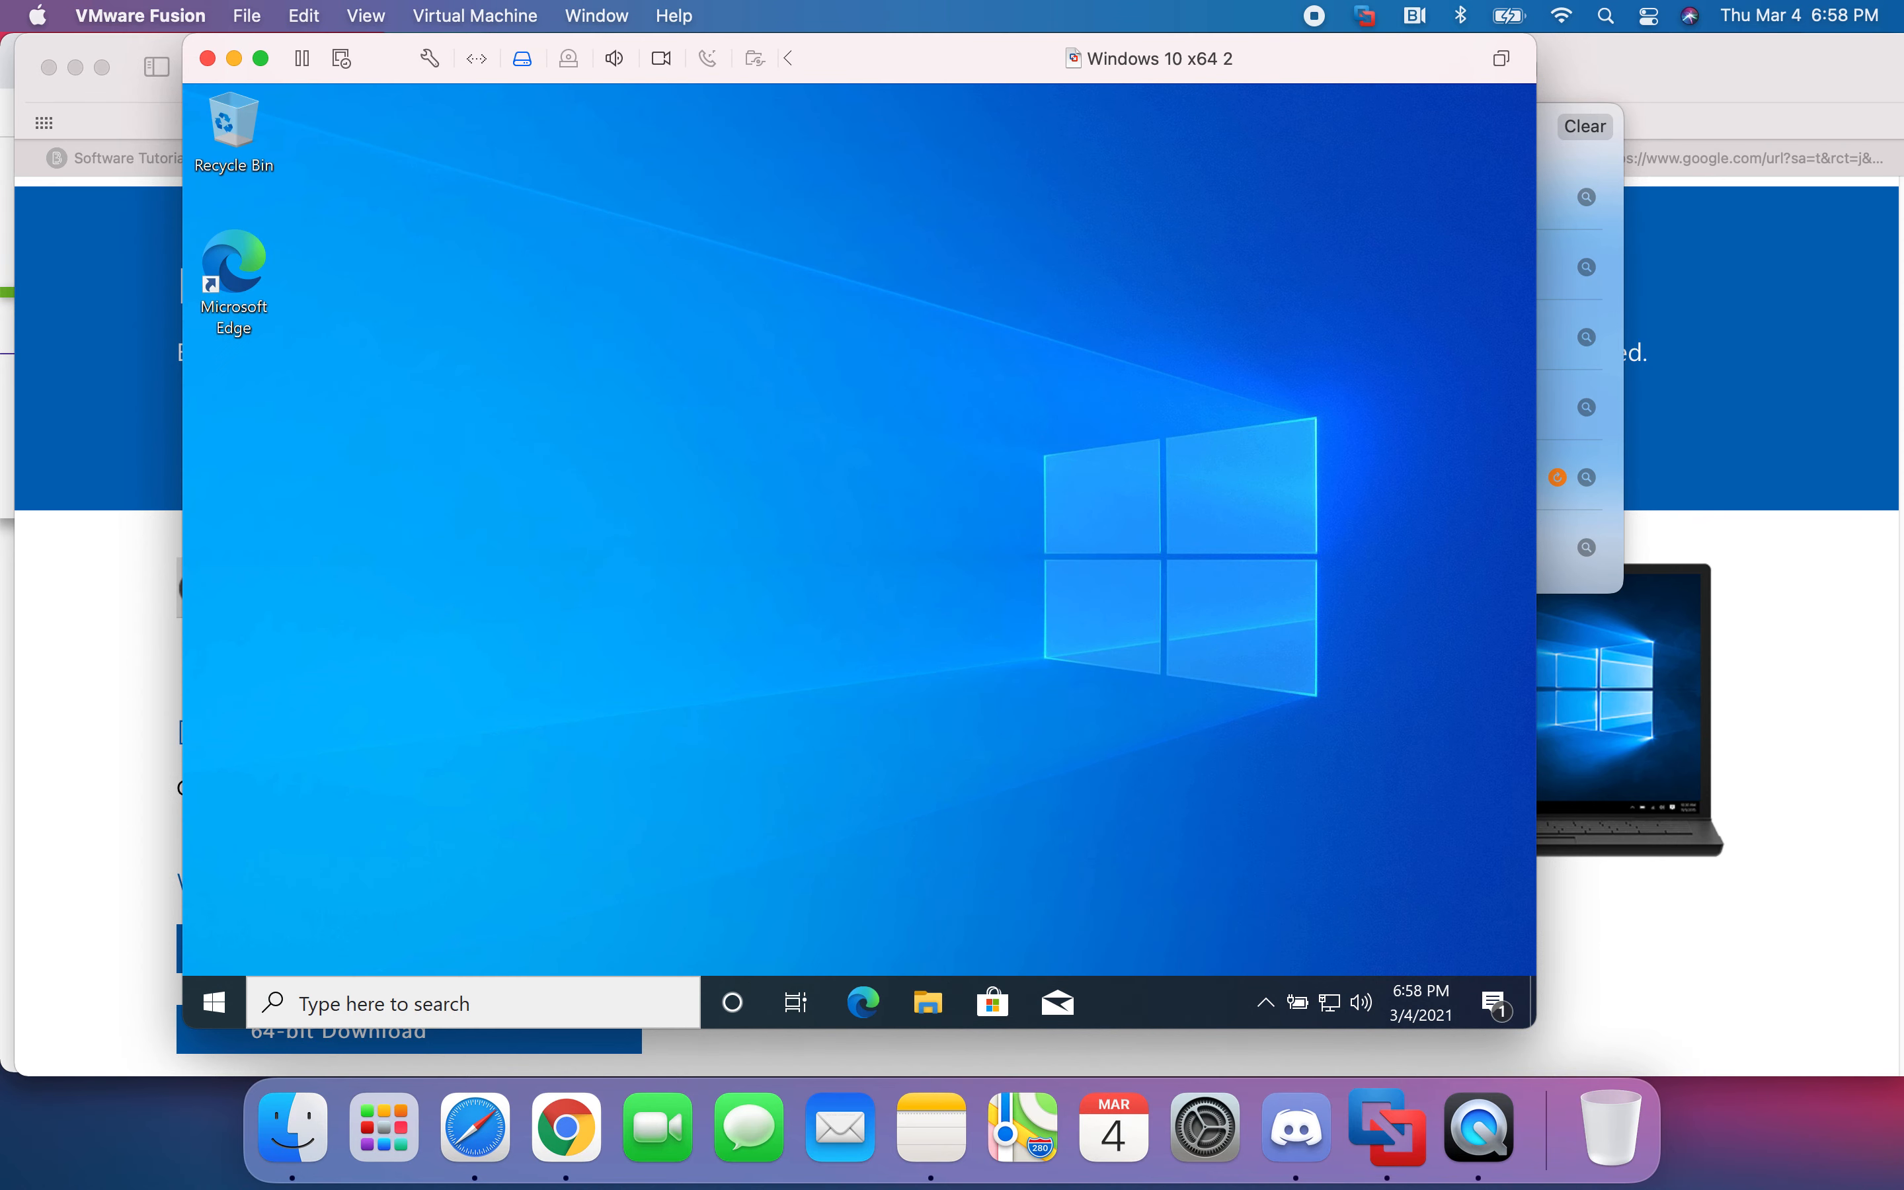
- Check the VM's network connection and get Microsoft Edge open on a new tab
drag(808, 395, 1291, 748)
drag(702, 187, 961, 504)
click(1332, 1005)
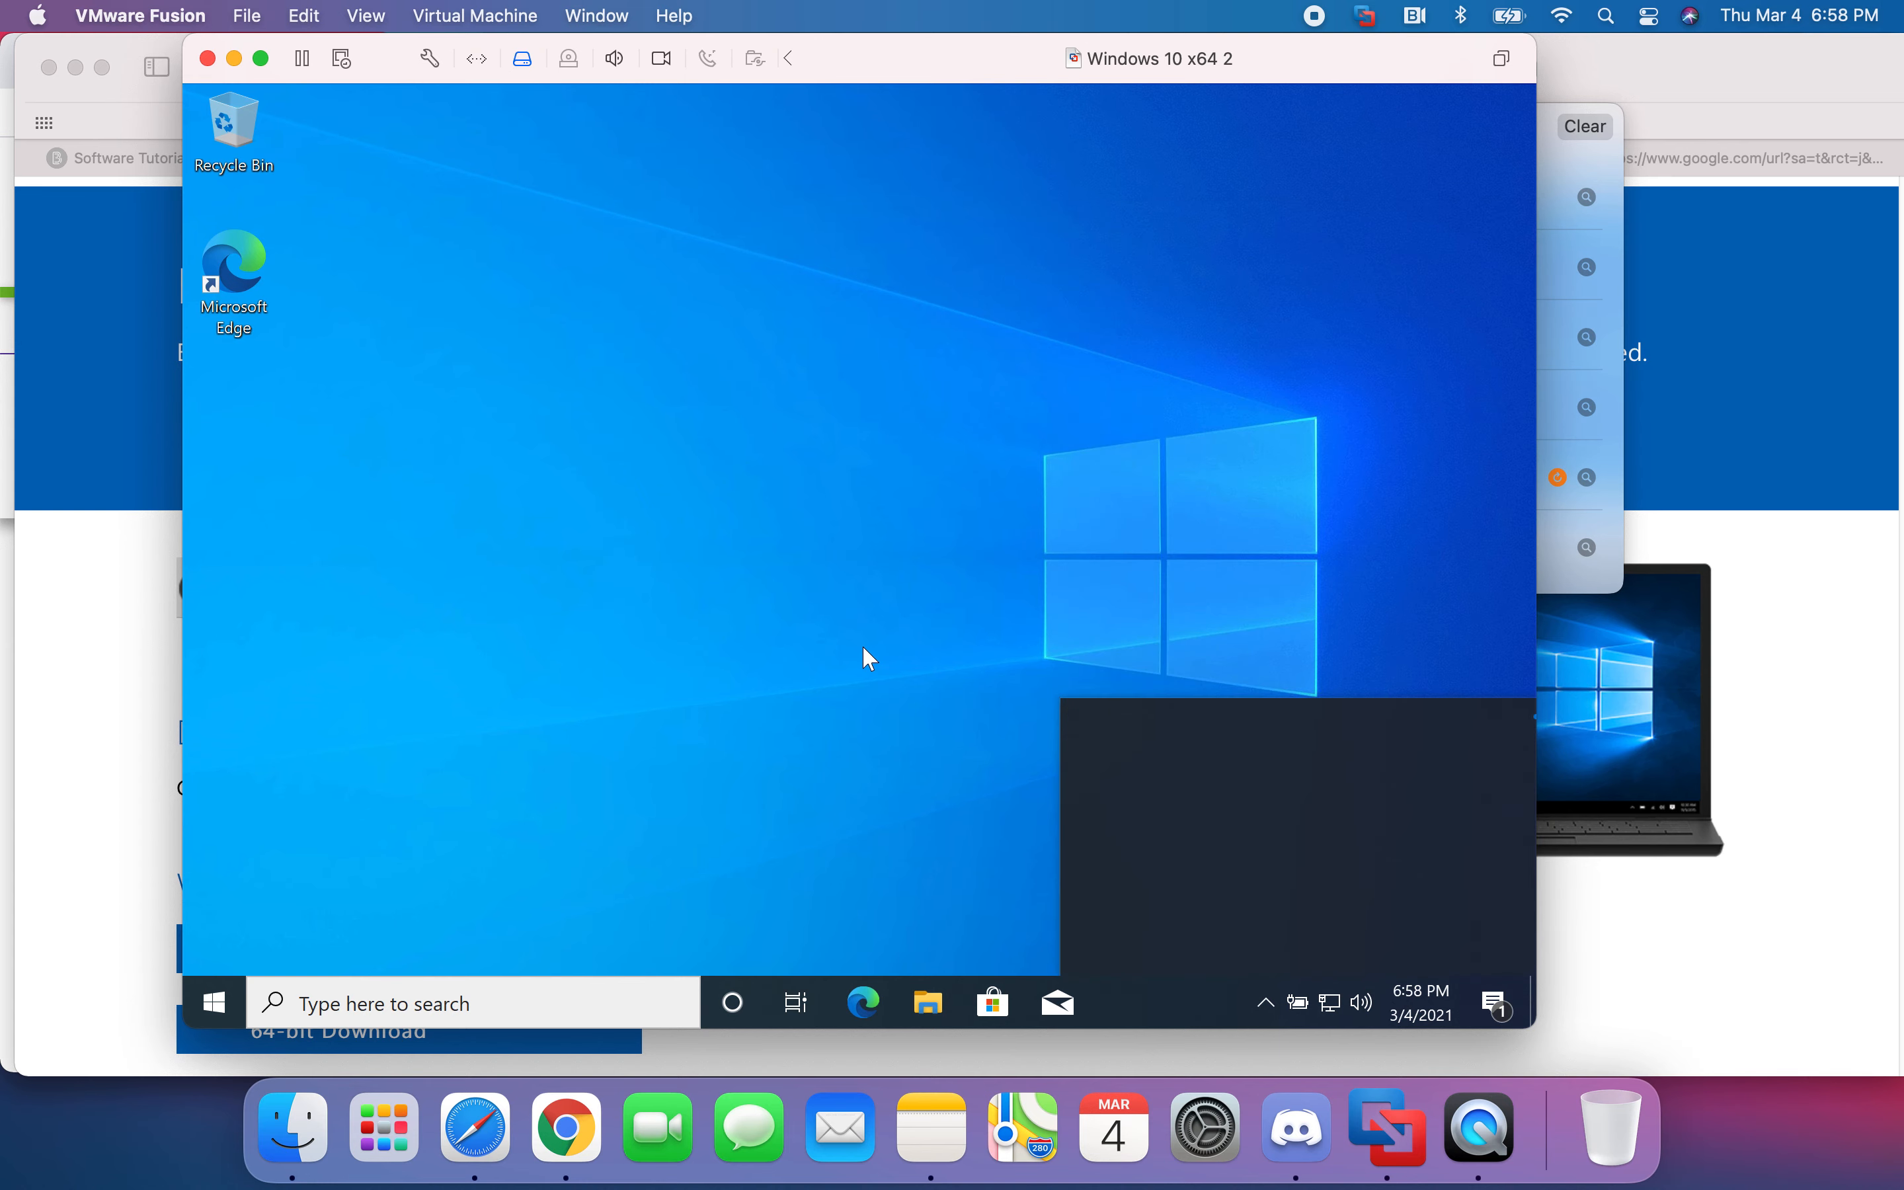
click(864, 648)
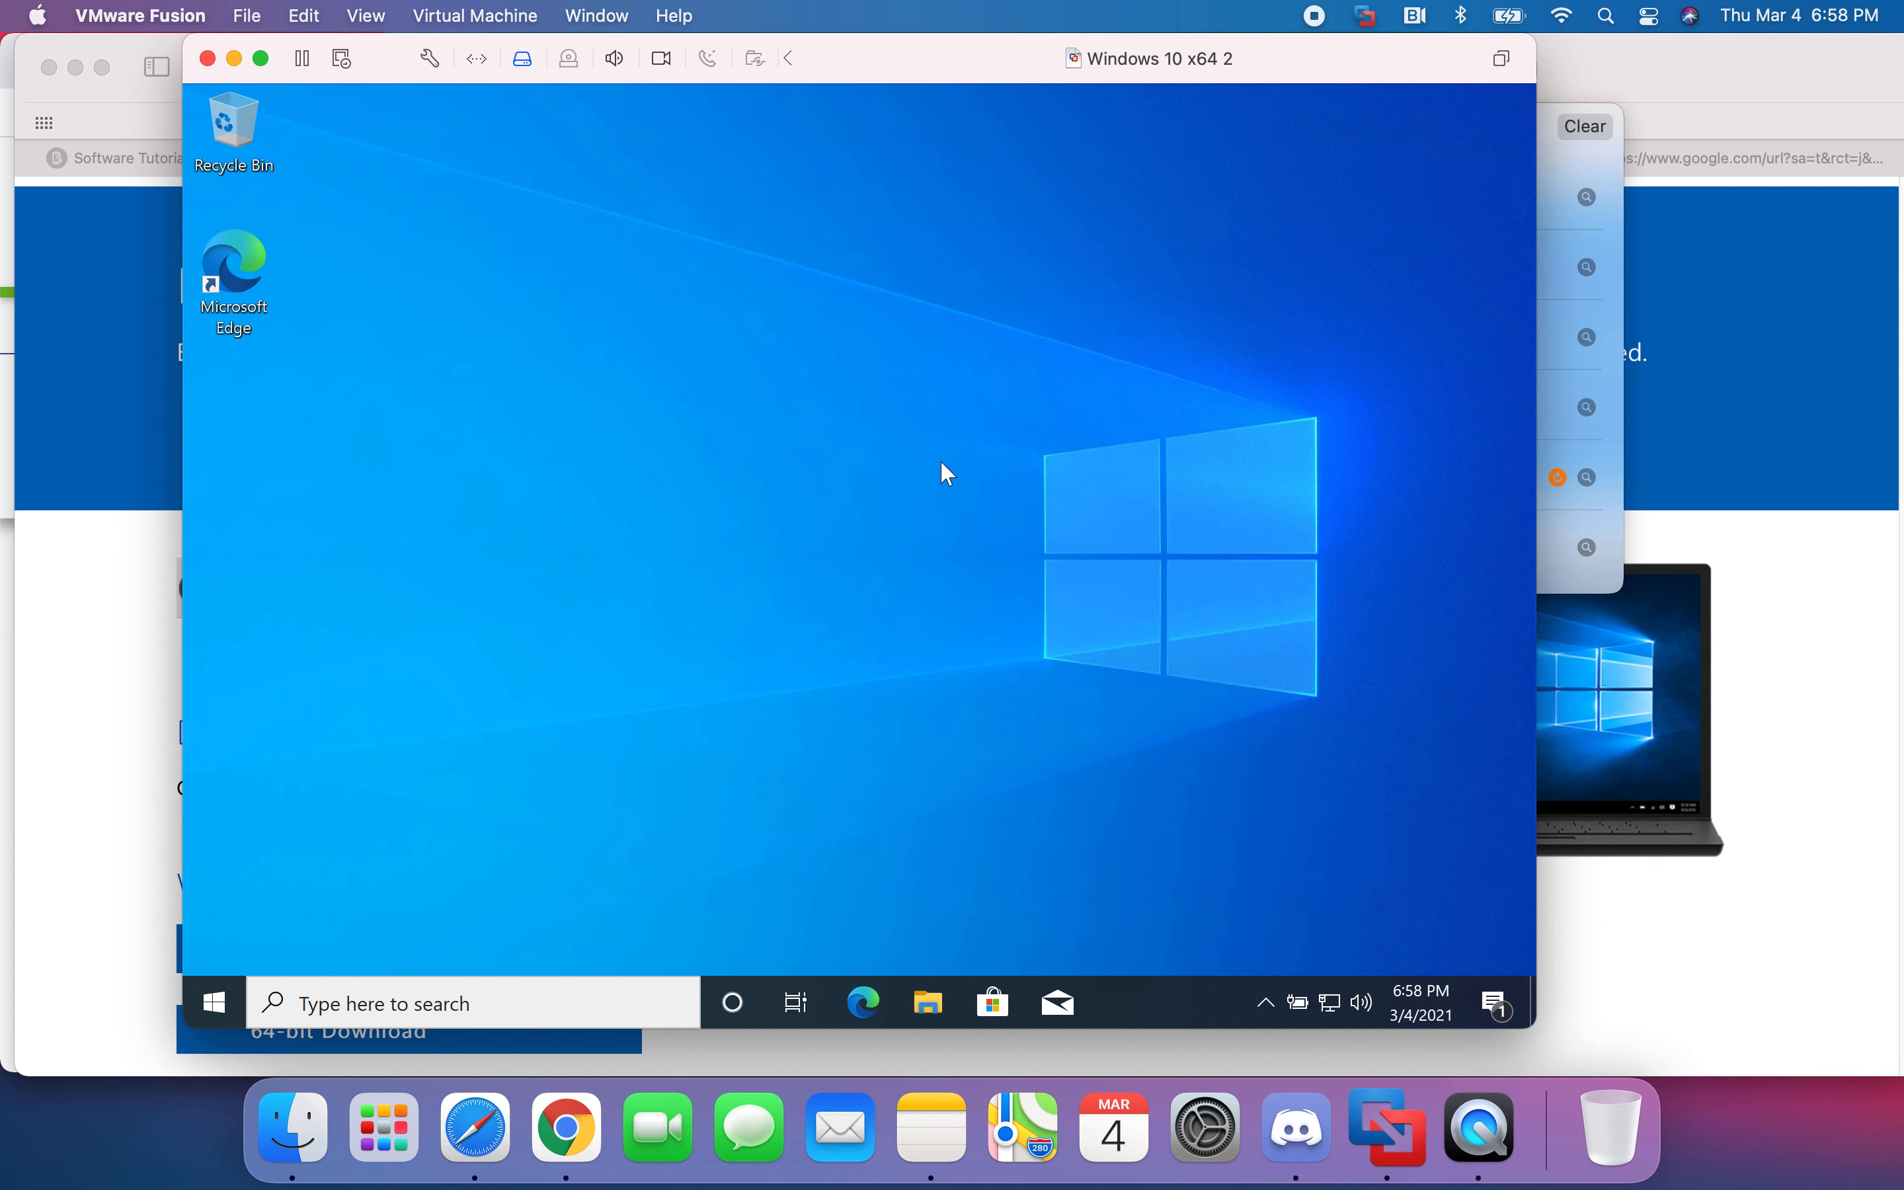
drag(428, 360, 1093, 735)
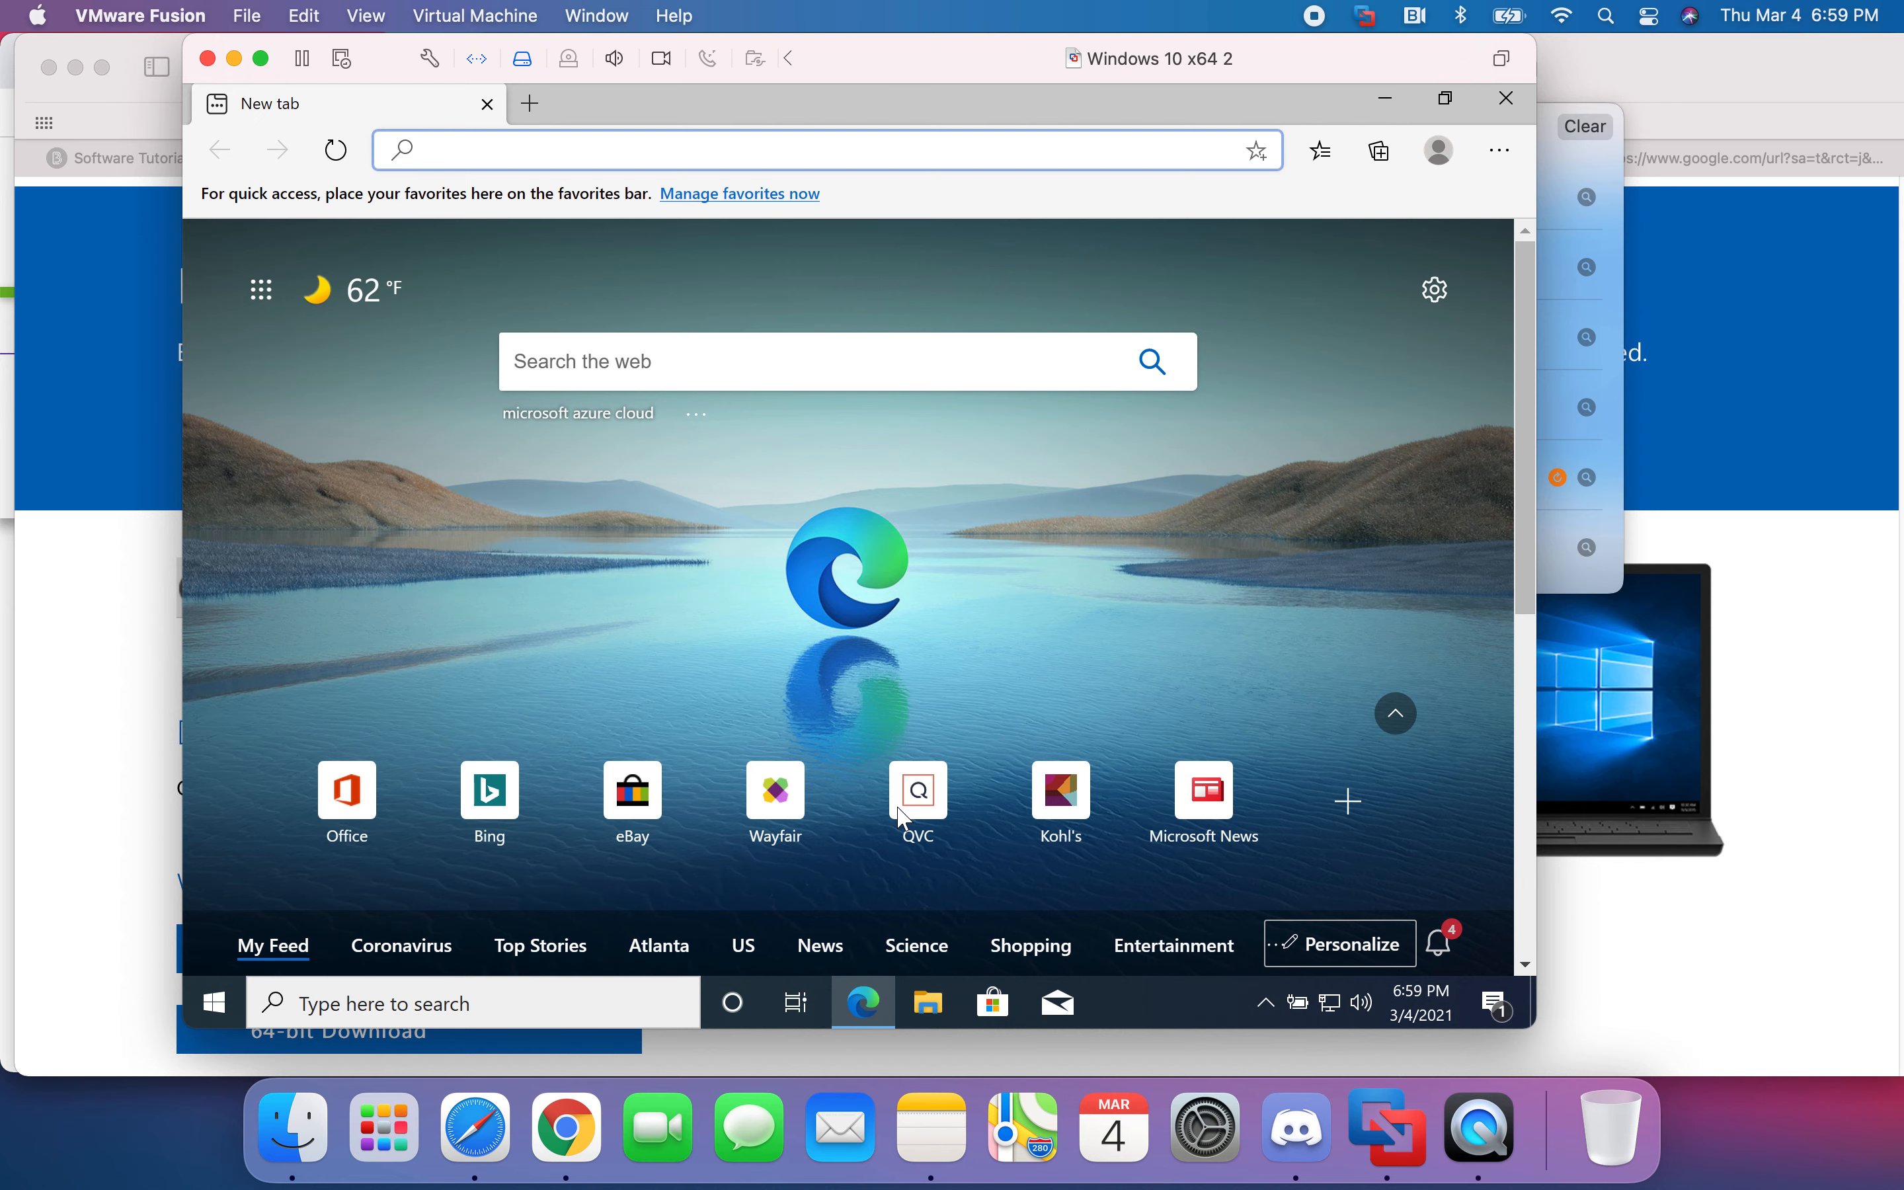
- Search the web for 'microsoft azure cloud', open the Azure free account ad, and widen the VM window
text(micro)
key(Return)
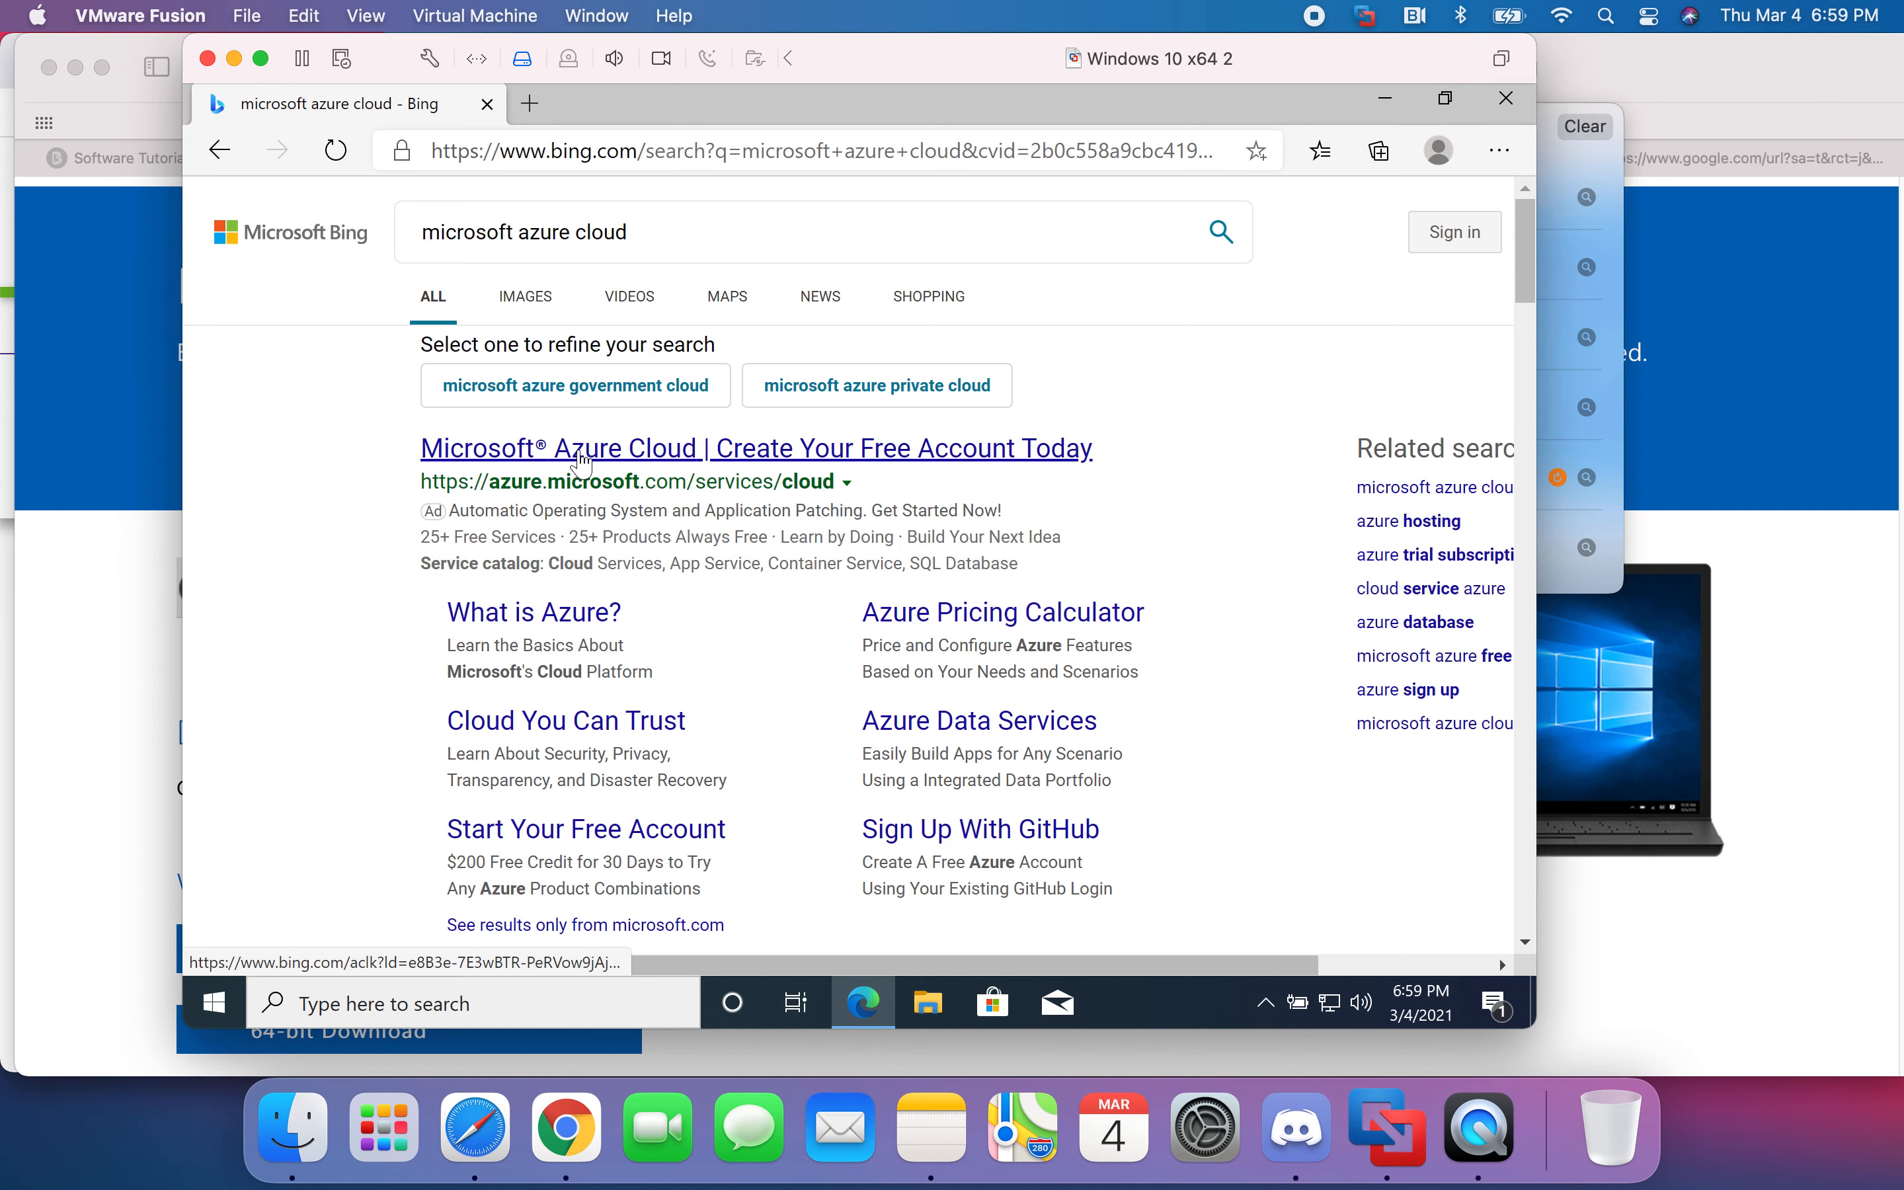
scroll(748, 617, down, 3)
scroll(748, 616, down, 3)
scroll(665, 343, up, 5)
click(665, 343)
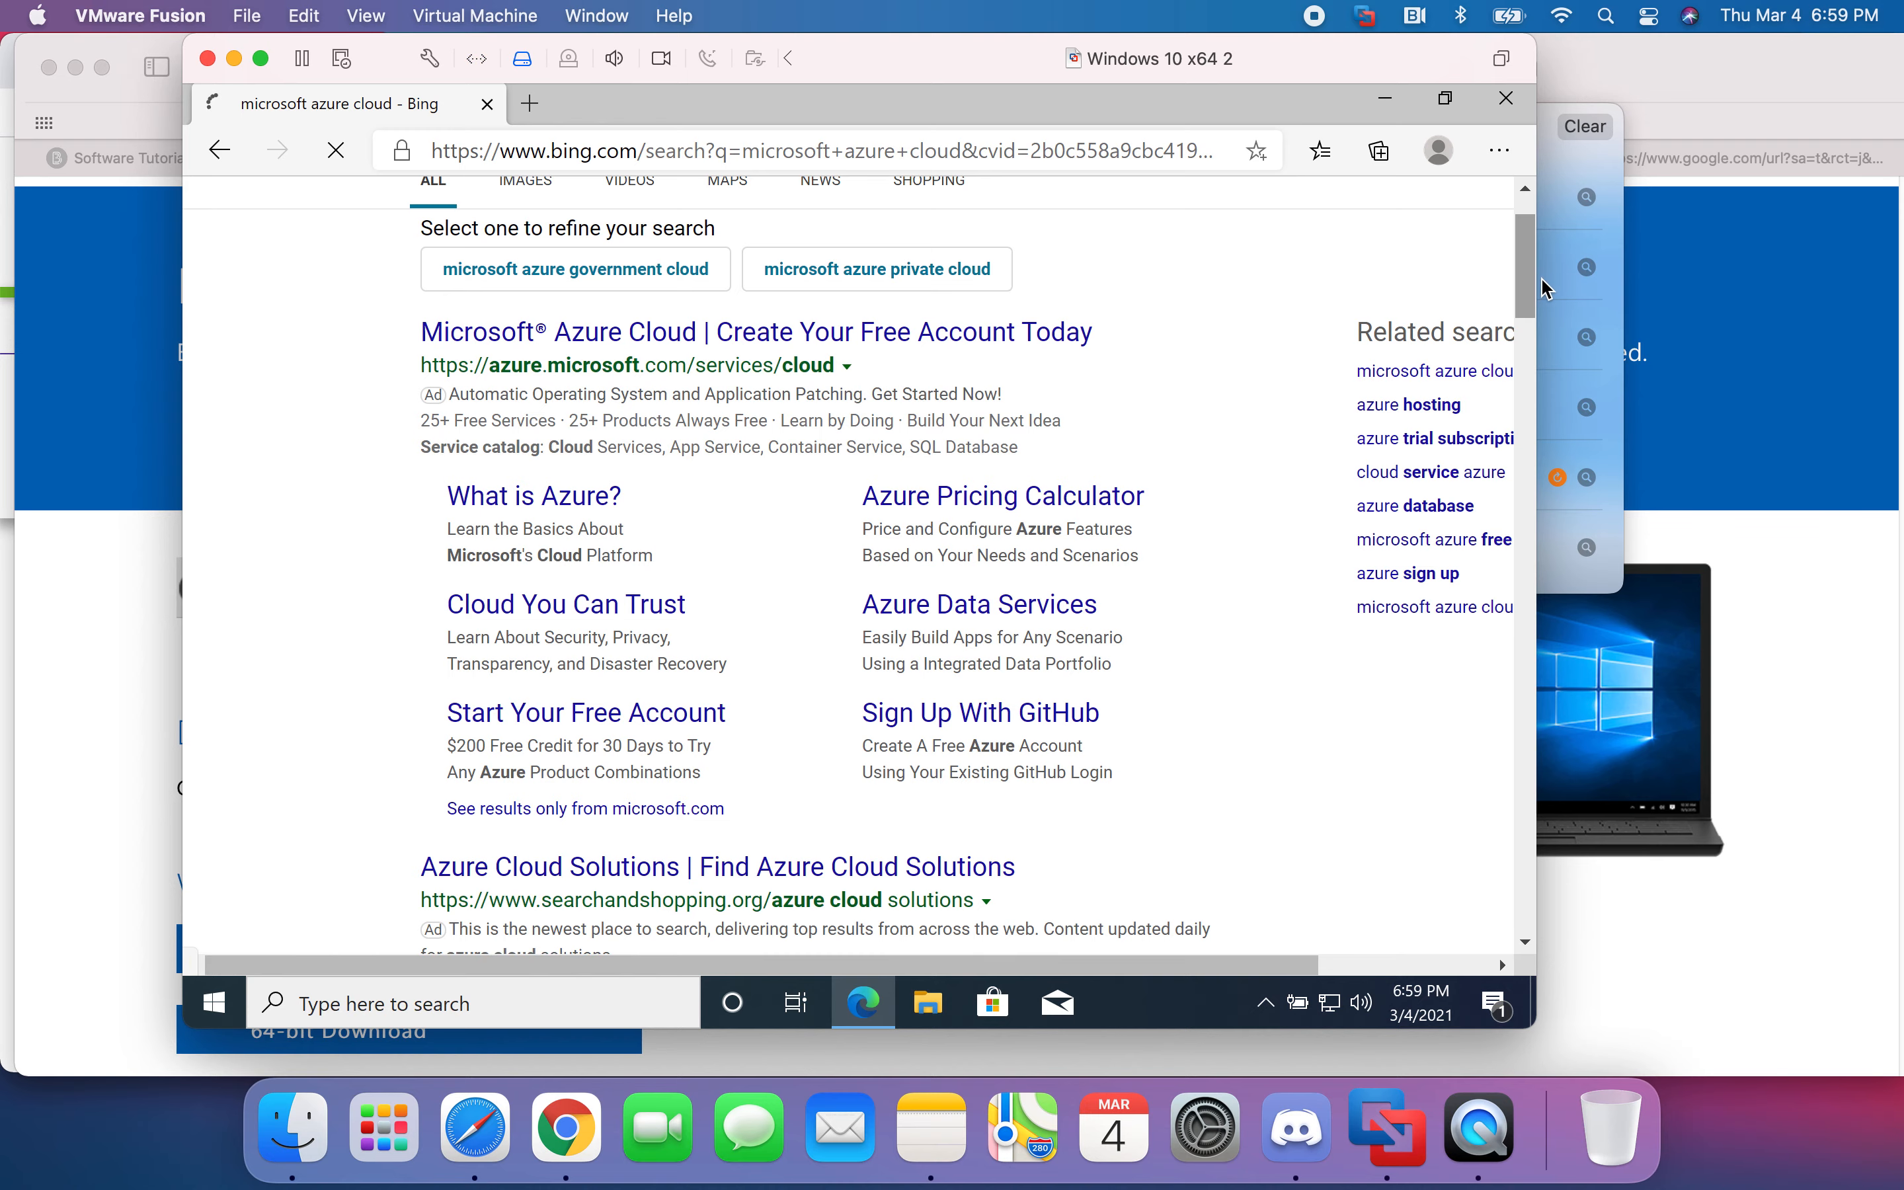
drag(1536, 292, 1900, 296)
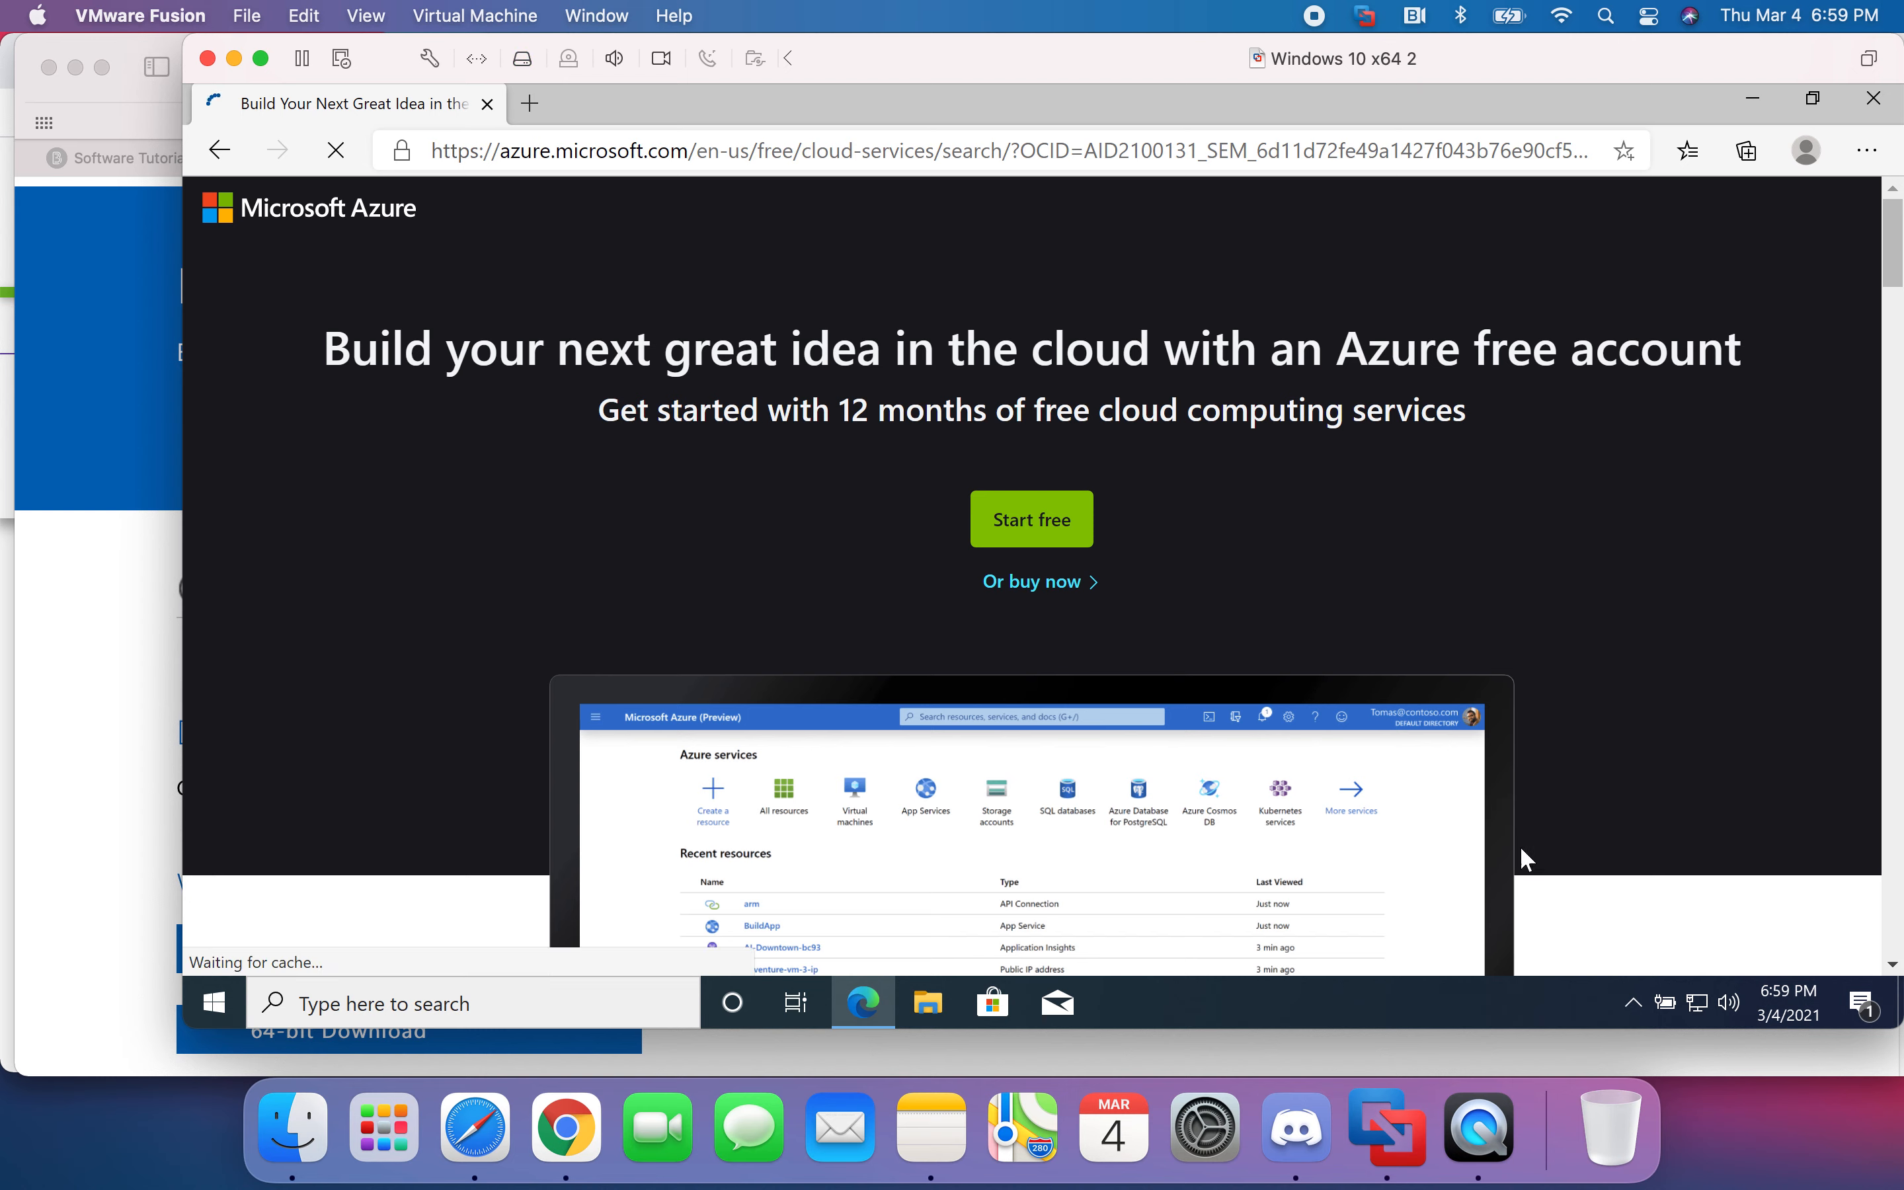
- Choose Sign in from Edge's Profile 1 avatar menu
click(1807, 153)
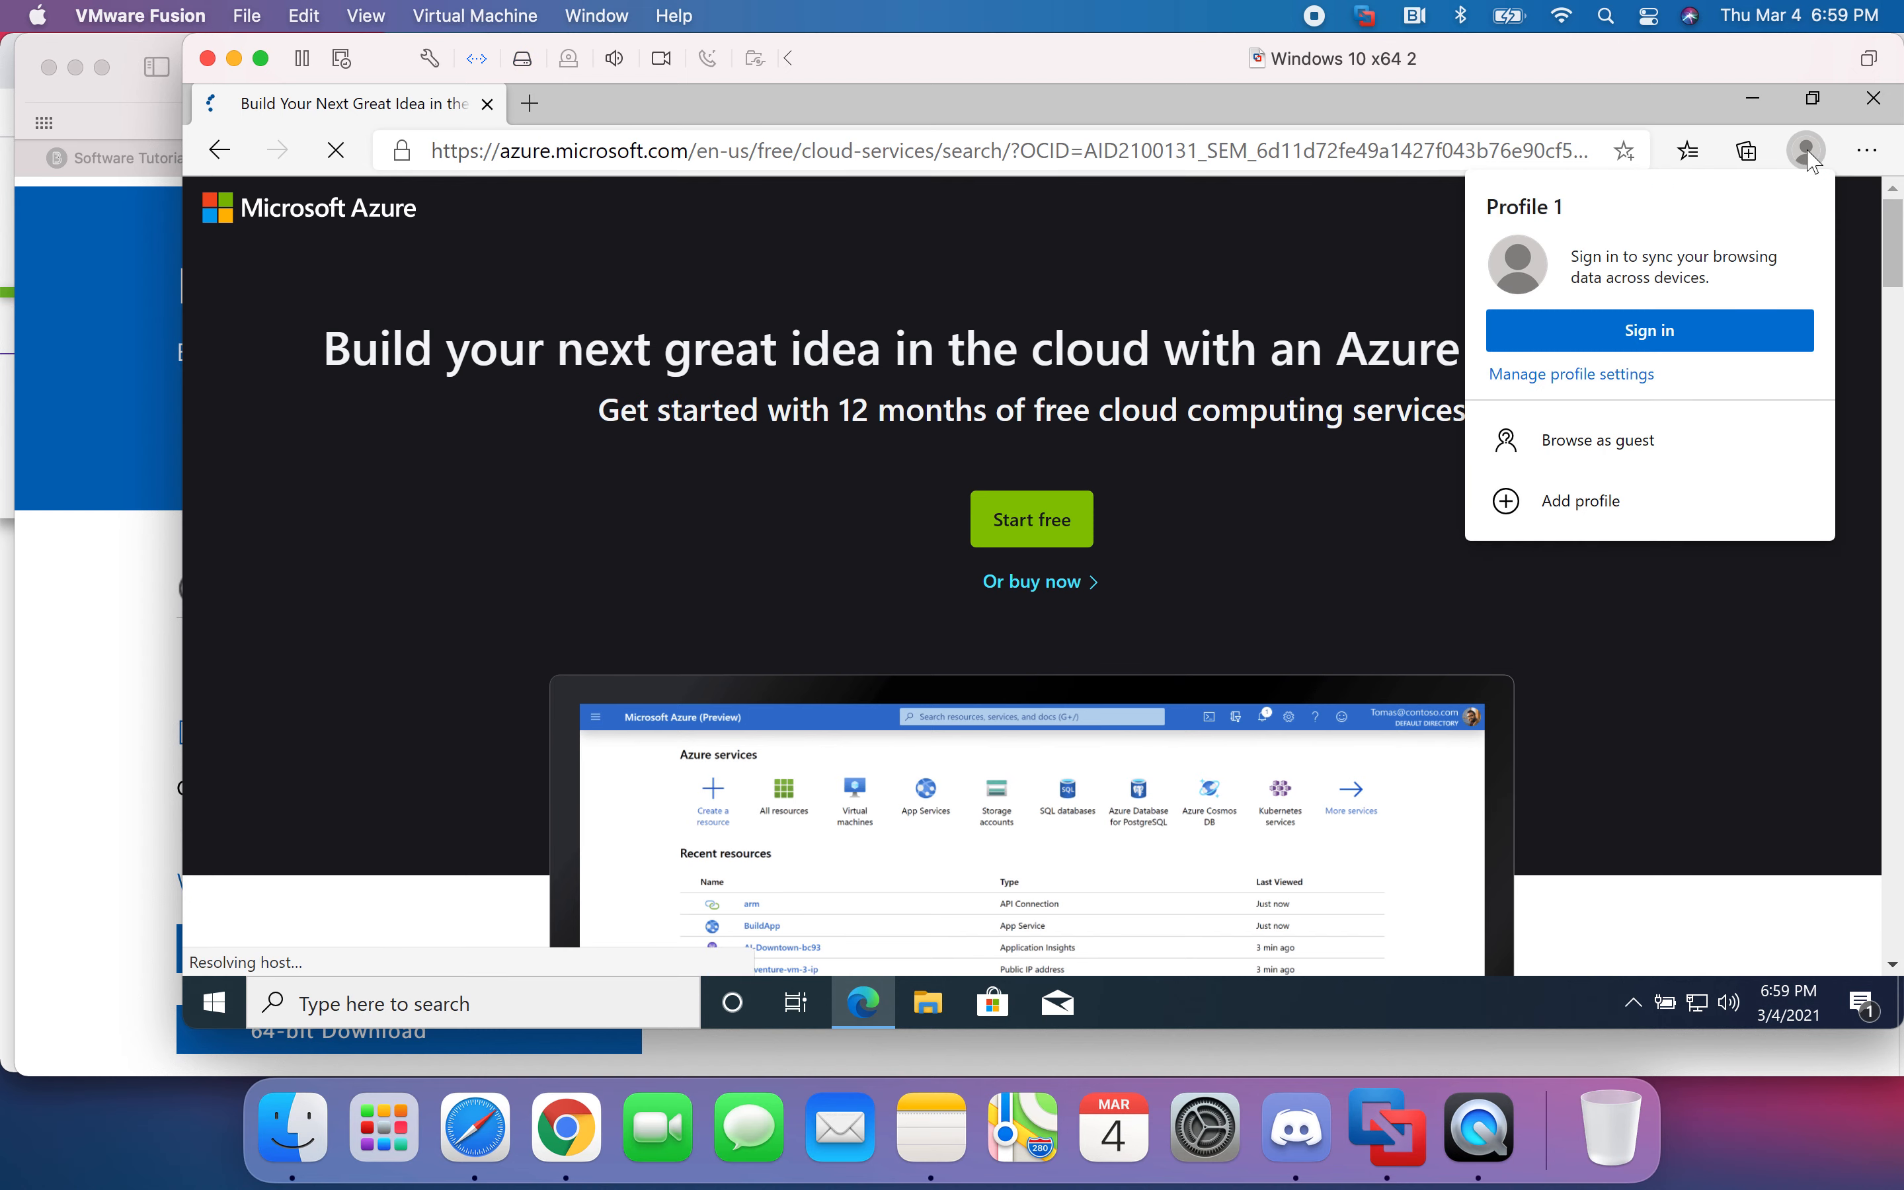
click(1711, 332)
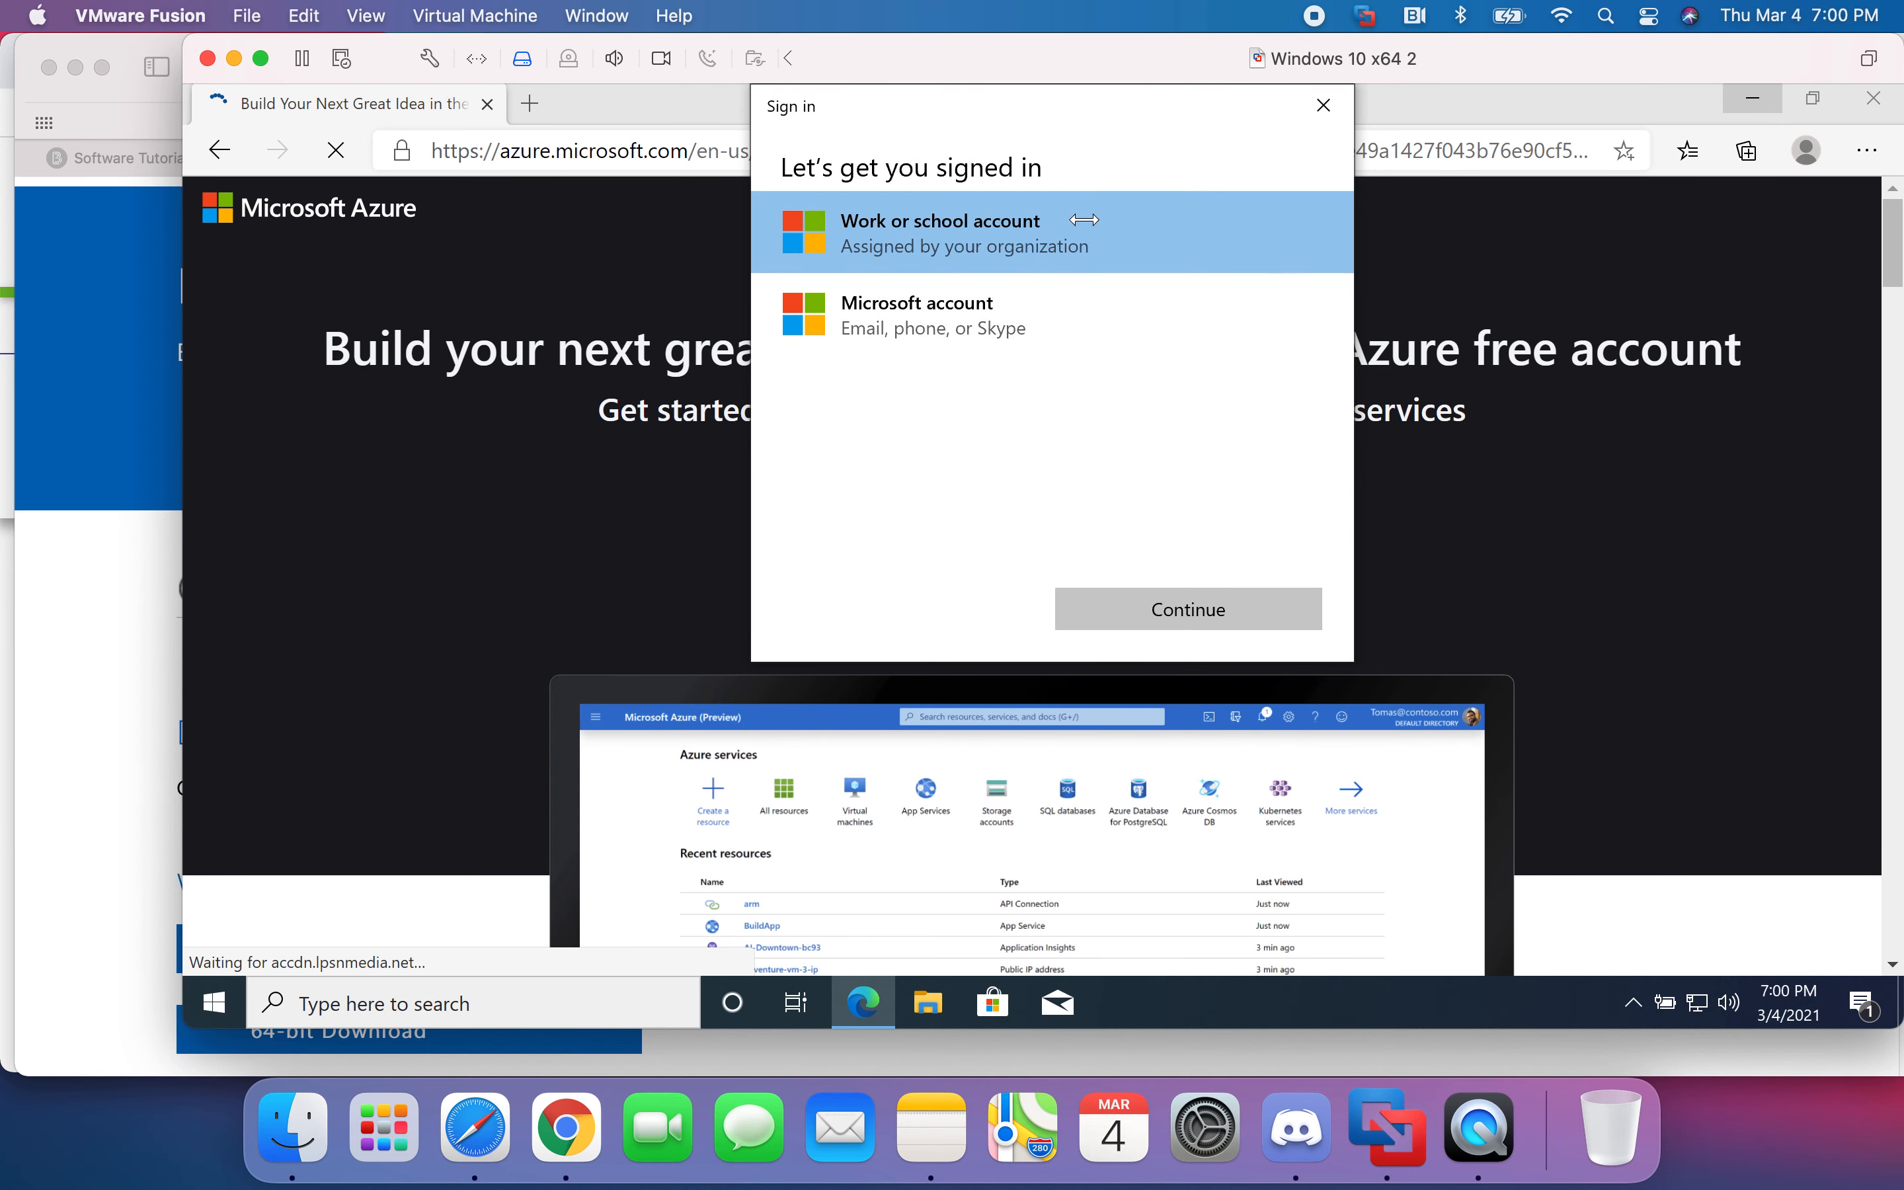
- Sign in as a work or school account with the university e-mail and password, approving via Duo push
click(1187, 627)
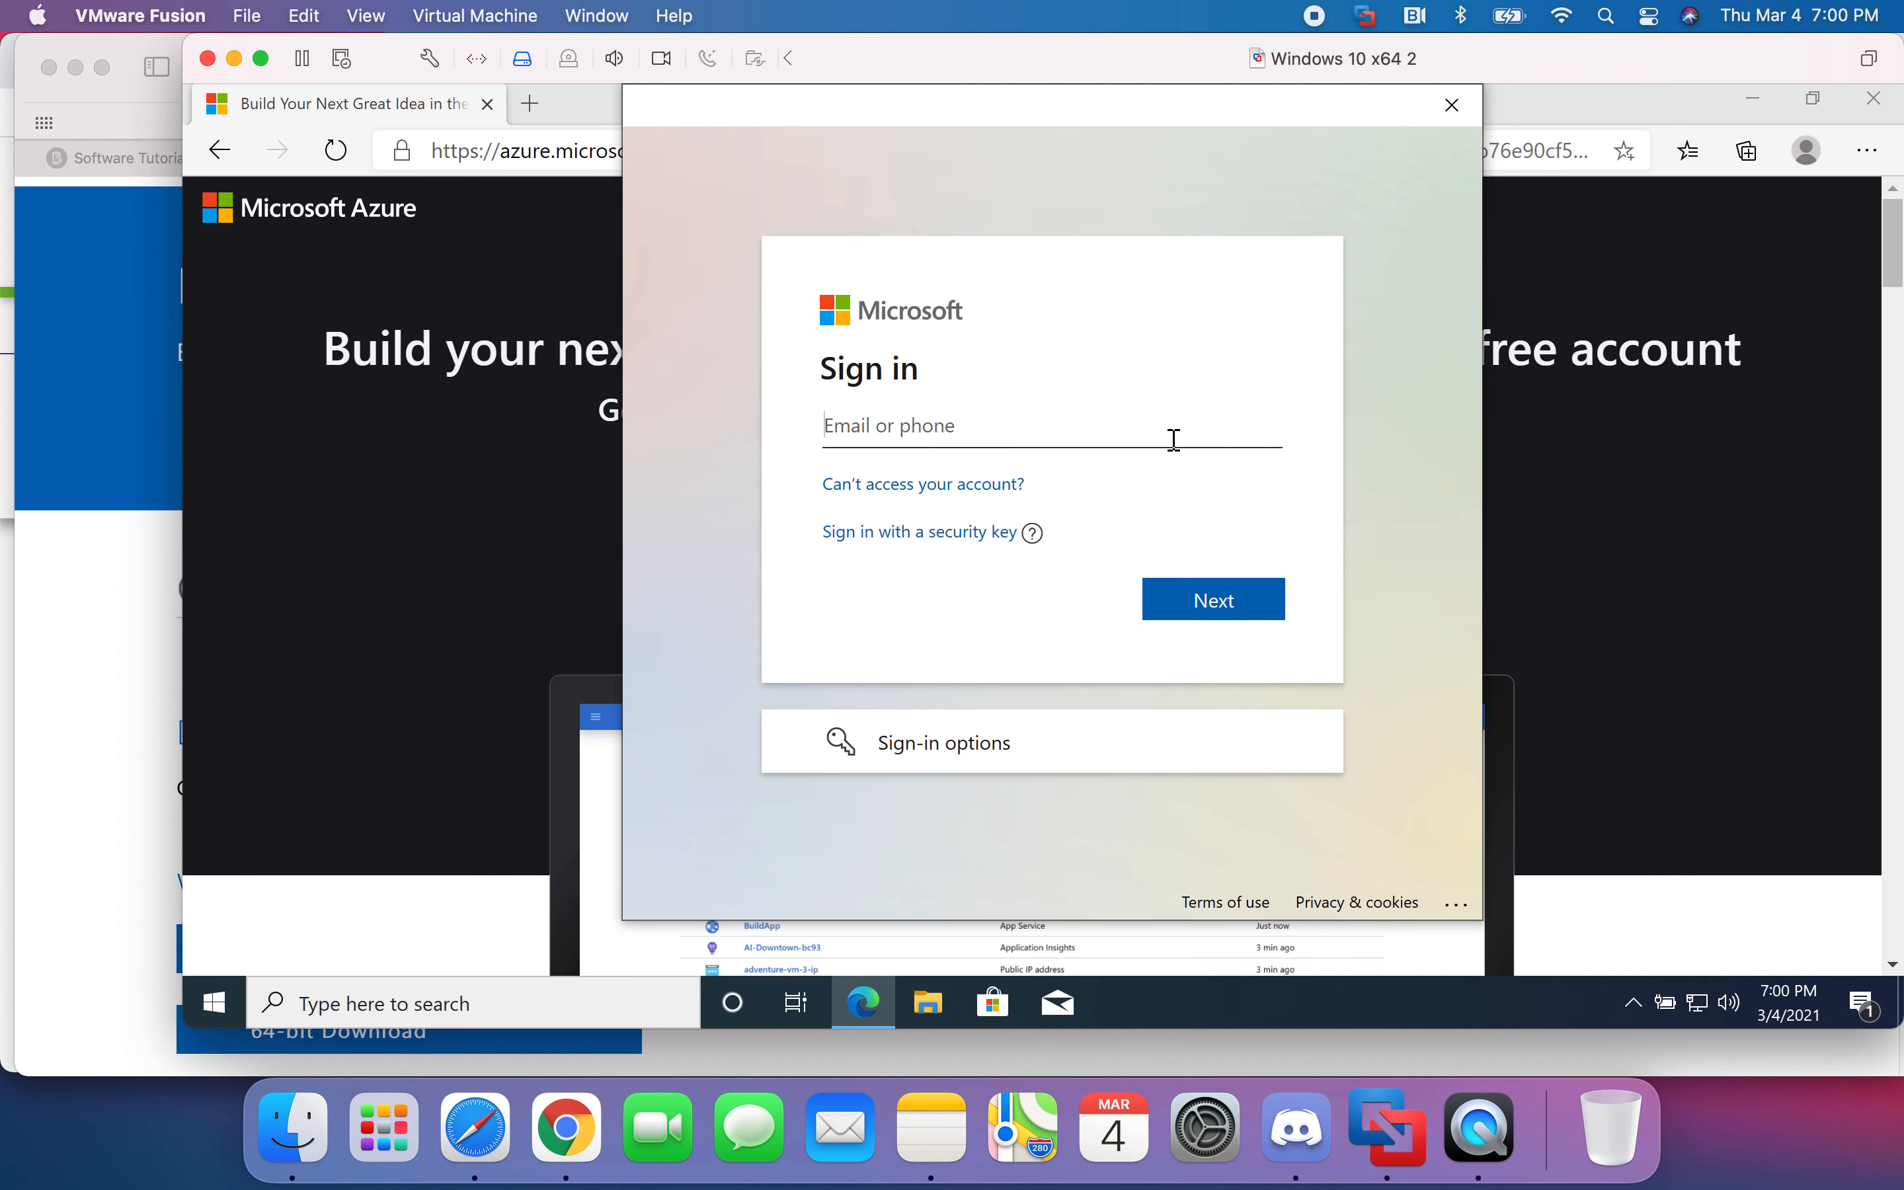
key(Return)
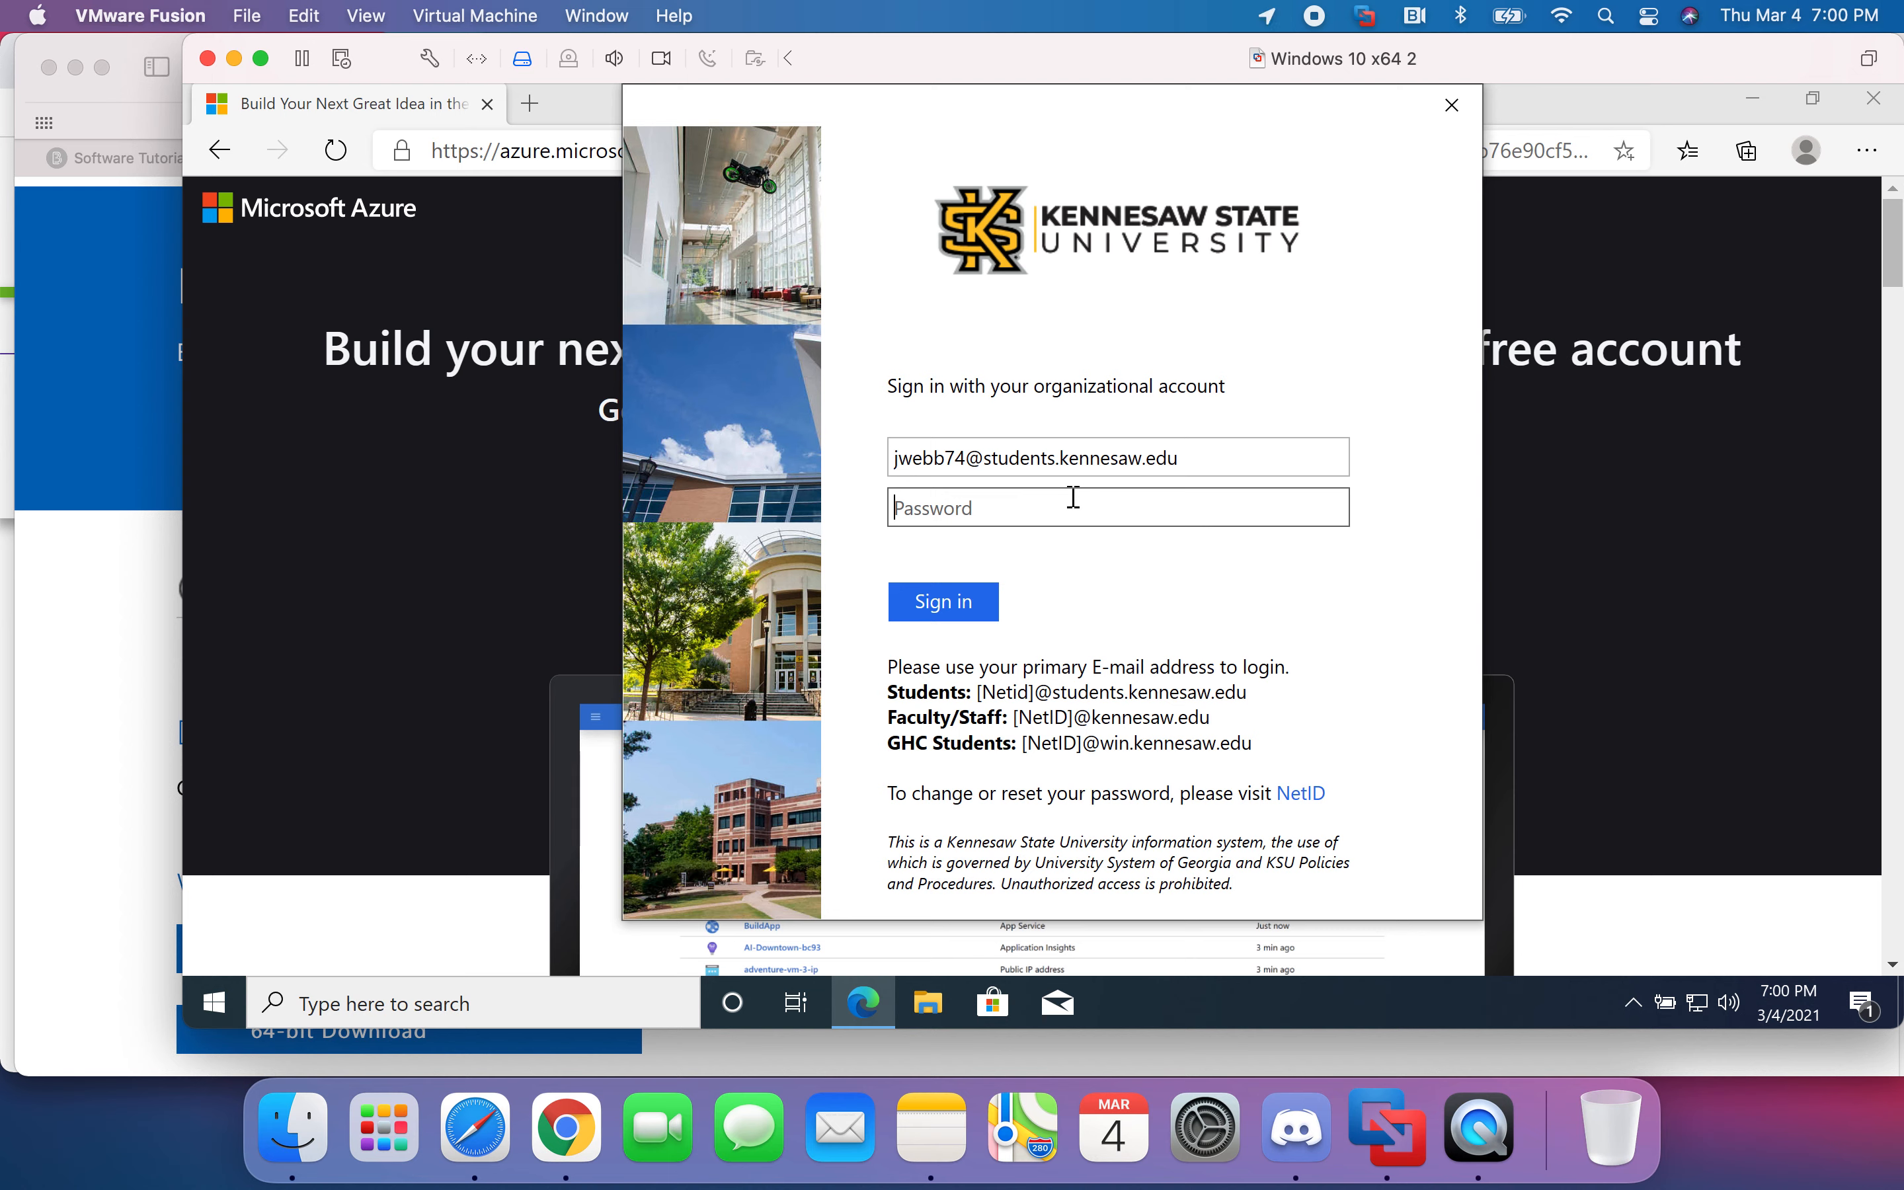
text(•••••••••••••••••)
click(970, 614)
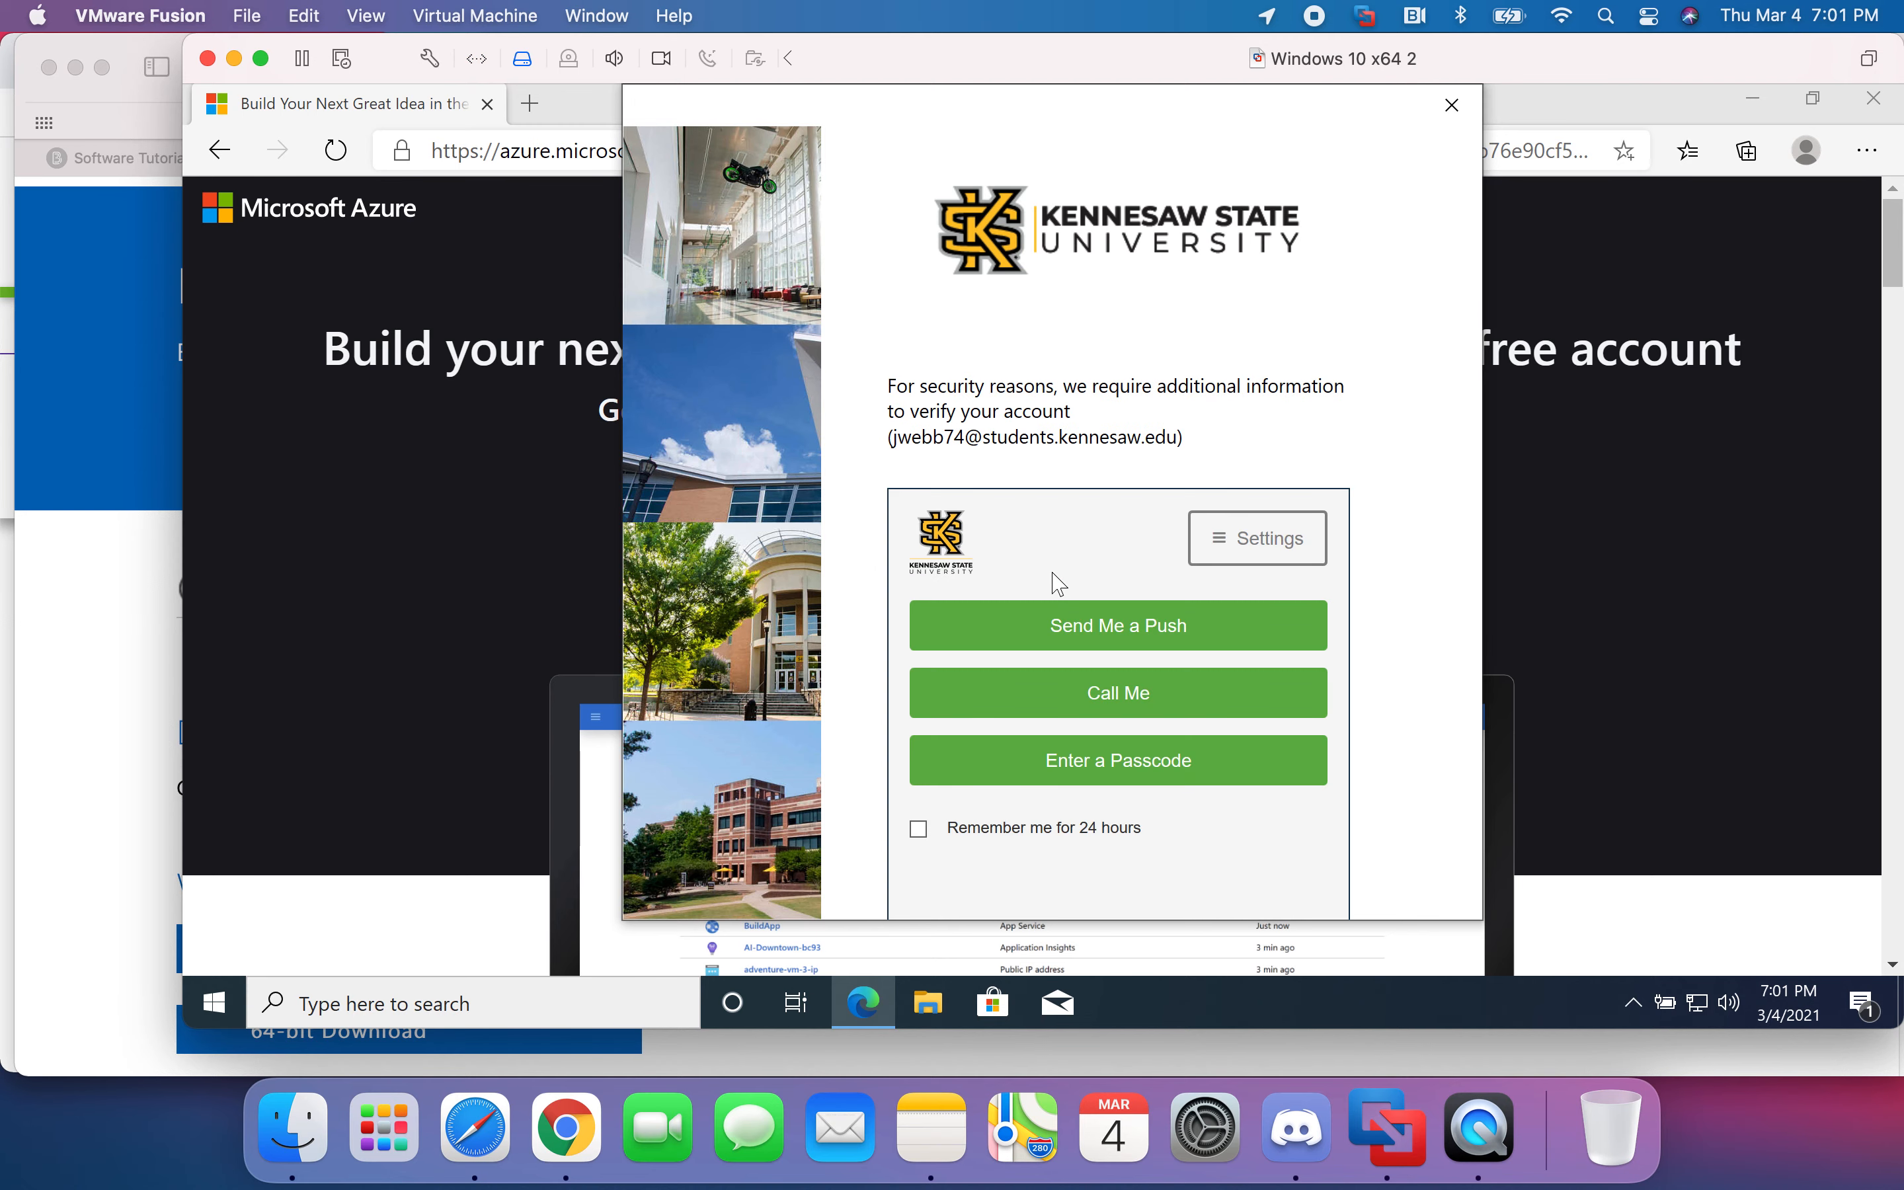
click(1055, 614)
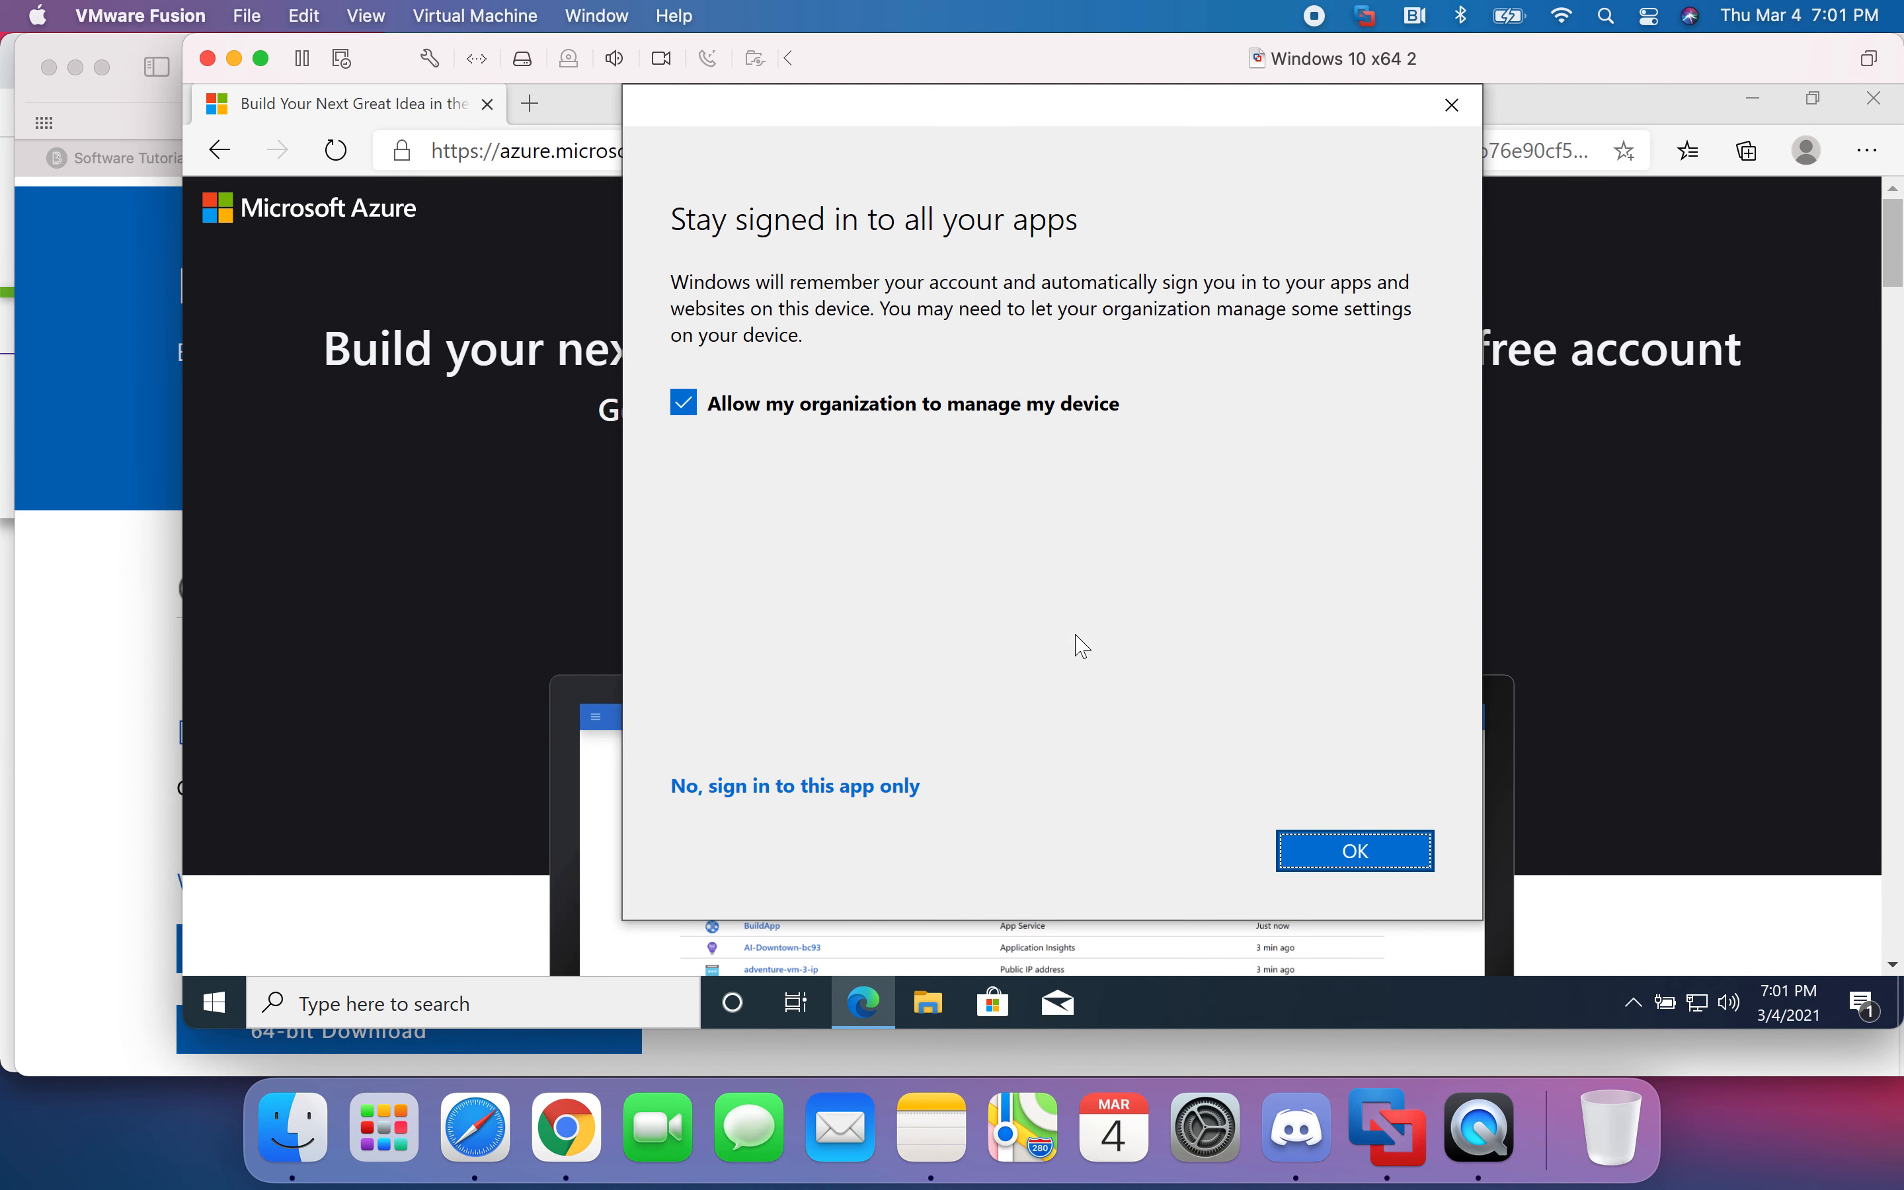
- Accept 'Stay signed in to all your apps' and confirm 'You're all set!' with Done
click(1364, 850)
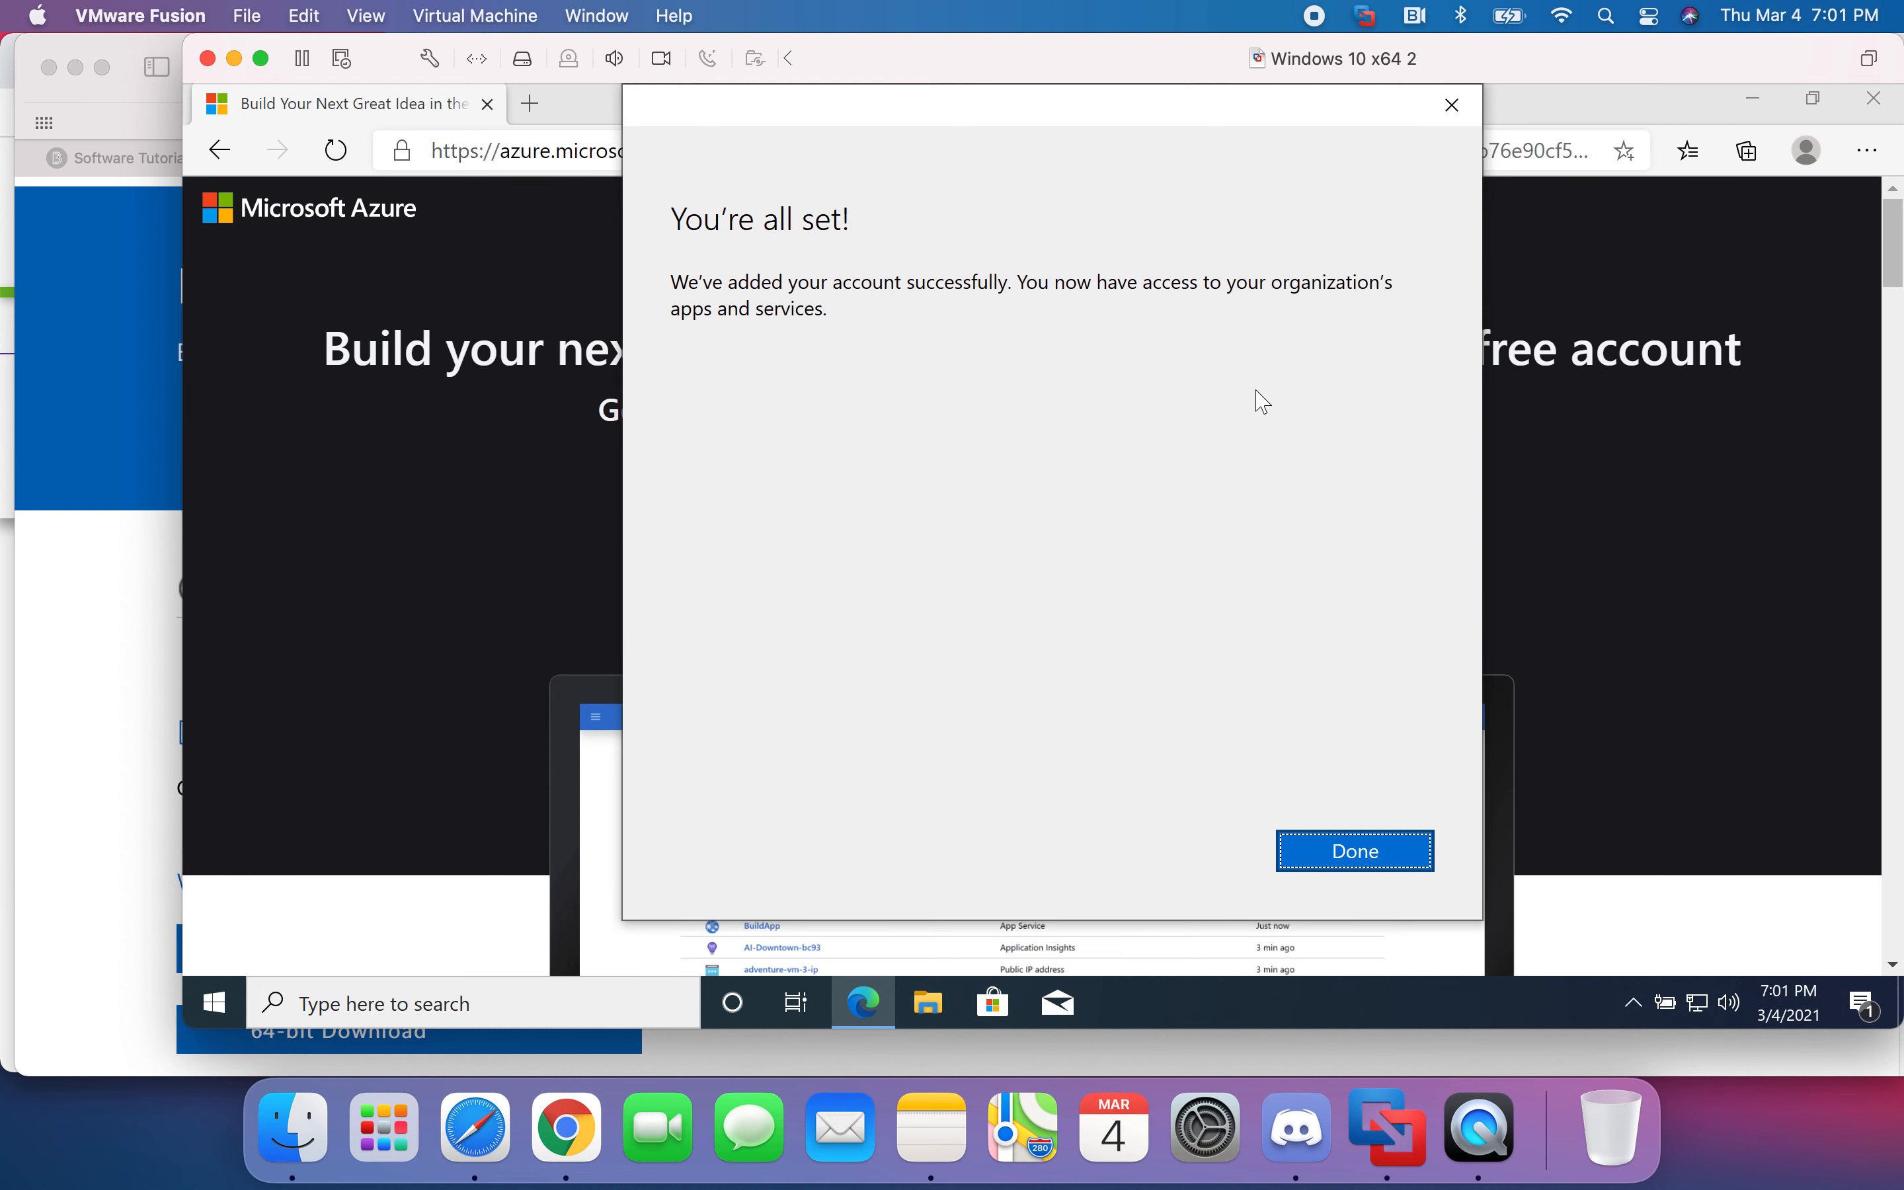
click(1366, 858)
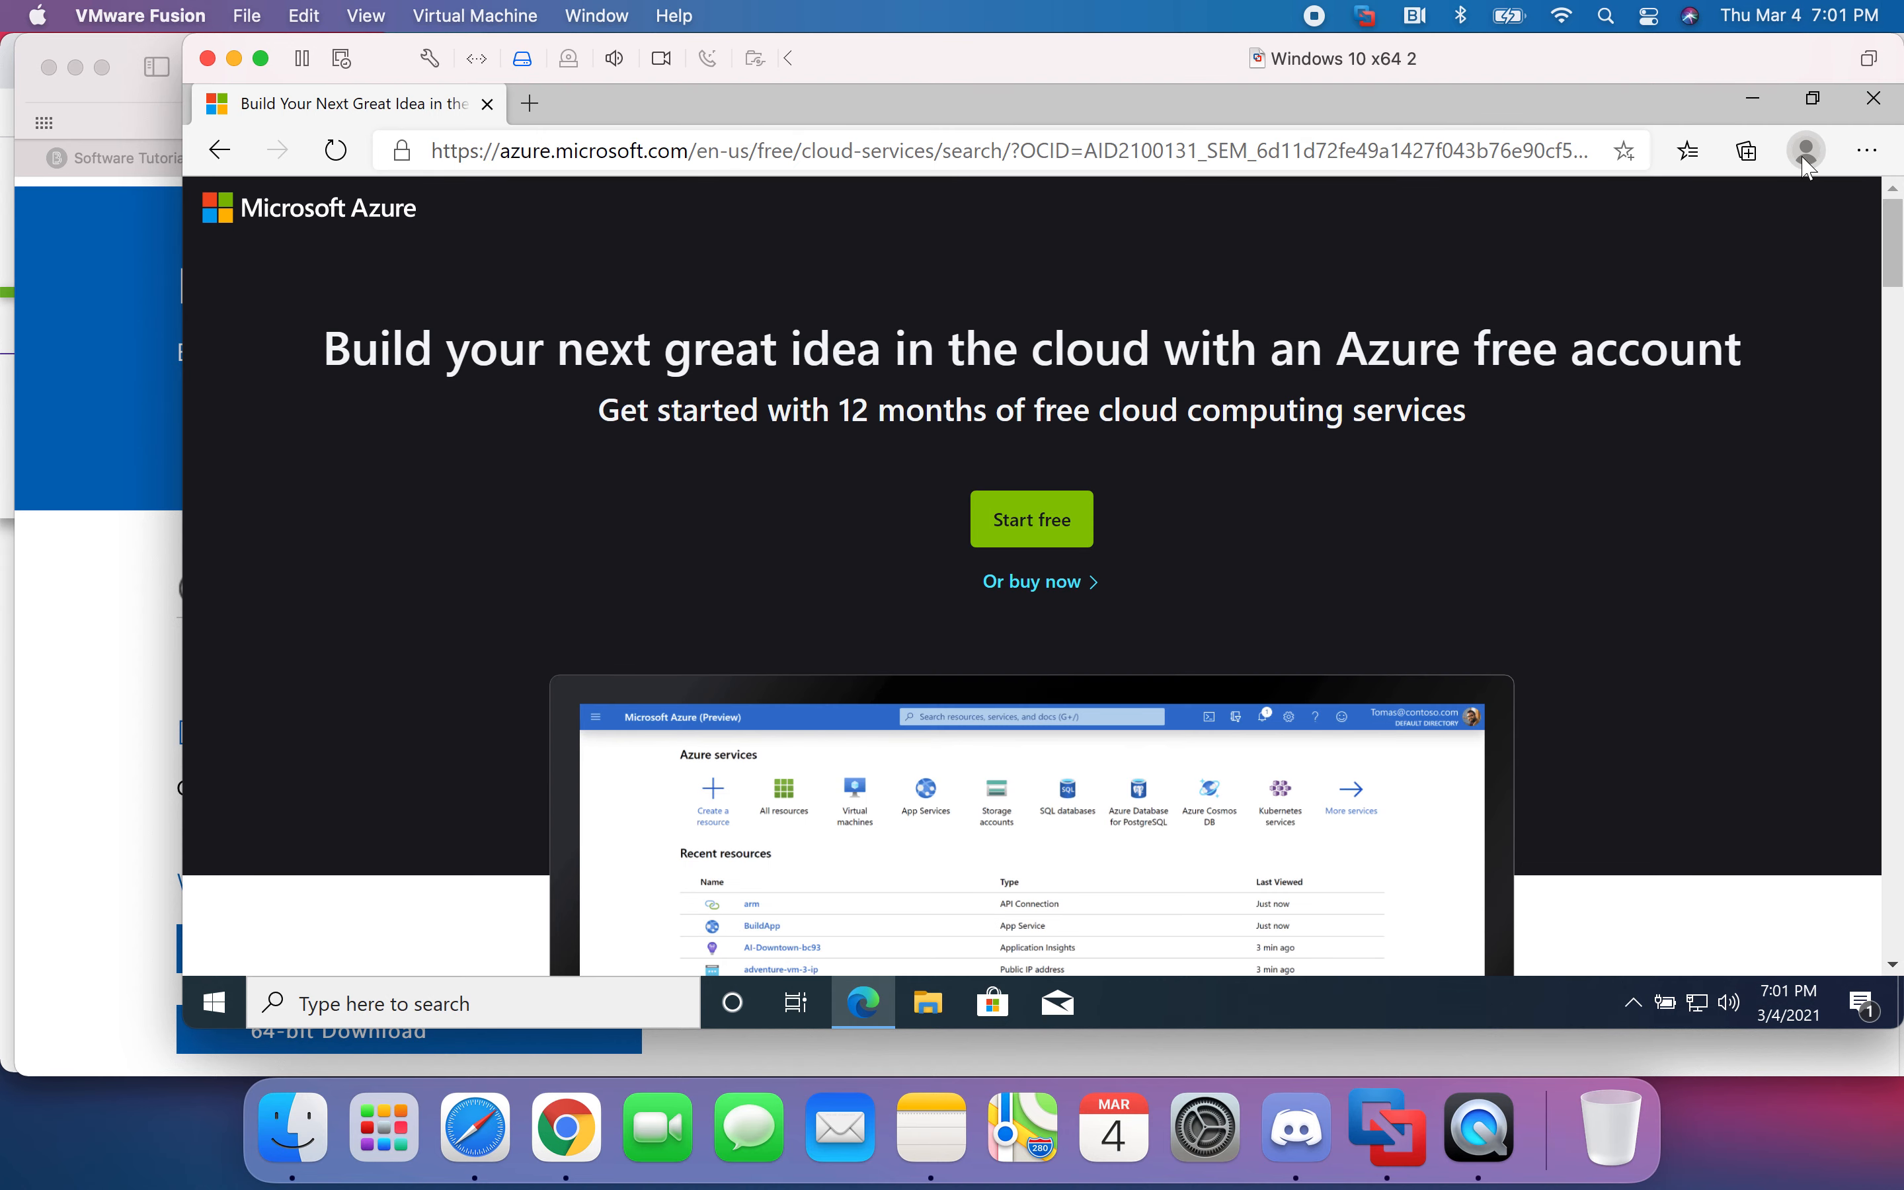
- Reload the Azure free account page and open the 'Not syncing' profile prompt
click(1806, 151)
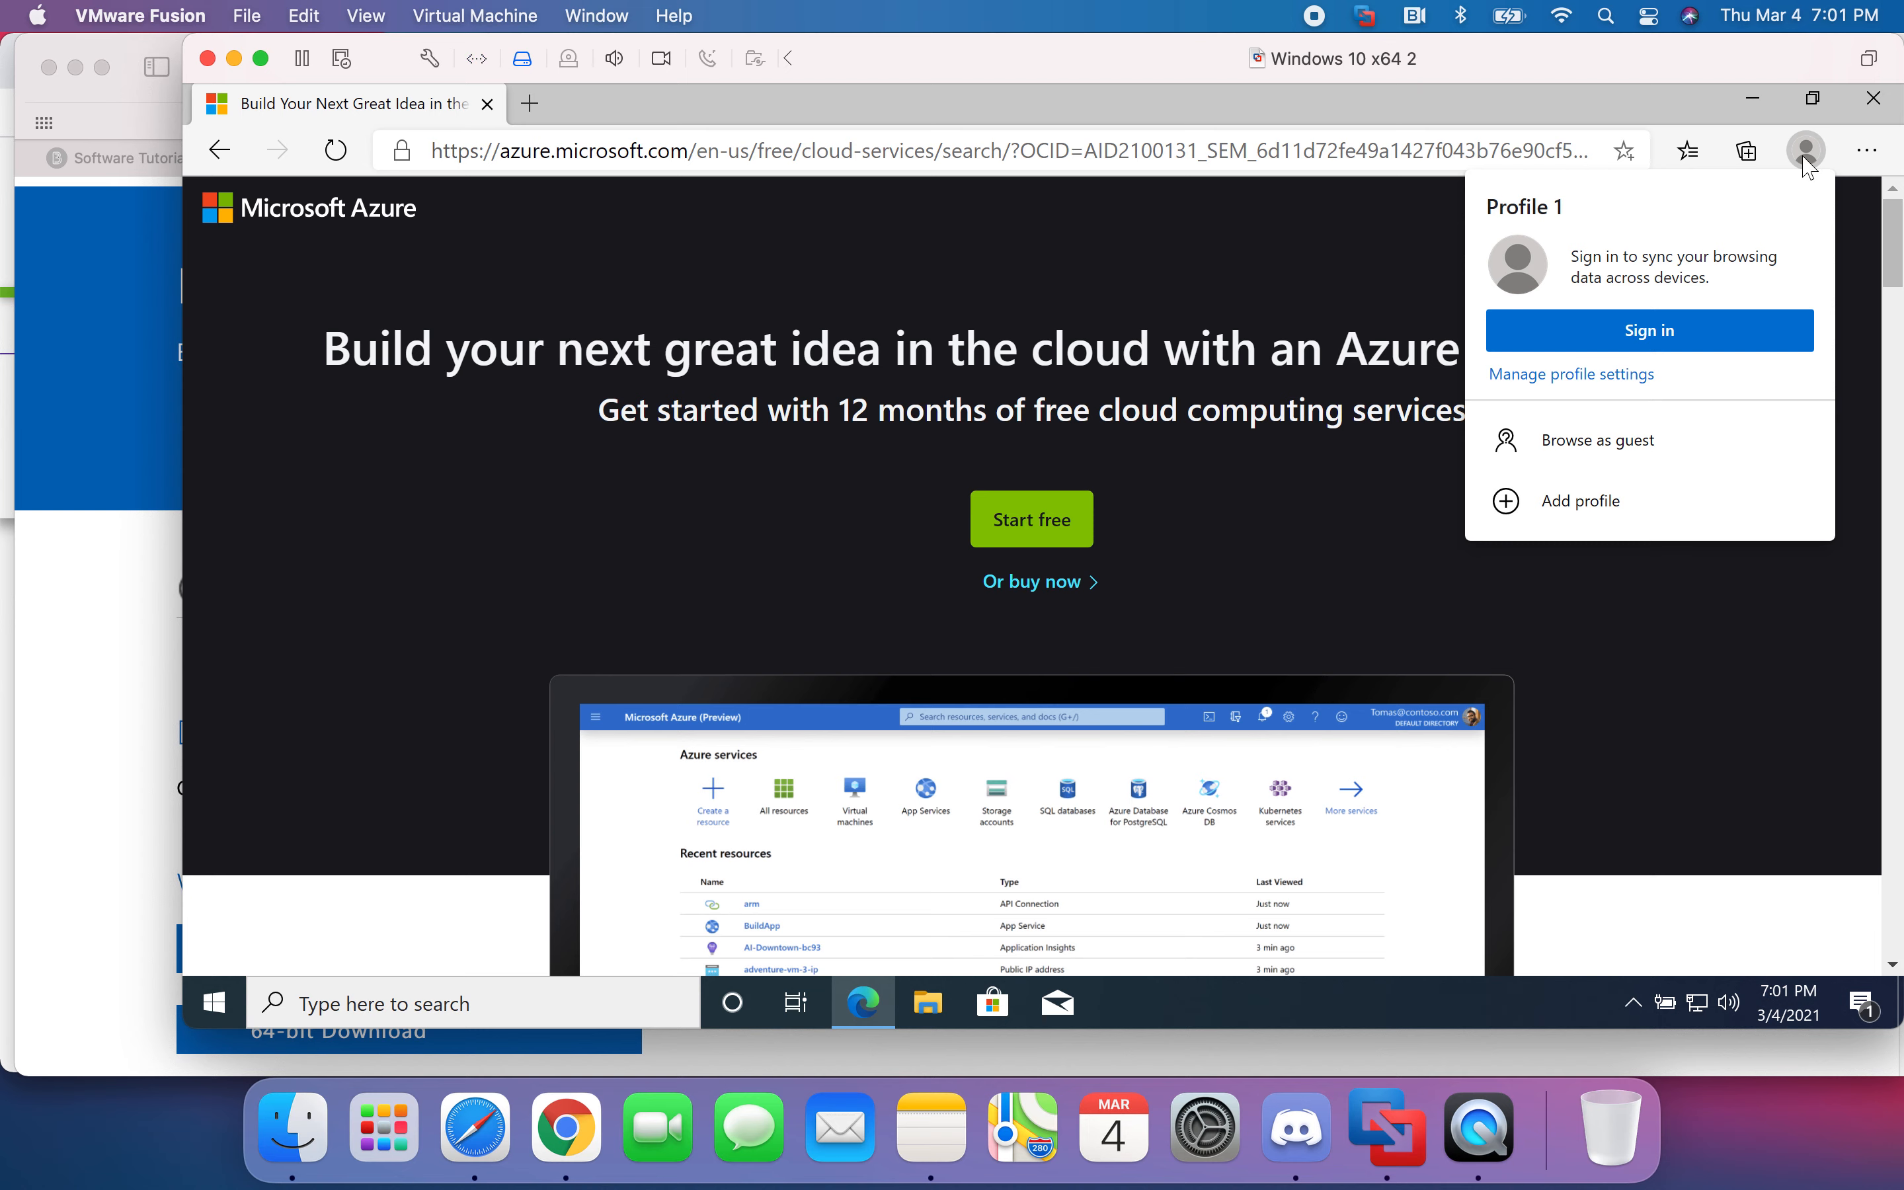
click(1806, 157)
click(338, 156)
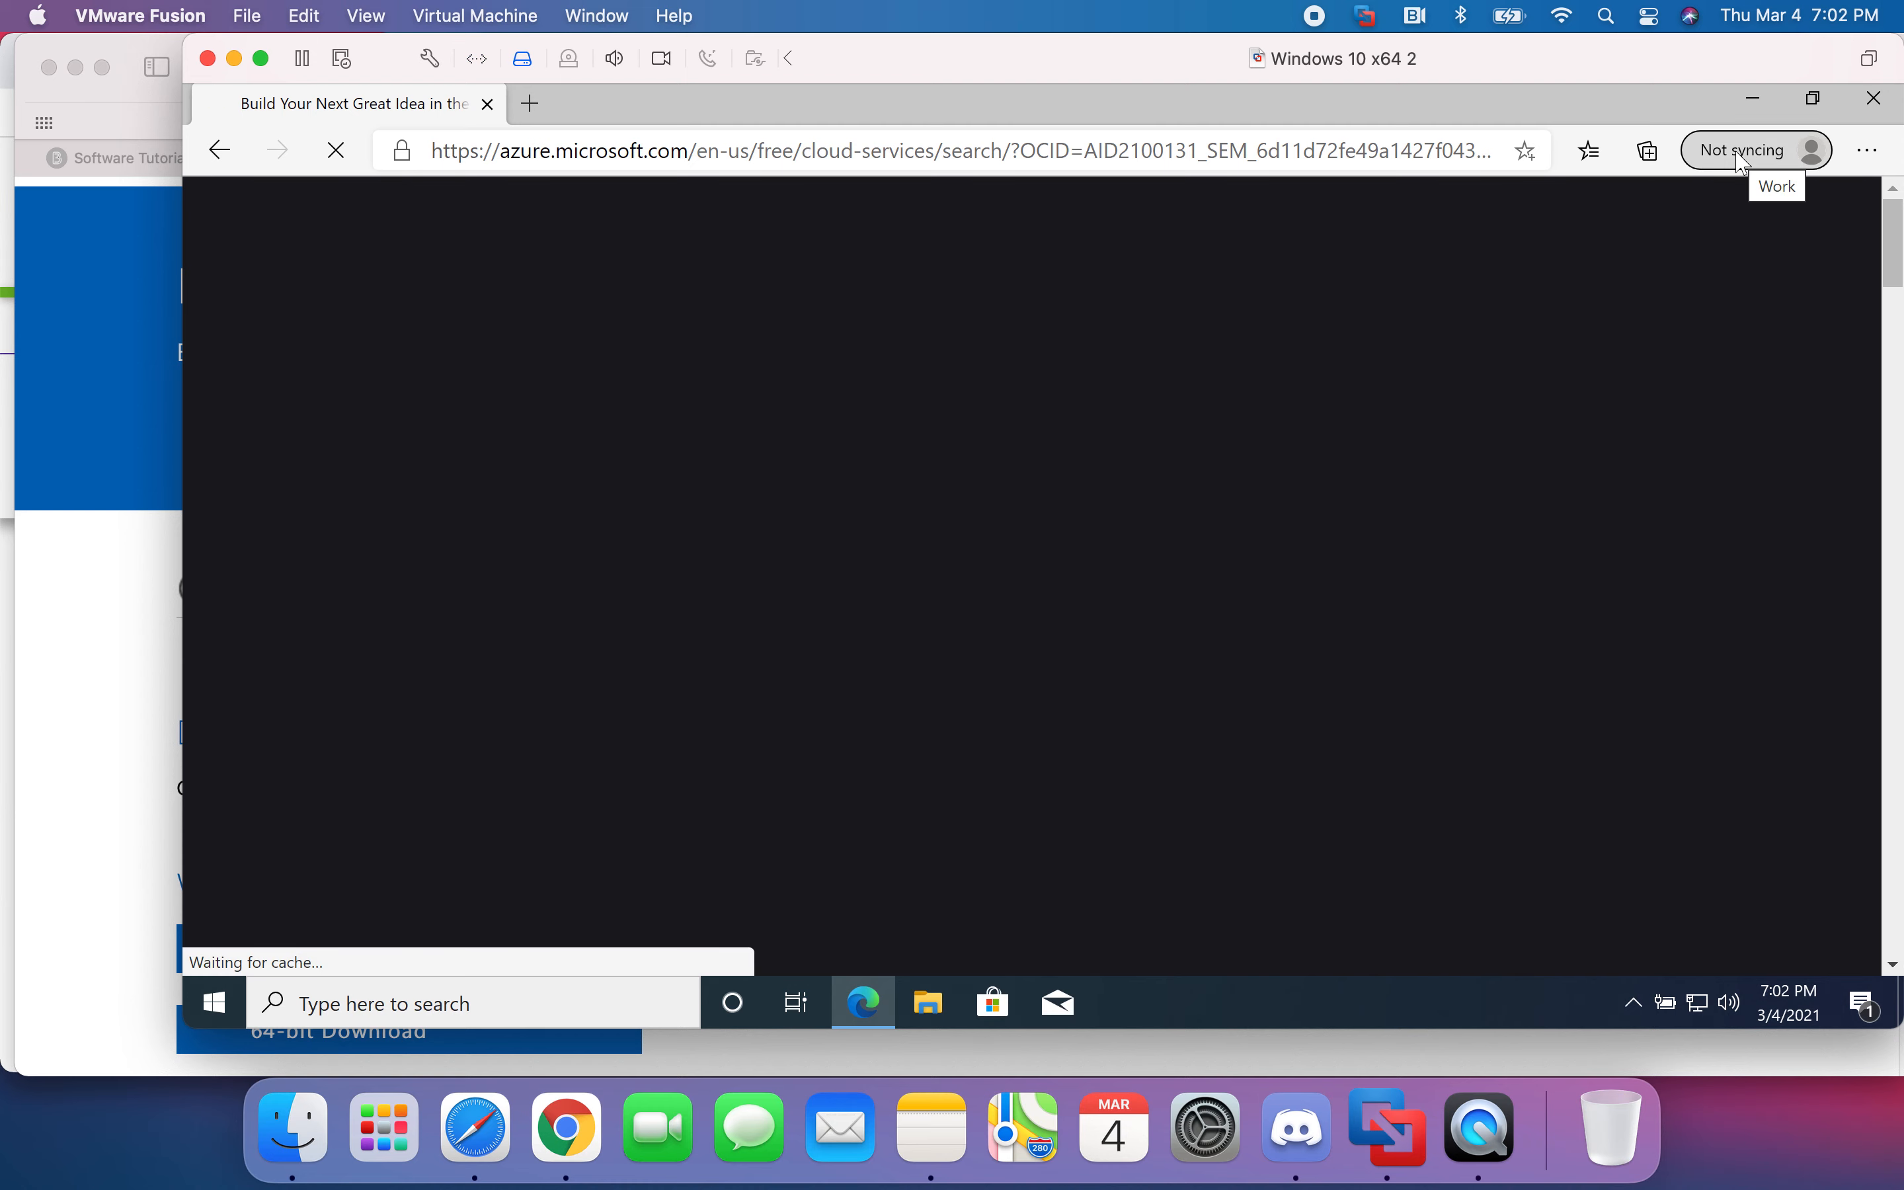
click(1743, 152)
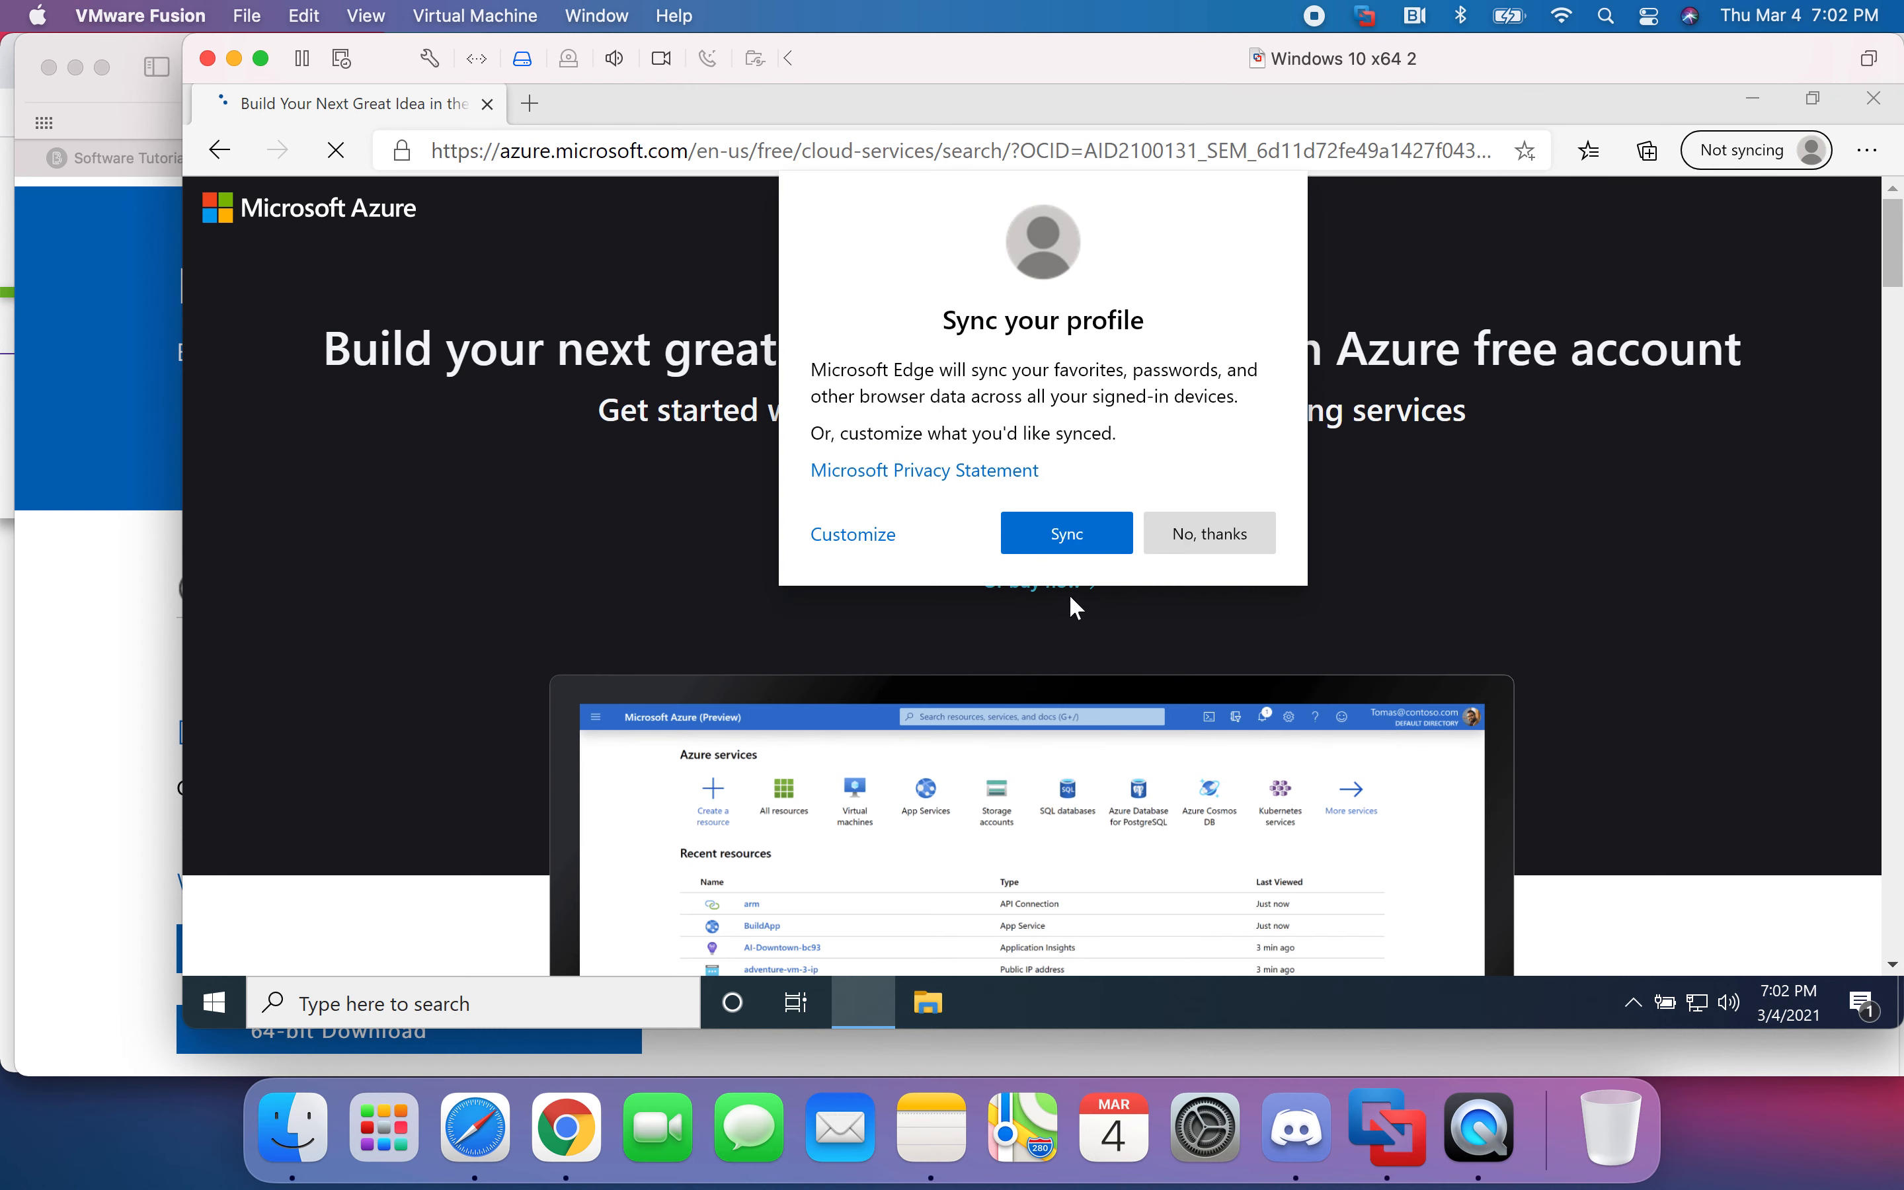
- Turn on Sync for the Work profile and check its sync status
click(1058, 538)
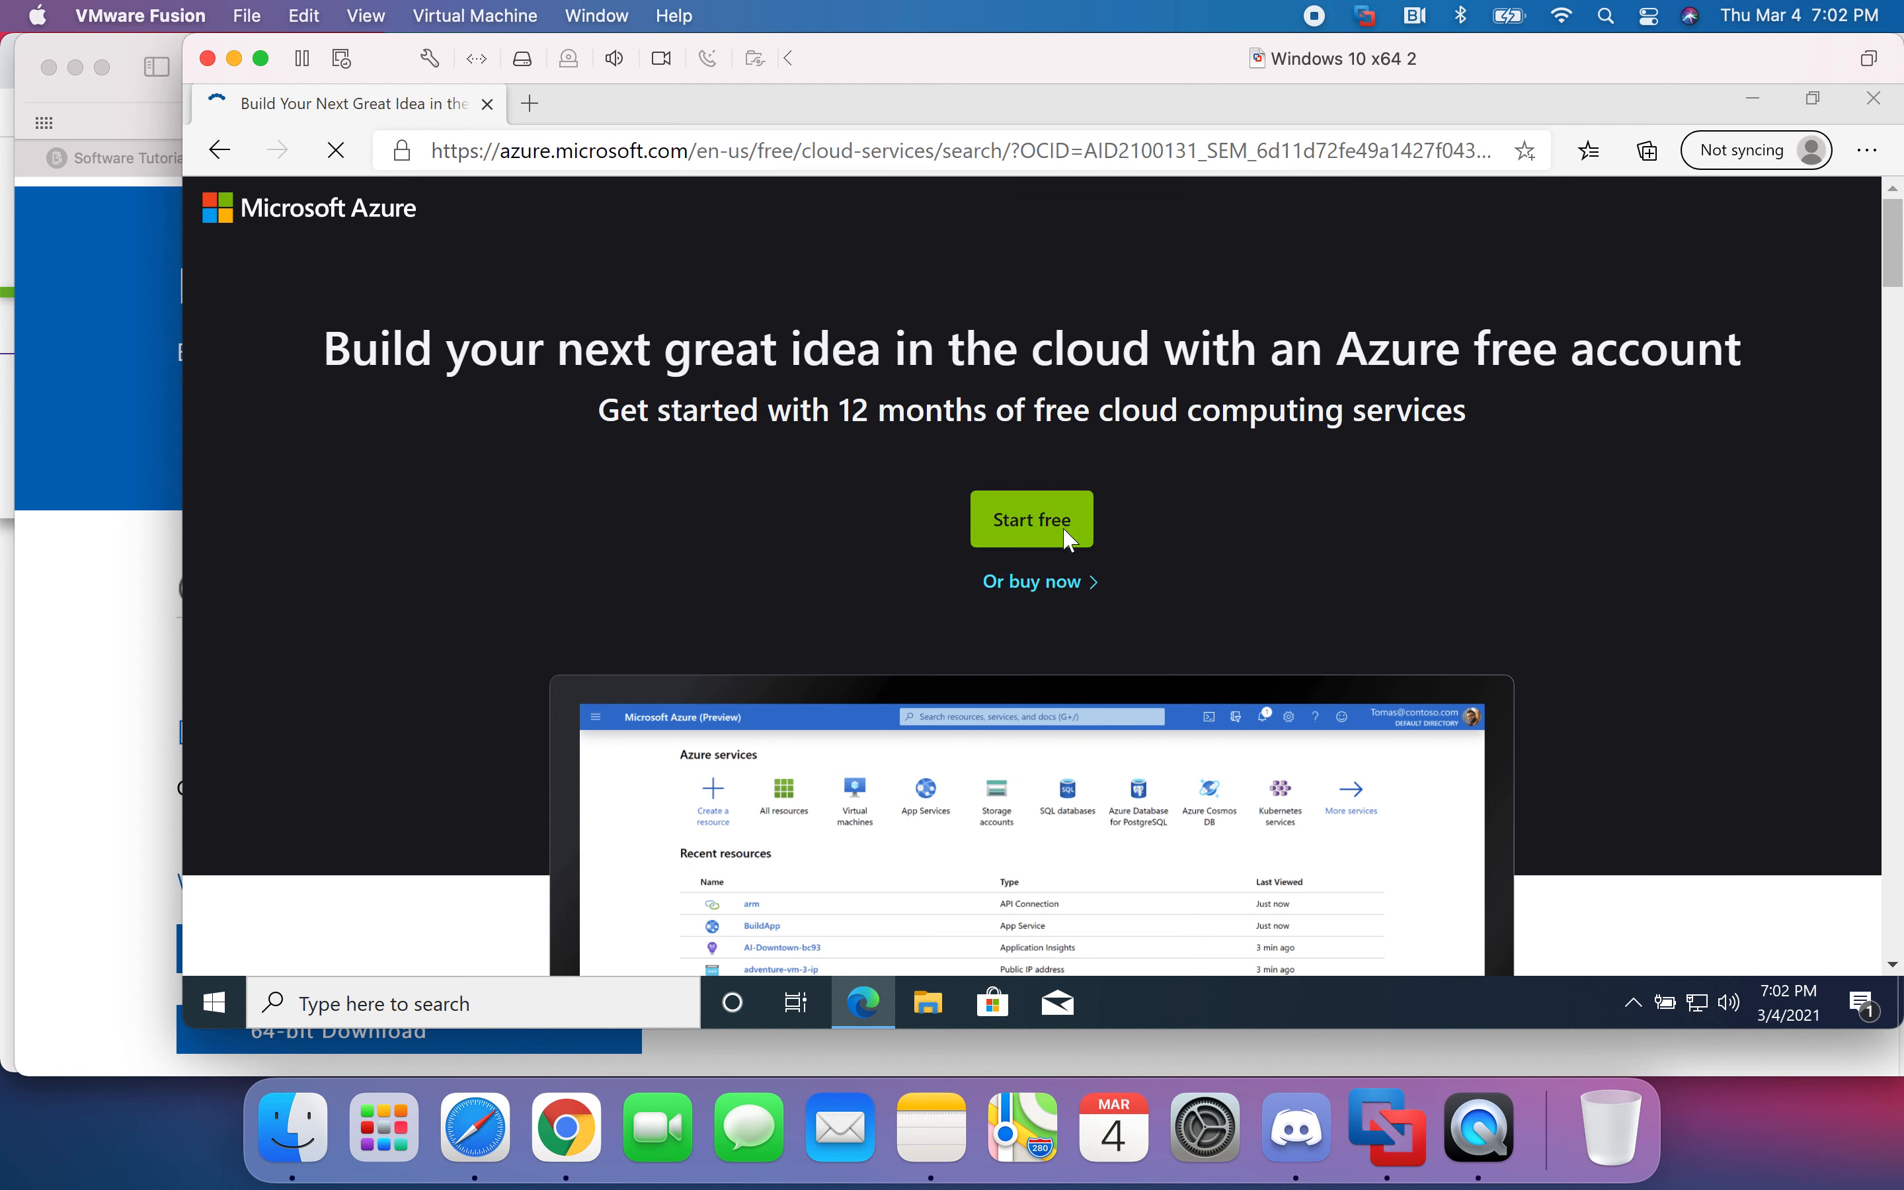
click(1804, 152)
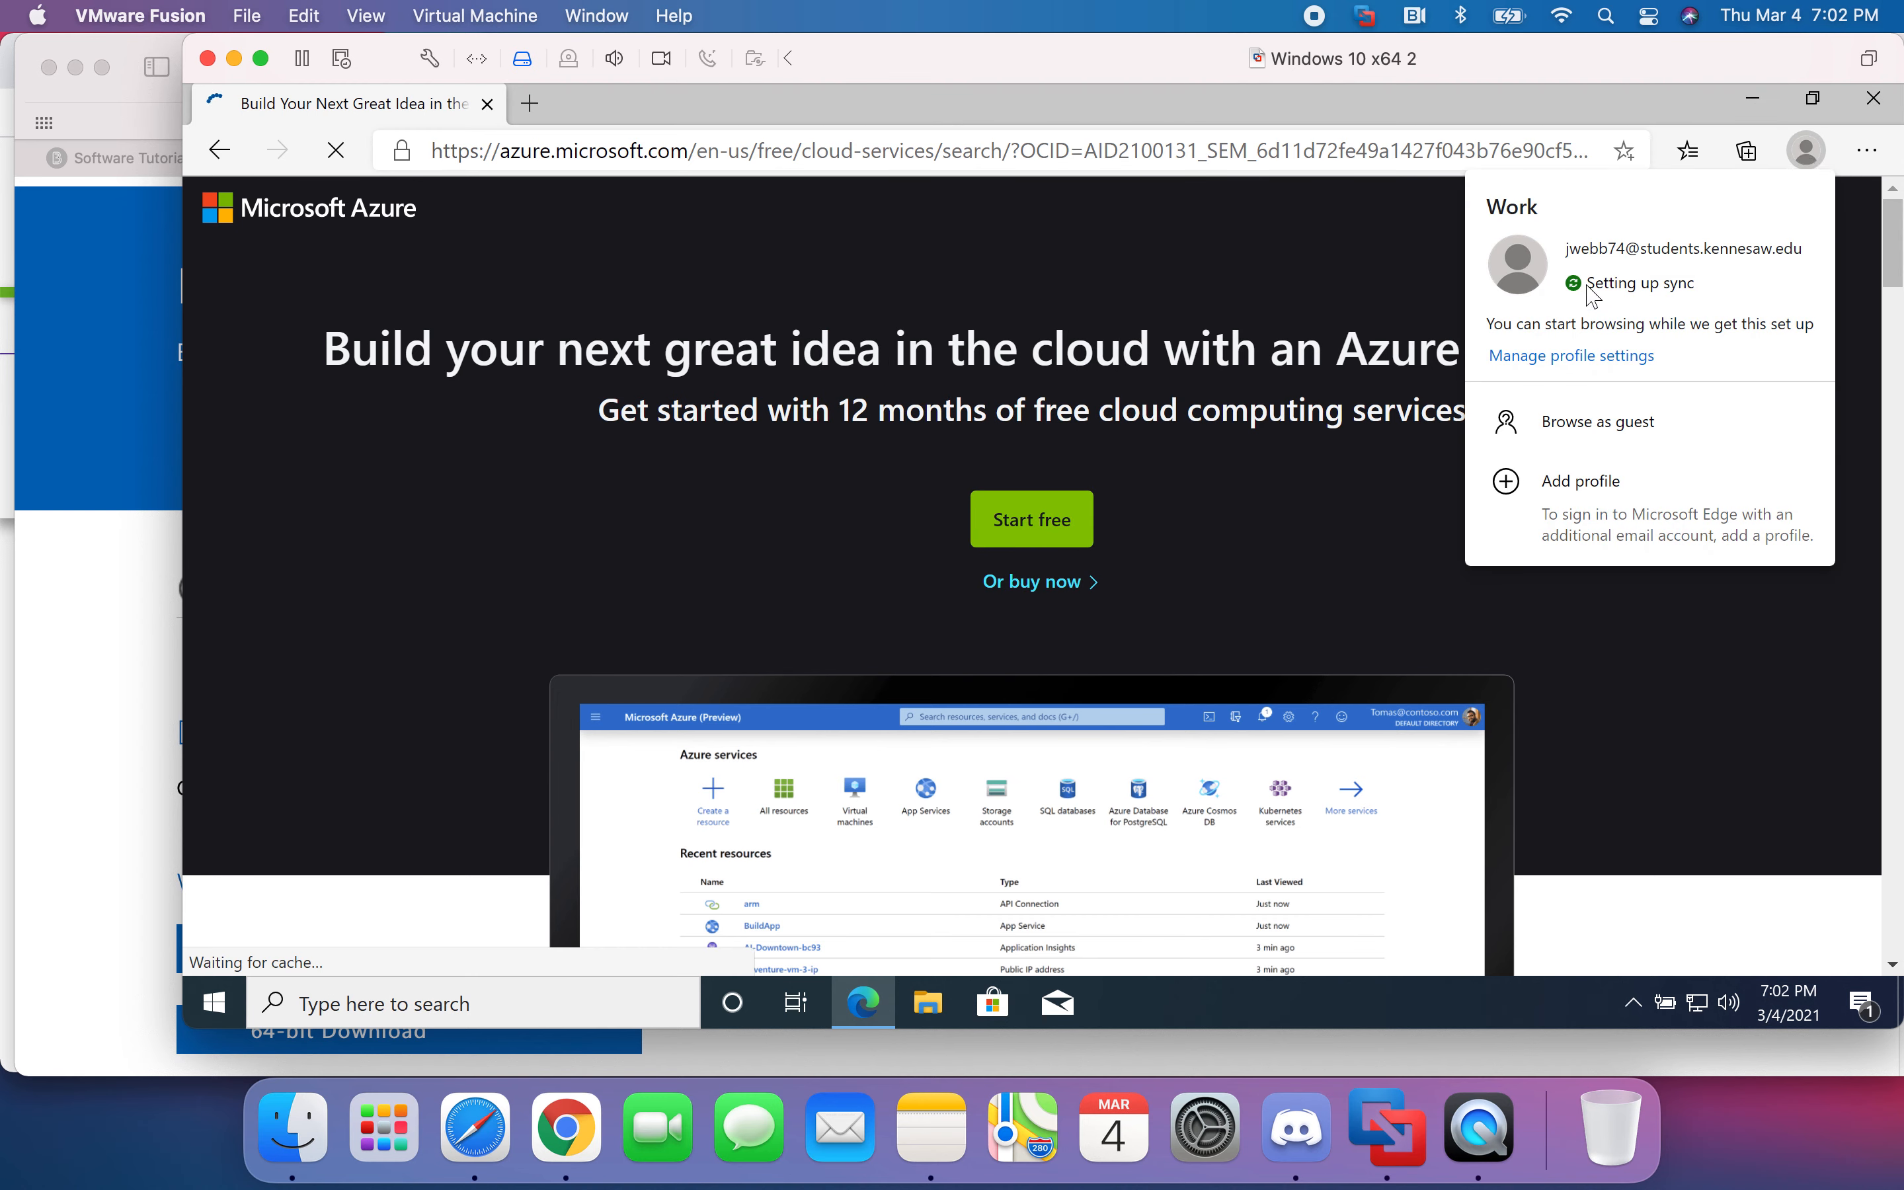
click(1310, 285)
- Go to the azure.microsoft.com home page and open the Azure Portal
scroll(1415, 381, down, 15)
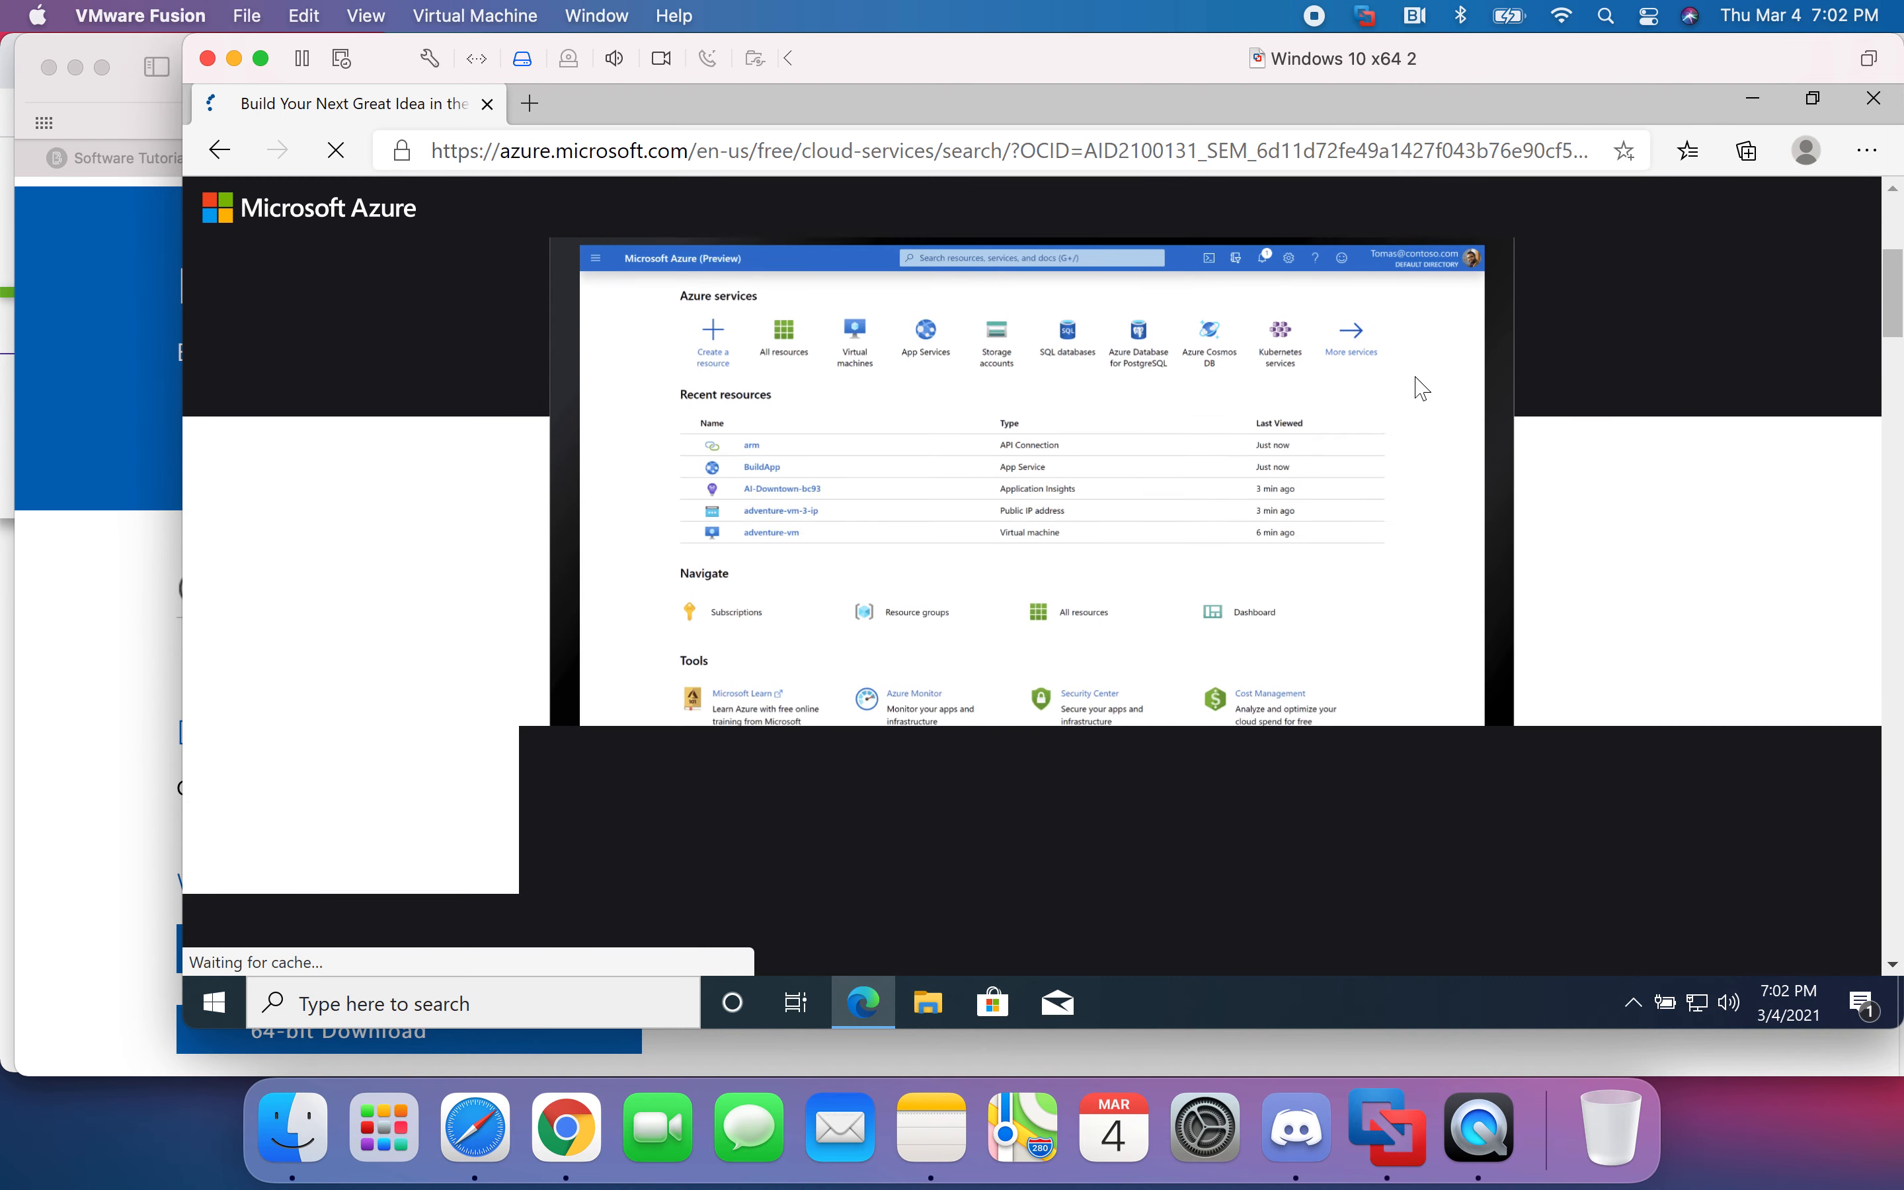
scroll(1425, 393, up, 8)
scroll(1425, 393, up, 6)
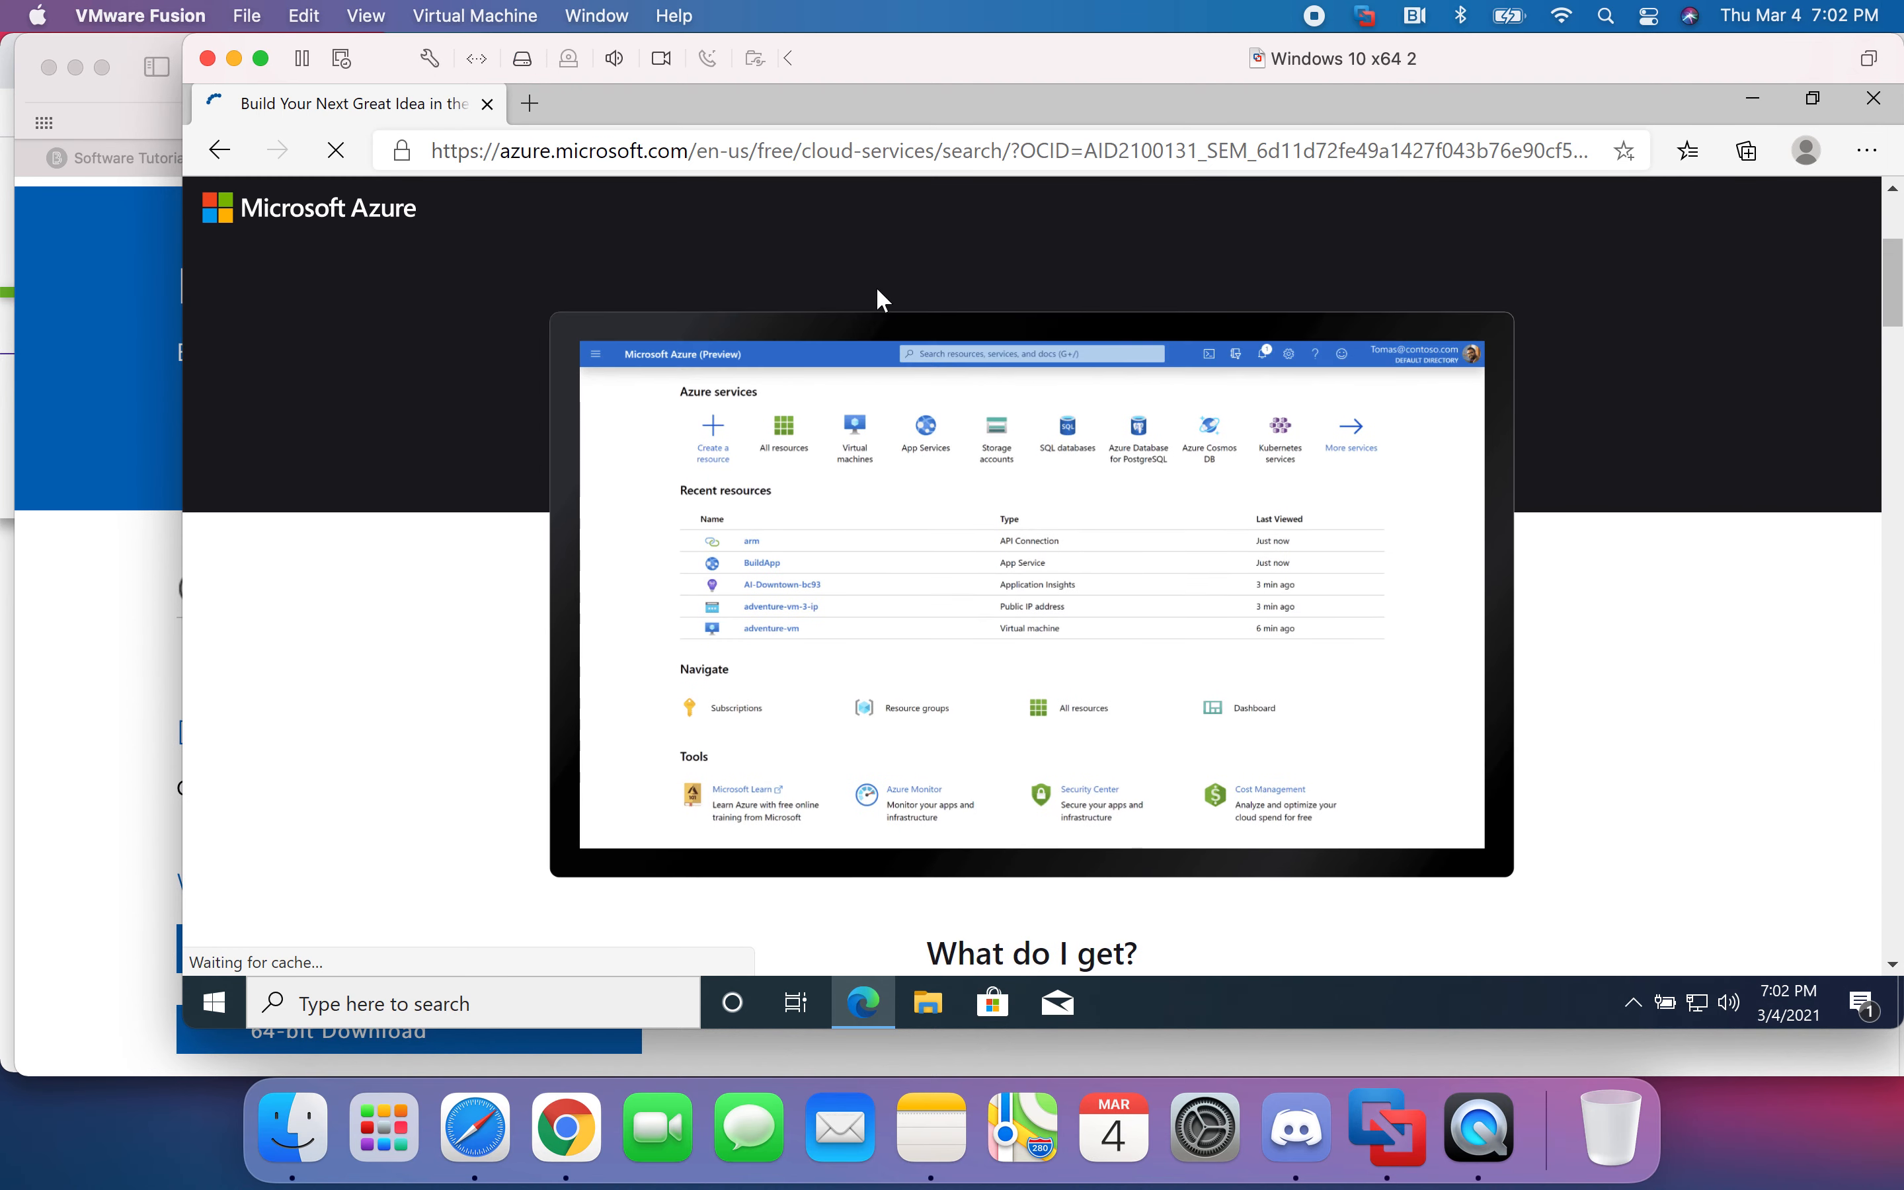
click(285, 214)
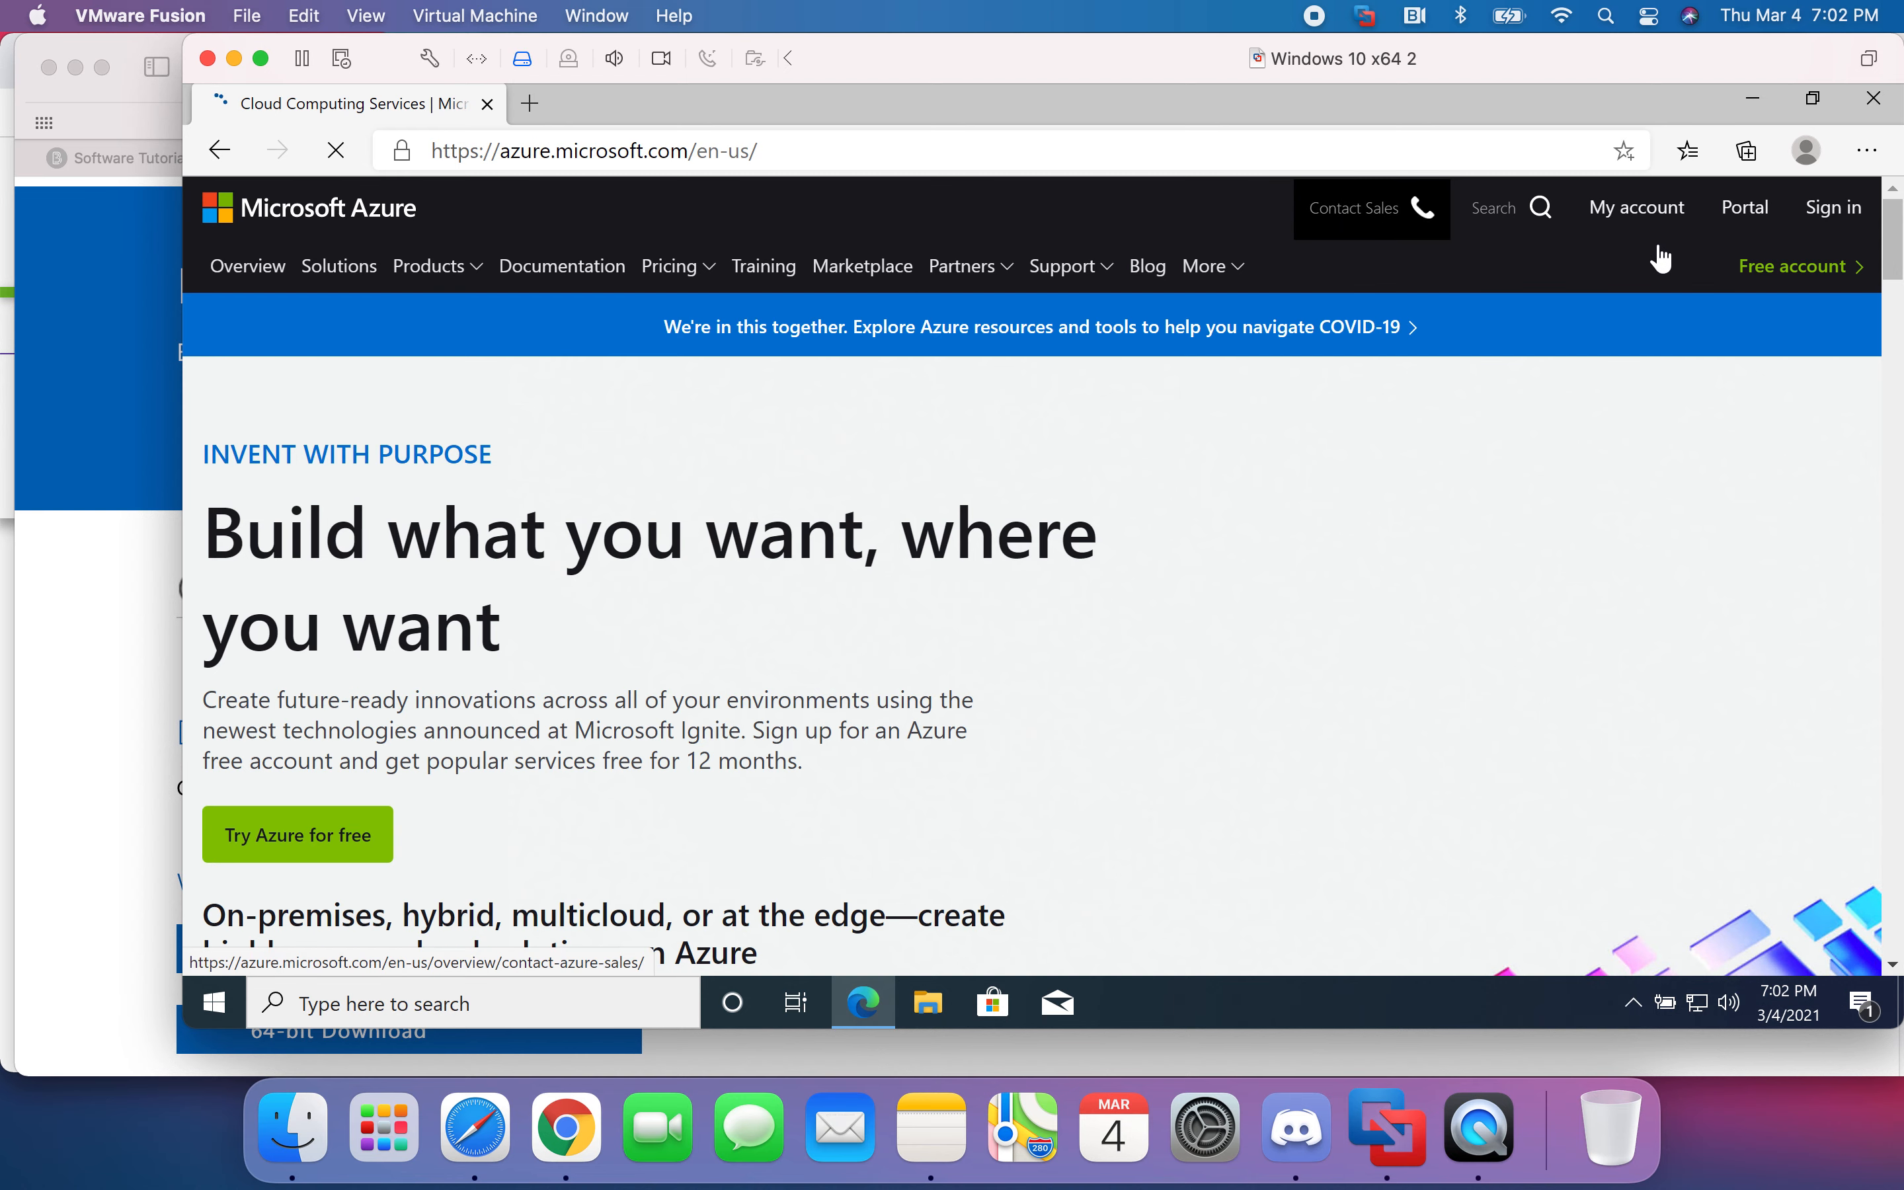
click(1719, 216)
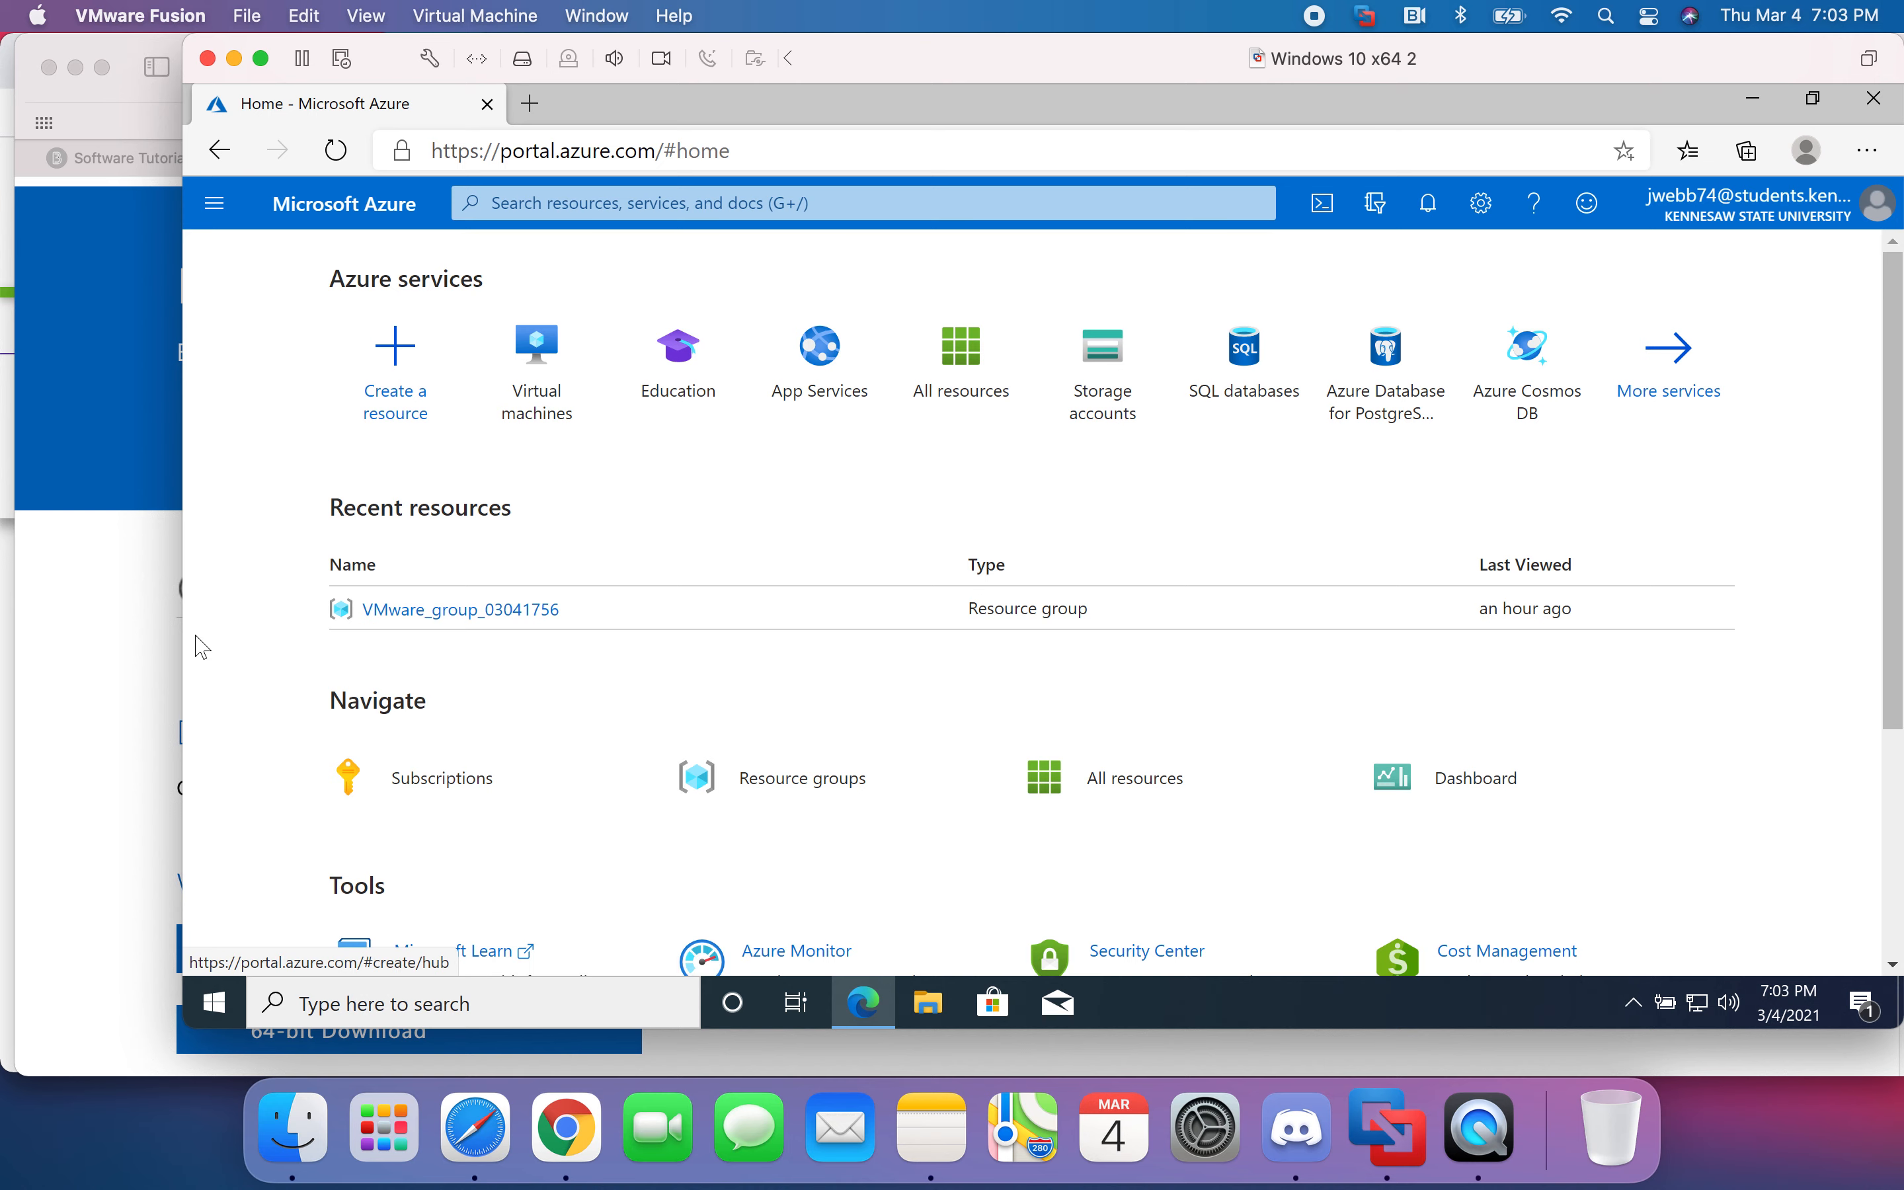
click(218, 1004)
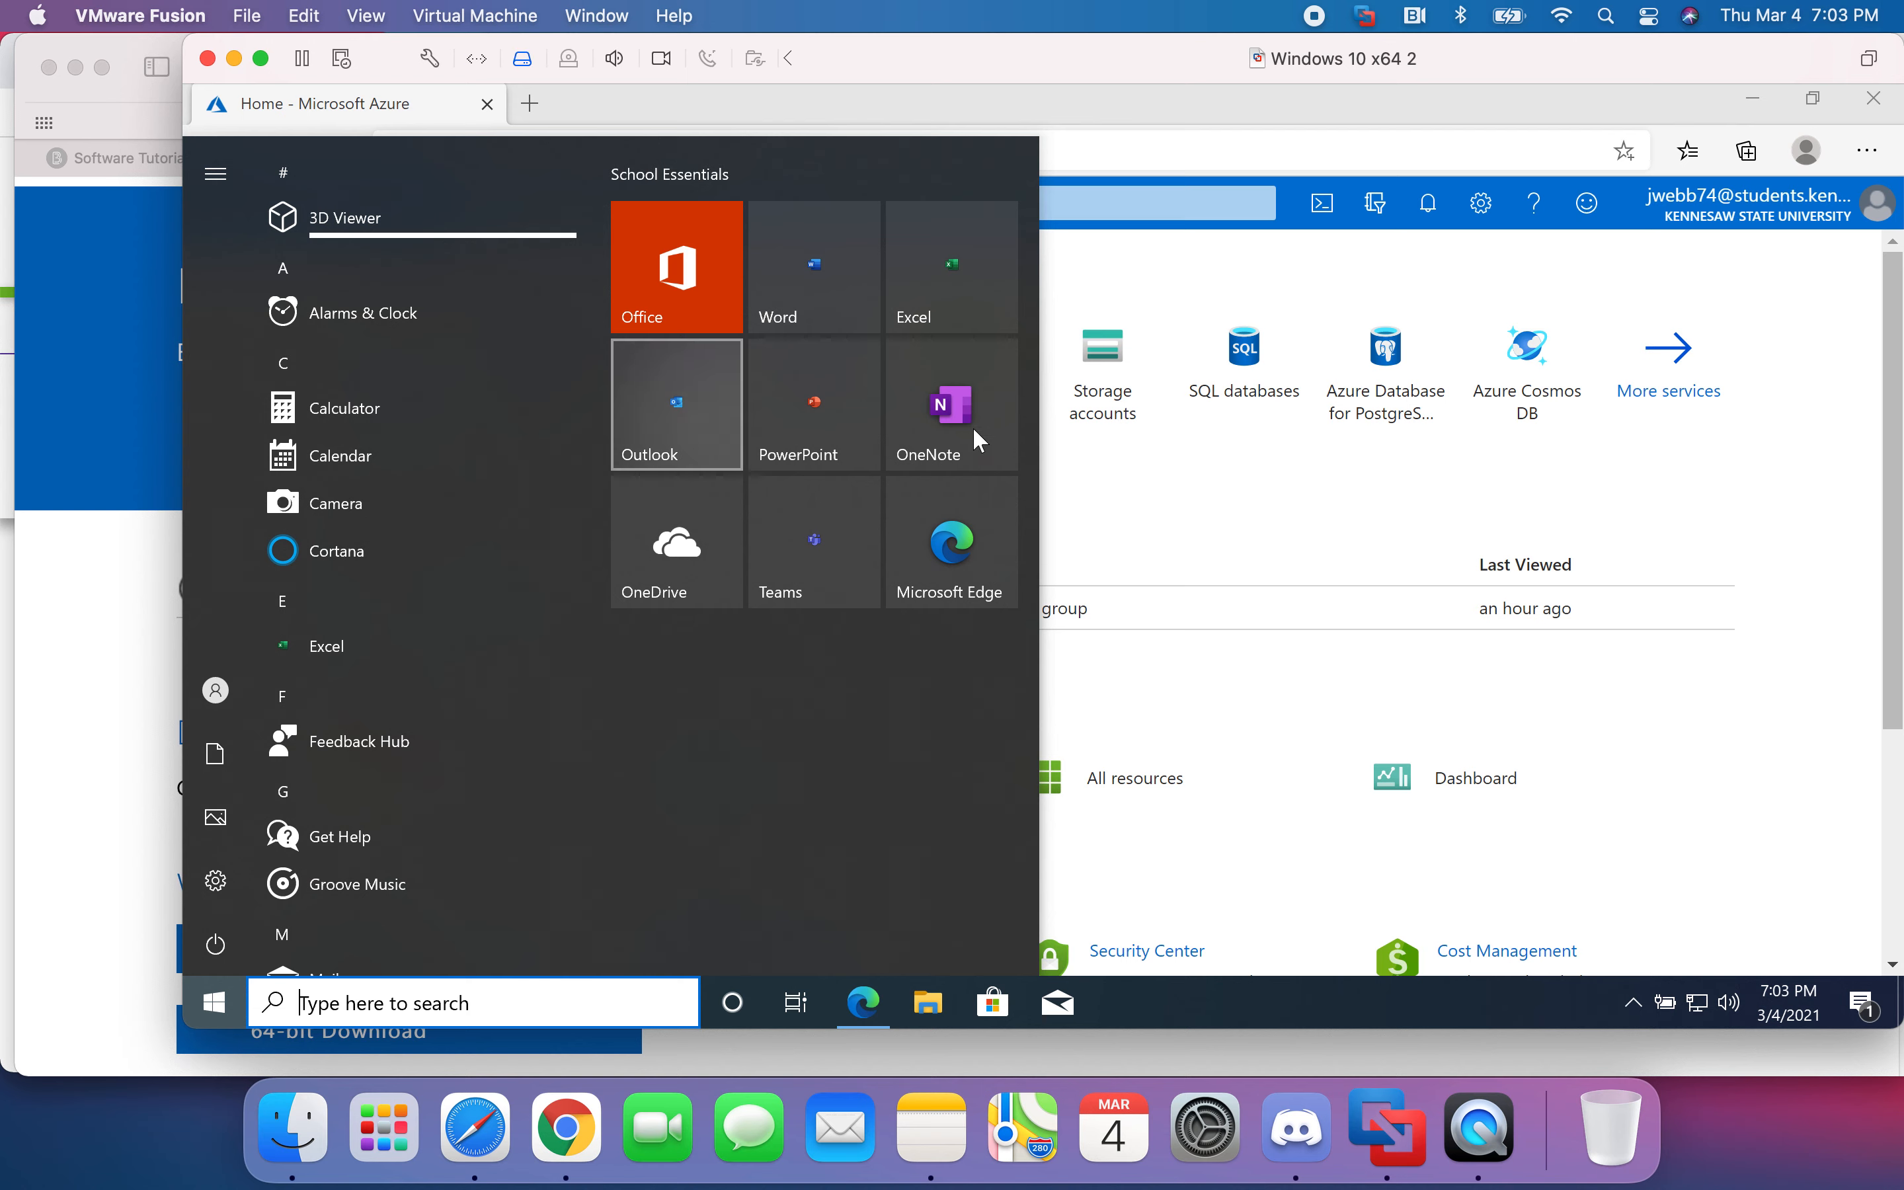
scroll(501, 747, down, 5)
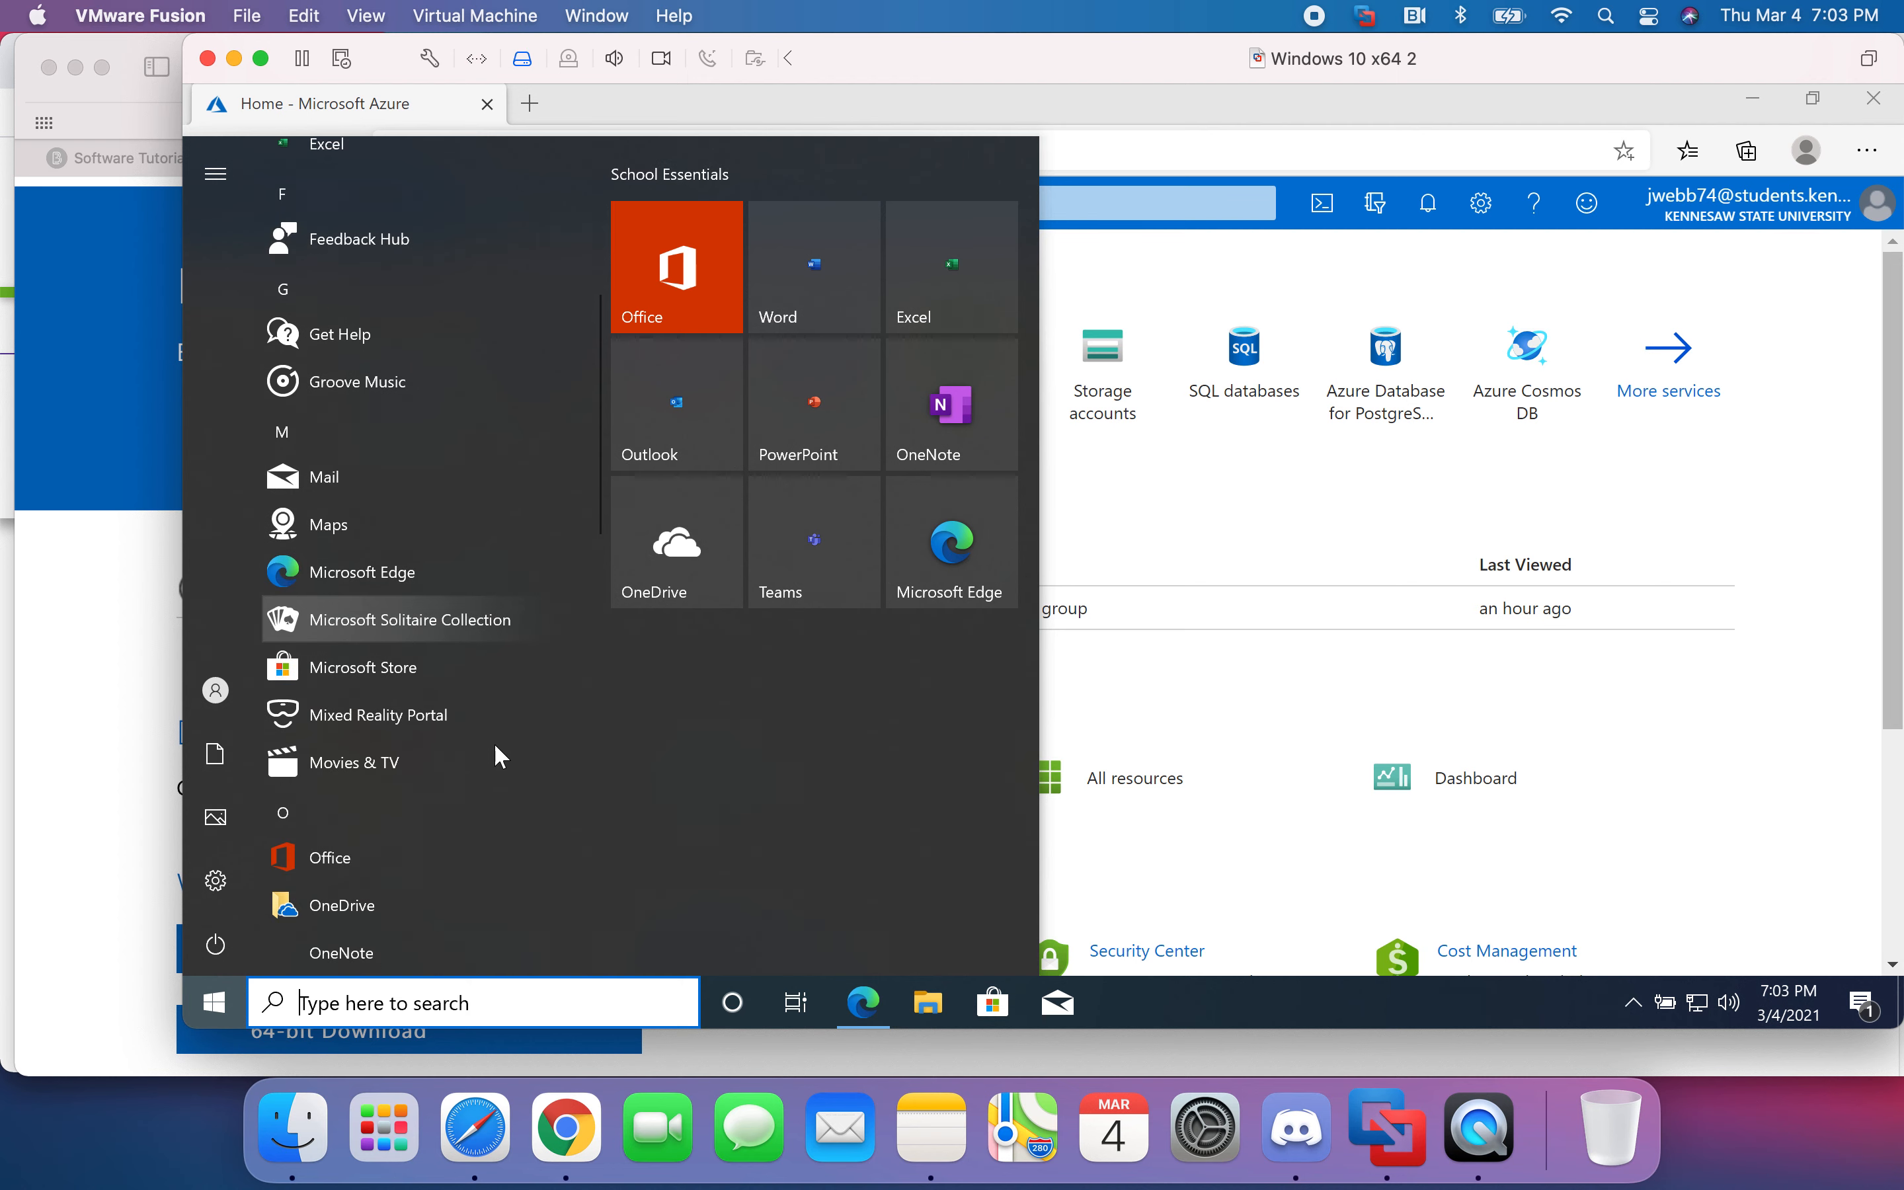
scroll(535, 720, up, 8)
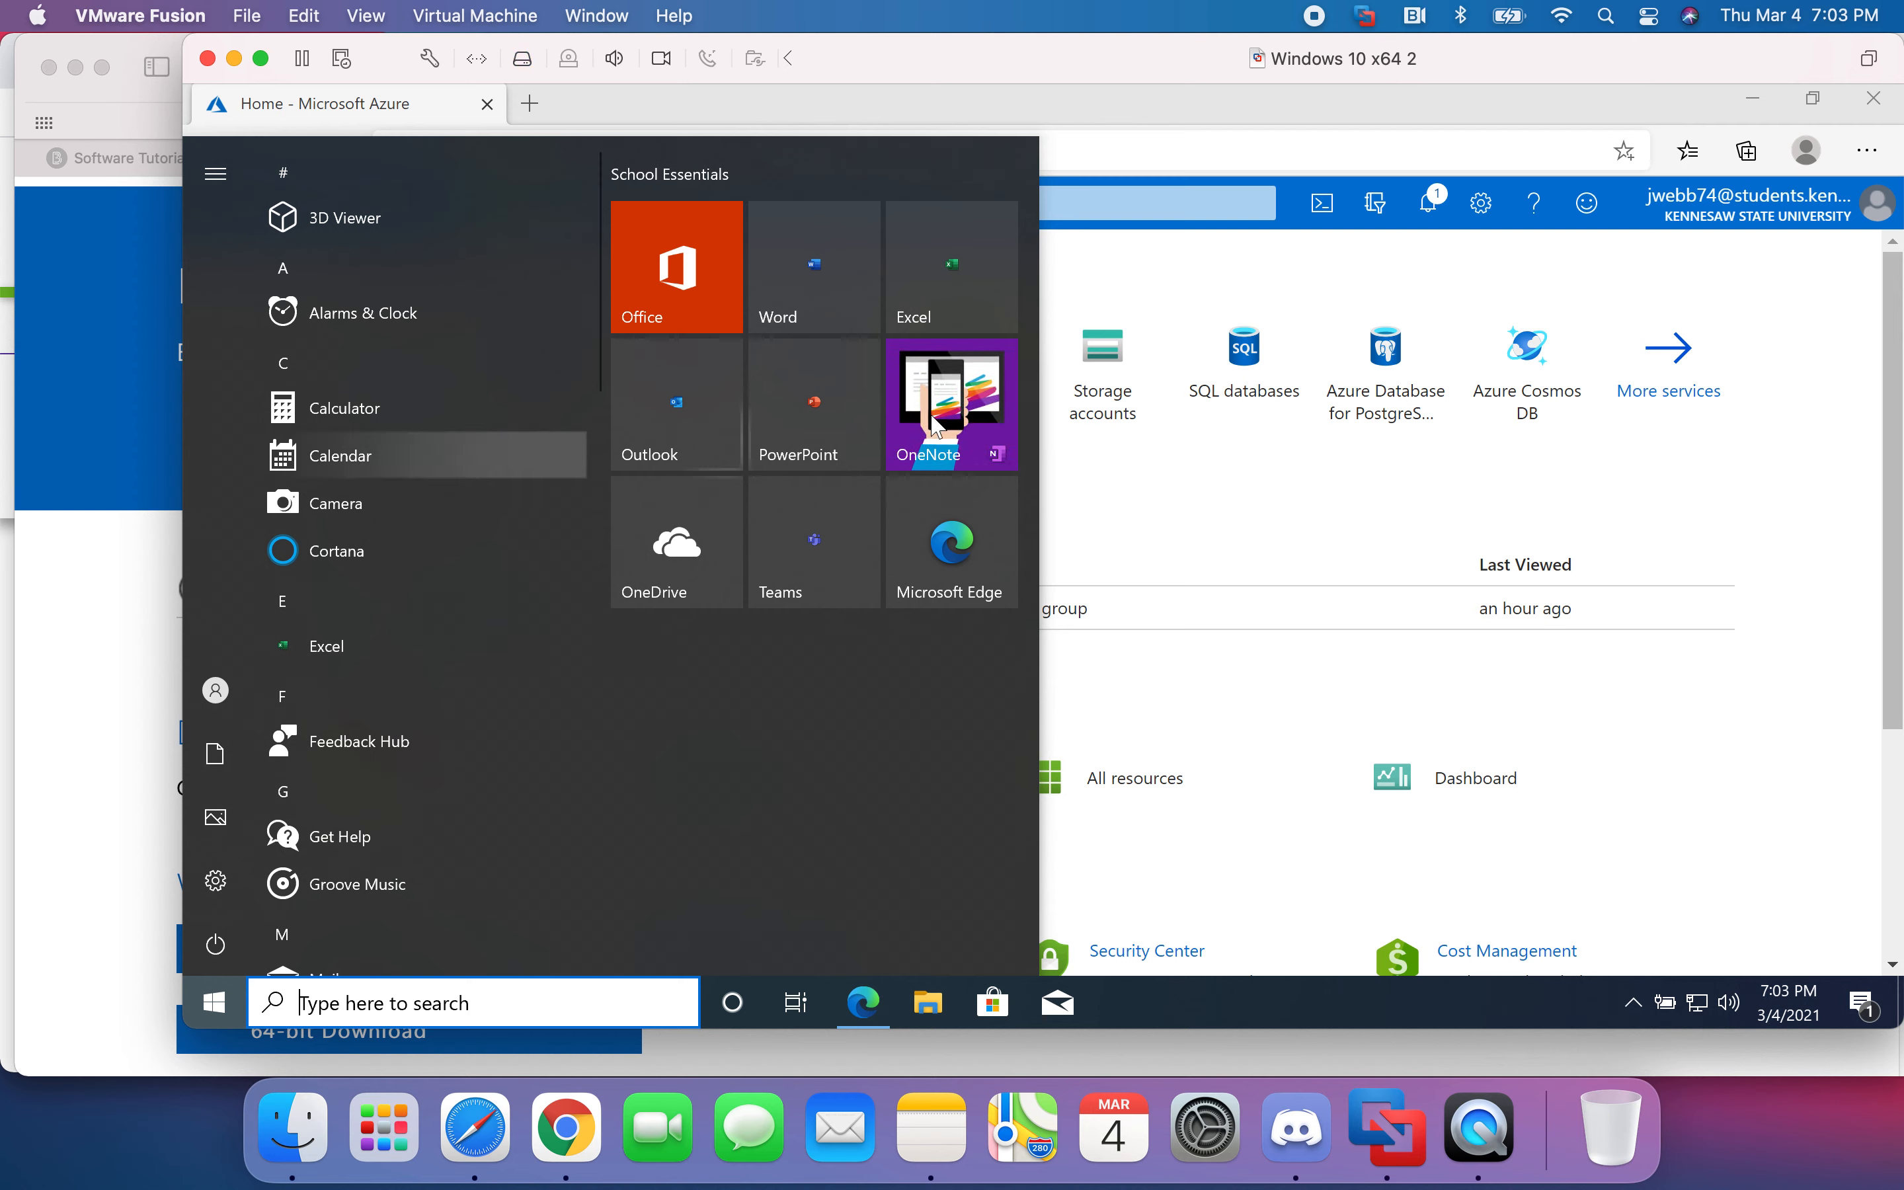
click(1177, 470)
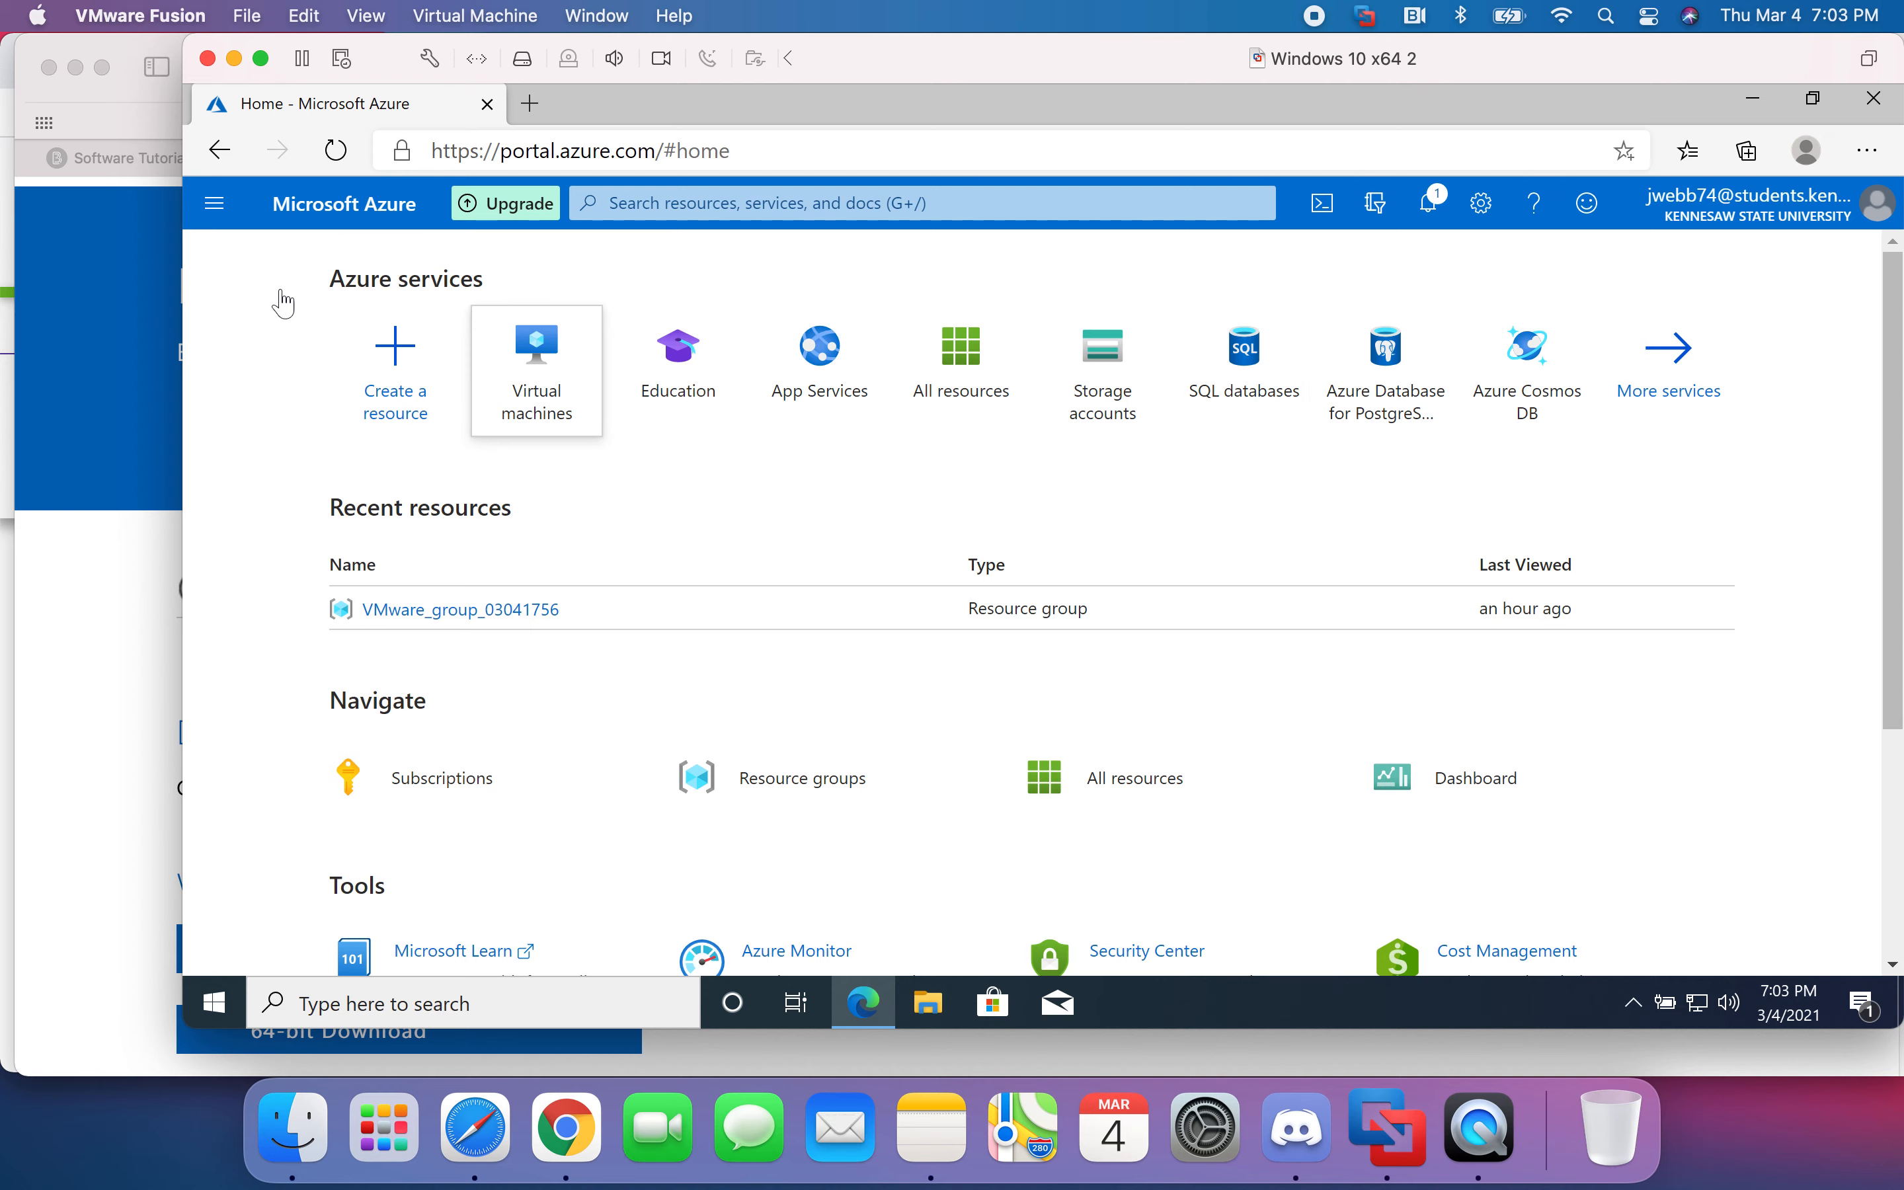
- Browse the portal navigation menu and open the All resources list
click(215, 203)
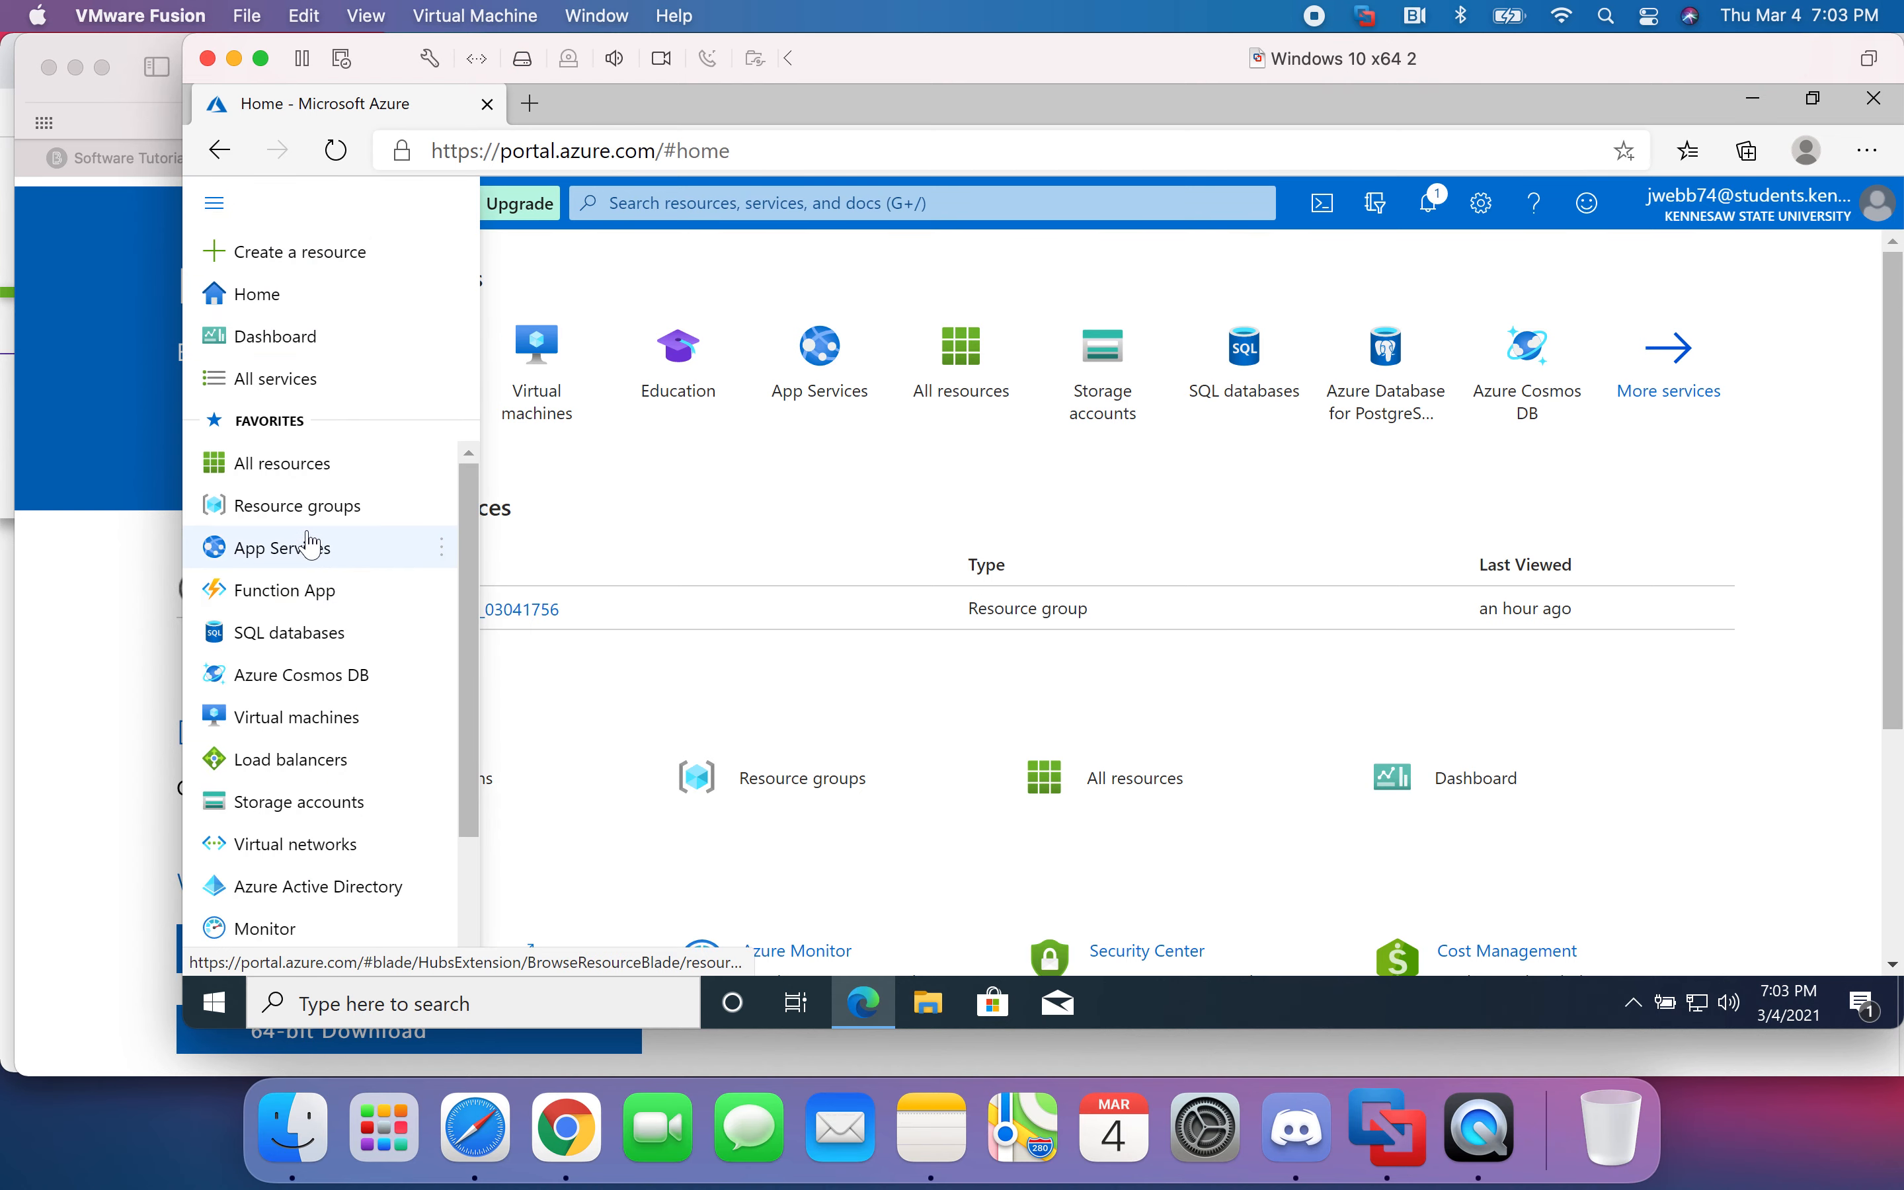
scroll(314, 622, down, 2)
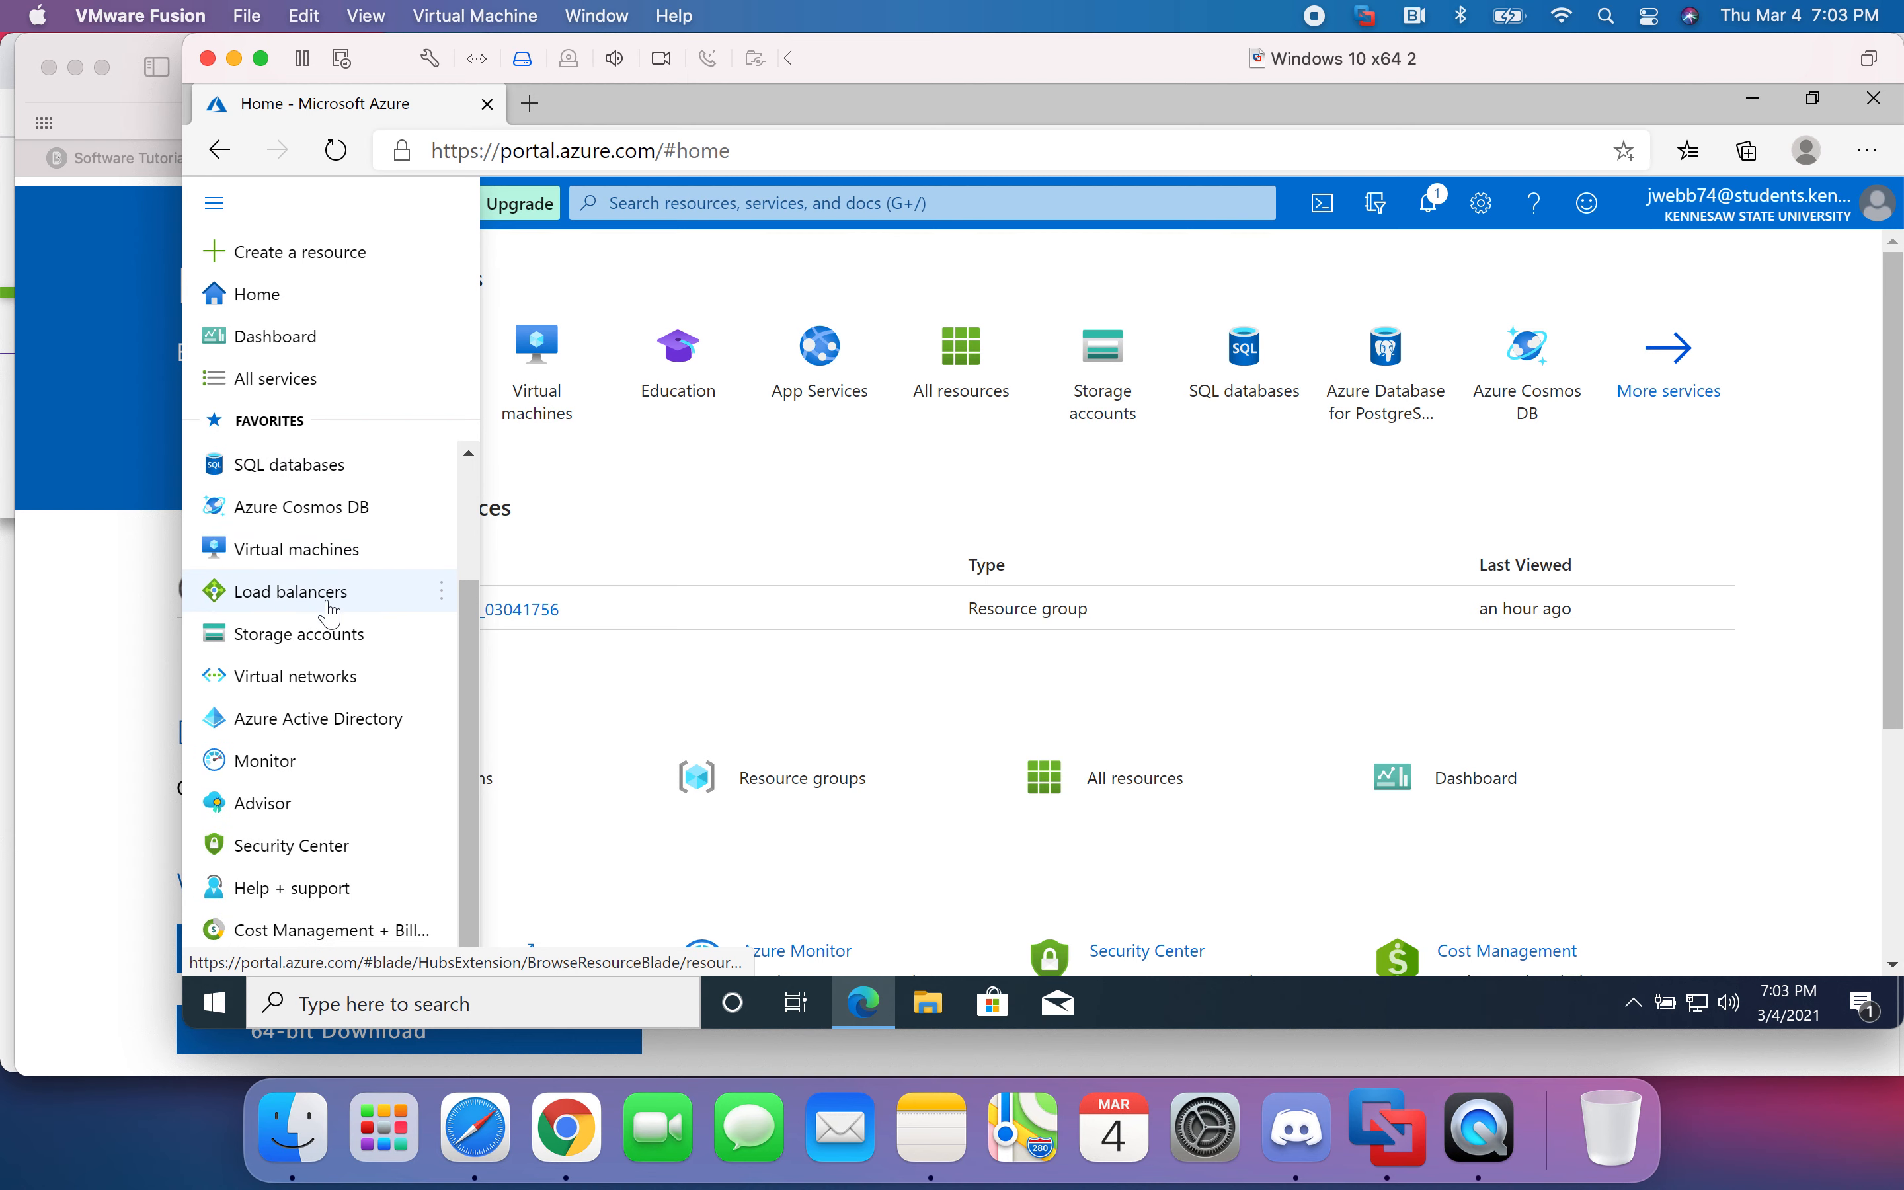
mouse_move(331, 614)
scroll(334, 606, up, 2)
scroll(337, 602, up, 1)
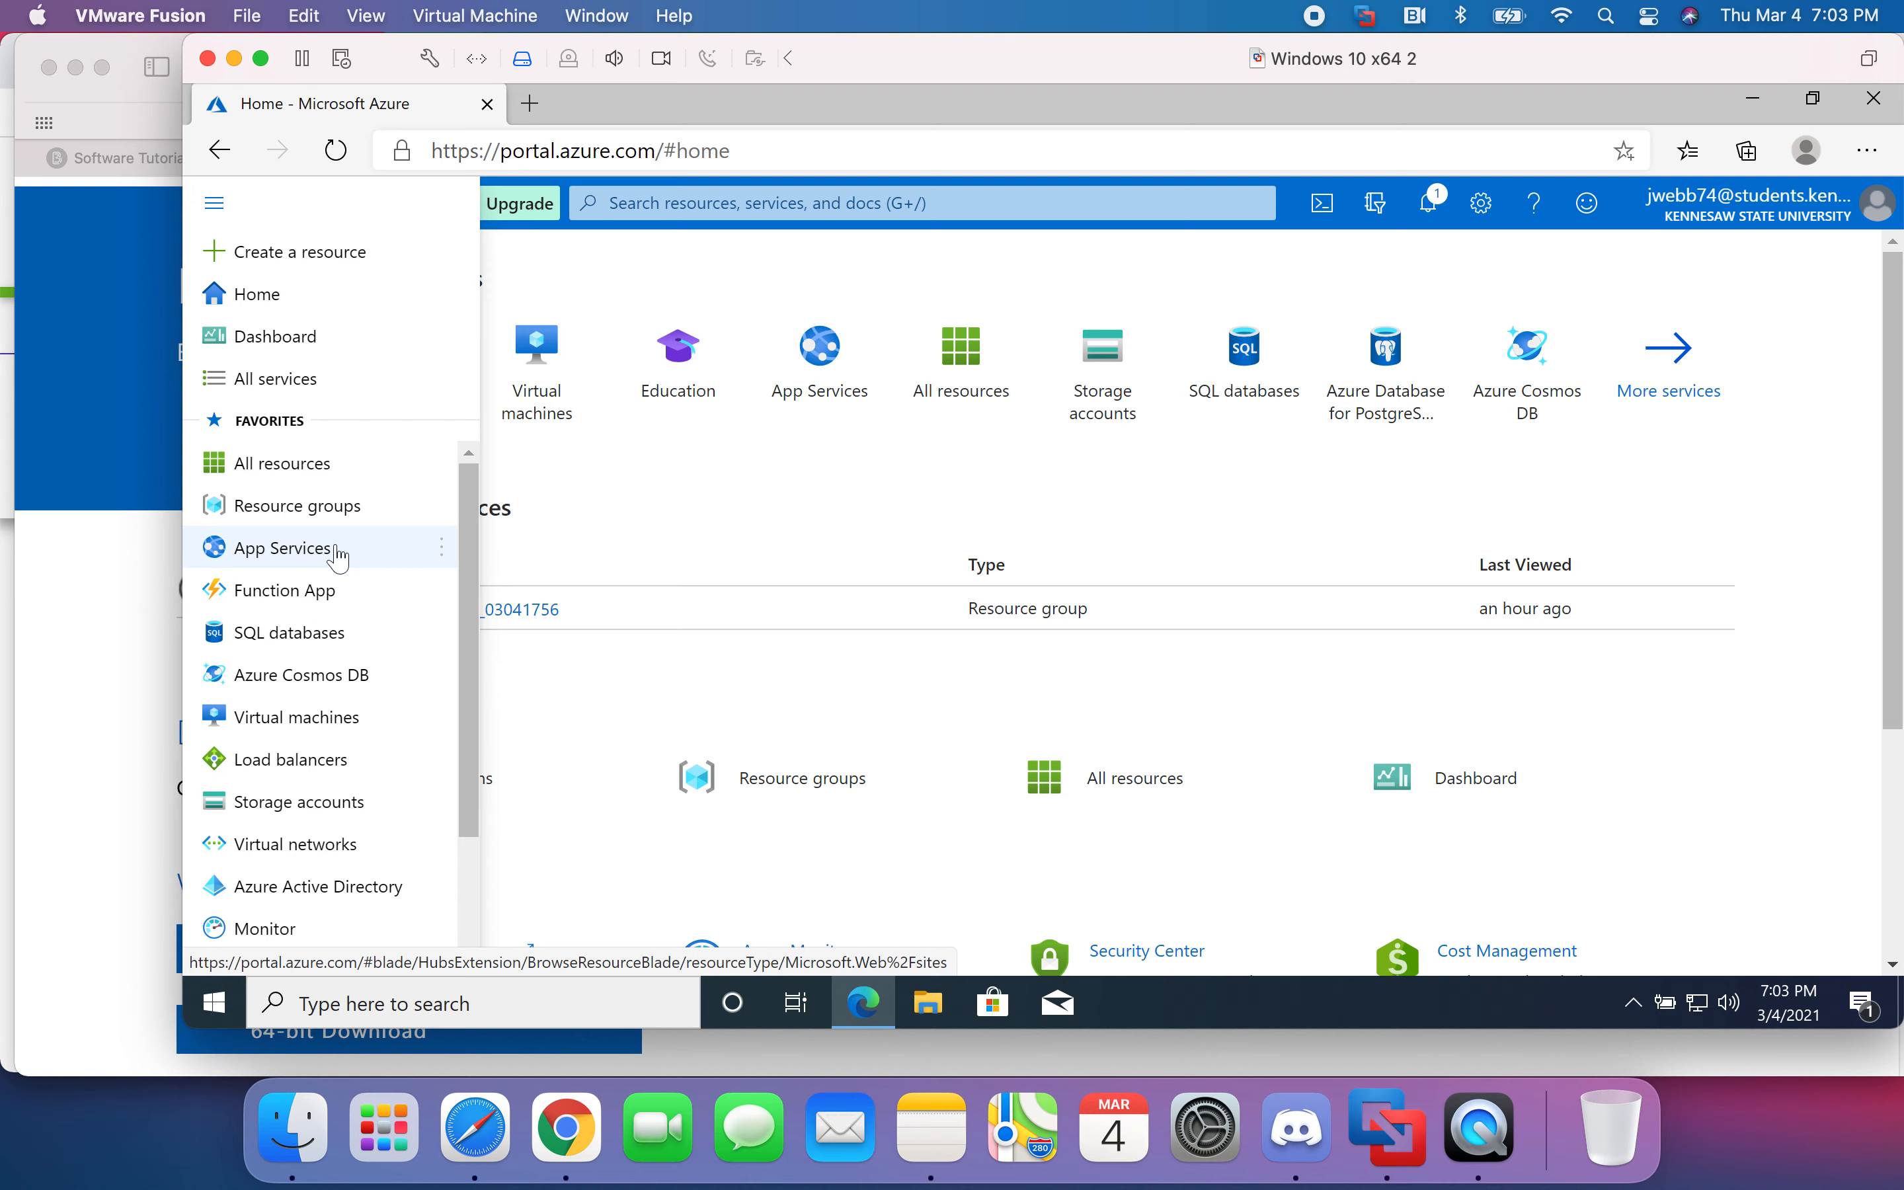
click(752, 535)
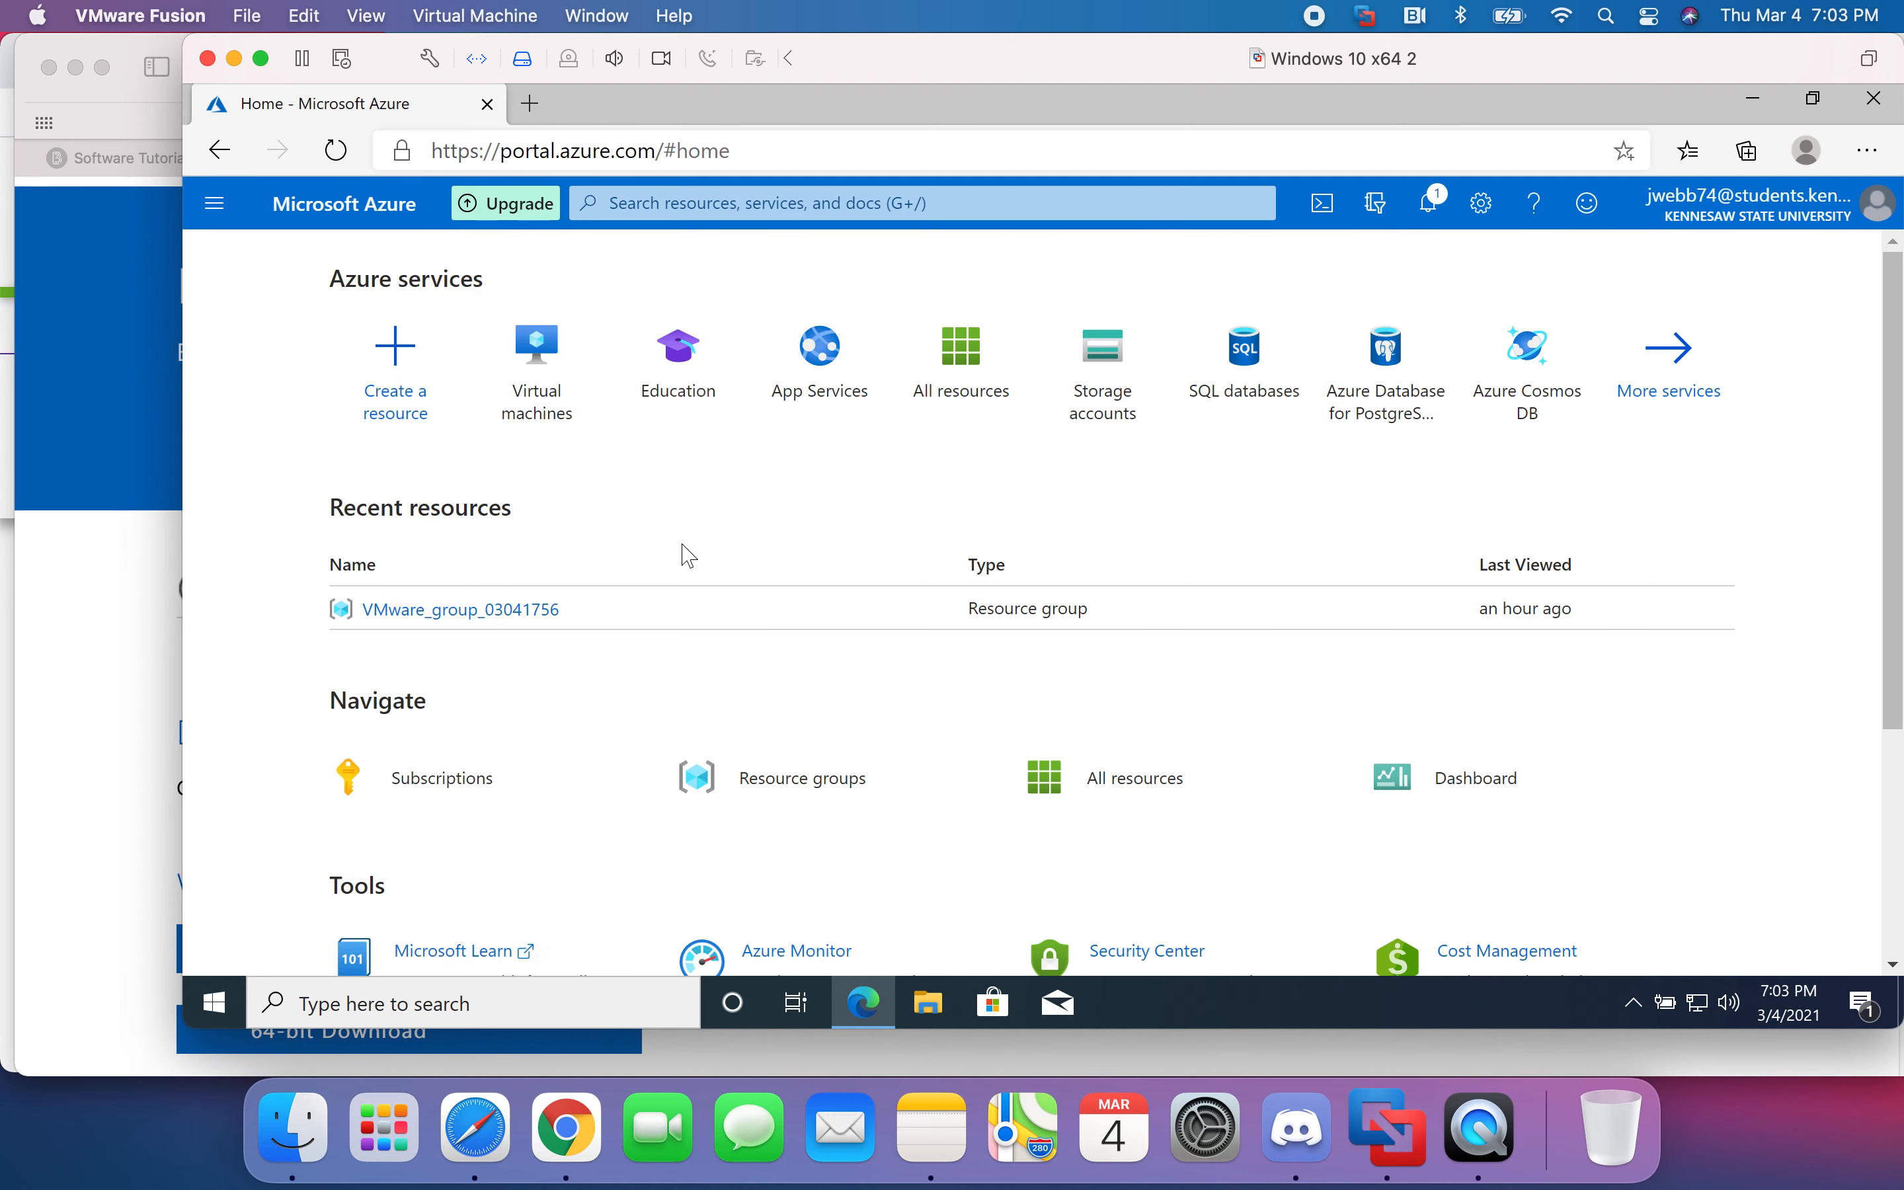
scroll(751, 543, down, 4)
scroll(753, 561, up, 5)
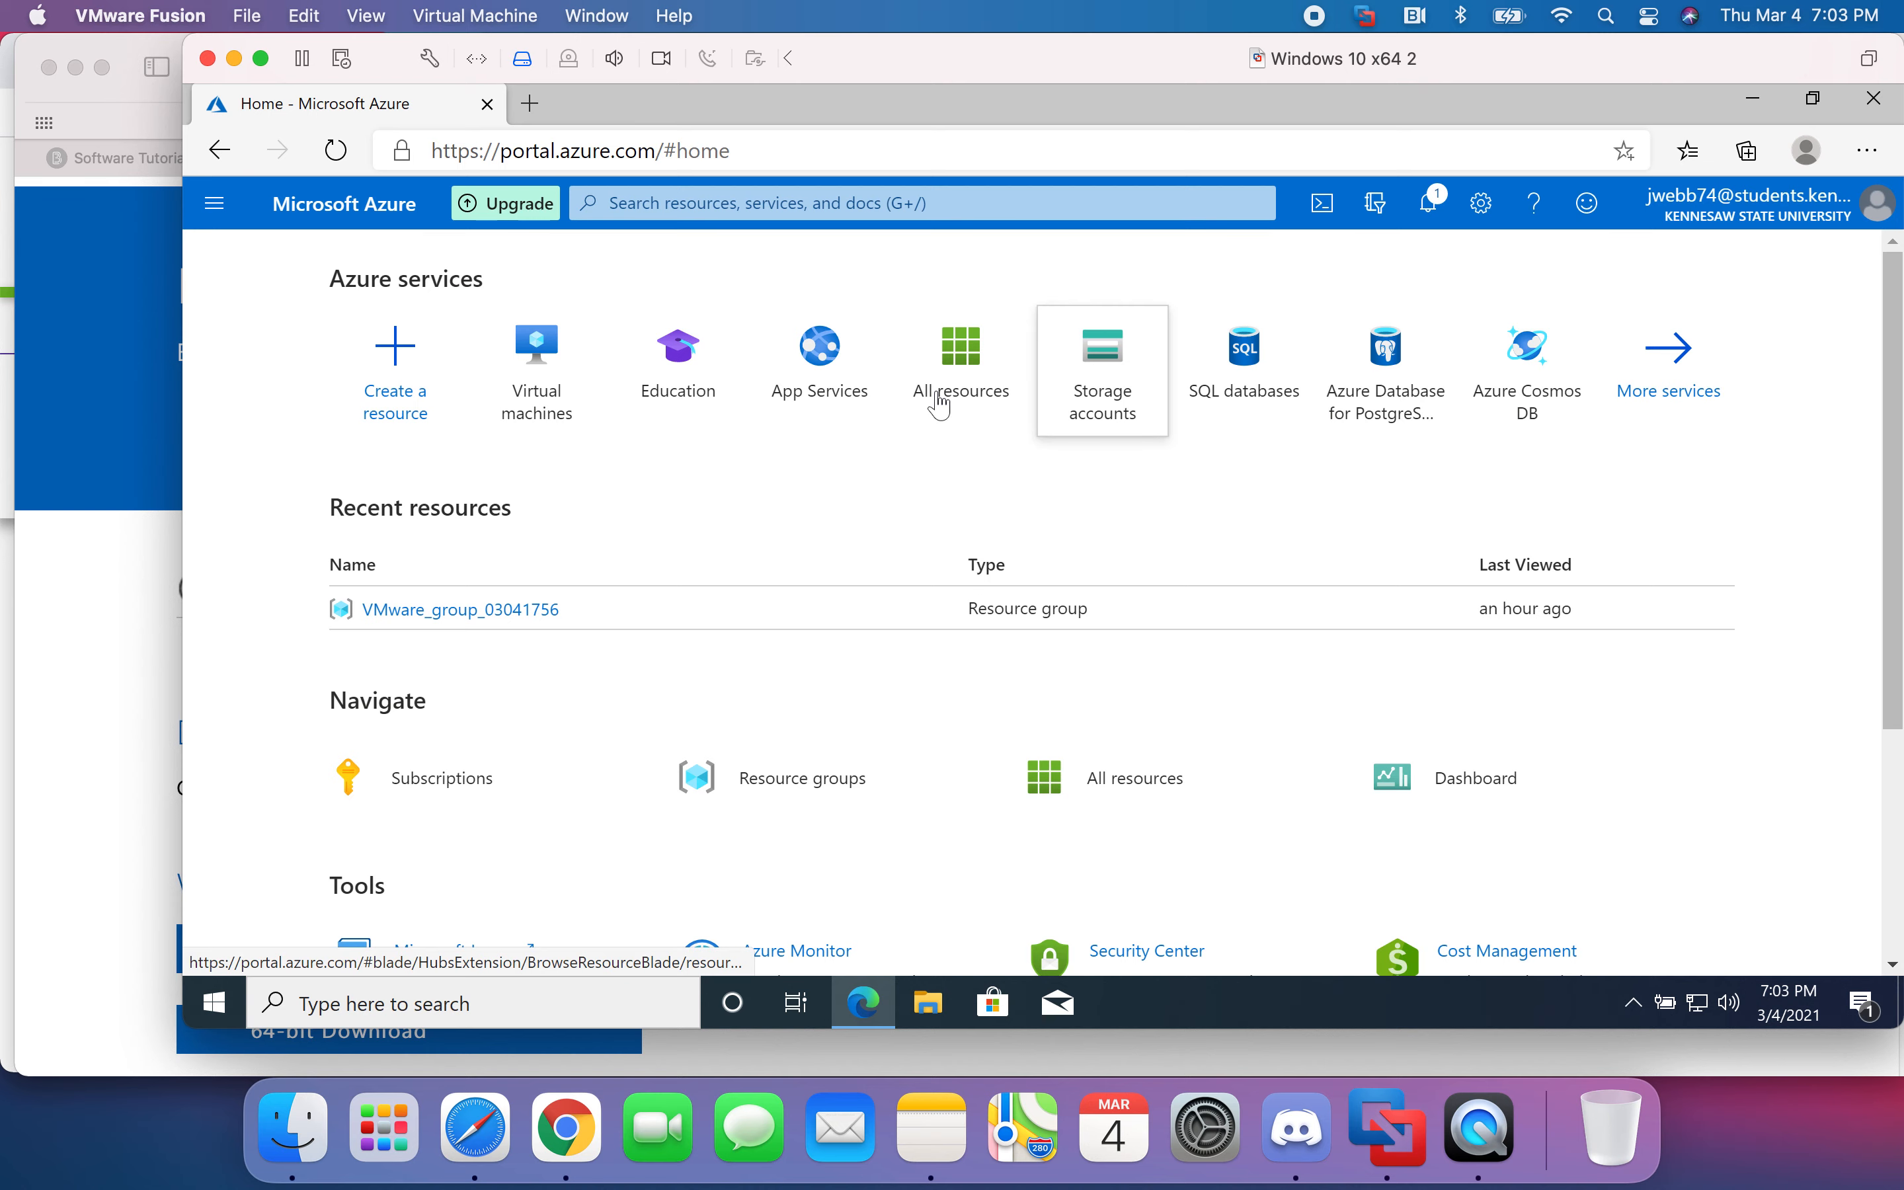
click(976, 392)
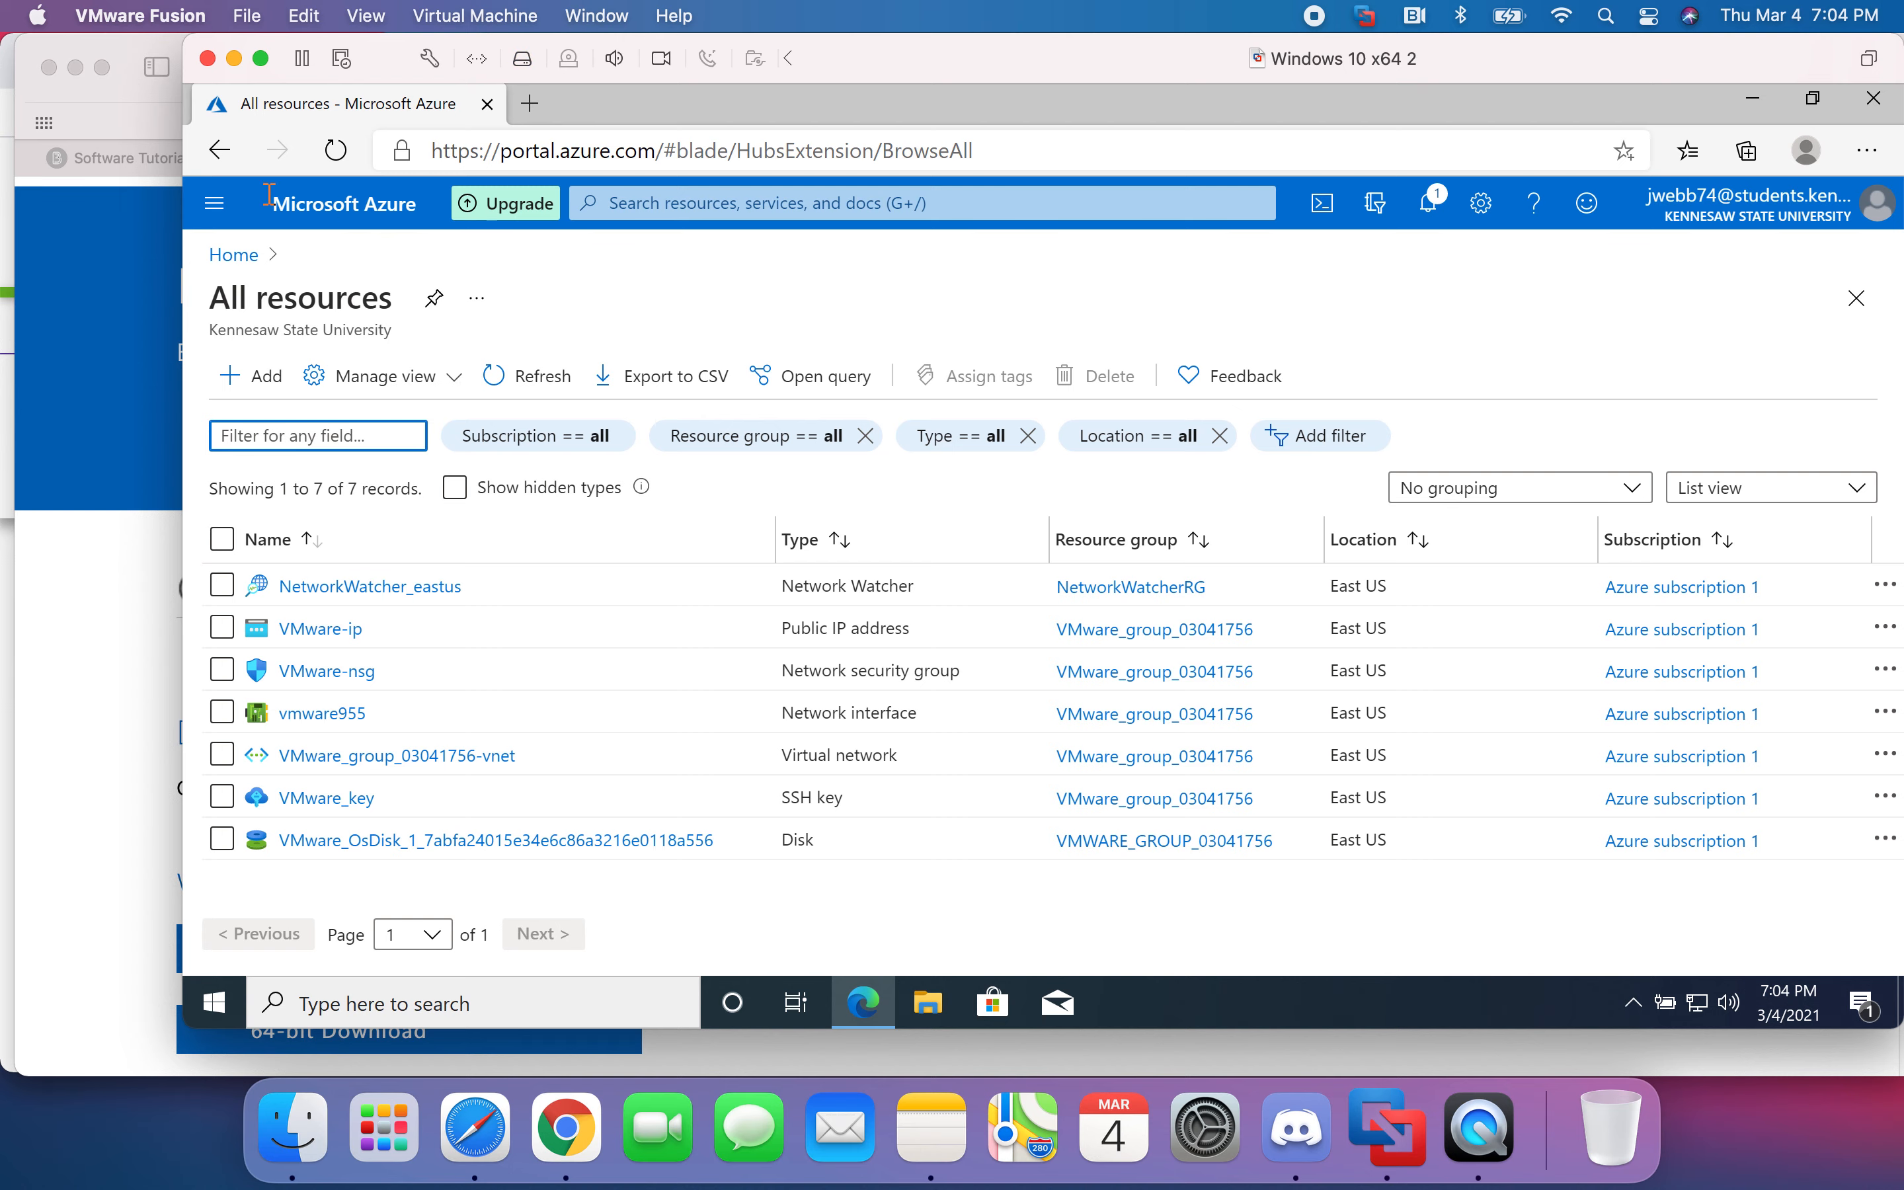
- View the empty App Services list, open a Cloud Shell pane, and return to Home
click(214, 203)
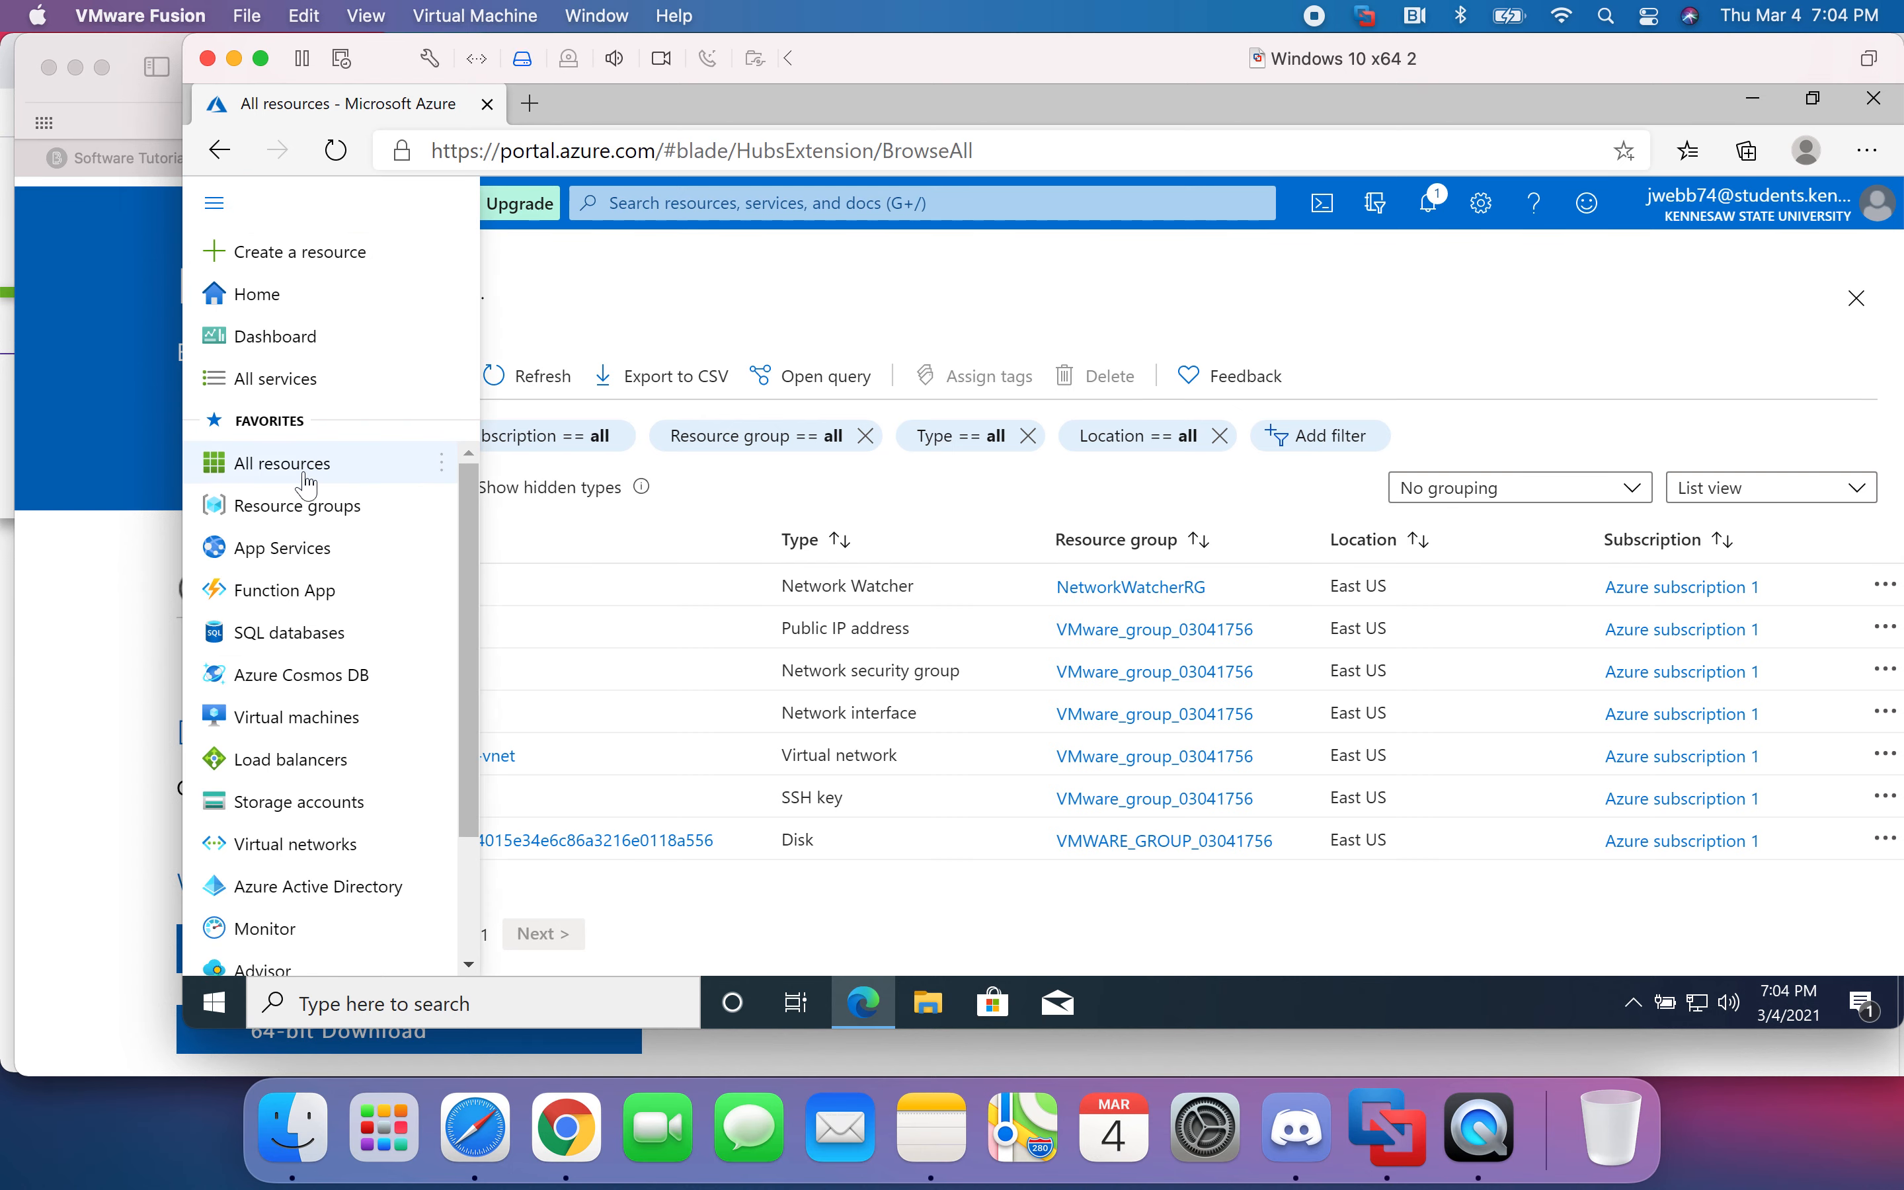
click(295, 549)
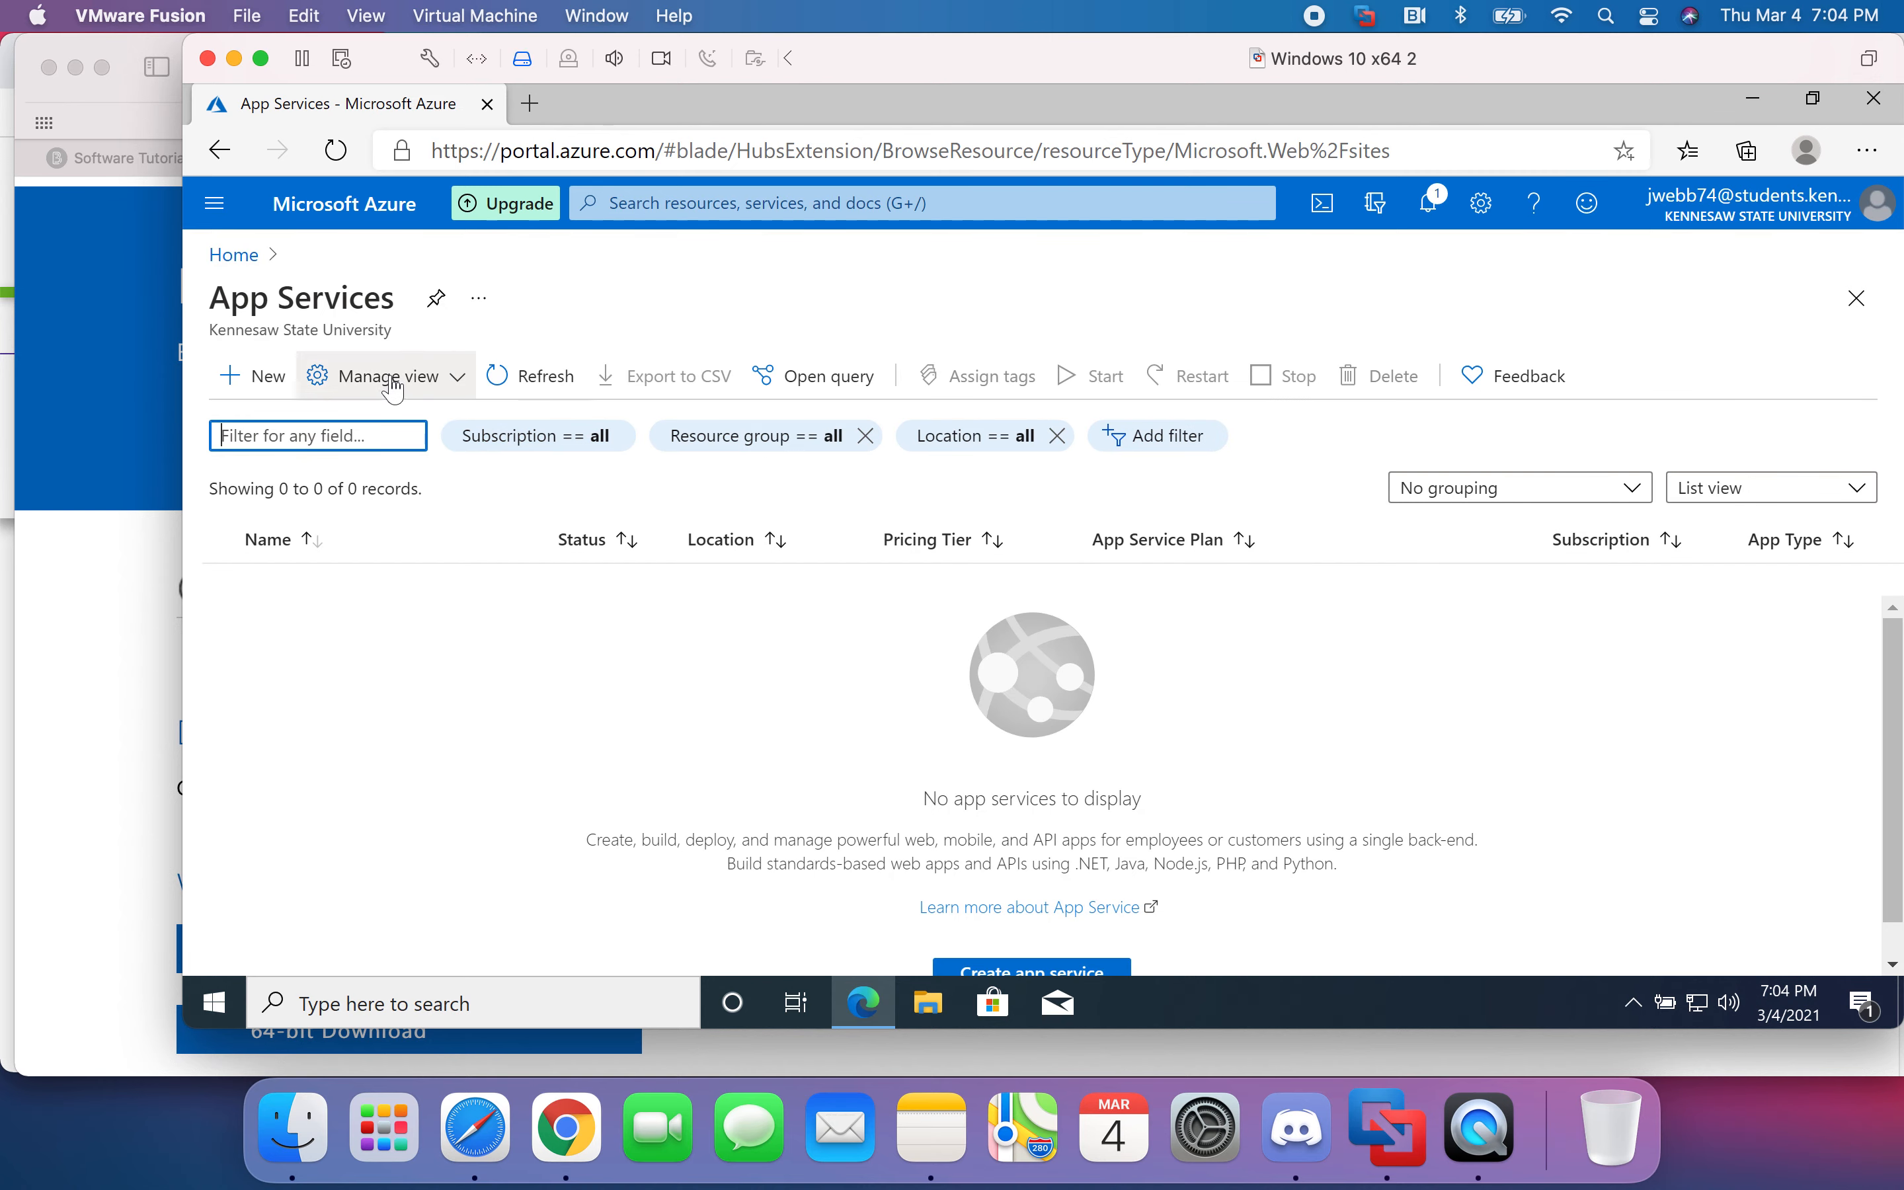
click(1320, 206)
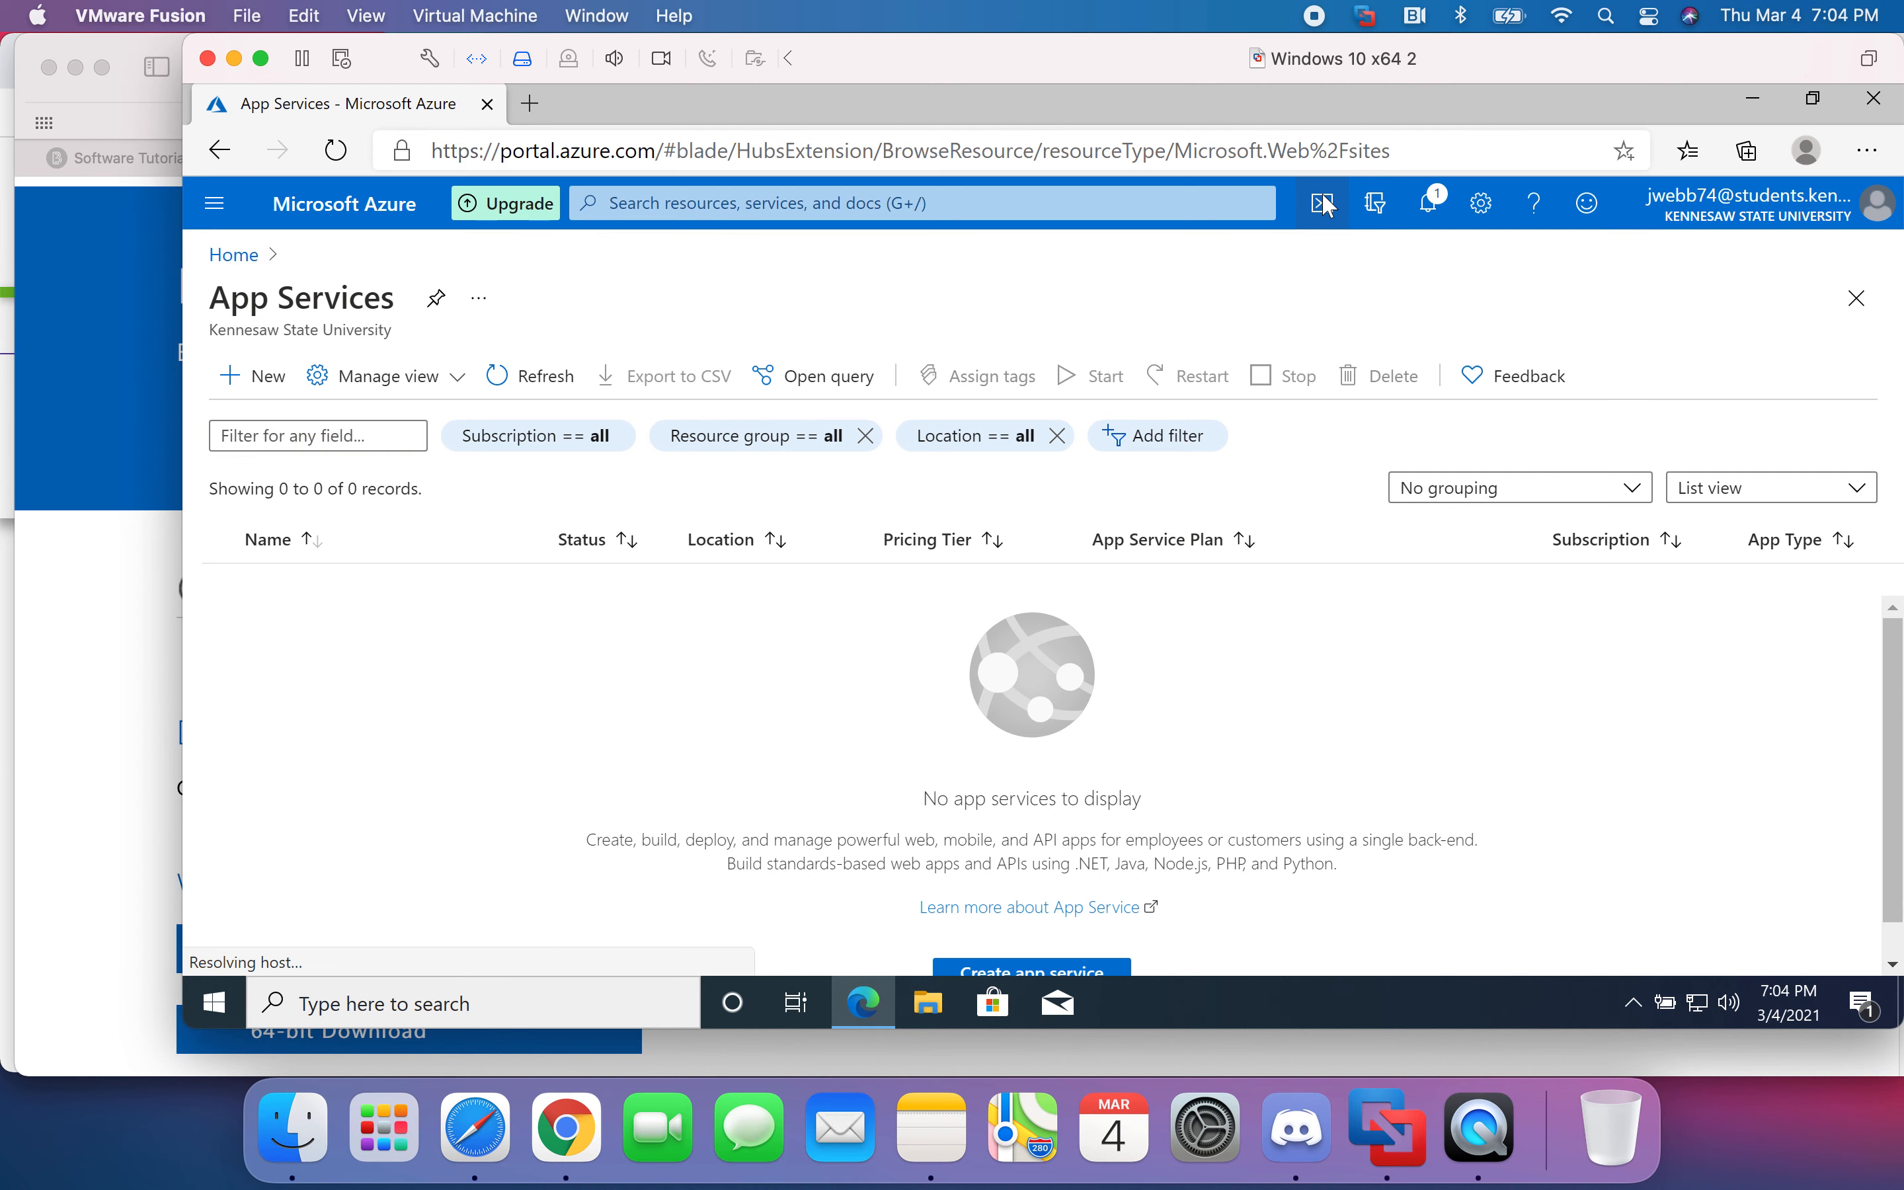
click(333, 203)
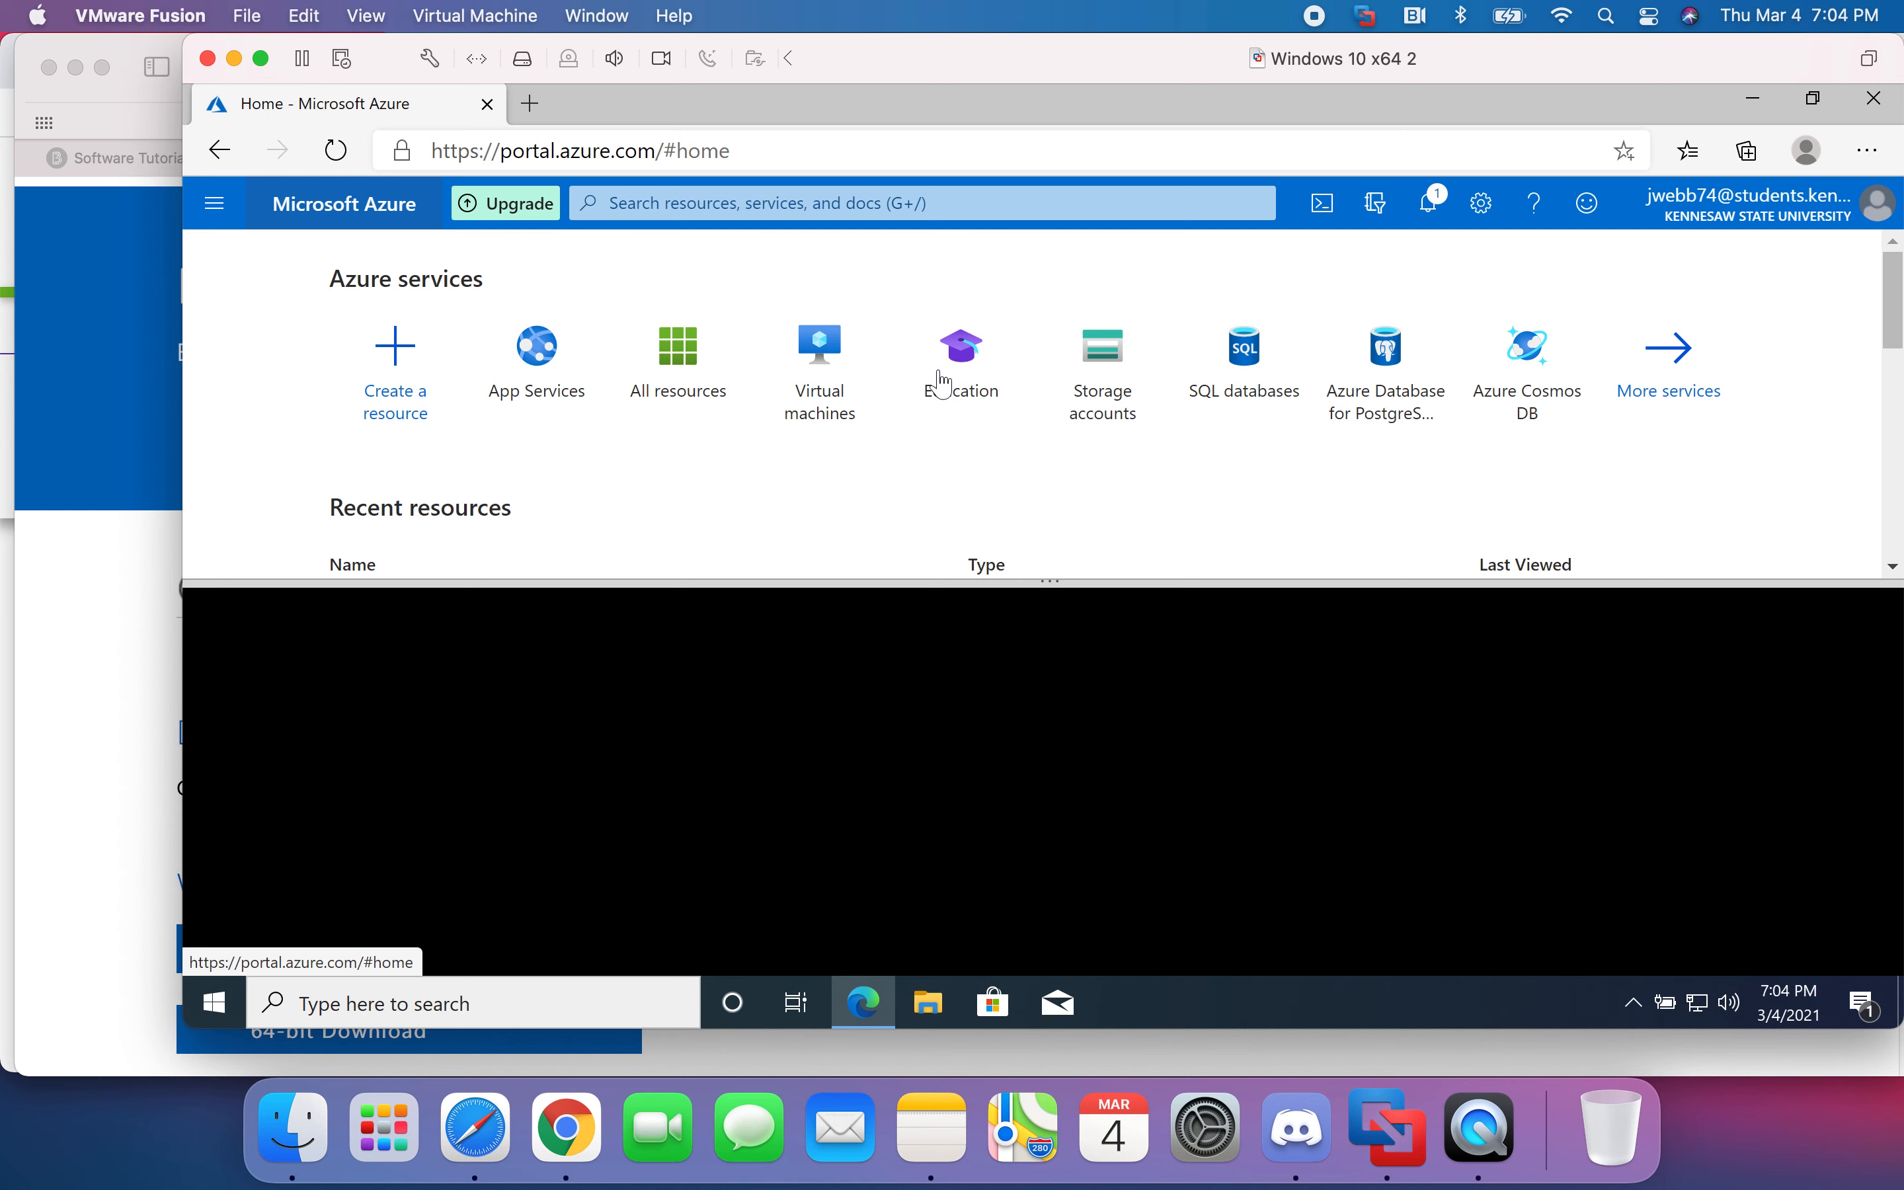
click(944, 384)
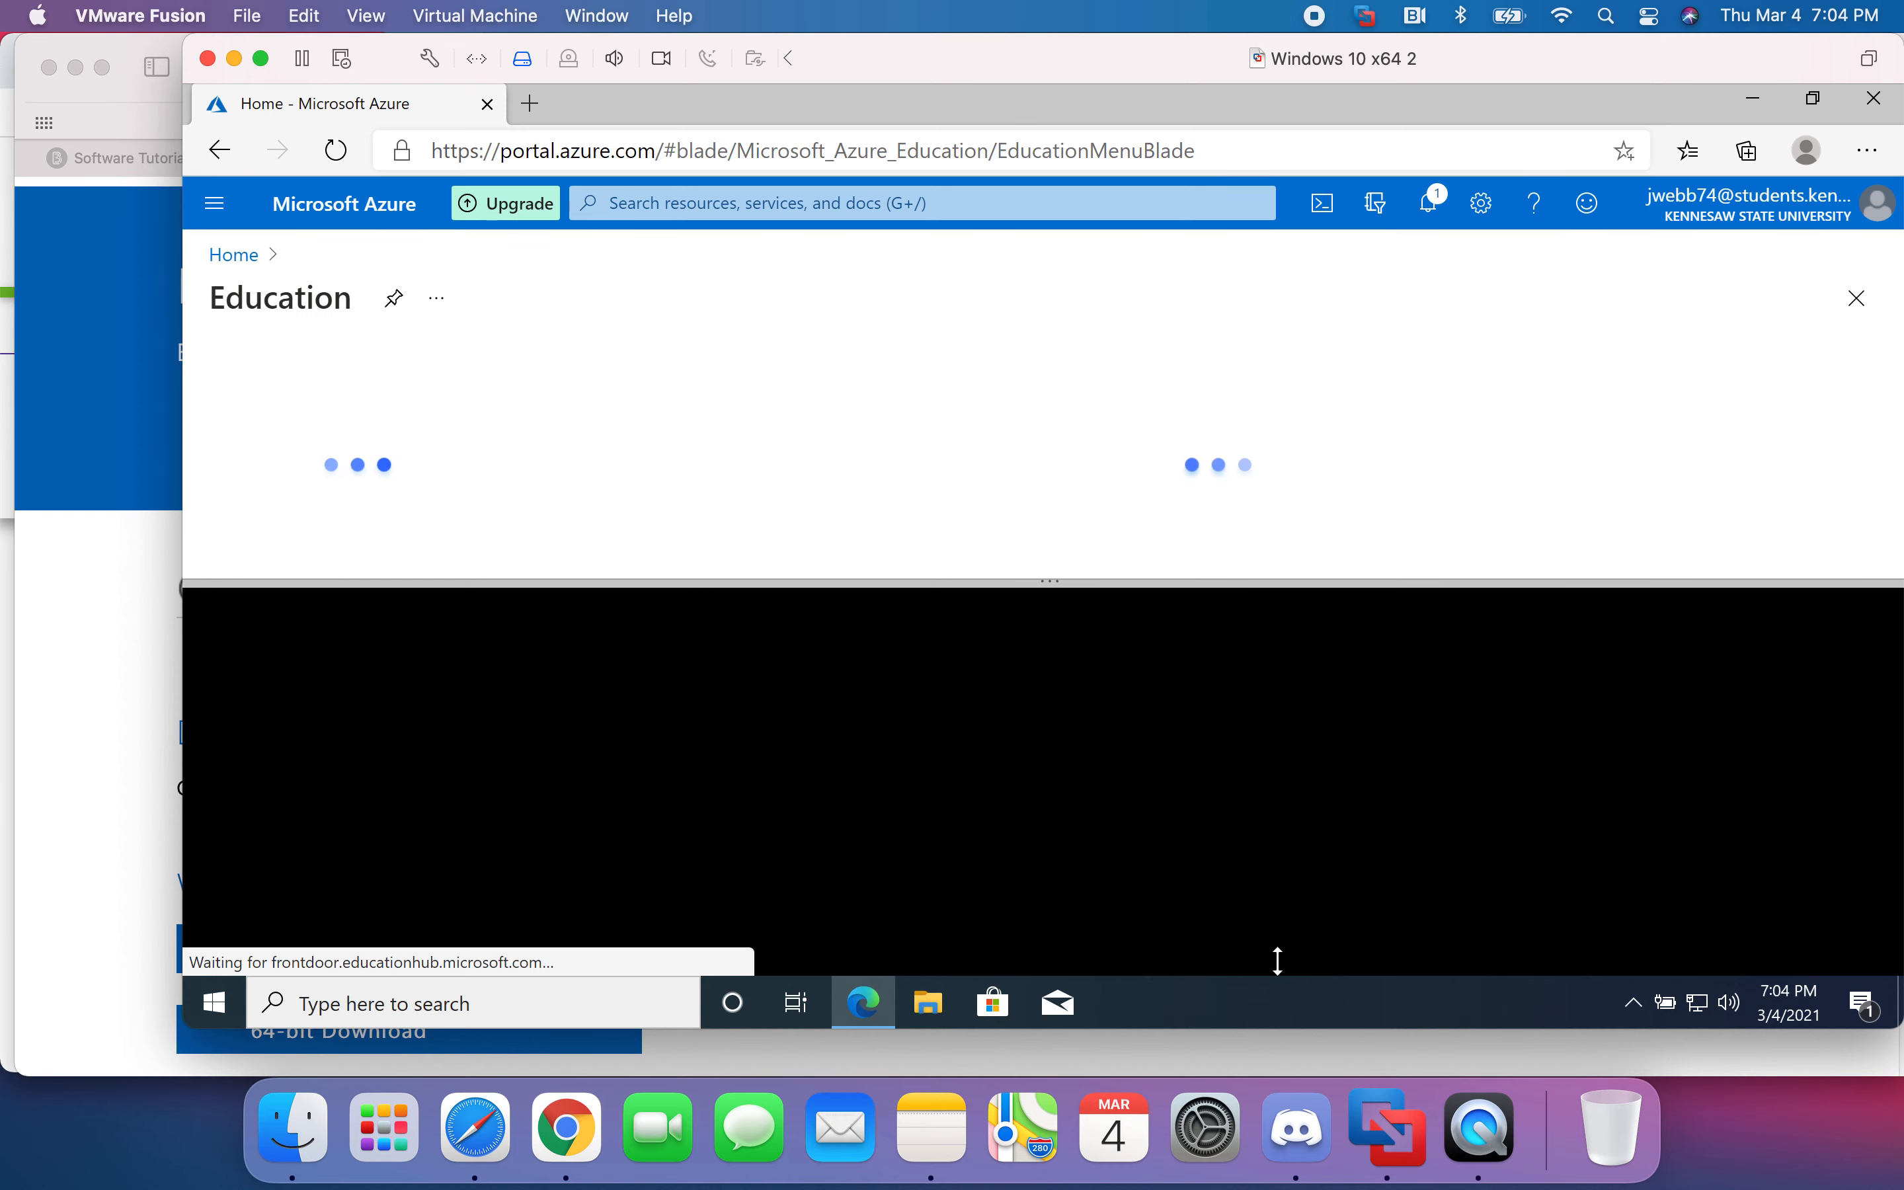
- Close Cloud Shell and open Software under Education's Learning resources
click(1052, 582)
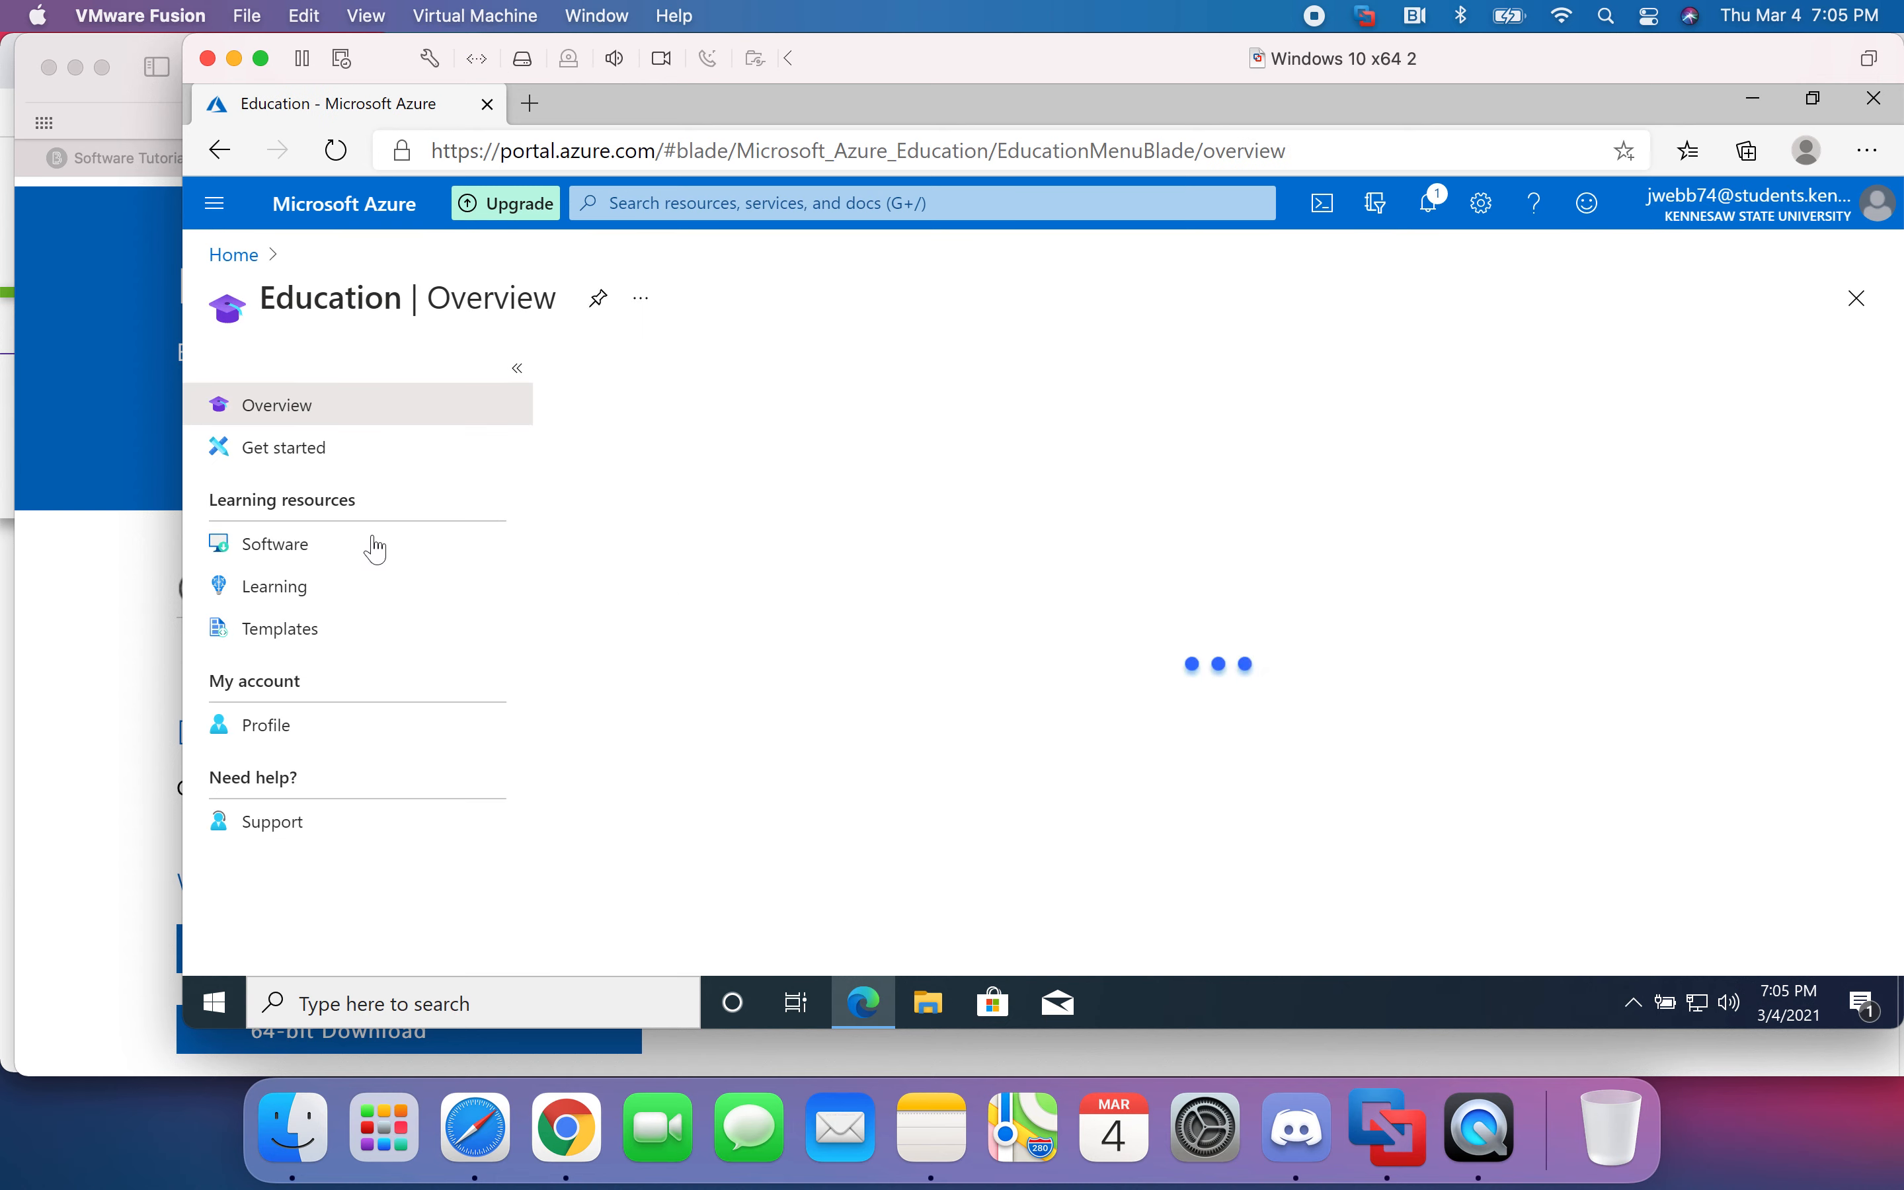
click(373, 564)
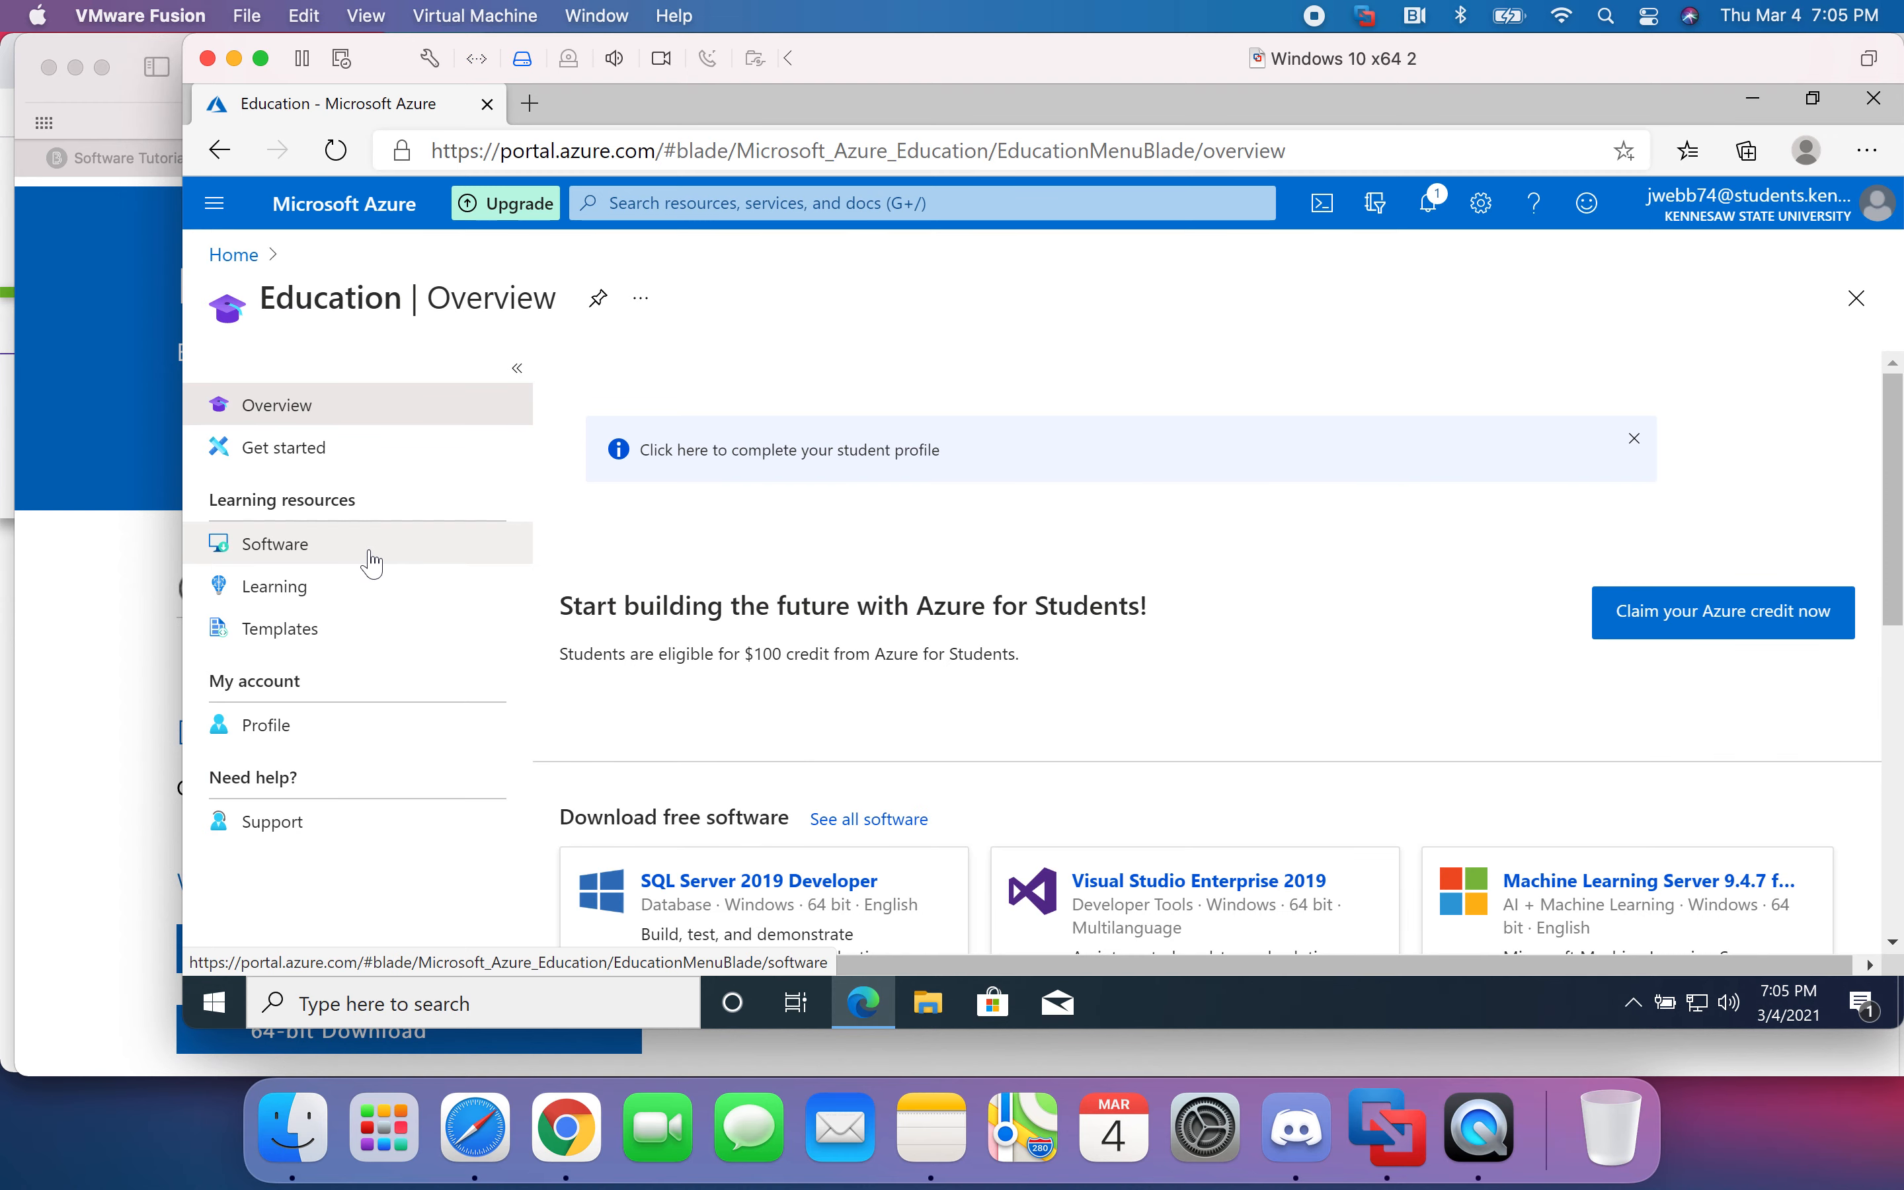
click(268, 560)
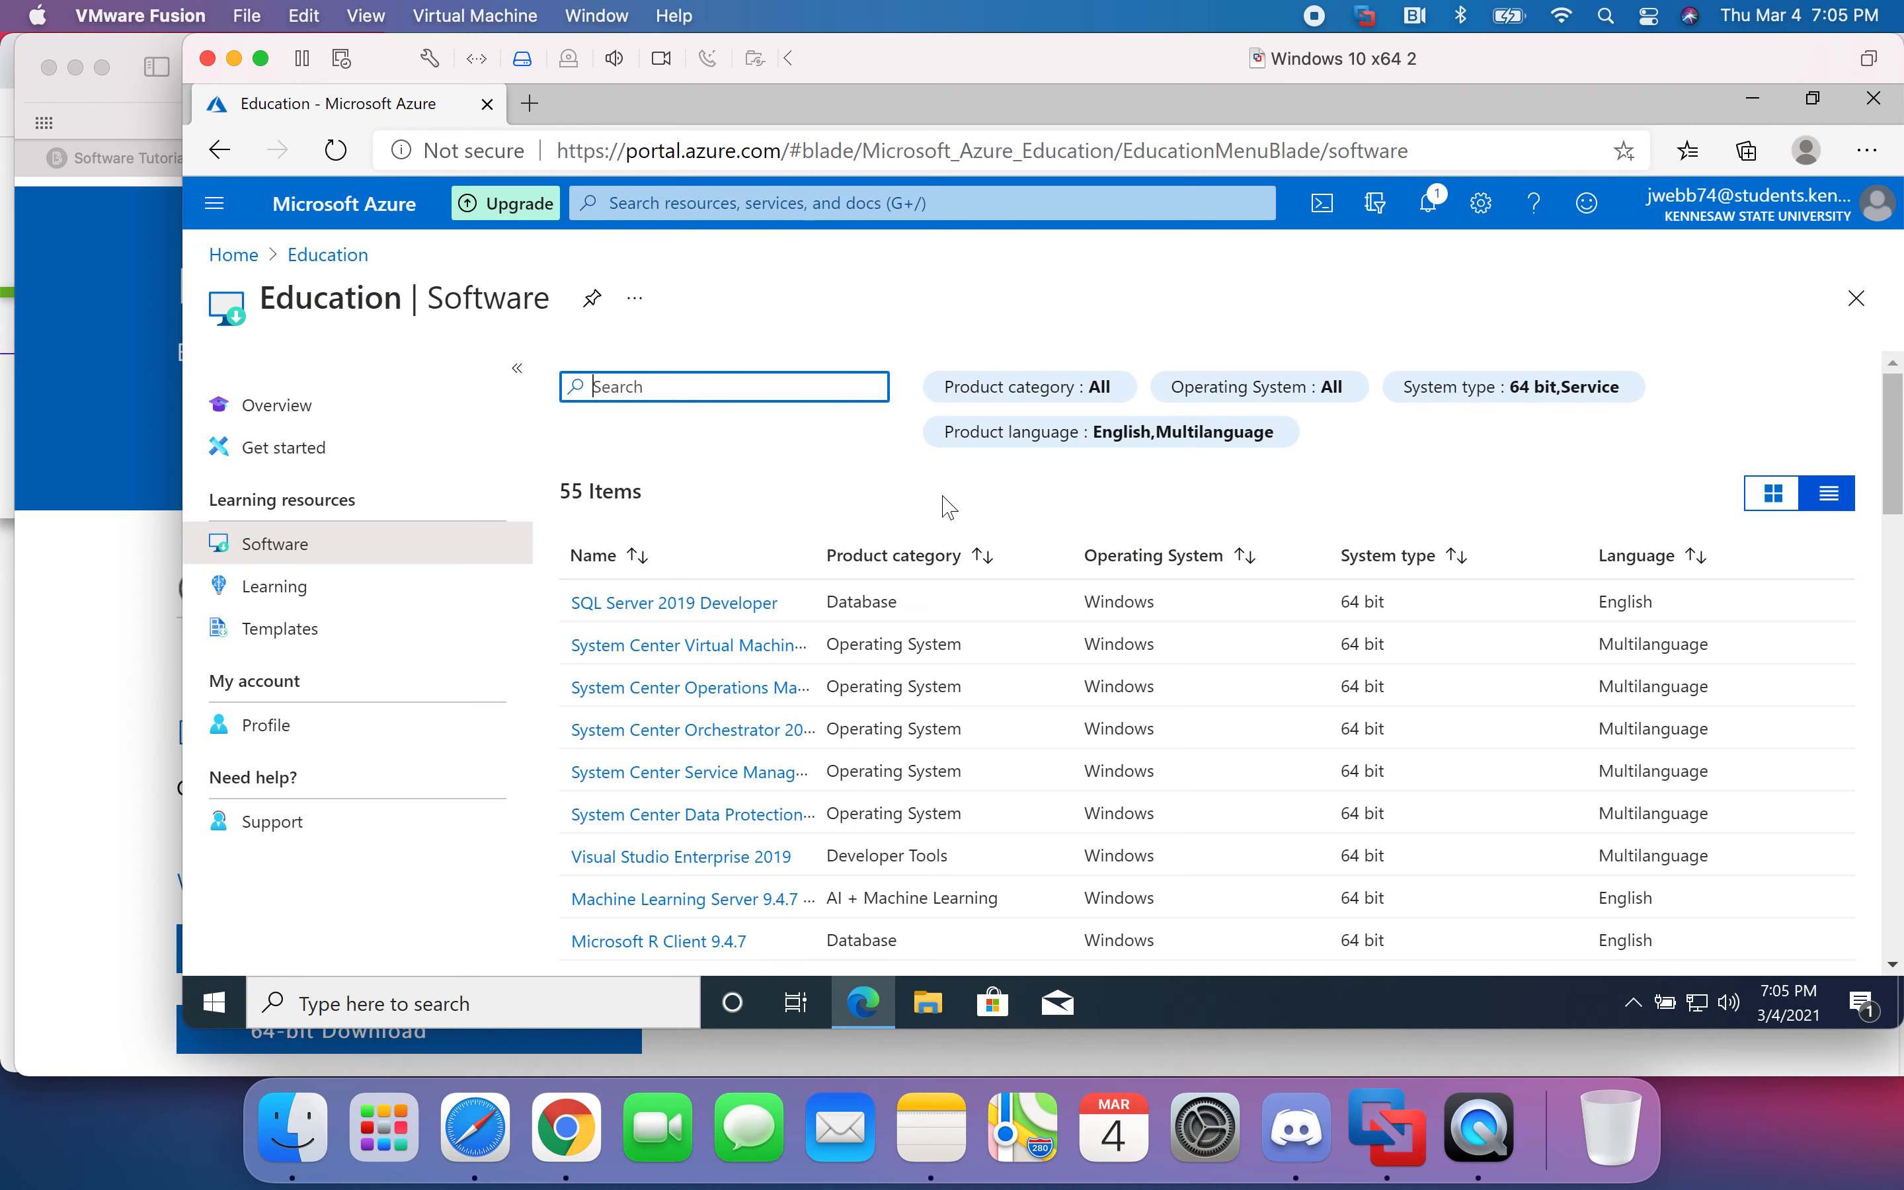
- Scroll through the 55-title software table and select SQL Server 2019 Developer
scroll(948, 492, down, 4)
scroll(969, 472, down, 2)
scroll(979, 425, up, 6)
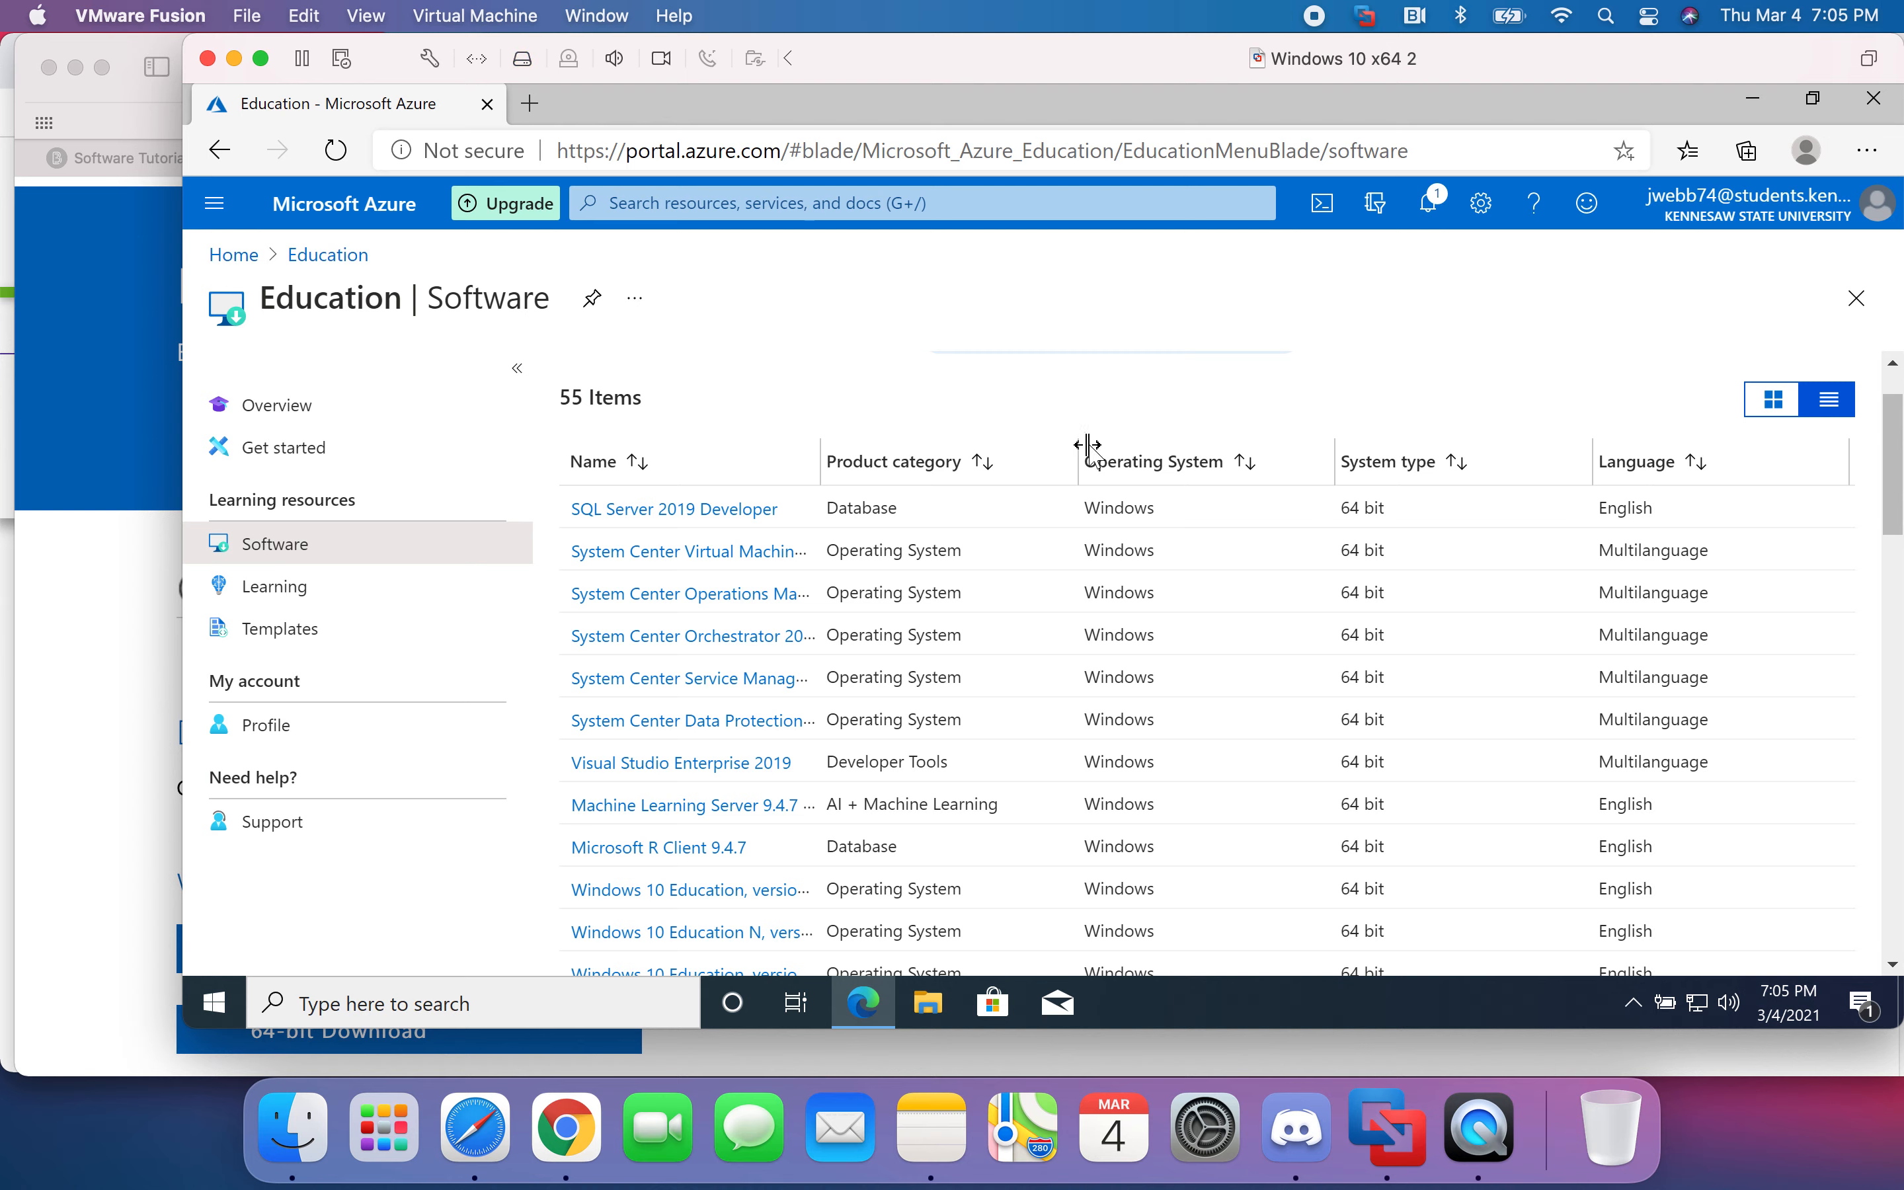
scroll(1129, 417, down, 3)
scroll(1129, 377, down, 9)
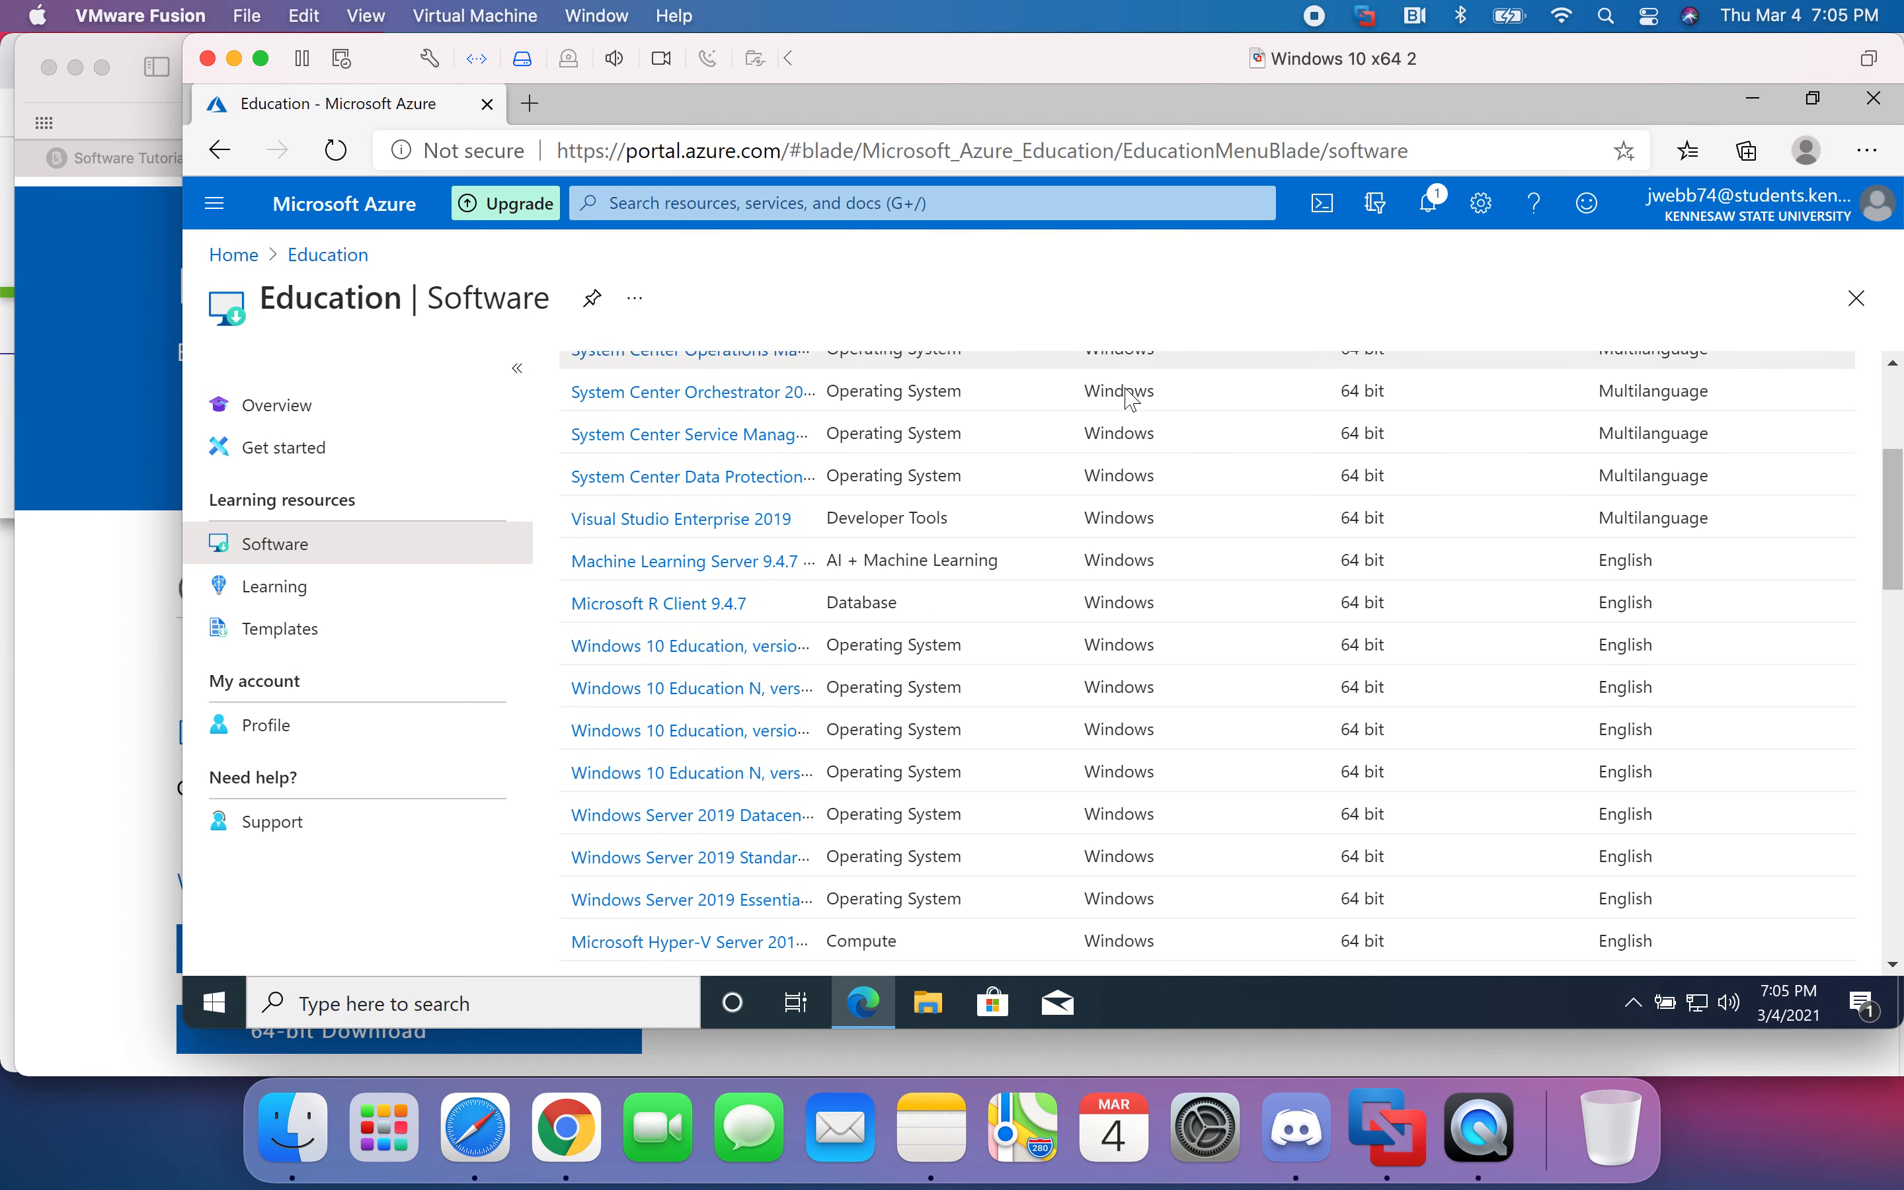
scroll(1117, 439, down, 10)
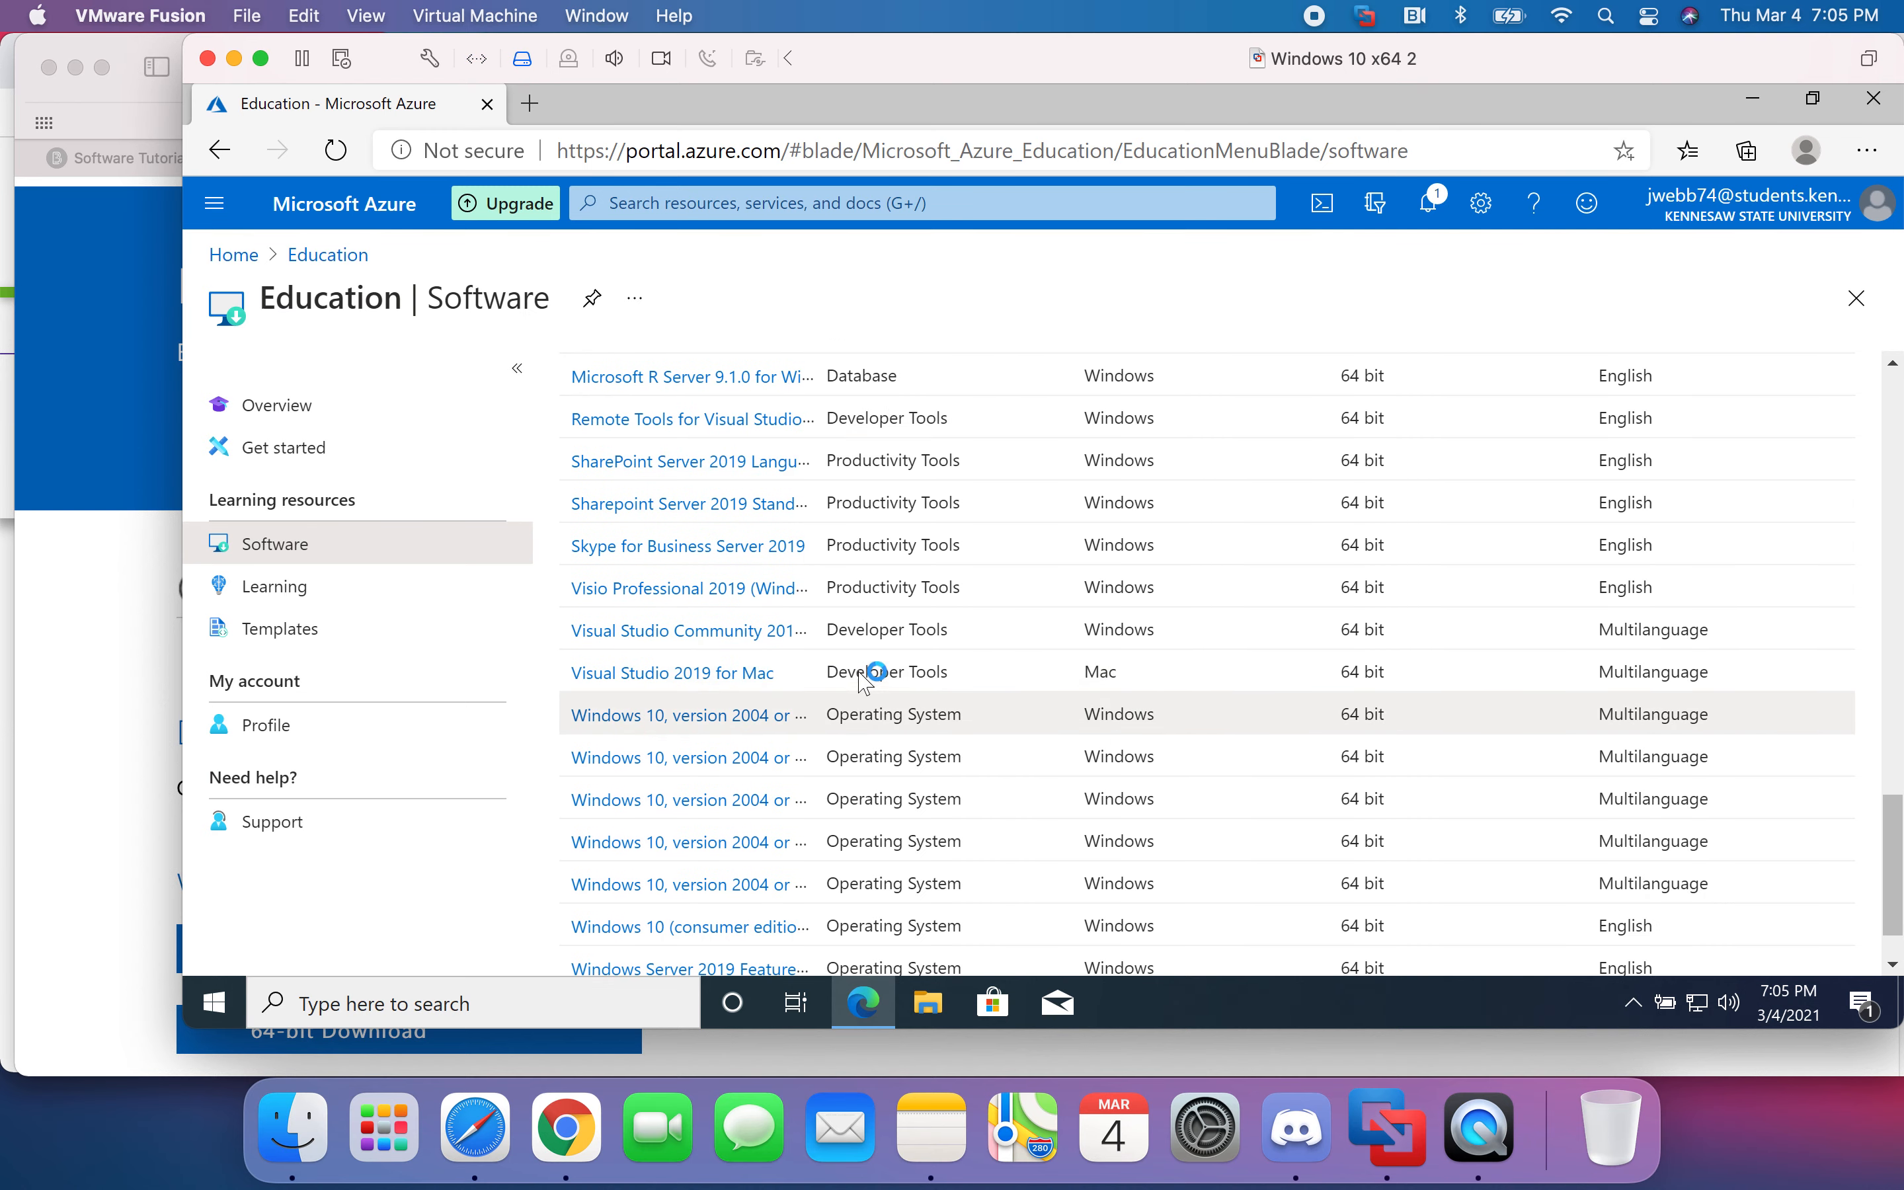
scroll(1062, 669, down, 1)
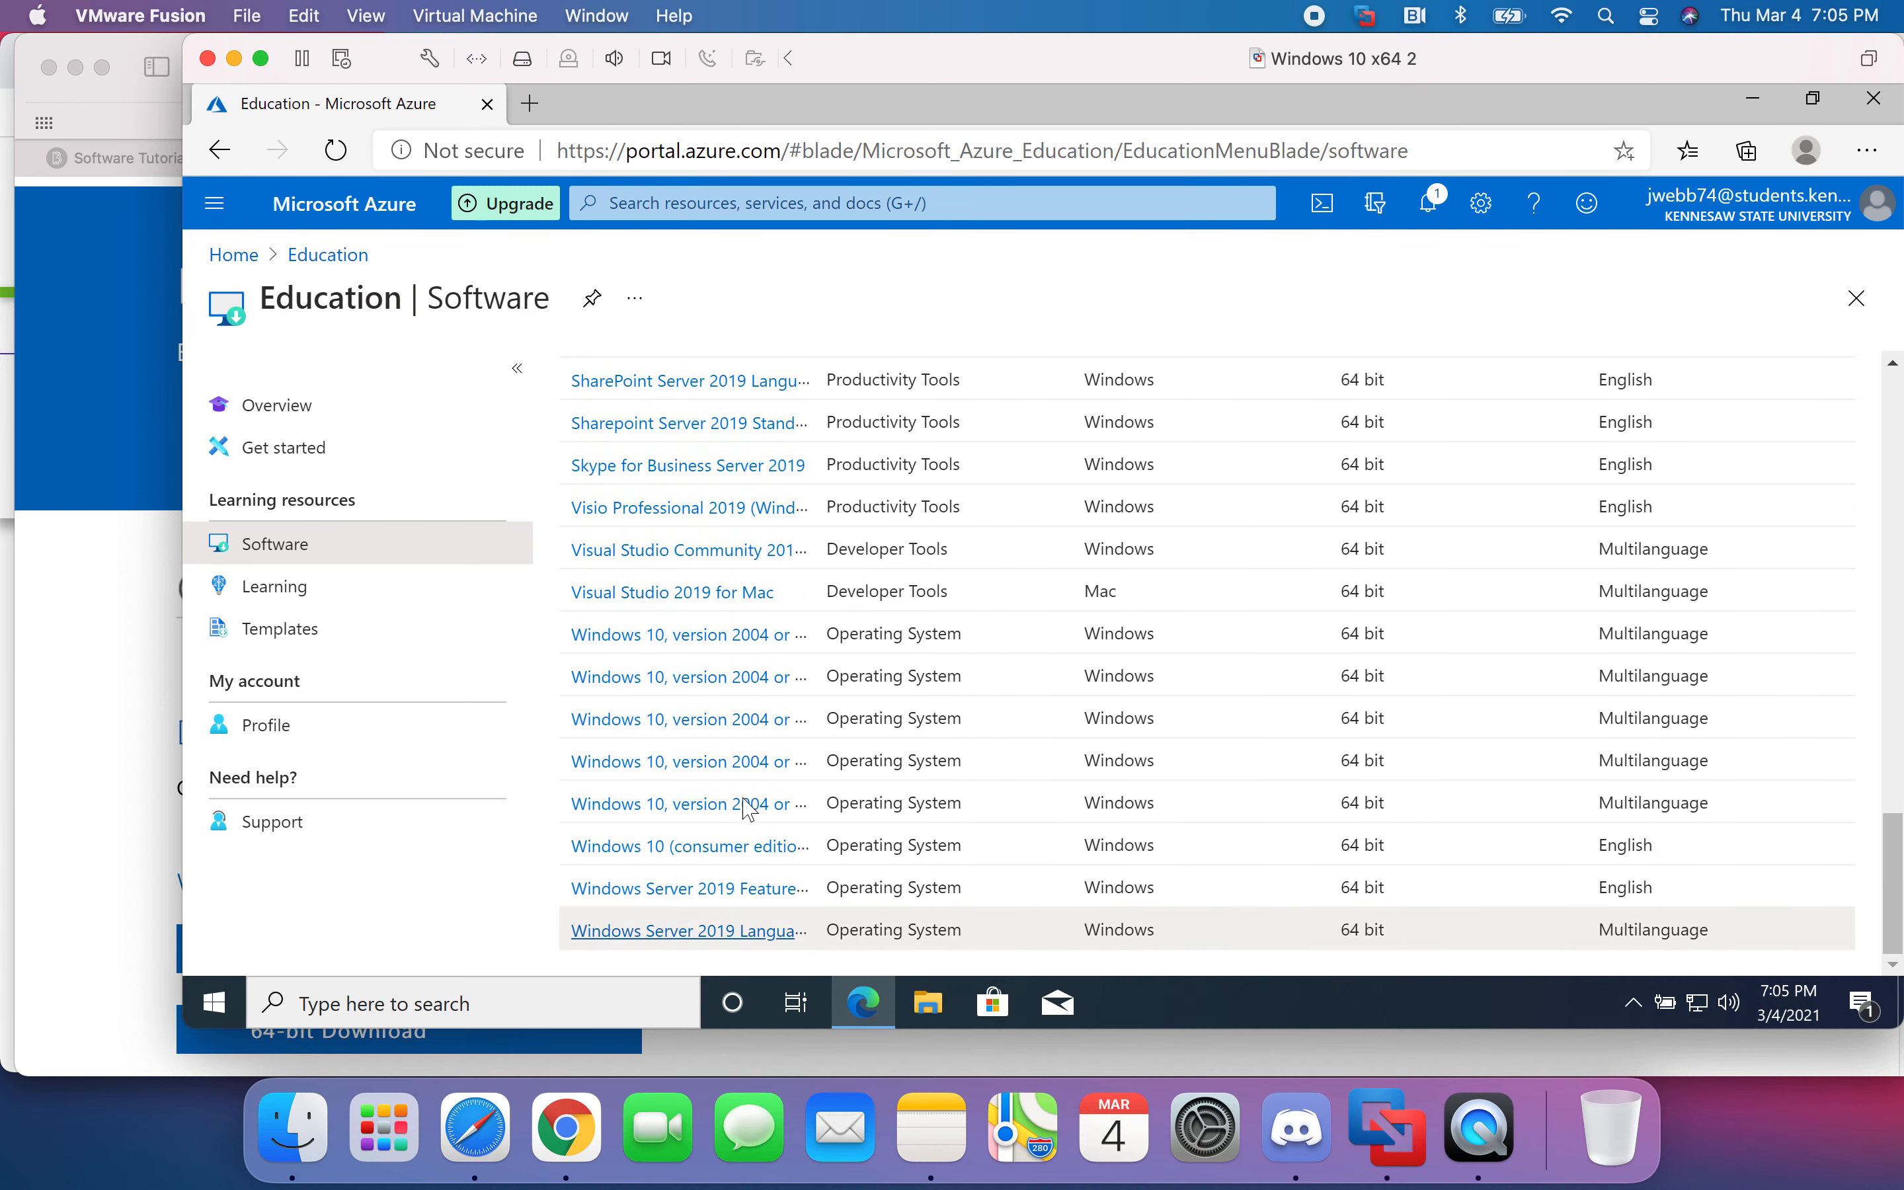
scroll(790, 661, up, 10)
scroll(796, 667, up, 10)
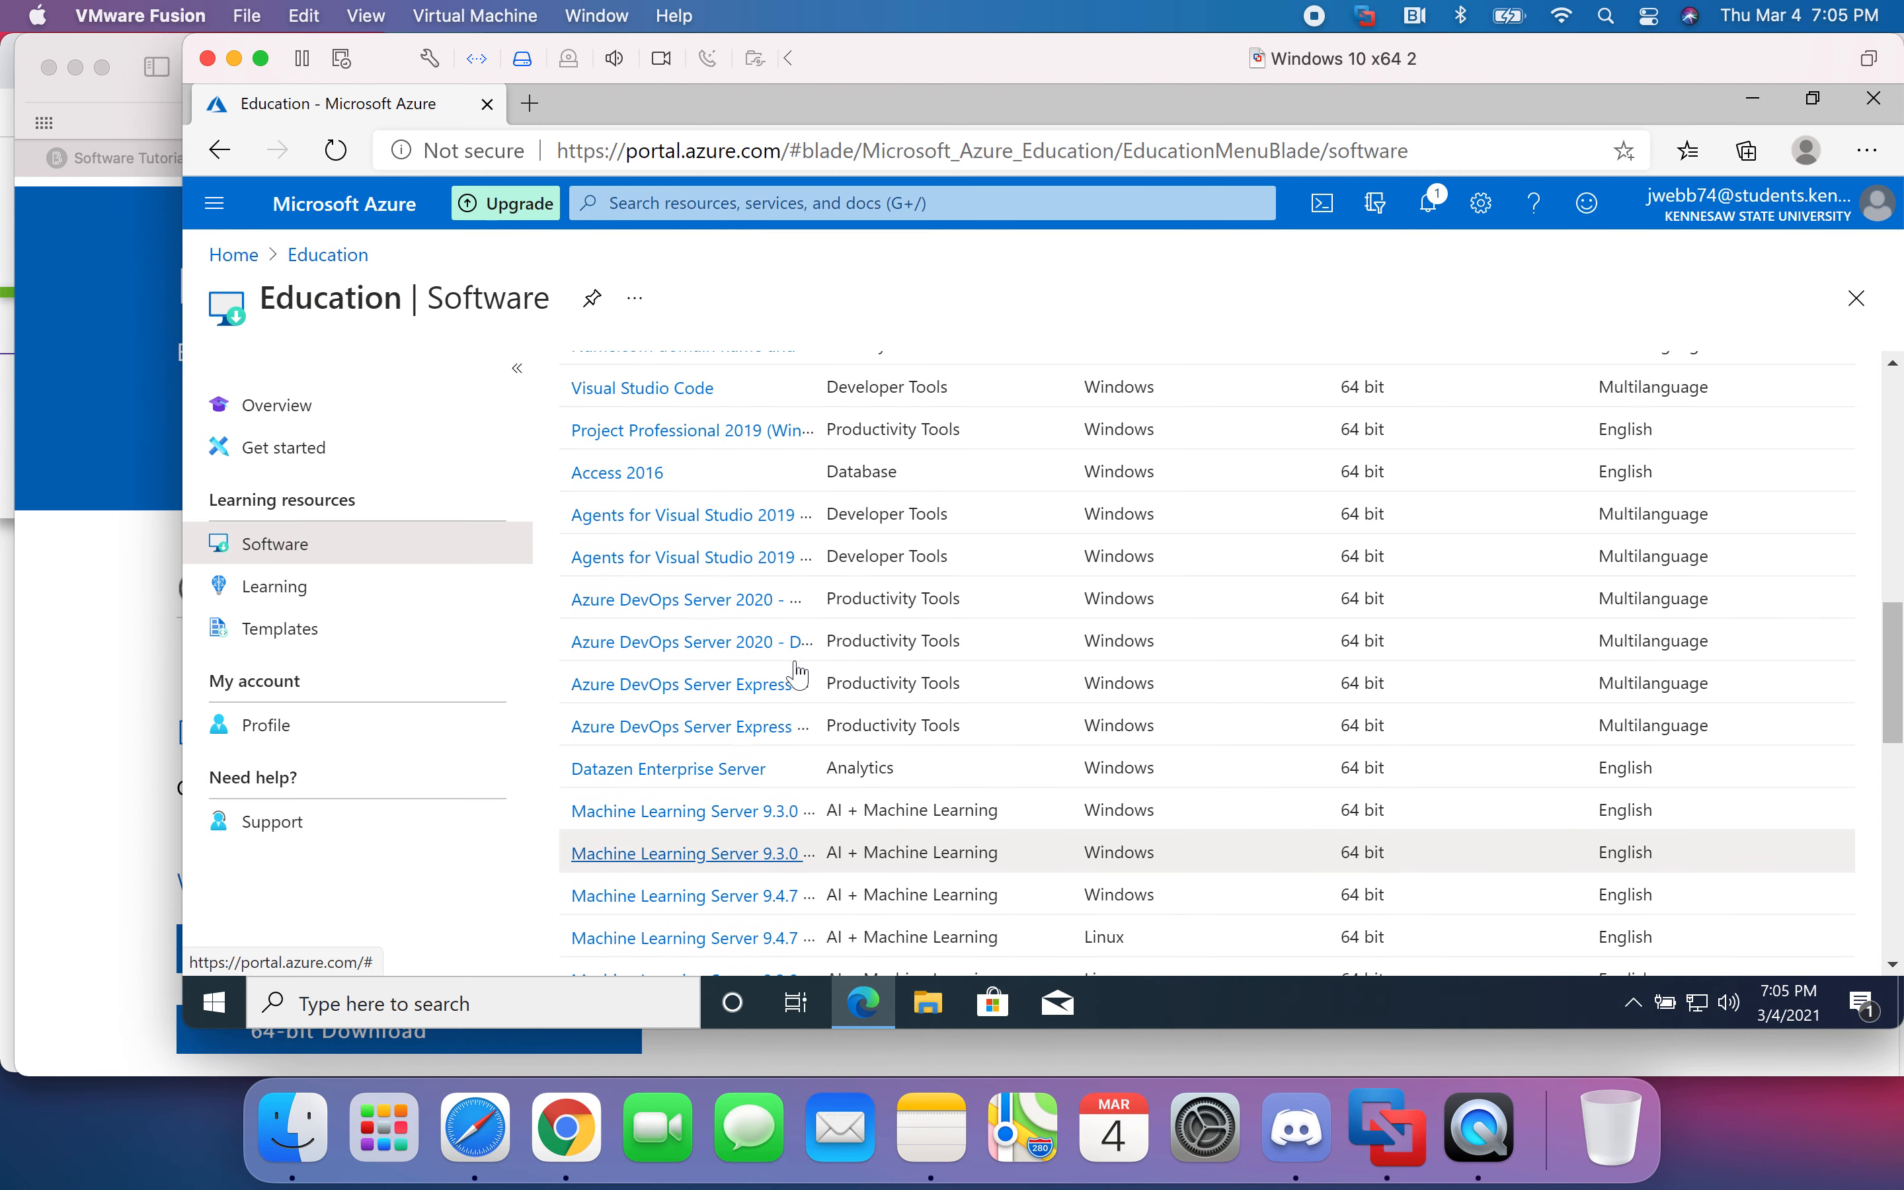
scroll(846, 665, up, 1)
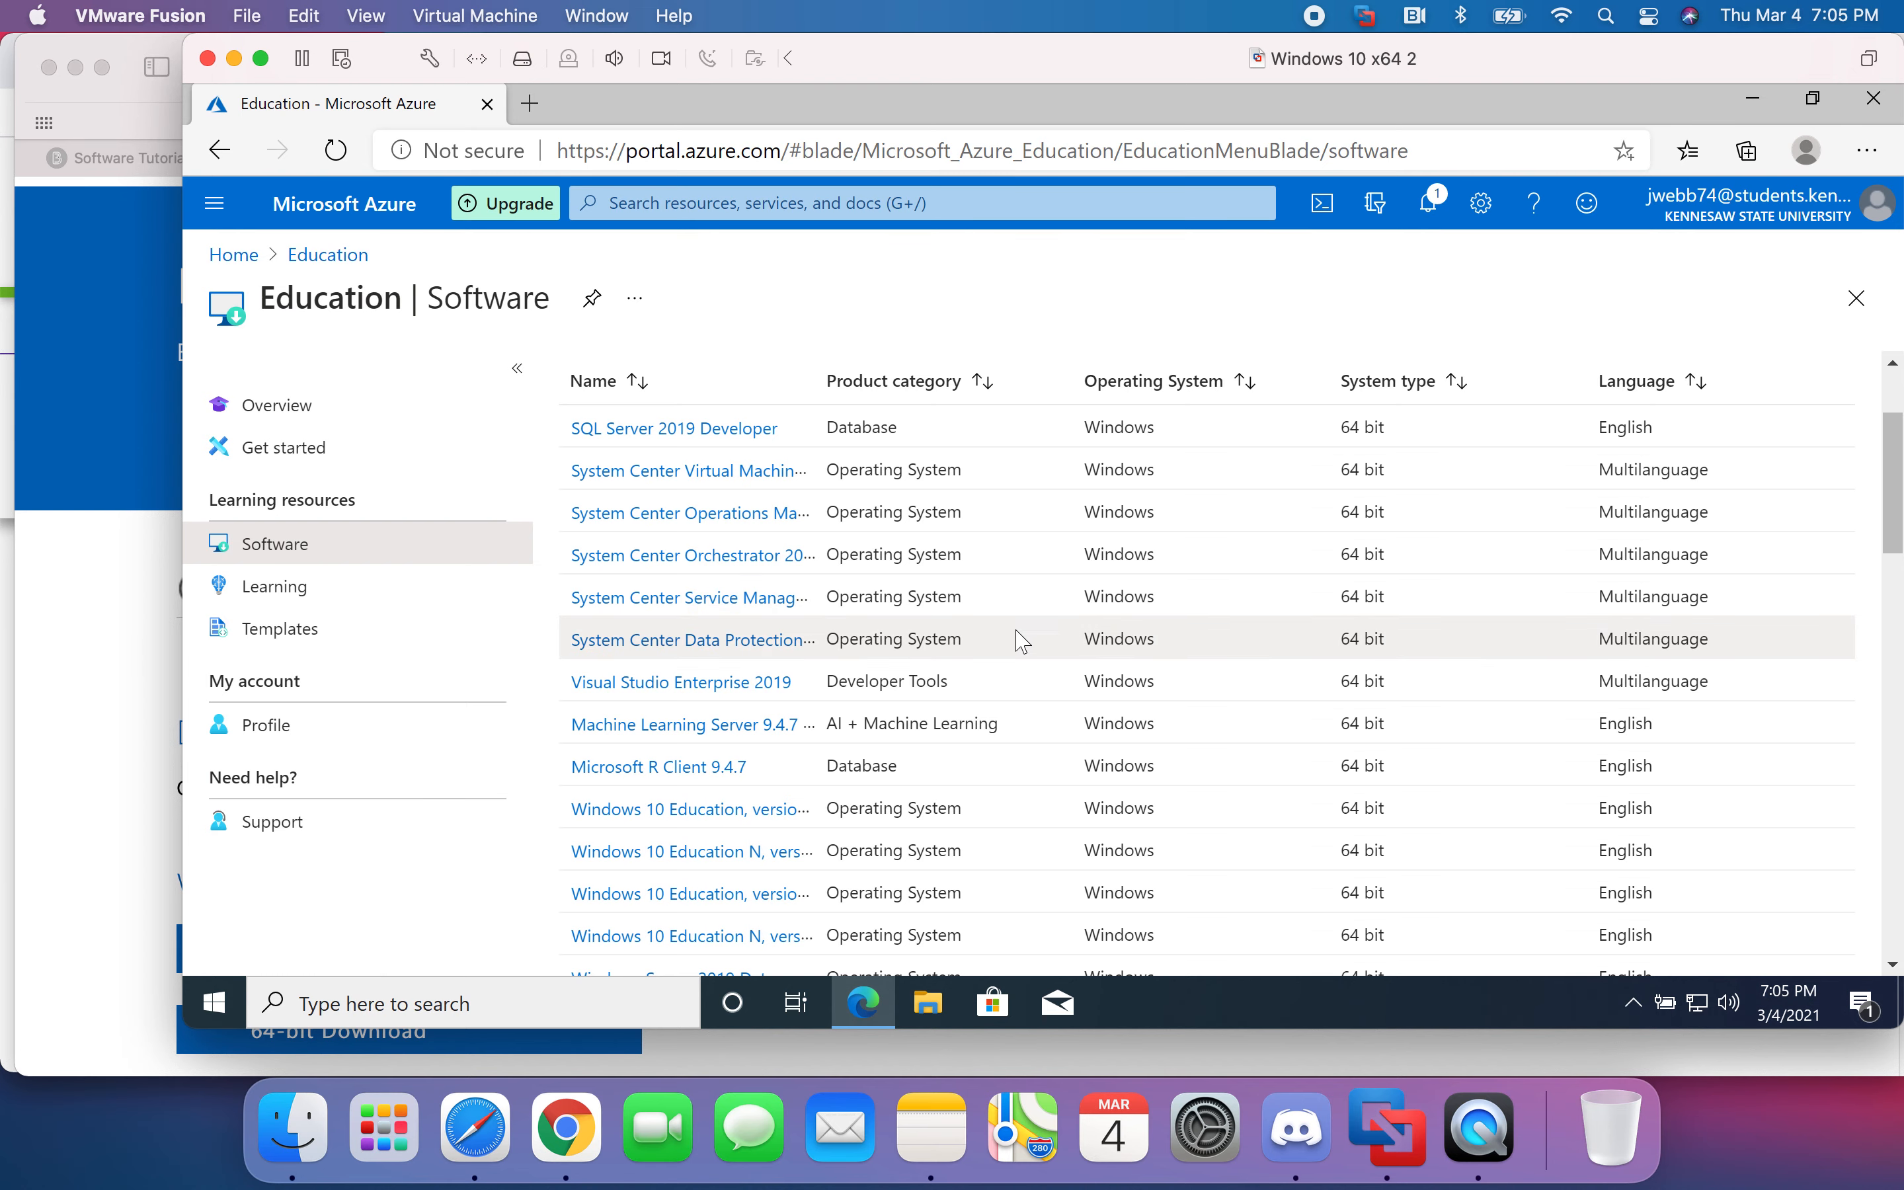
click(711, 429)
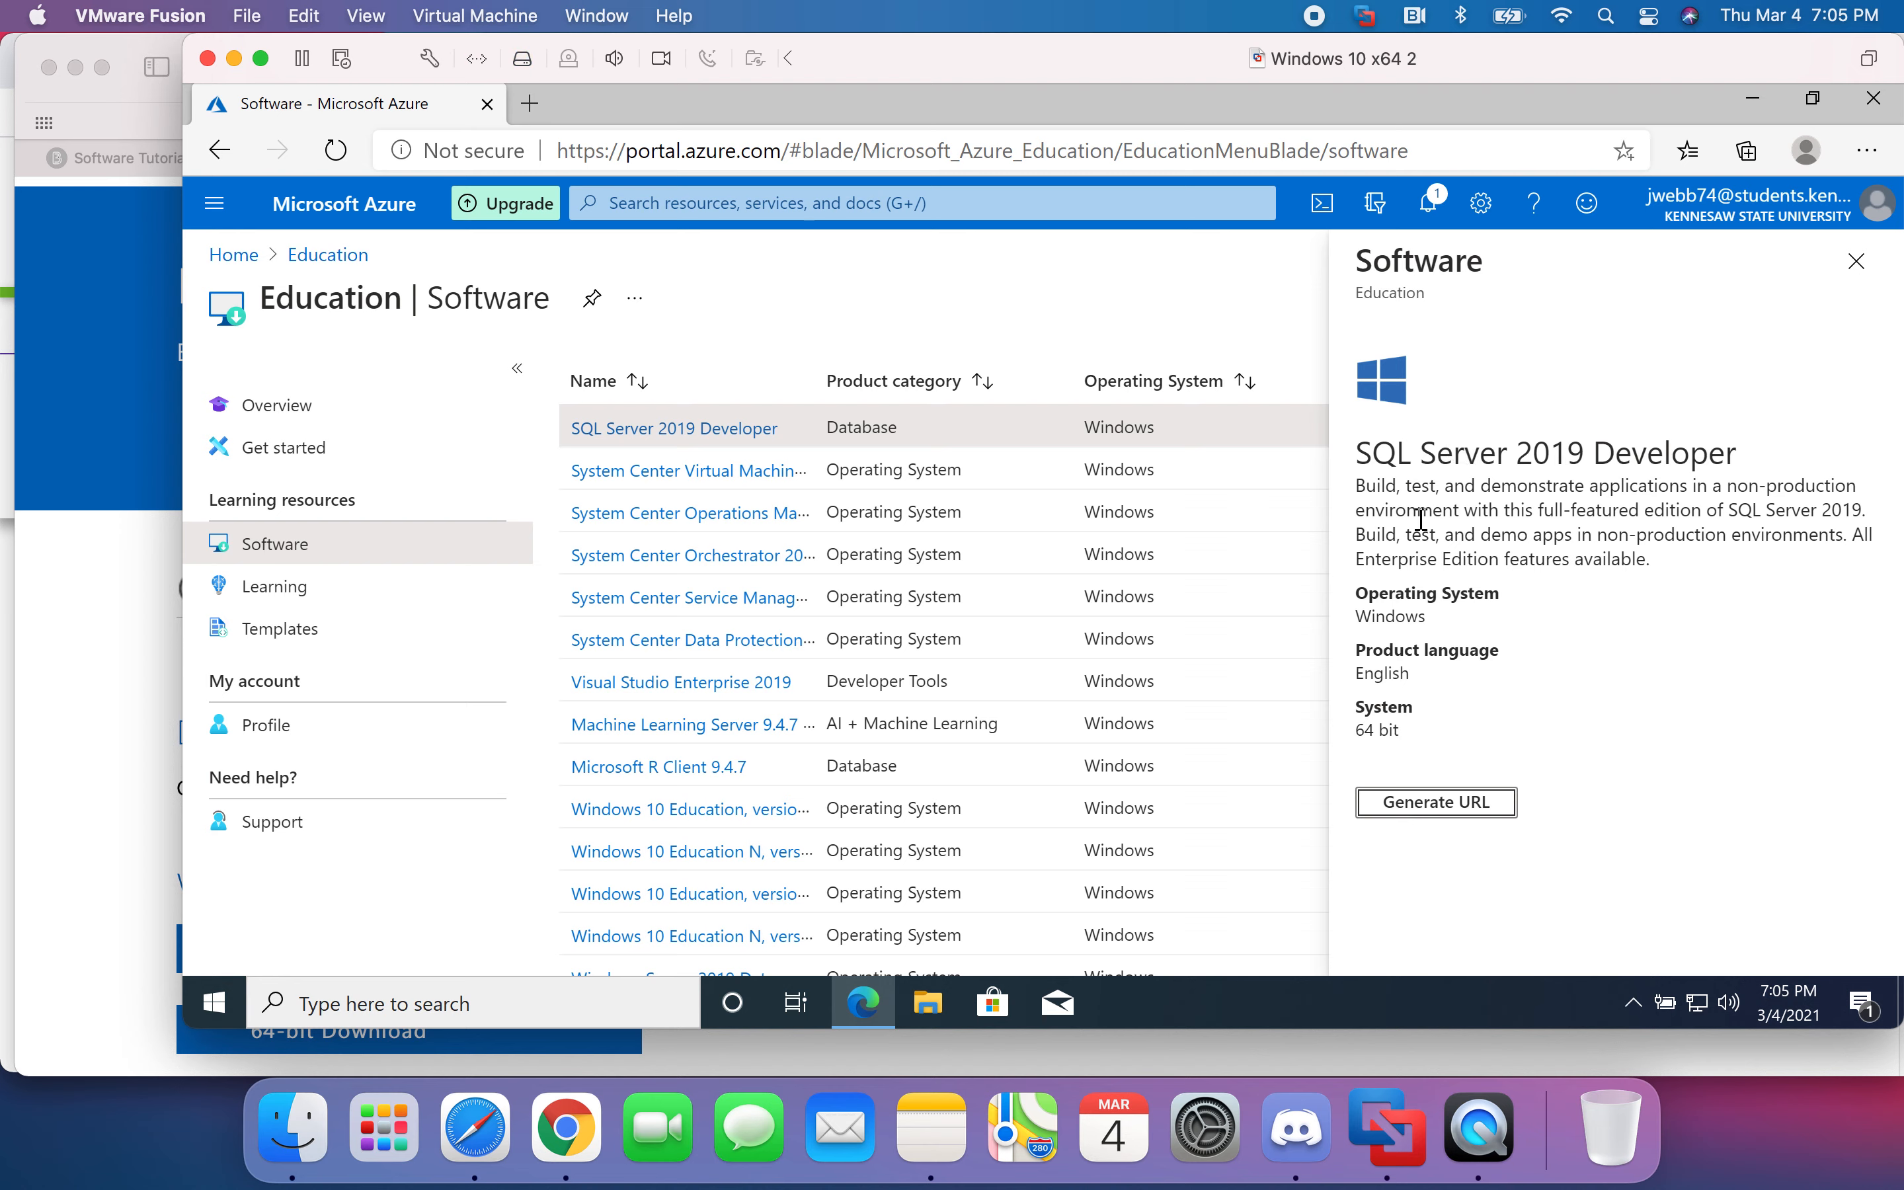
- Generate the SQL Server 2019 Developer download URL and load it in a new Edge tab
click(1452, 815)
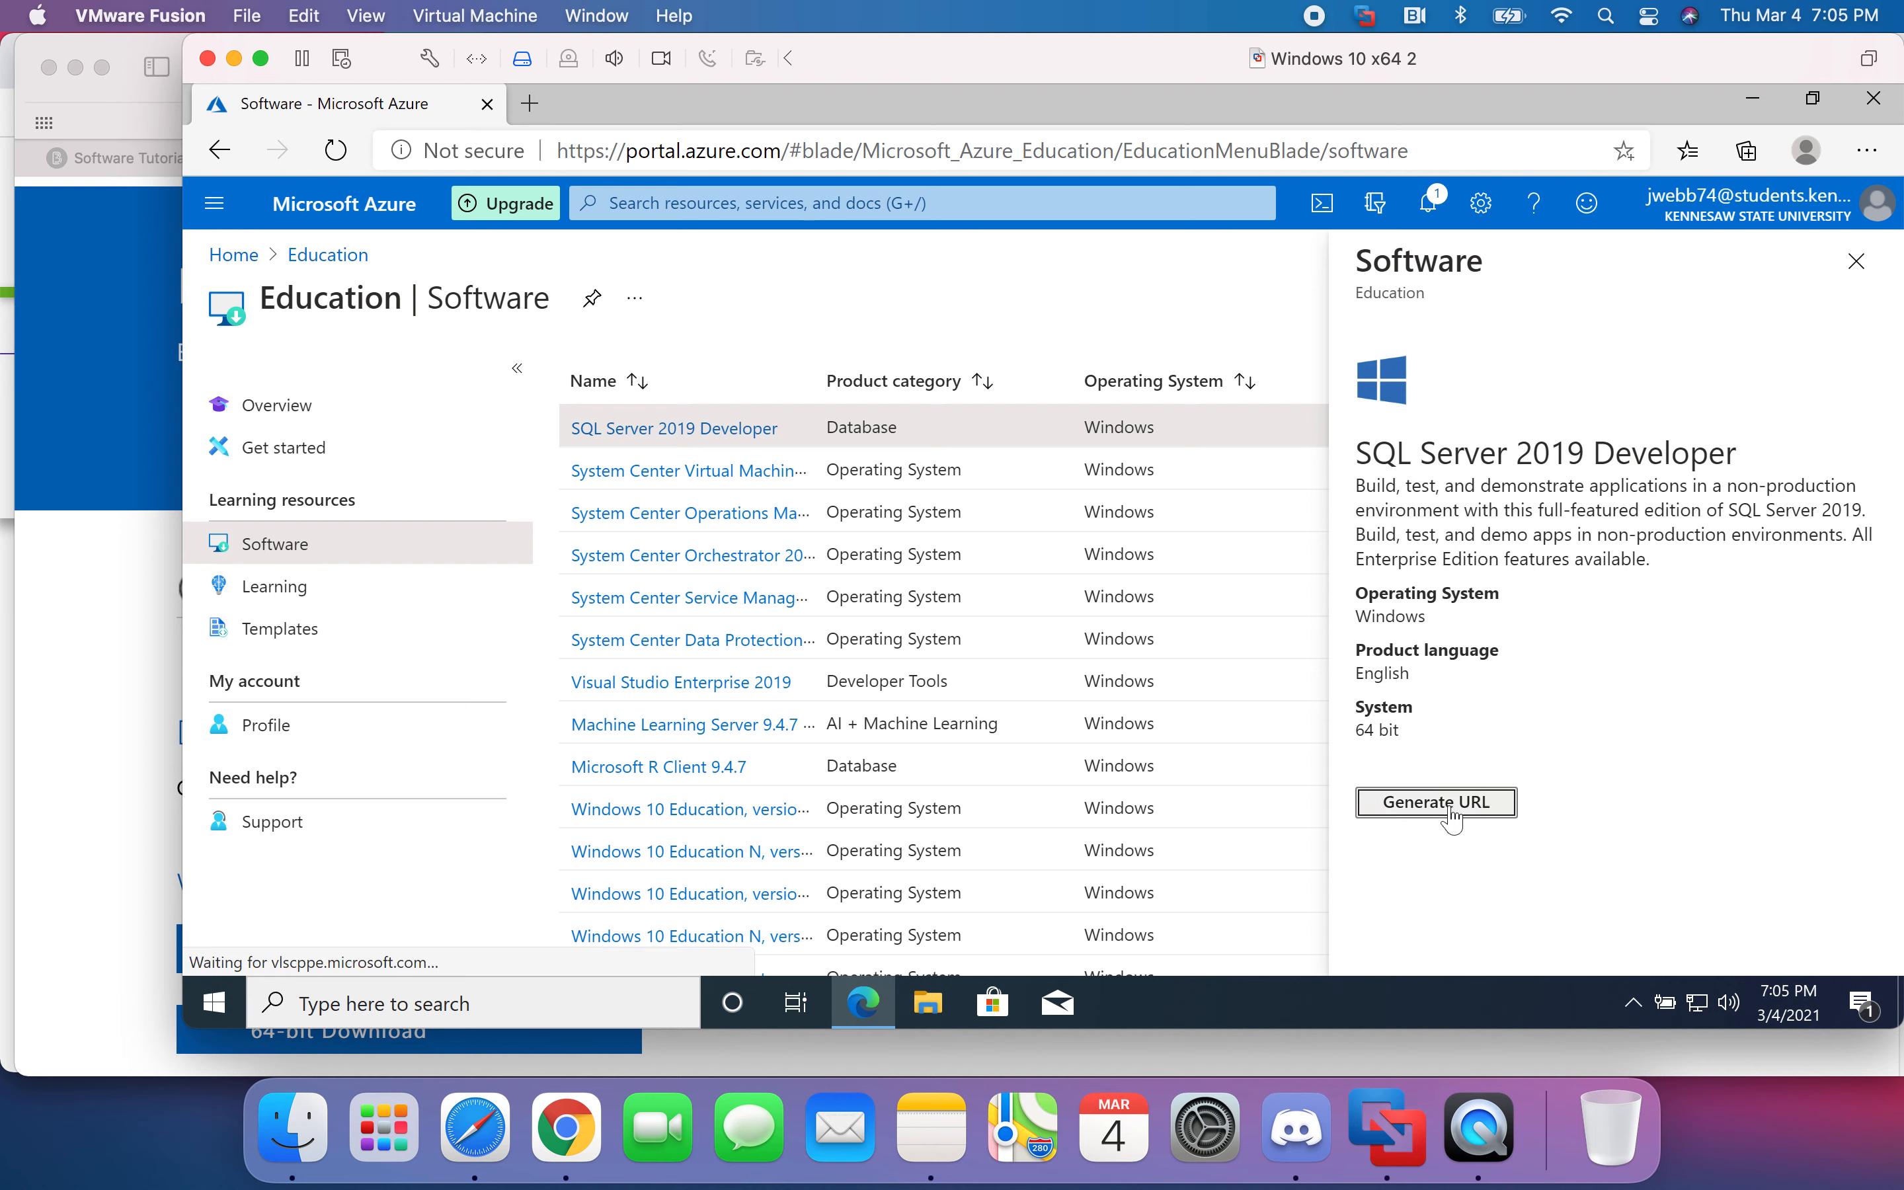
click(1386, 836)
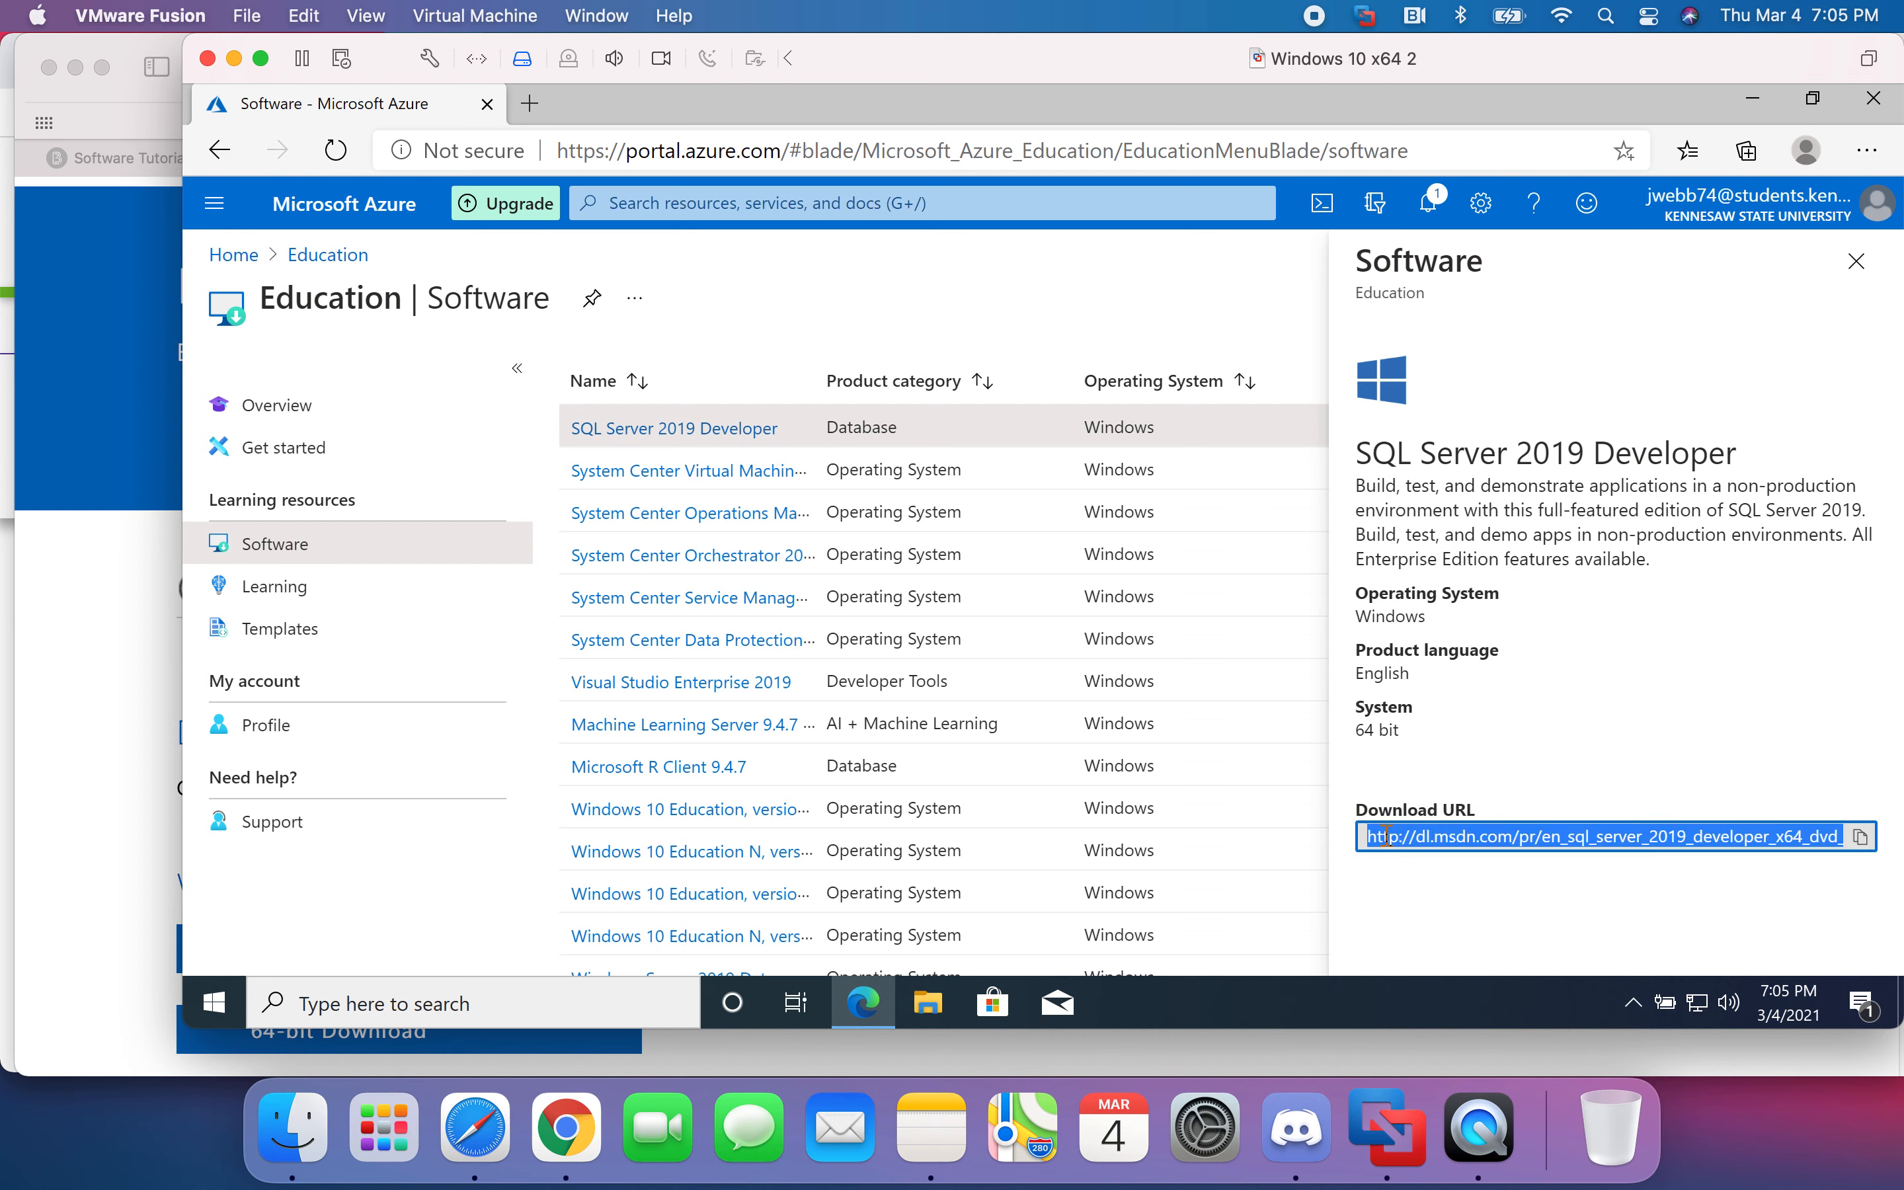
click(529, 104)
key(ctrl+v)
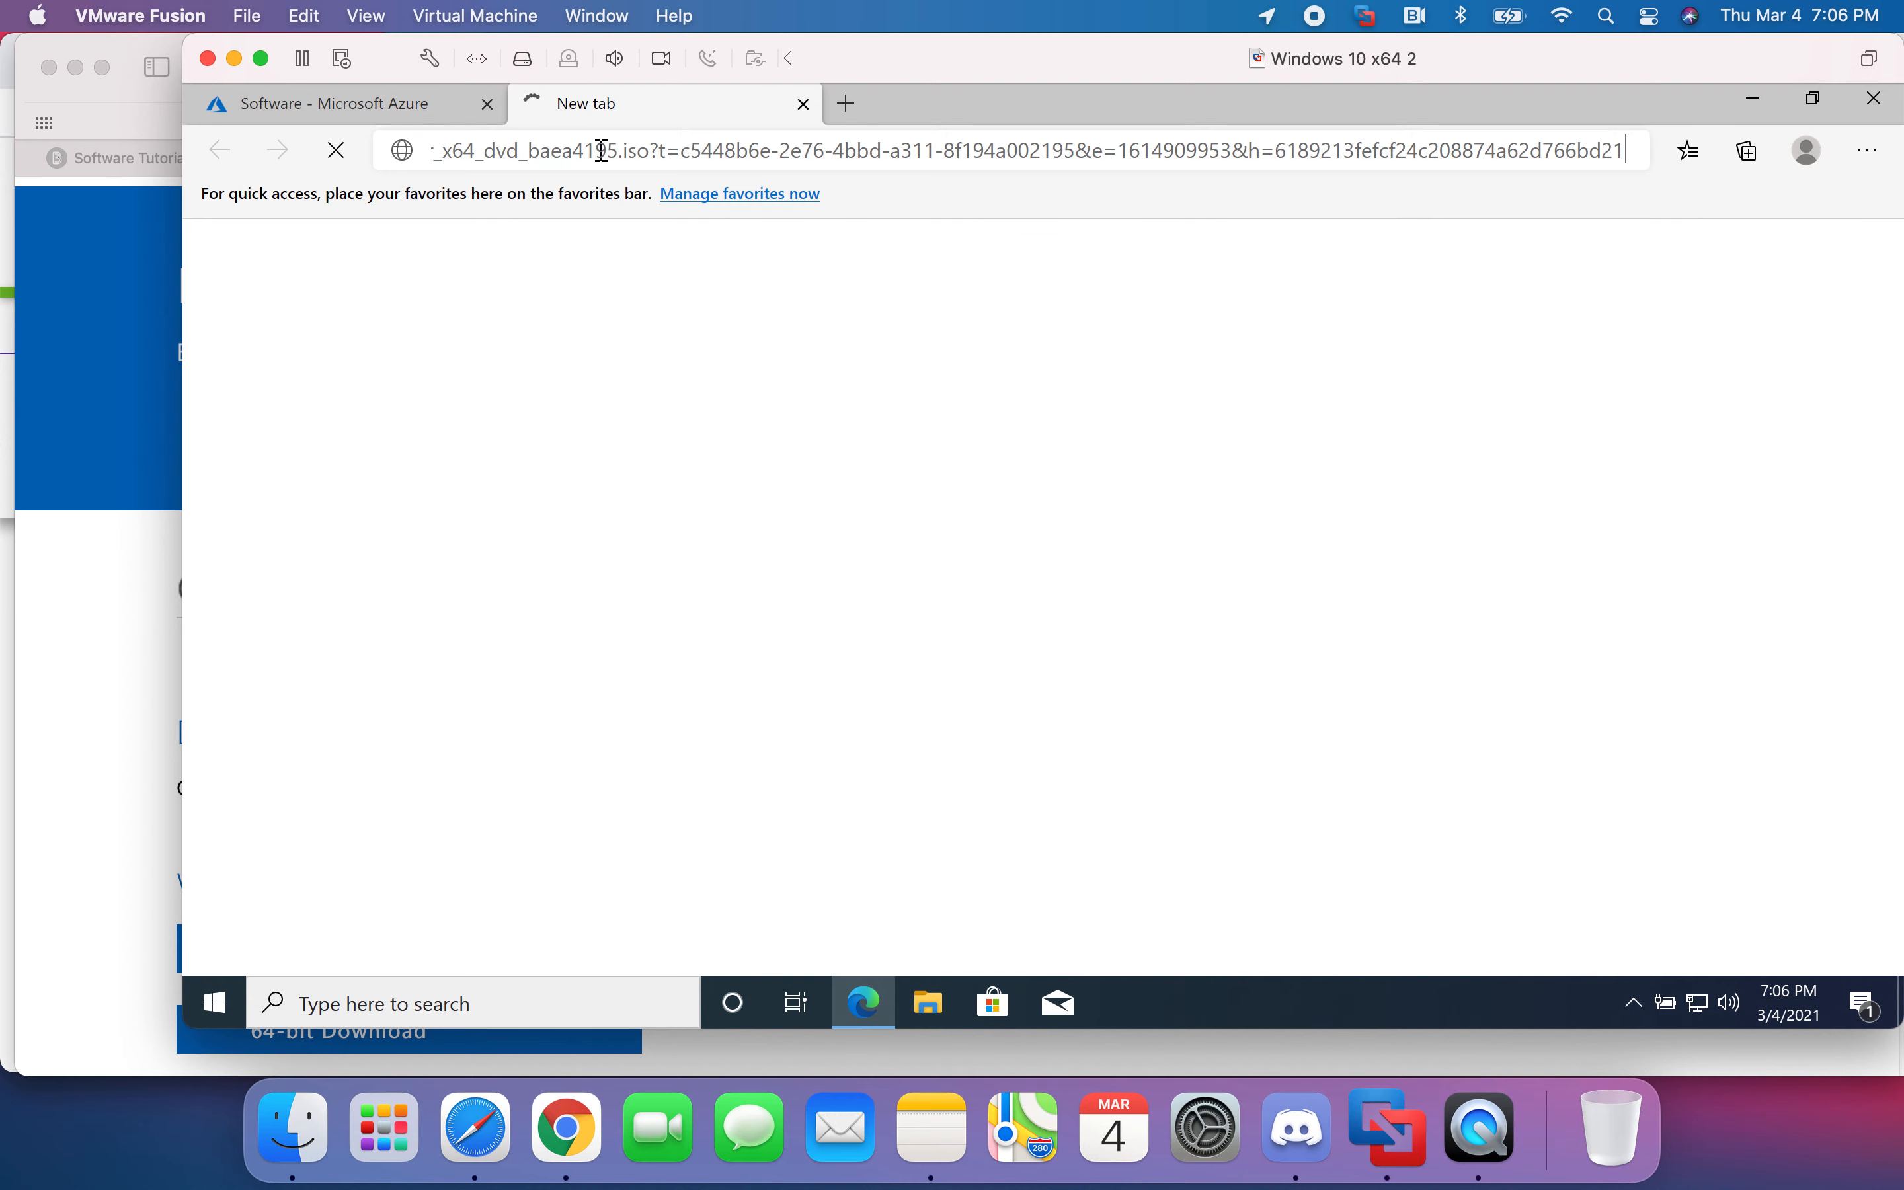
key(Return)
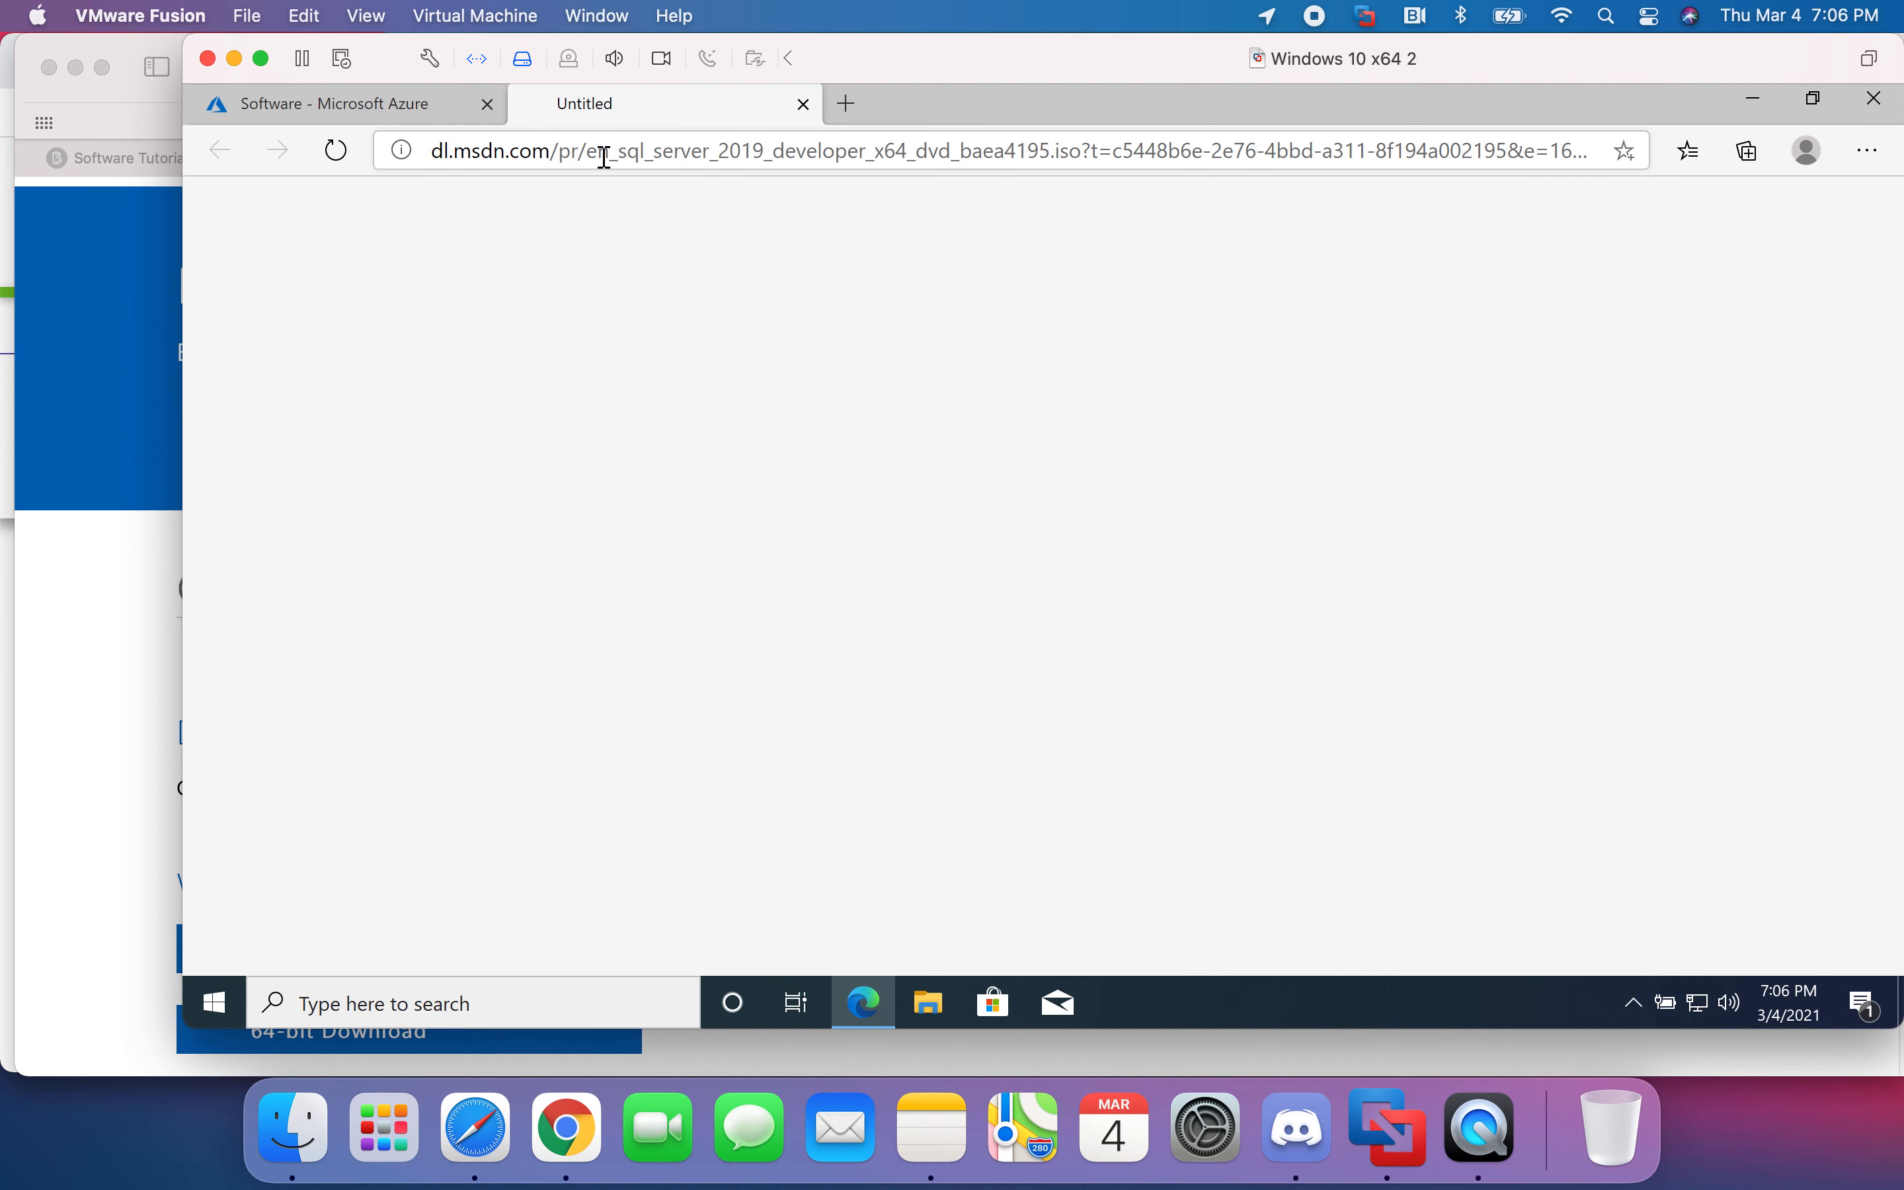